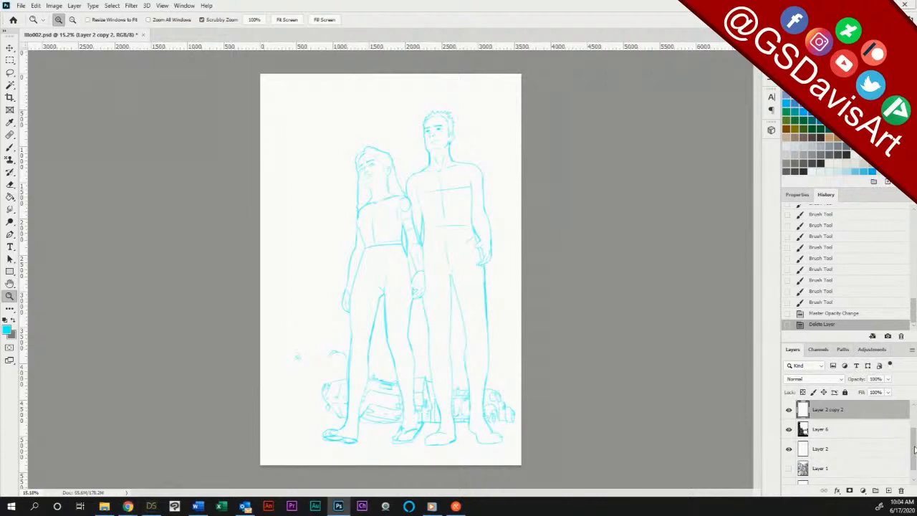
# Step: Toggle Layer 2 copy 2 and Layer 7 off and on to check their contents, and rename Layer 7 as "bg blueline"
pyautogui.moveTo(915, 448); pyautogui.dragTo(916, 423)
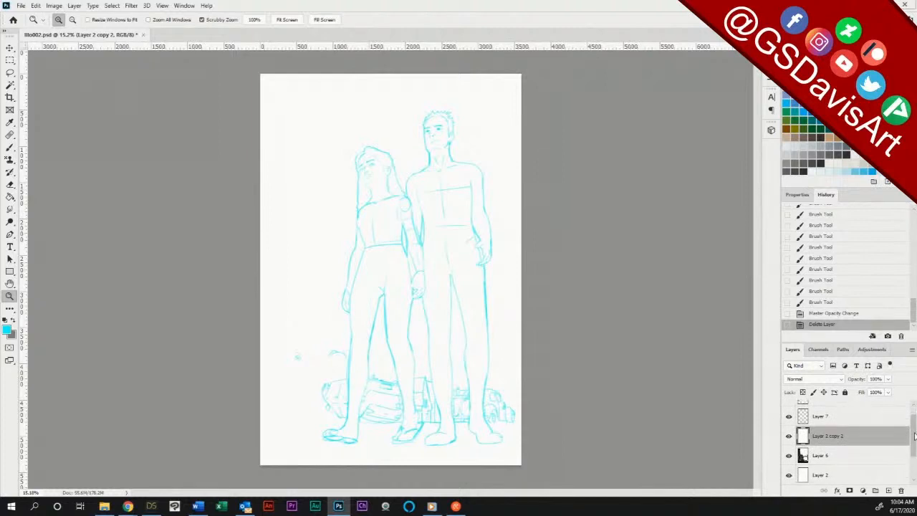
pyautogui.click(789, 449)
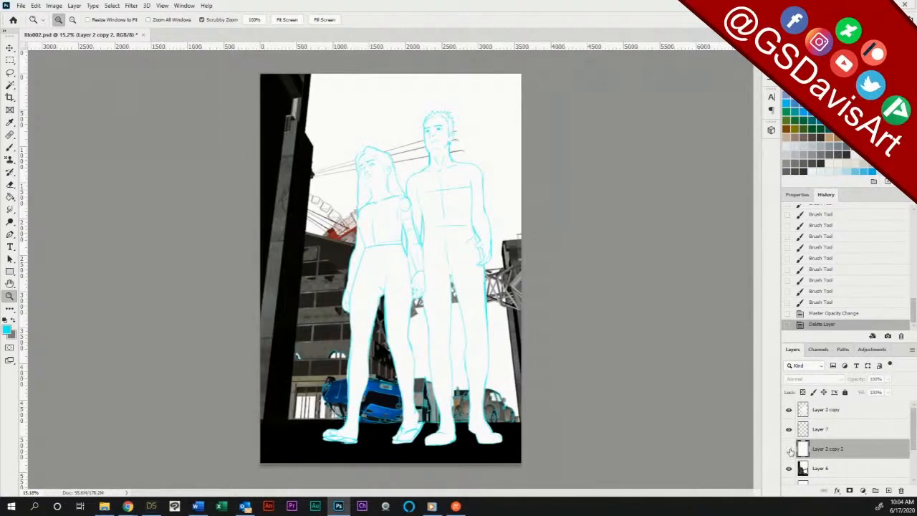
pyautogui.click(789, 448)
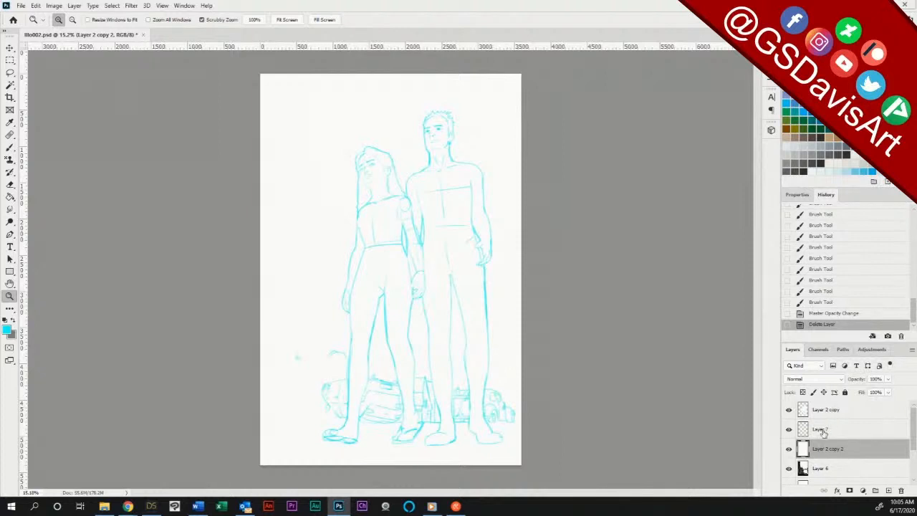
pyautogui.click(789, 430)
pyautogui.click(789, 430)
pyautogui.doubleClick(832, 430)
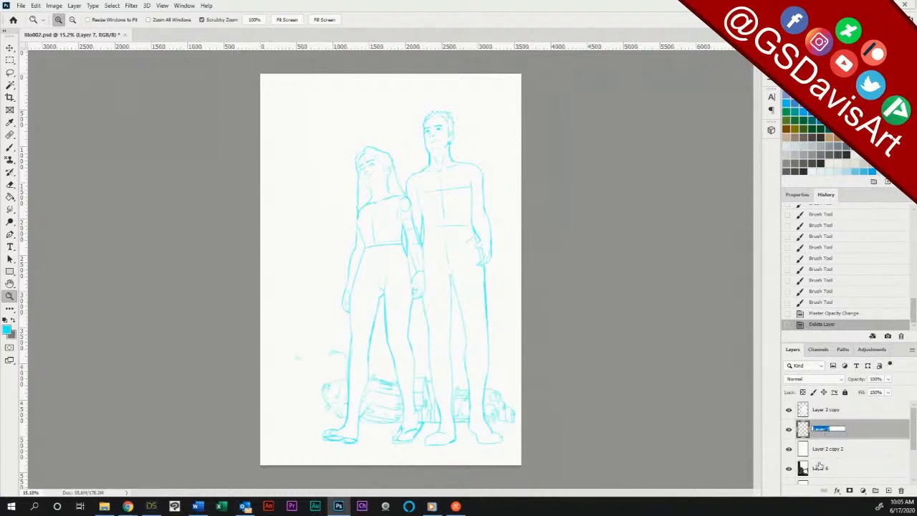
pyautogui.write('Ink ')
pyautogui.write('blueline')
pyautogui.press('Return')
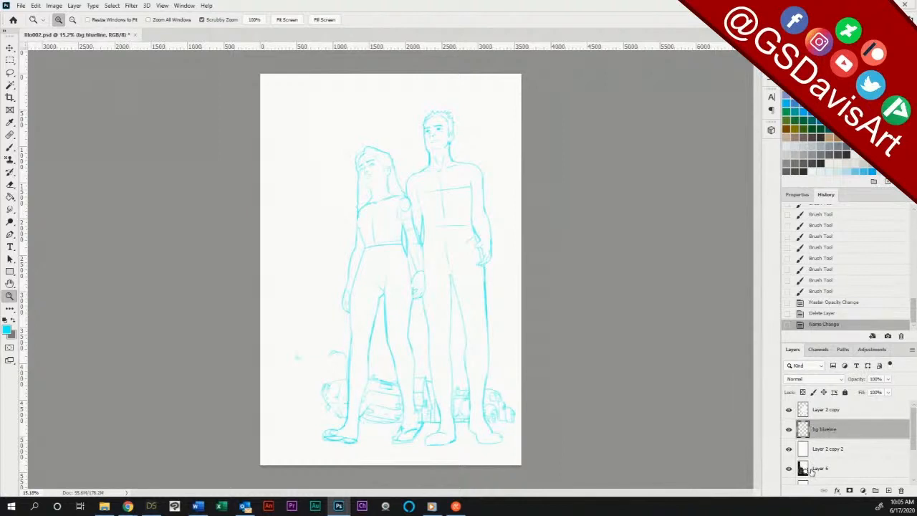
# Step: Rename Layer 2 copy, which holds the sketch of the two figures, as "fg blueline"
pyautogui.click(824, 412)
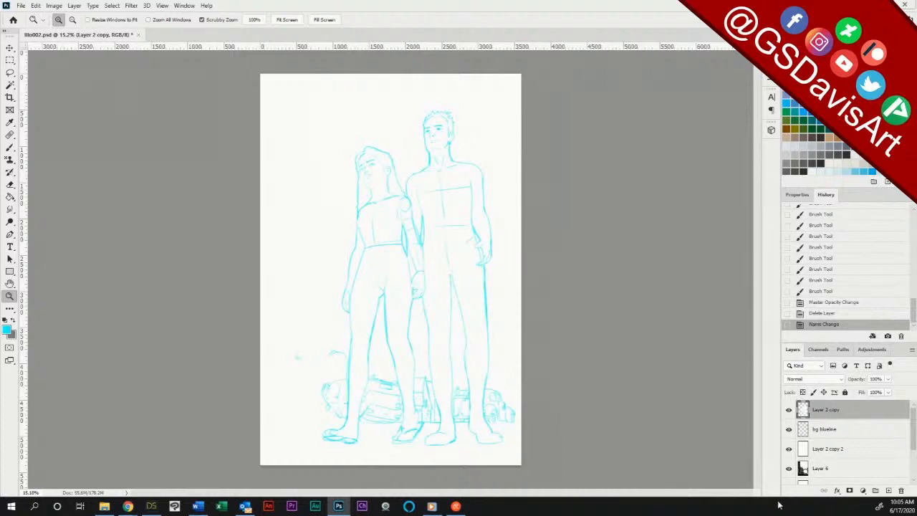
pyautogui.doubleClick(825, 411)
pyautogui.write('bg')
pyautogui.write(' blue')
pyautogui.write('line')
pyautogui.press('Return')
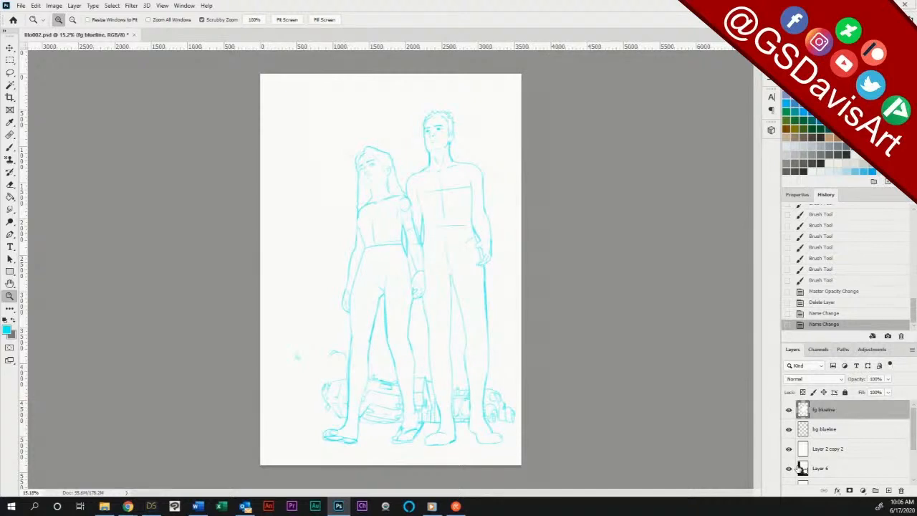
# Step: Lower the opacity of the white Layer 2 copy 2 to about 70% so the background reference shows through
pyautogui.click(834, 450)
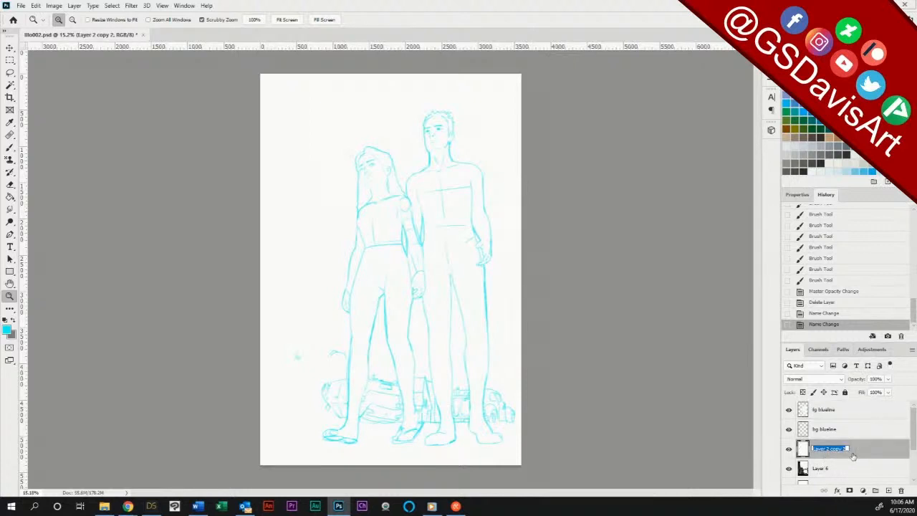
pyautogui.click(889, 379)
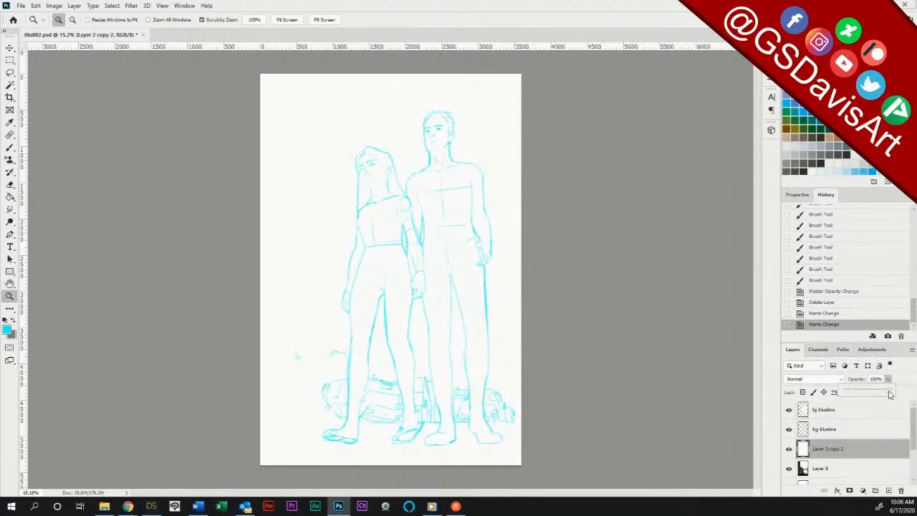
pyautogui.moveTo(893, 393); pyautogui.dragTo(876, 394)
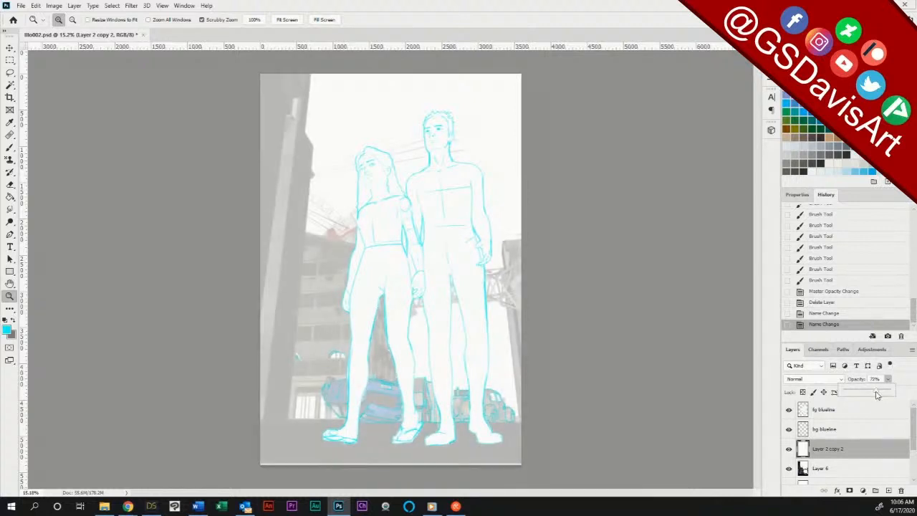
# Step: Add a new layer directly above bg blueline and name it "bg linework"
pyautogui.click(835, 434)
pyautogui.click(836, 433)
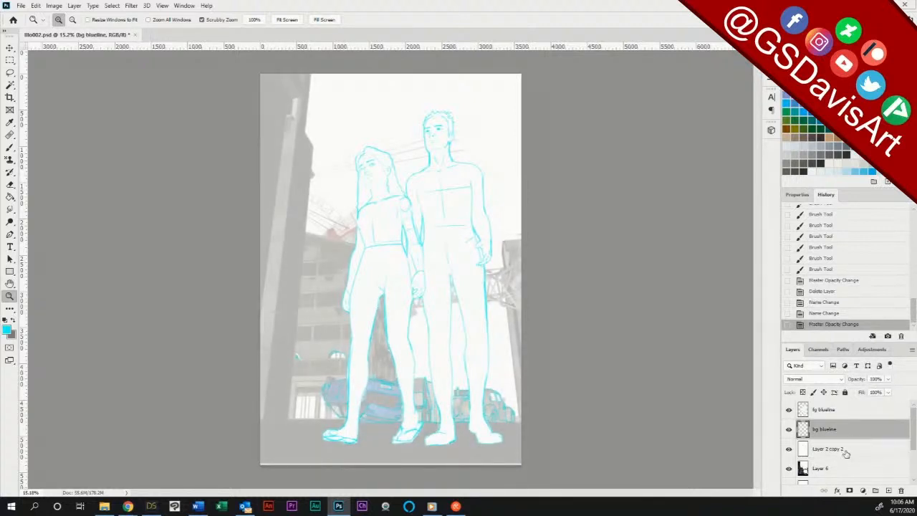
pyautogui.click(889, 492)
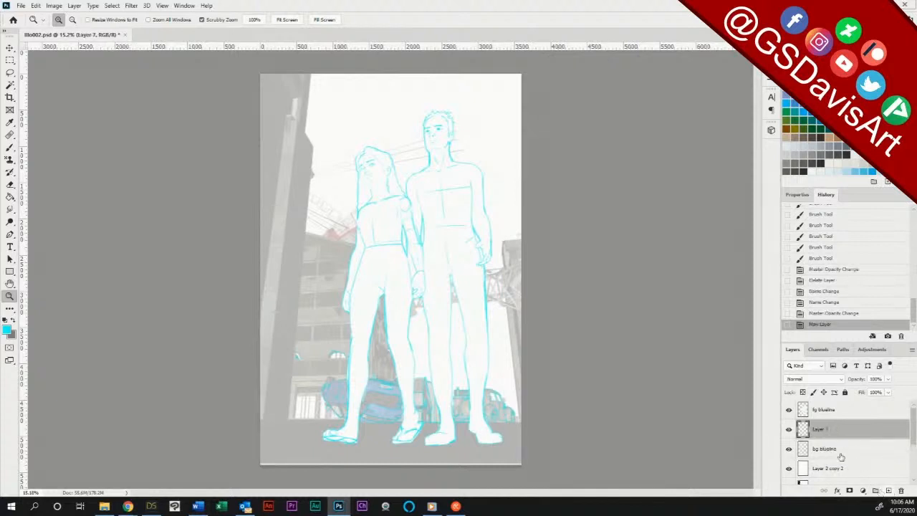
pyautogui.doubleClick(822, 430)
pyautogui.write('bg lineart')
pyautogui.press('Return')
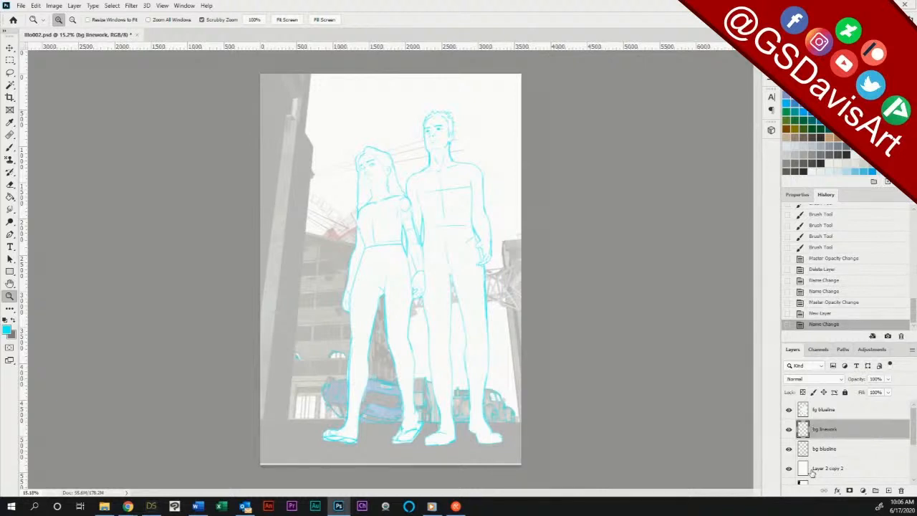
# Step: Hide the fg blueline layer and trace the tall pillar's two long edges and slanted top in black with the 4 px Line tool
pyautogui.click(789, 409)
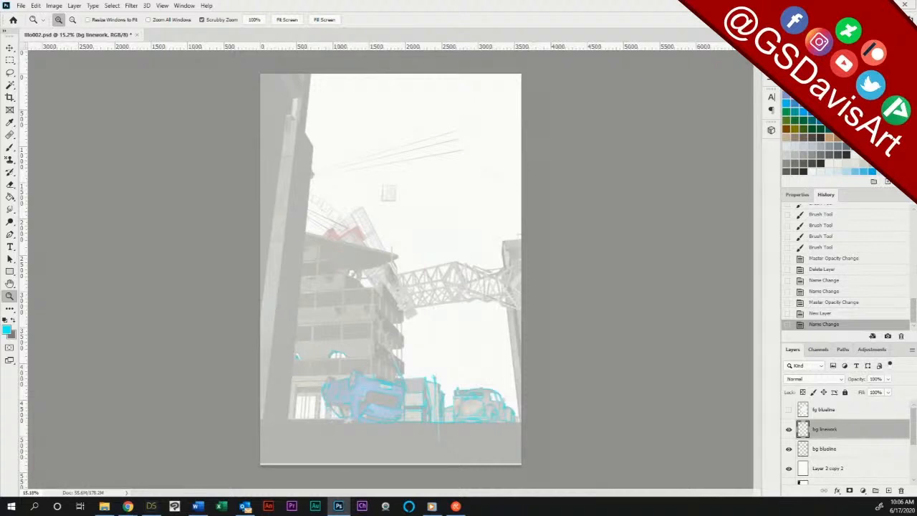
pyautogui.click(6, 320)
pyautogui.click(9, 271)
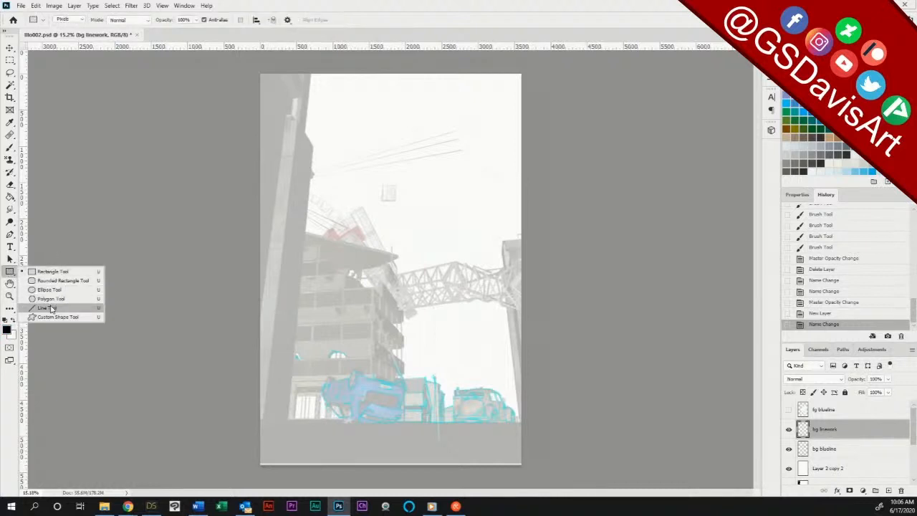
pyautogui.click(50, 306)
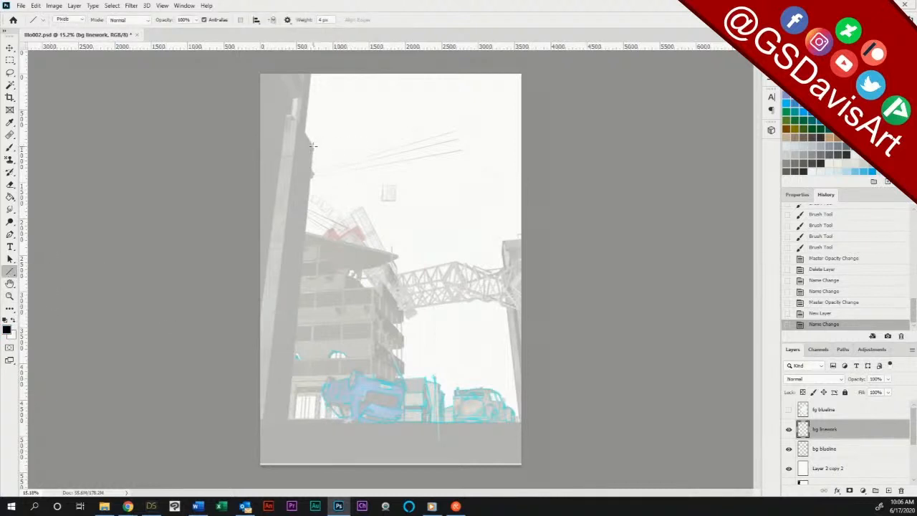
pyautogui.moveTo(312, 162); pyautogui.dragTo(289, 419)
pyautogui.moveTo(298, 121); pyautogui.dragTo(263, 419)
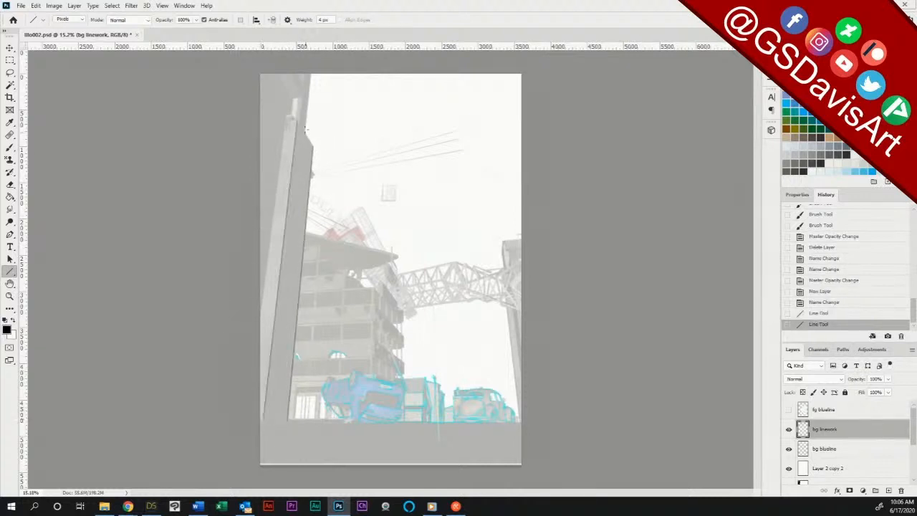
pyautogui.moveTo(297, 120); pyautogui.dragTo(314, 147)
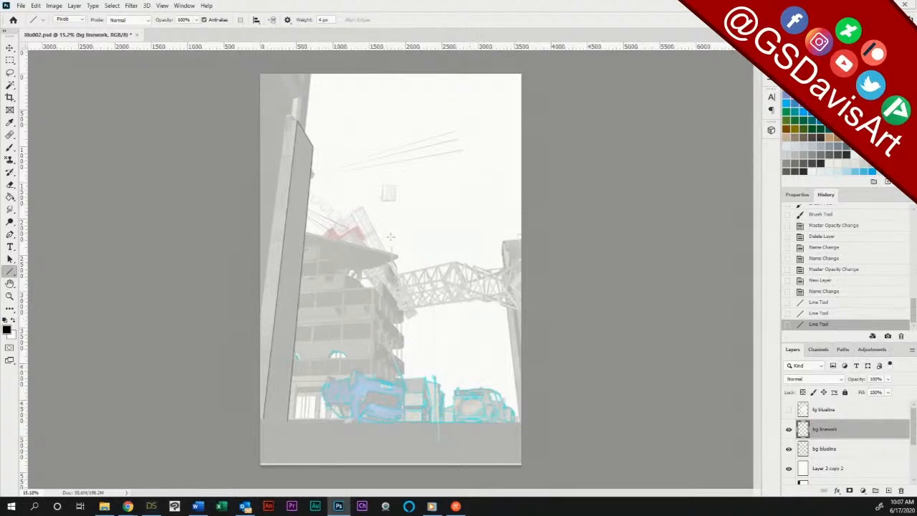
# Step: Trace the building's sloping roof edge, the thin vertical post and the roof's pointed tip with straight lines
pyautogui.hotkey('ctrl', '+')
pyautogui.hotkey('ctrl', '+')
pyautogui.hotkey('ctrl', '+')
pyautogui.hotkey('ctrl', '+')
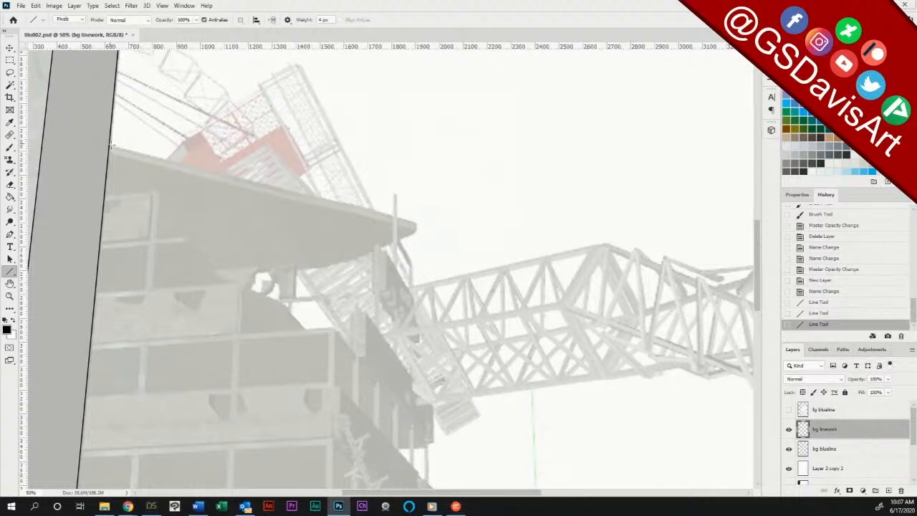
pyautogui.moveTo(110, 145); pyautogui.dragTo(391, 273)
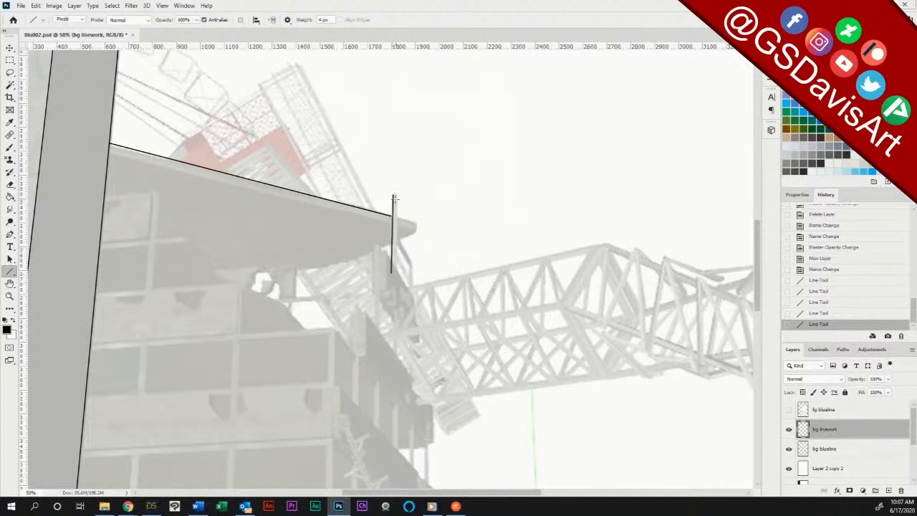
pyautogui.moveTo(394, 202); pyautogui.dragTo(396, 352)
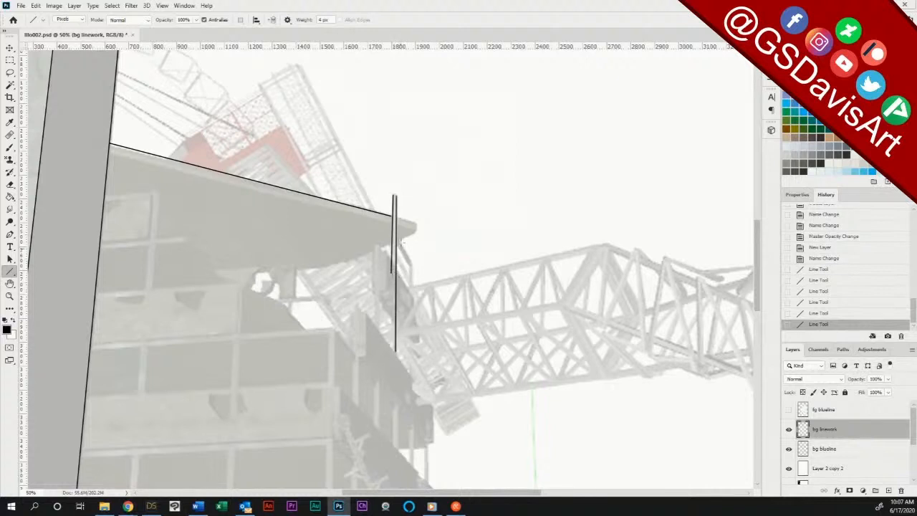
pyautogui.moveTo(403, 218); pyautogui.dragTo(383, 247)
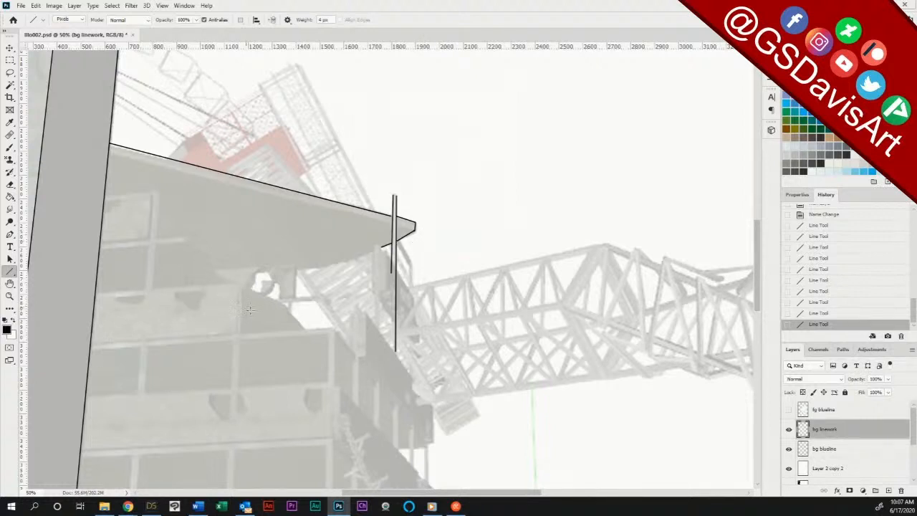
# Step: Trace the ledge below the roof and the stepped, slanting wall edge beside the crane with straight lines
pyautogui.moveTo(91, 344)
pyautogui.mouseDown()
pyautogui.moveTo(328, 324)
pyautogui.moveTo(358, 353)
pyautogui.mouseUp()
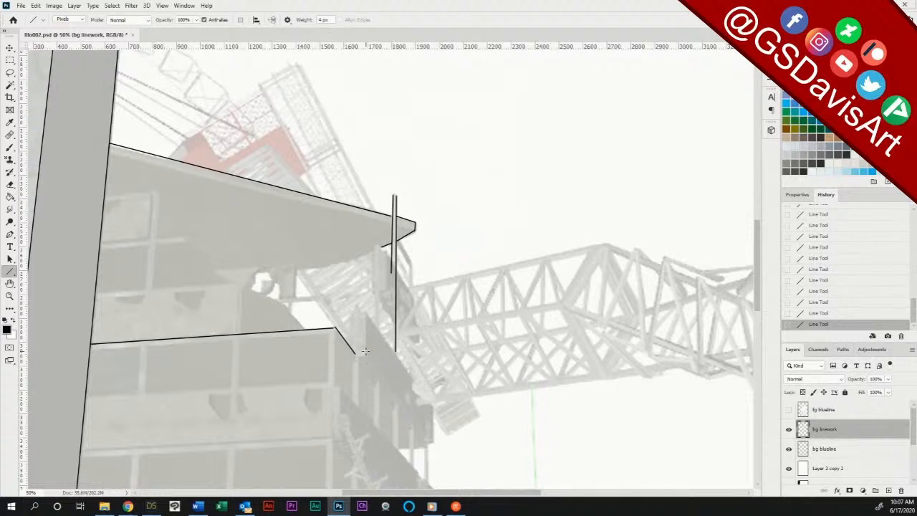
pyautogui.moveTo(356, 312); pyautogui.dragTo(354, 352)
pyautogui.moveTo(356, 305); pyautogui.dragTo(415, 383)
# Step: Ink the ragged end of the slanting wall edge freehand with the Brush tool, beside the crane's lower end
pyautogui.click(9, 148)
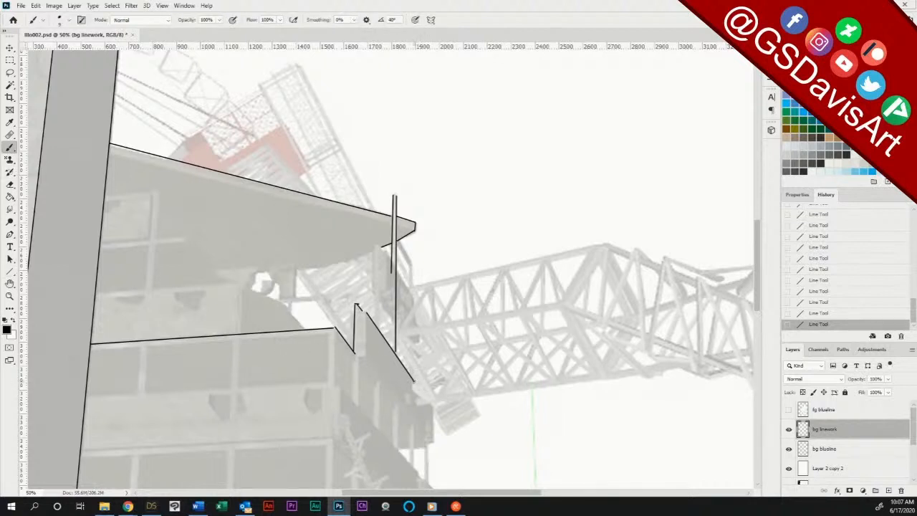
pyautogui.moveTo(413, 382); pyautogui.dragTo(431, 417)
pyautogui.moveTo(433, 403)
pyautogui.mouseDown()
pyautogui.moveTo(448, 402)
pyautogui.moveTo(433, 412)
pyautogui.mouseUp()
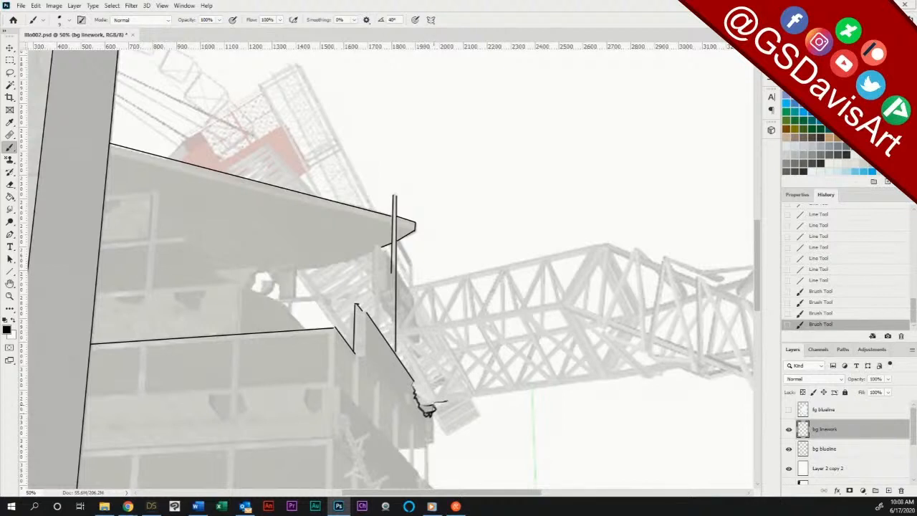
# Step: Switch to the MattH-Comic Ink 1 brush, undo a test stroke, and reduce the brush size for inking
pyautogui.rightClick(543, 321)
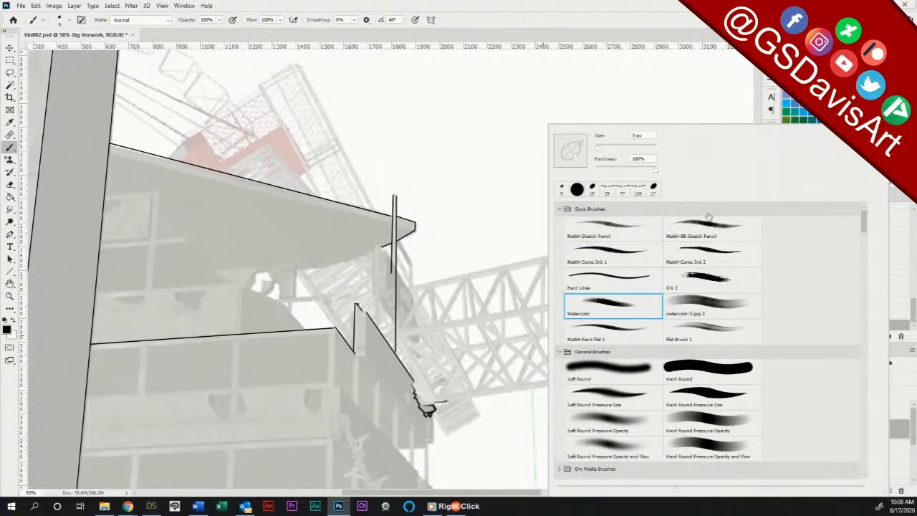
pyautogui.click(697, 255)
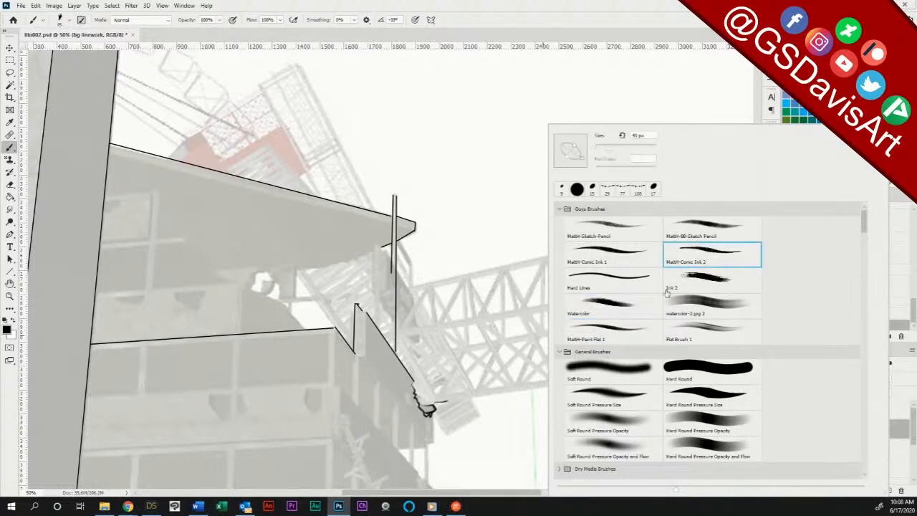
pyautogui.click(630, 256)
pyautogui.click(582, 13)
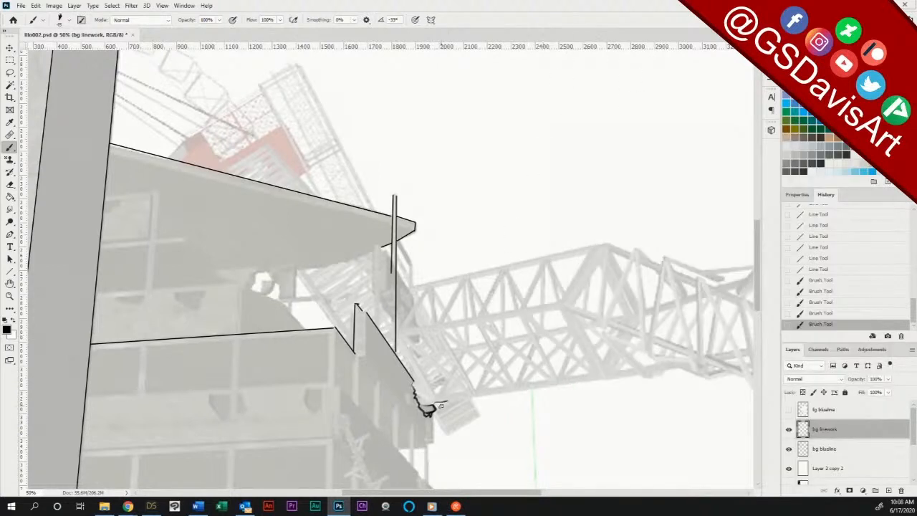
pyautogui.click(428, 405)
pyautogui.hotkey('ctrl', 'z')
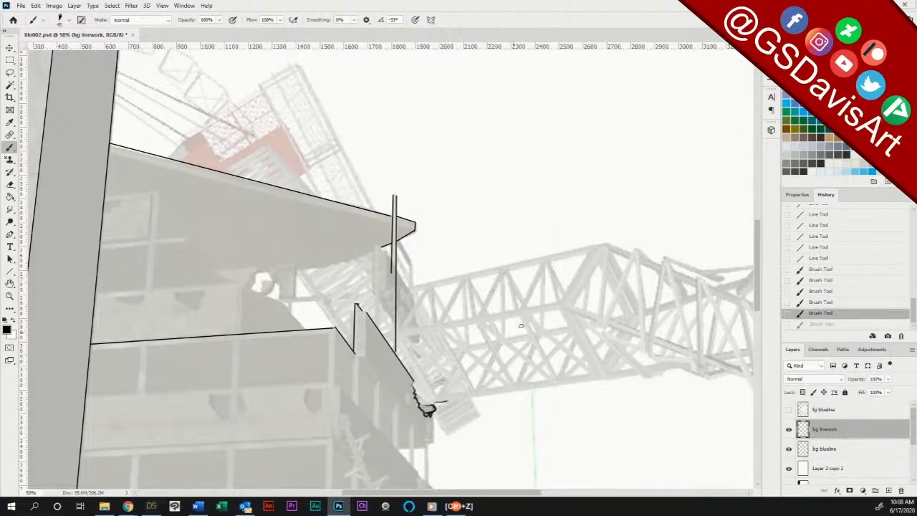
pyautogui.rightClick(589, 252)
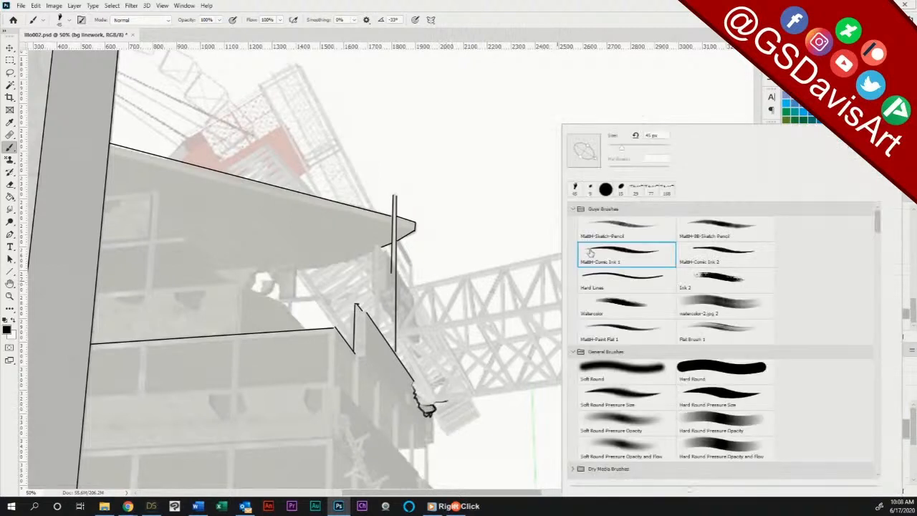
pyautogui.click(615, 148)
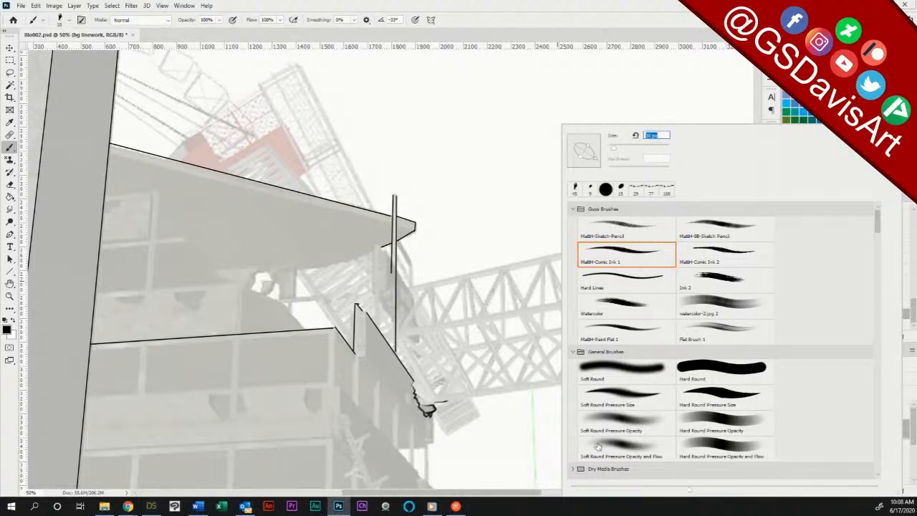
pyautogui.click(514, 9)
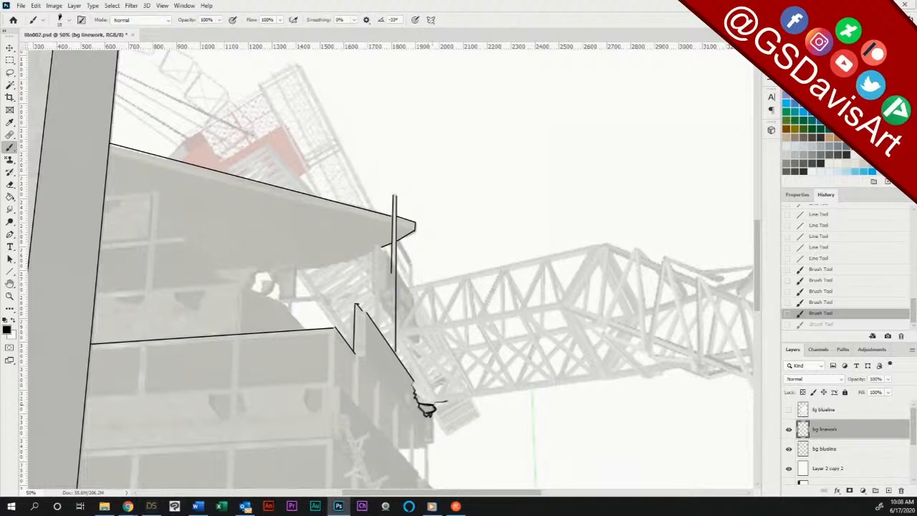
# Step: Ink the ragged corner, the start of the crane boom's lower edge and the slanted beams rising from it with freehand strokes
pyautogui.click(427, 410)
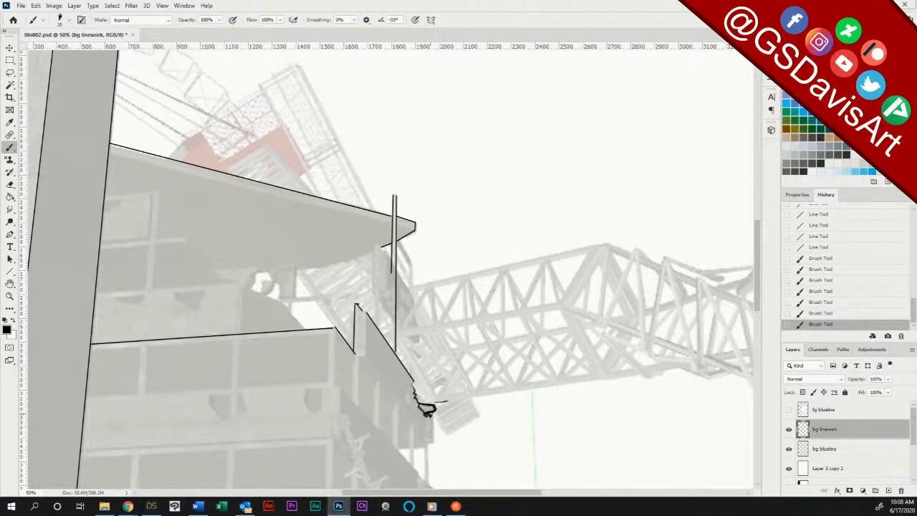
pyautogui.click(427, 410)
pyautogui.moveTo(422, 406); pyautogui.dragTo(446, 402)
pyautogui.moveTo(441, 402); pyautogui.dragTo(502, 392)
pyautogui.moveTo(435, 396); pyautogui.dragTo(470, 391)
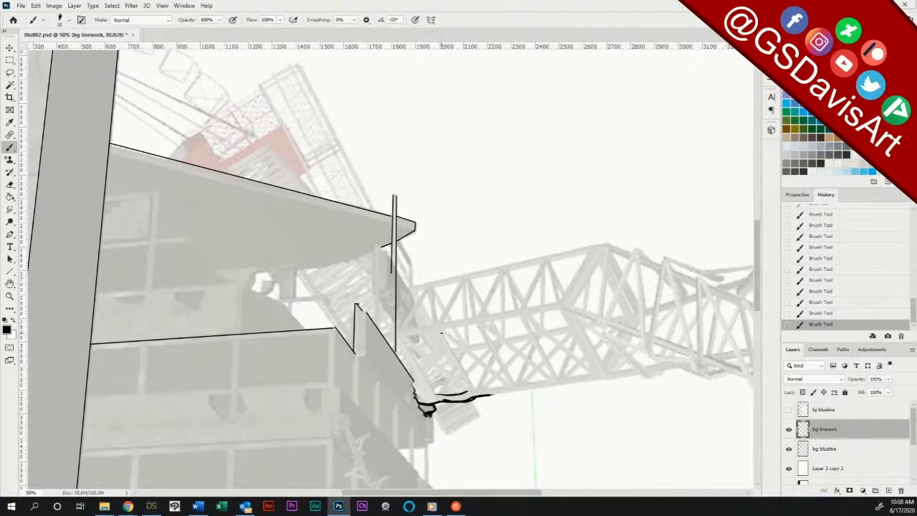
pyautogui.moveTo(441, 332); pyautogui.dragTo(477, 392)
pyautogui.moveTo(438, 337); pyautogui.dragTo(473, 394)
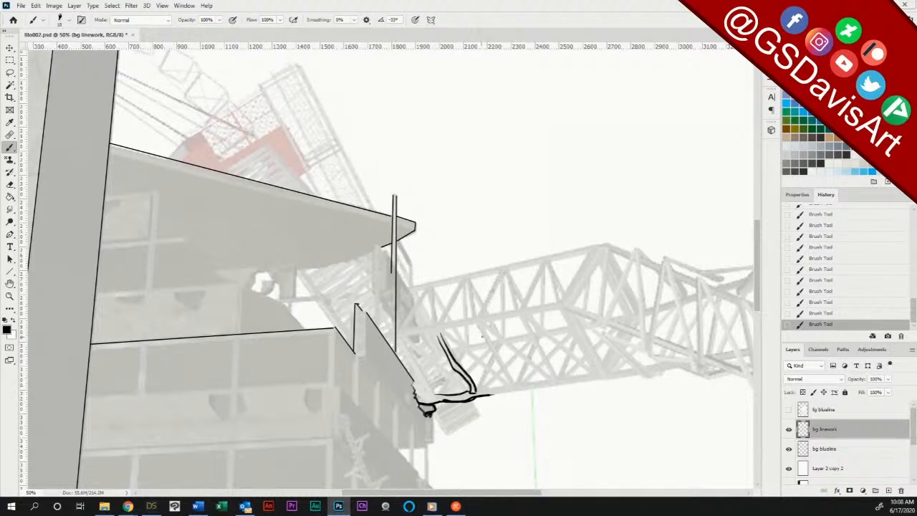
# Step: Ink the crane boom's next slanted beams, middle rail and long upper edge with freehand strokes over the faded reference
pyautogui.moveTo(478, 327); pyautogui.dragTo(511, 387)
pyautogui.moveTo(482, 322); pyautogui.dragTo(516, 385)
pyautogui.moveTo(440, 335); pyautogui.dragTo(479, 325)
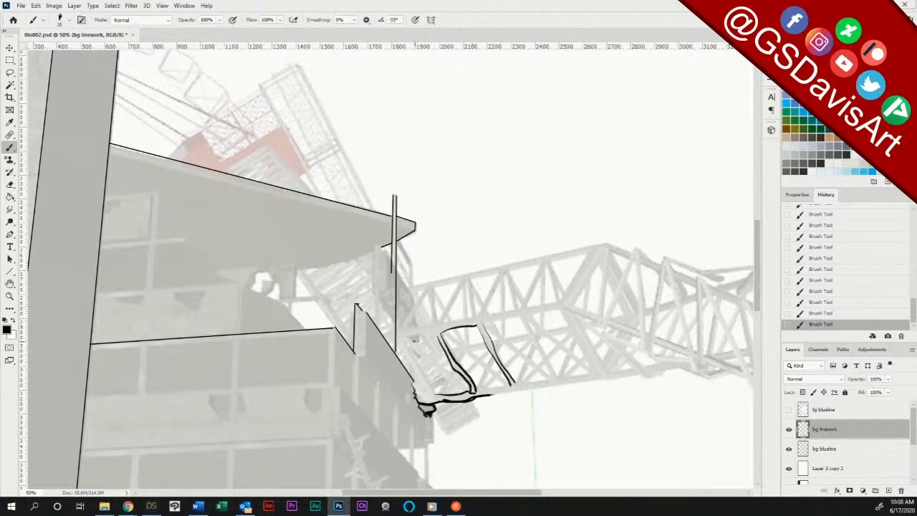
pyautogui.moveTo(407, 338)
pyautogui.mouseDown()
pyautogui.moveTo(442, 333)
pyautogui.moveTo(432, 327)
pyautogui.moveTo(470, 281)
pyautogui.moveTo(442, 320)
pyautogui.moveTo(480, 316)
pyautogui.moveTo(501, 270)
pyautogui.moveTo(465, 281)
pyautogui.moveTo(475, 277)
pyautogui.mouseUp()
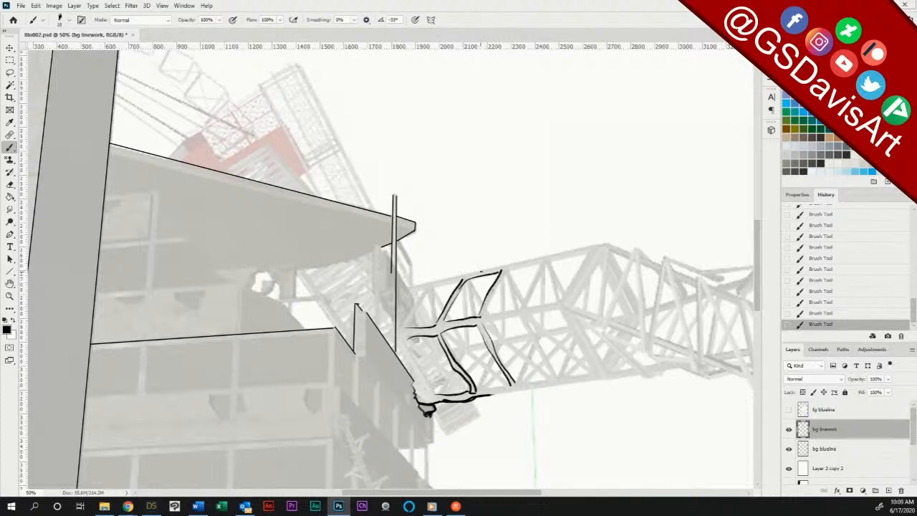
pyautogui.moveTo(412, 285); pyautogui.dragTo(609, 242)
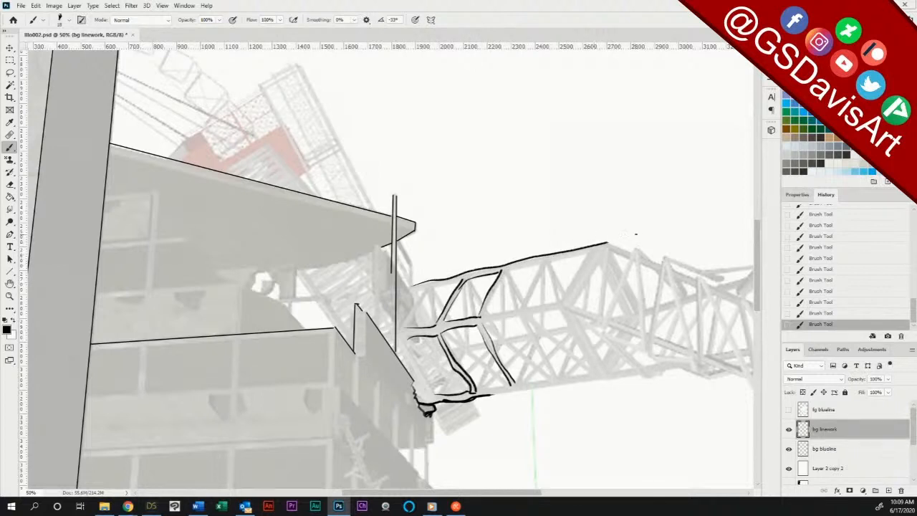
pyautogui.moveTo(432, 287)
pyautogui.mouseDown()
pyautogui.moveTo(409, 335)
pyautogui.moveTo(402, 325)
pyautogui.moveTo(426, 289)
pyautogui.mouseUp()
pyautogui.moveTo(431, 288); pyautogui.dragTo(458, 281)
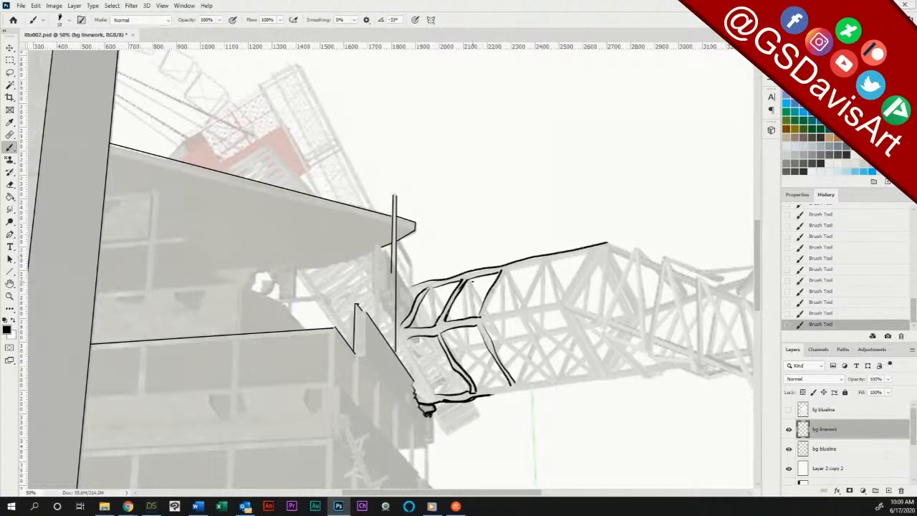
# Step: Ink the thin diagonal cross-braces inside the boom's first section and extend its lower edge outward
pyautogui.moveTo(470, 280)
pyautogui.mouseDown()
pyautogui.moveTo(483, 300)
pyautogui.moveTo(473, 317)
pyautogui.mouseUp()
pyautogui.moveTo(467, 281); pyautogui.dragTo(469, 346)
pyautogui.moveTo(475, 306)
pyautogui.mouseDown()
pyautogui.moveTo(484, 341)
pyautogui.moveTo(451, 341)
pyautogui.moveTo(501, 399)
pyautogui.moveTo(496, 373)
pyautogui.mouseUp()
pyautogui.moveTo(442, 334); pyautogui.dragTo(500, 378)
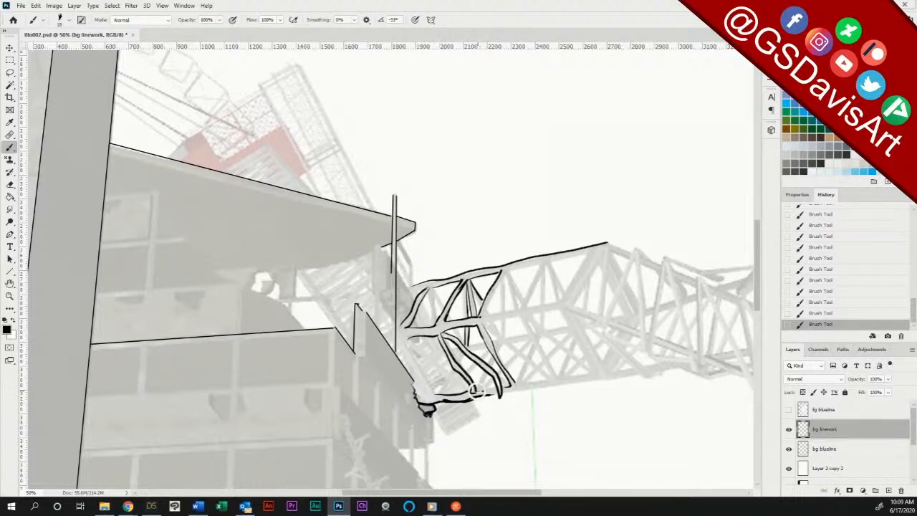
pyautogui.moveTo(506, 393)
pyautogui.mouseDown()
pyautogui.moveTo(570, 385)
pyautogui.moveTo(542, 381)
pyautogui.moveTo(551, 379)
pyautogui.mouseUp()
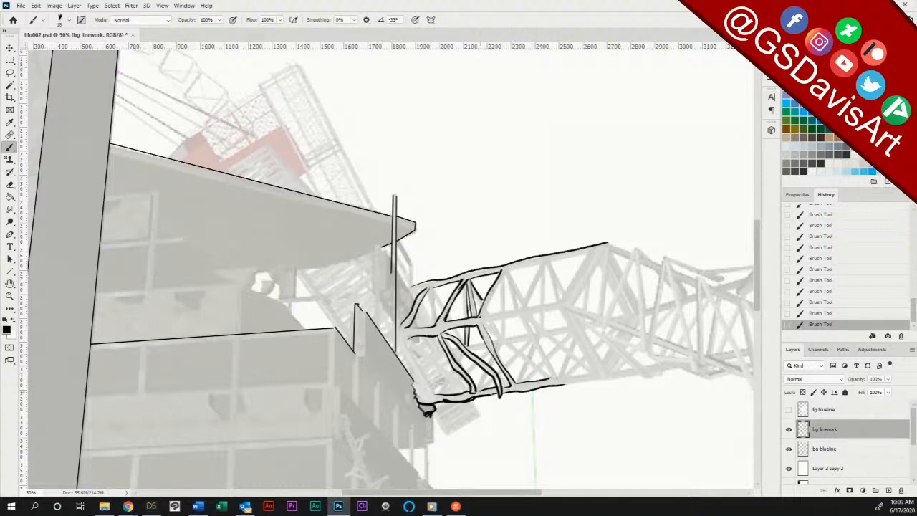
# Step: Ink the boom's bent end beams against the wall, the jagged fragment beneath the roof tip and the small inner braces
pyautogui.moveTo(410, 343); pyautogui.dragTo(436, 395)
pyautogui.moveTo(401, 356)
pyautogui.mouseDown()
pyautogui.moveTo(422, 375)
pyautogui.moveTo(417, 399)
pyautogui.mouseUp()
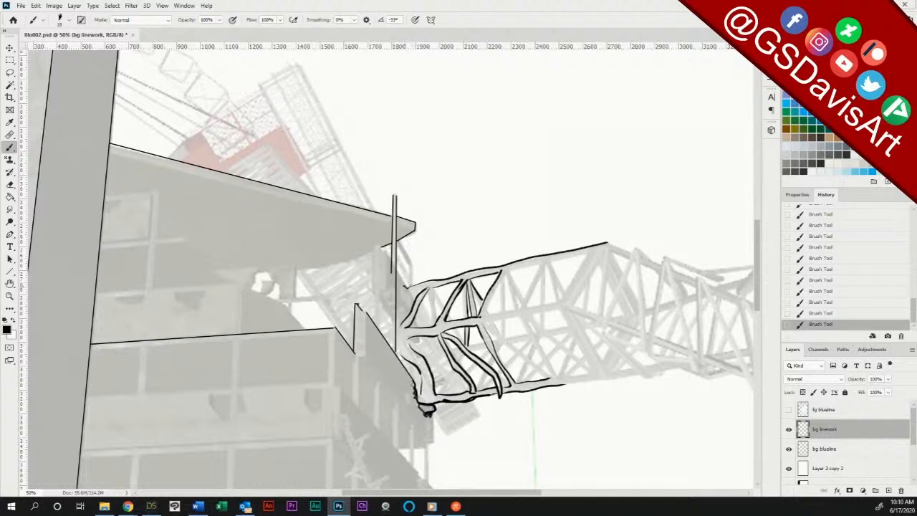
pyautogui.moveTo(406, 285)
pyautogui.mouseDown()
pyautogui.moveTo(397, 271)
pyautogui.moveTo(413, 290)
pyautogui.mouseUp()
pyautogui.moveTo(384, 251)
pyautogui.mouseDown()
pyautogui.moveTo(399, 273)
pyautogui.moveTo(385, 290)
pyautogui.moveTo(405, 319)
pyautogui.moveTo(420, 283)
pyautogui.mouseUp()
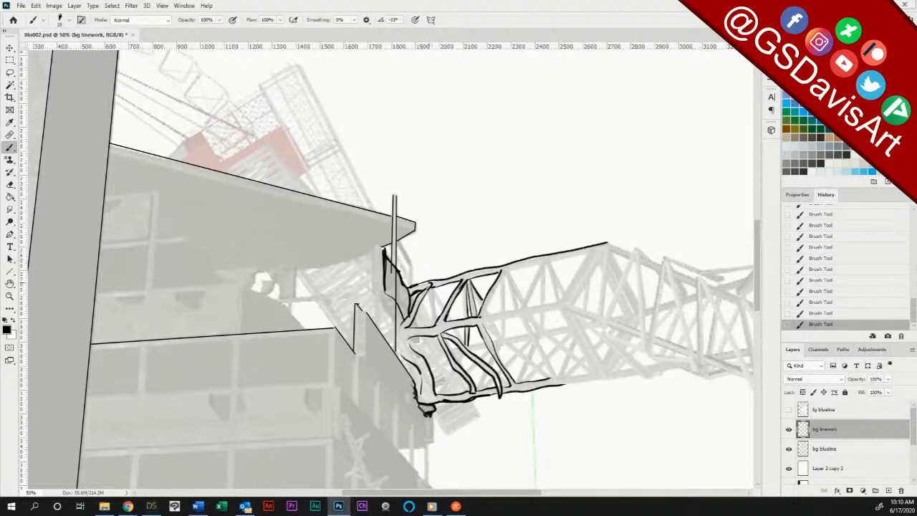
pyautogui.moveTo(430, 290)
pyautogui.mouseDown()
pyautogui.moveTo(430, 327)
pyautogui.moveTo(433, 287)
pyautogui.moveTo(434, 311)
pyautogui.mouseUp()
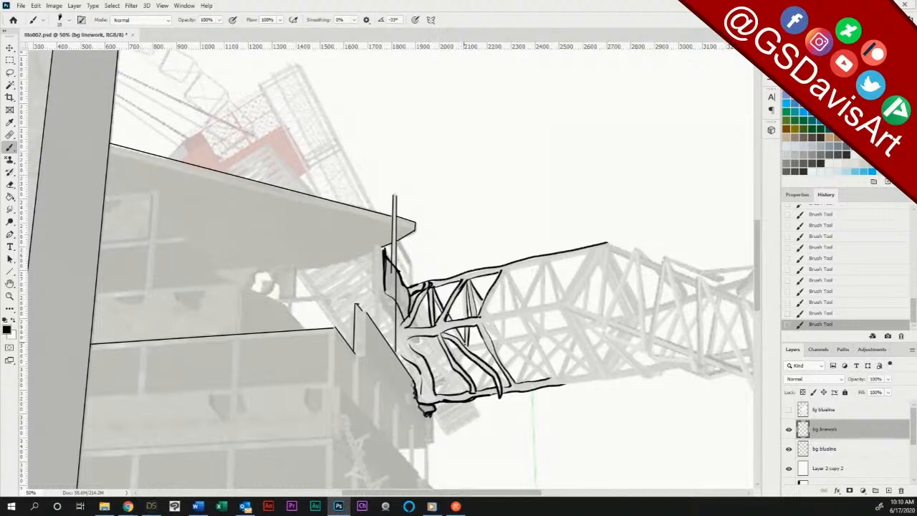
pyautogui.moveTo(445, 340); pyautogui.dragTo(455, 349)
pyautogui.moveTo(396, 332); pyautogui.dragTo(401, 359)
# Step: Erase the overlapping stray lines at the boom's joints and where the vertical post crosses the jagged fragment
pyautogui.press('e')
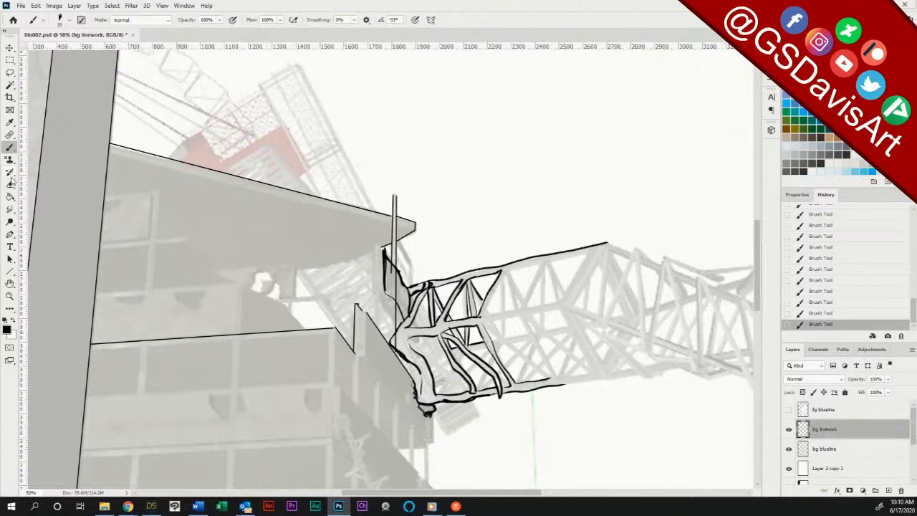
pyautogui.moveTo(399, 339); pyautogui.dragTo(400, 346)
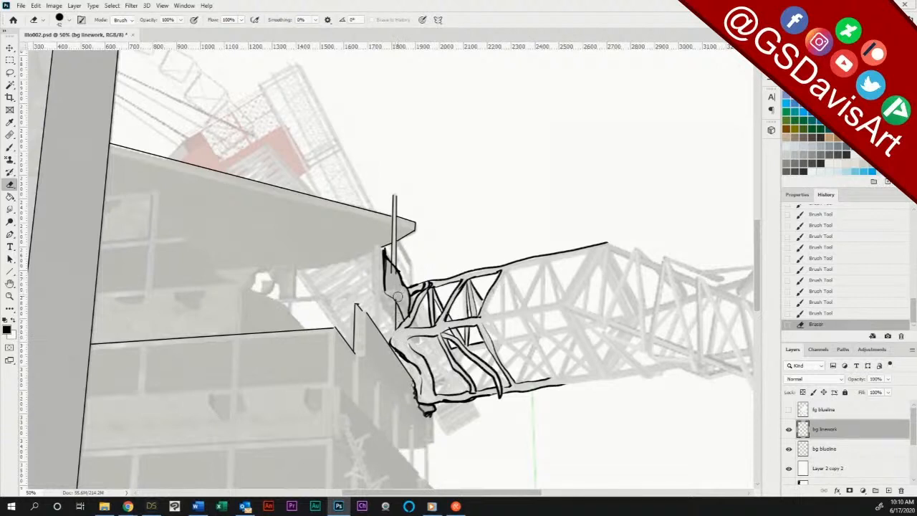
pyautogui.moveTo(395, 287); pyautogui.dragTo(393, 272)
pyautogui.moveTo(409, 321)
pyautogui.mouseDown()
pyautogui.moveTo(429, 284)
pyautogui.moveTo(478, 267)
pyautogui.mouseUp()
pyautogui.click(482, 319)
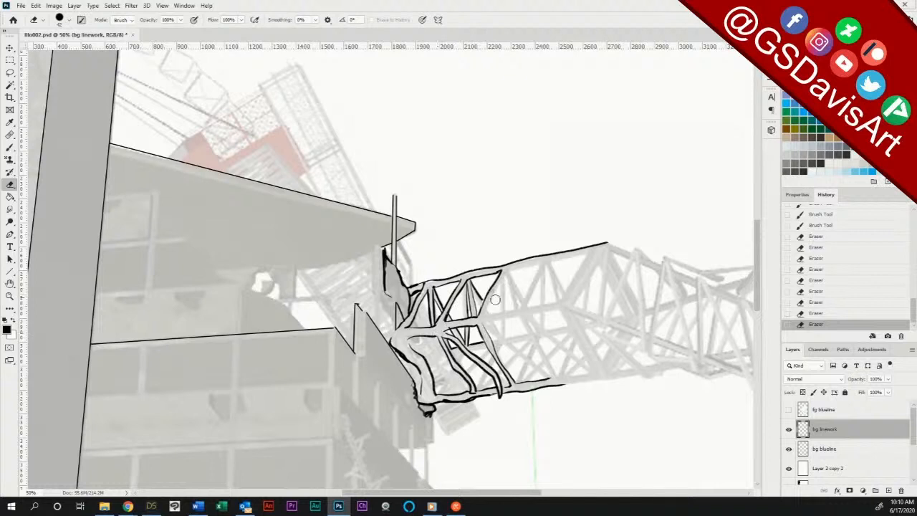
pyautogui.moveTo(451, 330); pyautogui.dragTo(448, 328)
pyautogui.click(447, 328)
# Step: Ink a thin bent bar hanging below the boom's lower edge, and erase stray lines on it and the wall fragment
pyautogui.click(10, 148)
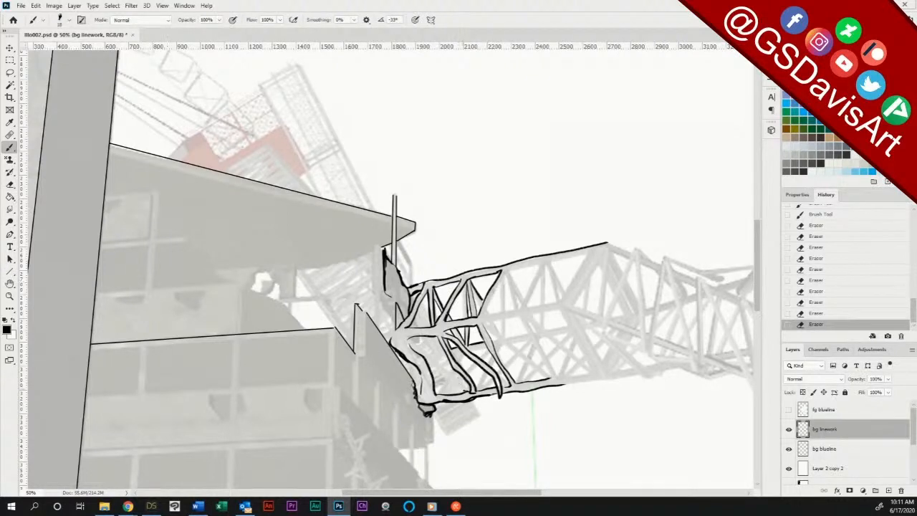
pyautogui.moveTo(451, 456); pyautogui.dragTo(464, 387)
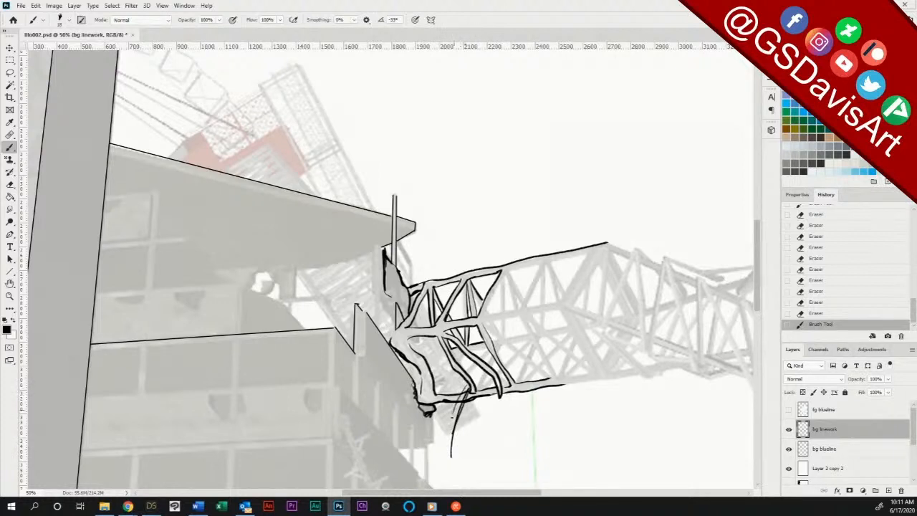
pyautogui.moveTo(450, 456); pyautogui.dragTo(452, 463)
pyautogui.press('e')
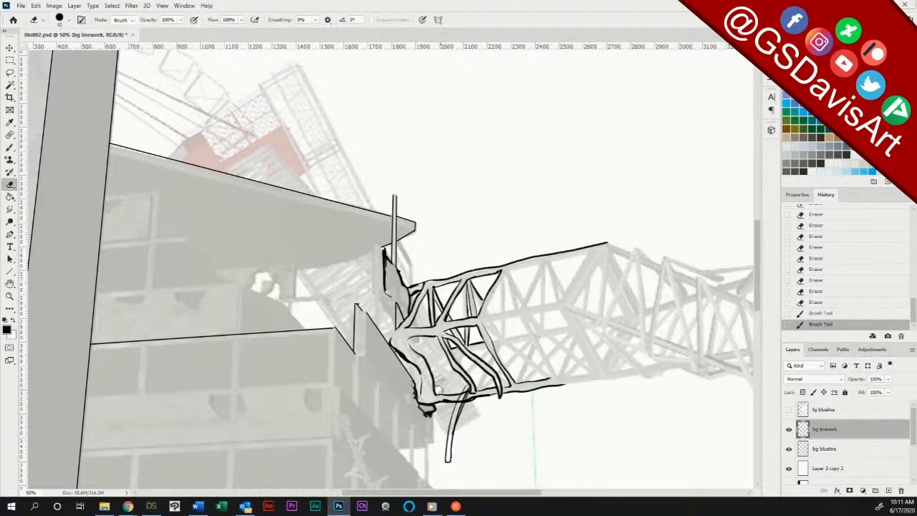
pyautogui.moveTo(457, 410)
pyautogui.mouseDown()
pyautogui.moveTo(467, 391)
pyautogui.moveTo(452, 440)
pyautogui.mouseUp()
pyautogui.moveTo(390, 294)
pyautogui.mouseDown()
pyautogui.moveTo(430, 291)
pyautogui.moveTo(396, 308)
pyautogui.mouseUp()
# Step: Outline the broken wall panel beneath the roof tip with straight 4 px lines, adding its side and slanted lower edges
pyautogui.click(10, 271)
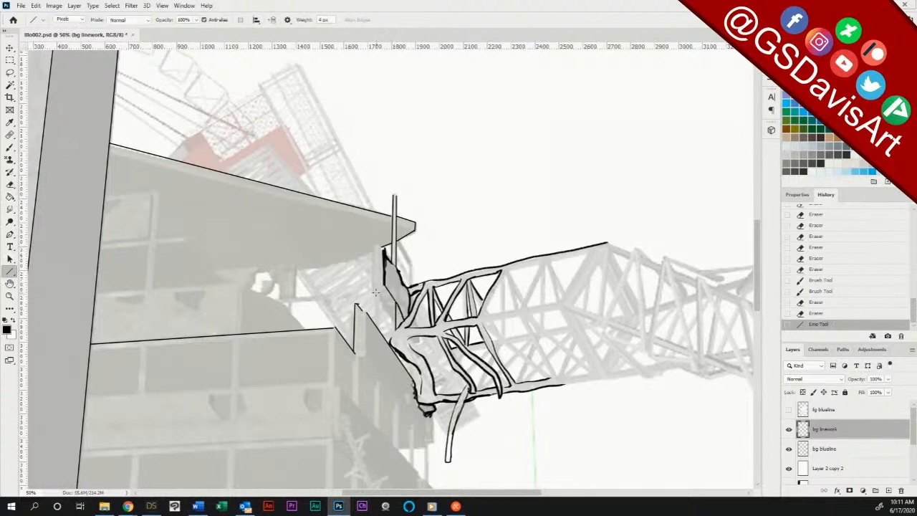
pyautogui.moveTo(430, 284)
pyautogui.mouseDown()
pyautogui.moveTo(385, 309)
pyautogui.moveTo(396, 327)
pyautogui.mouseUp()
pyautogui.moveTo(377, 293); pyautogui.dragTo(385, 285)
pyautogui.moveTo(377, 245)
pyautogui.mouseDown()
pyautogui.moveTo(385, 253)
pyautogui.moveTo(376, 247)
pyautogui.moveTo(375, 293)
pyautogui.mouseUp()
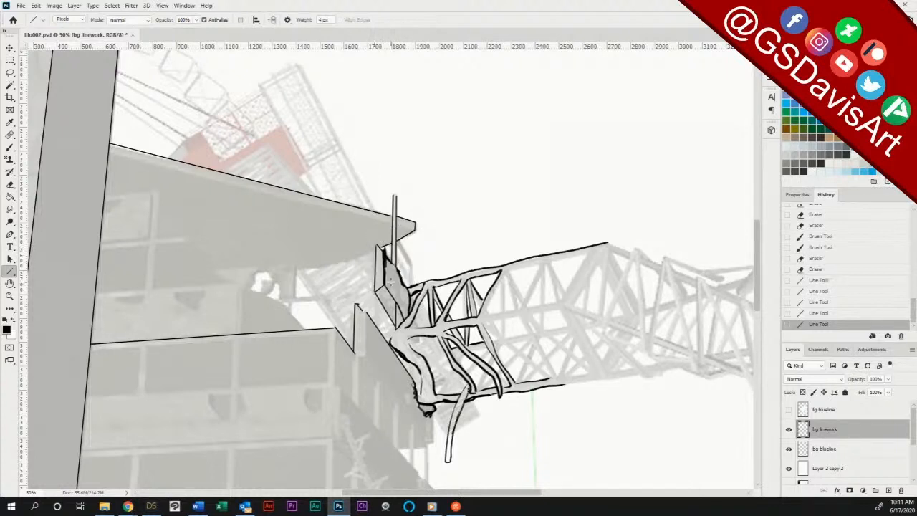
pyautogui.moveTo(380, 248); pyautogui.dragTo(378, 246)
# Step: Draw the narrow post above the ledge and the four-sided window outline below it with straight lines
pyautogui.moveTo(242, 287); pyautogui.dragTo(237, 388)
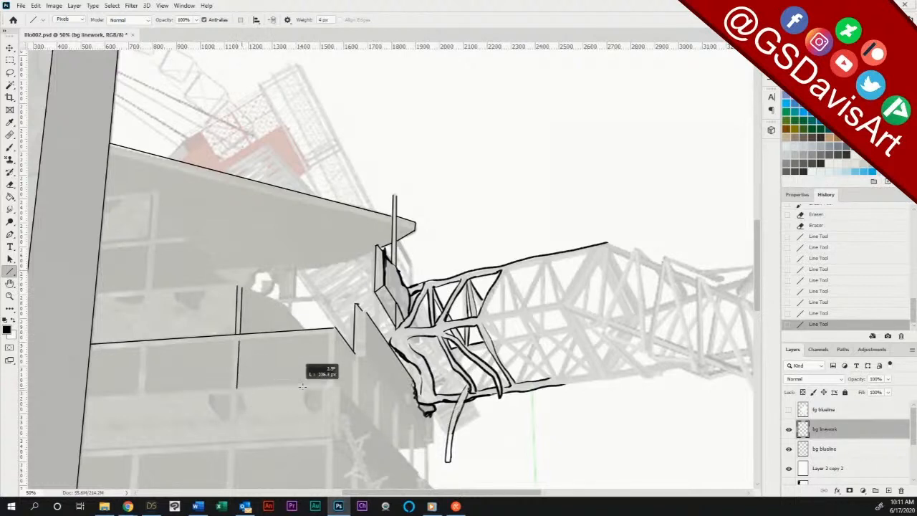
pyautogui.moveTo(302, 386); pyautogui.dragTo(327, 382)
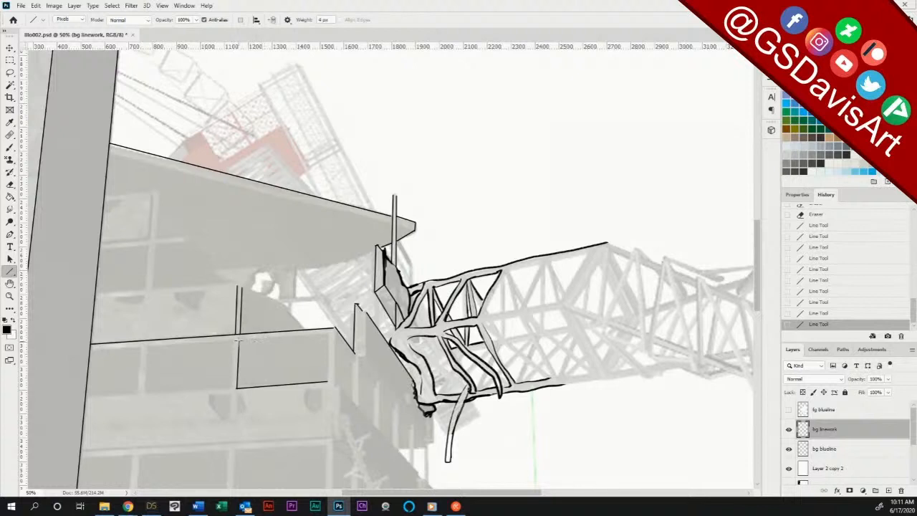
pyautogui.moveTo(237, 340)
pyautogui.mouseDown()
pyautogui.moveTo(330, 334)
pyautogui.moveTo(328, 382)
pyautogui.mouseUp()
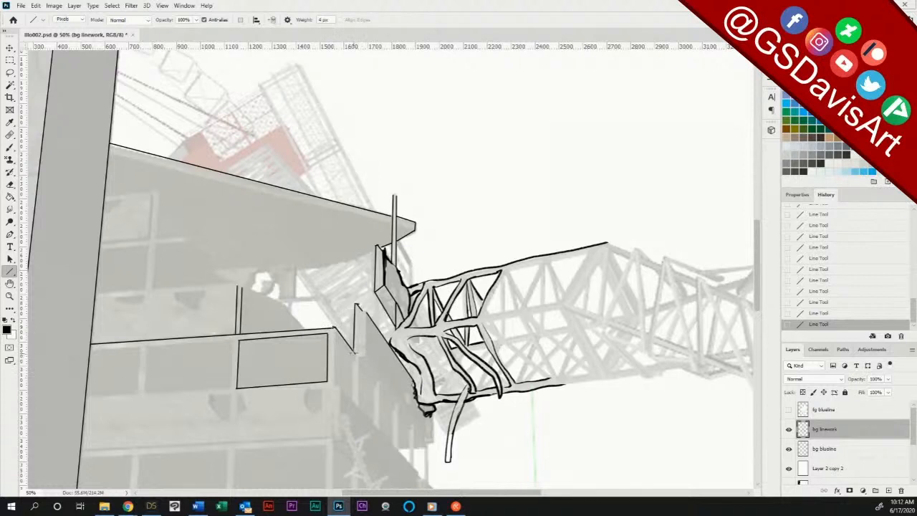
# Step: Trace the side wall's vertical and long slanting edges and the next floor's ledge with straight lines
pyautogui.moveTo(354, 352)
pyautogui.mouseDown()
pyautogui.moveTo(351, 396)
pyautogui.moveTo(435, 489)
pyautogui.moveTo(420, 472)
pyautogui.mouseUp()
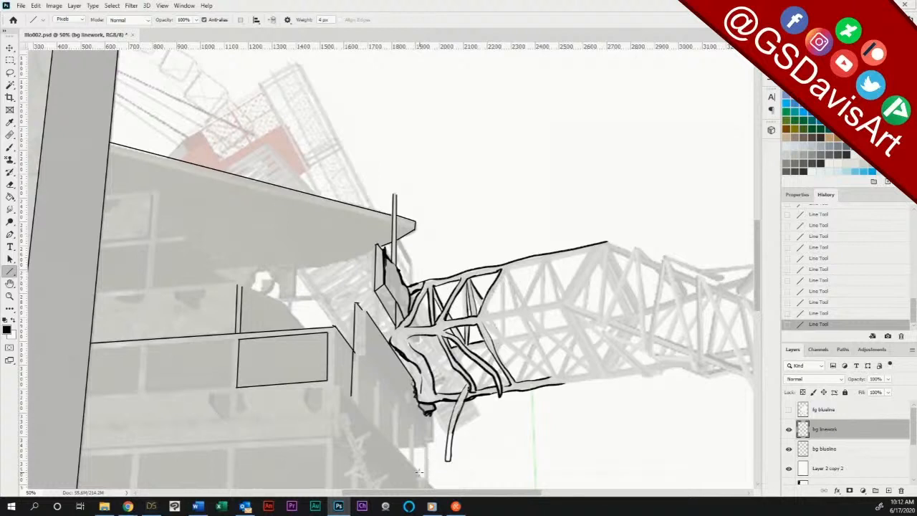
pyautogui.moveTo(758, 294); pyautogui.dragTo(758, 316)
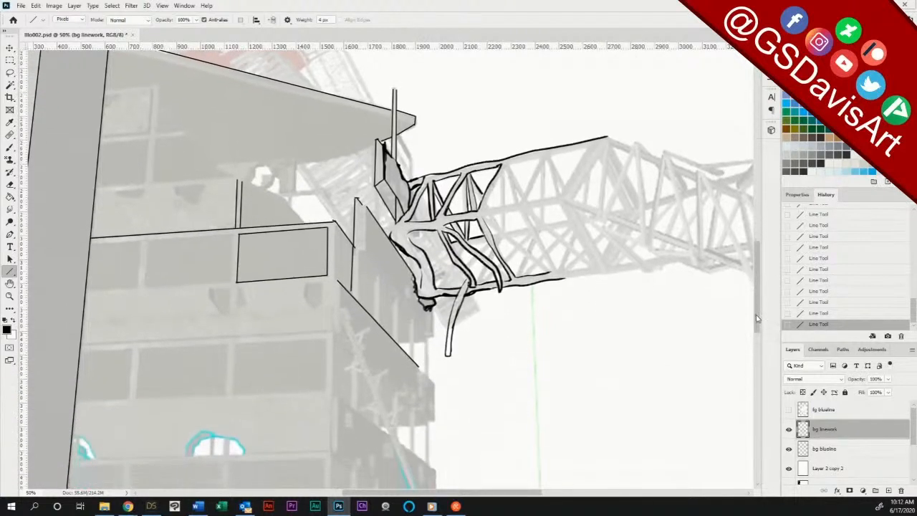
pyautogui.moveTo(337, 283); pyautogui.dragTo(337, 309)
pyautogui.moveTo(89, 344); pyautogui.dragTo(331, 331)
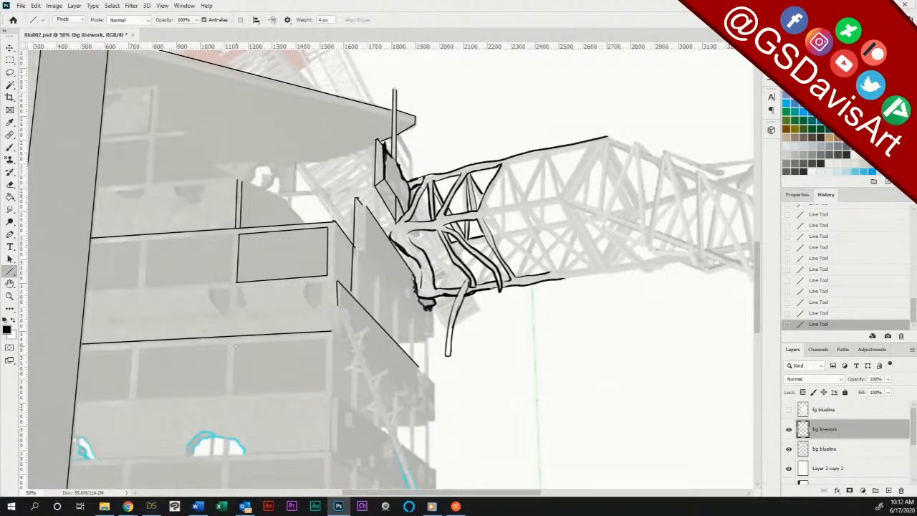
# Step: Outline the row of three windows beneath the lower ledge with straight lines, ending the last one at the foreground pillar
pyautogui.moveTo(233, 346)
pyautogui.mouseDown()
pyautogui.moveTo(242, 391)
pyautogui.moveTo(324, 391)
pyautogui.mouseUp()
pyautogui.moveTo(234, 345); pyautogui.dragTo(324, 394)
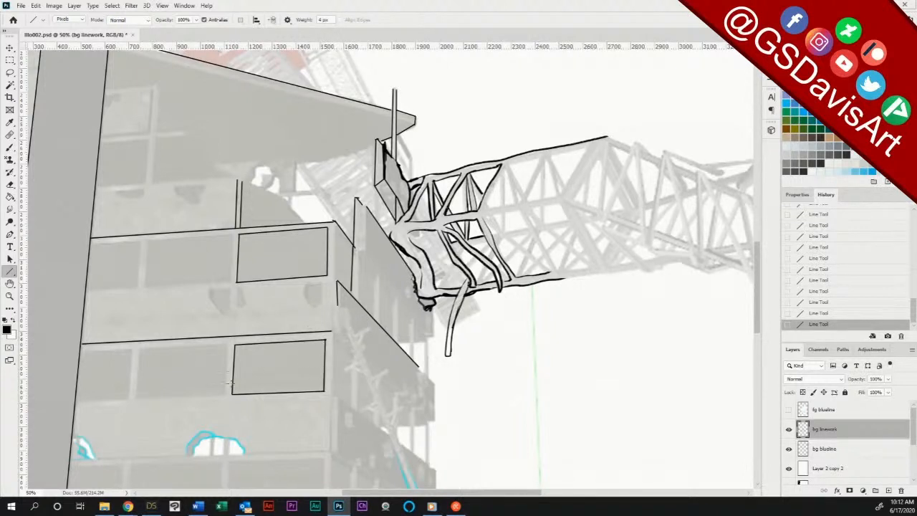
pyautogui.moveTo(138, 351); pyautogui.dragTo(225, 394)
pyautogui.moveTo(140, 350); pyautogui.dragTo(226, 395)
pyautogui.moveTo(81, 351); pyautogui.dragTo(129, 398)
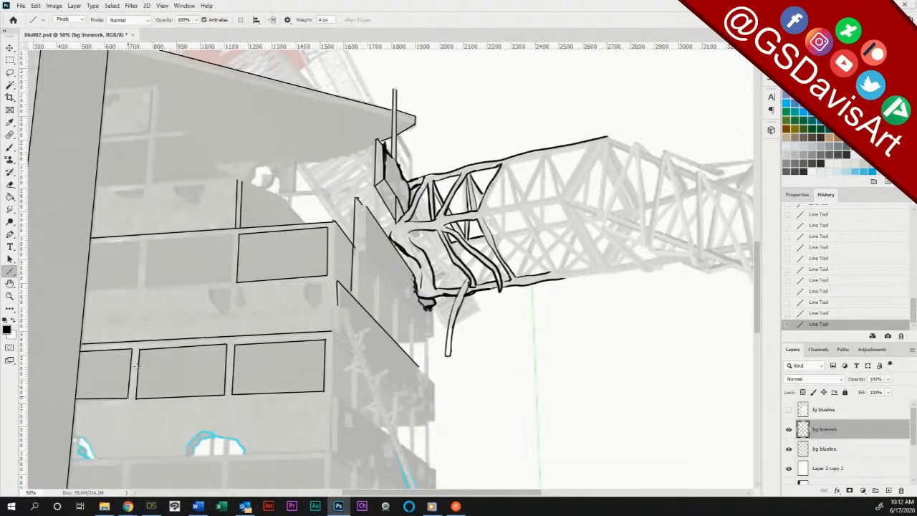
# Step: Close the gap at the pillar-side window's lower corner and the gap between ledge and pillar with small brush strokes
pyautogui.click(10, 296)
pyautogui.moveTo(129, 399); pyautogui.dragTo(126, 383)
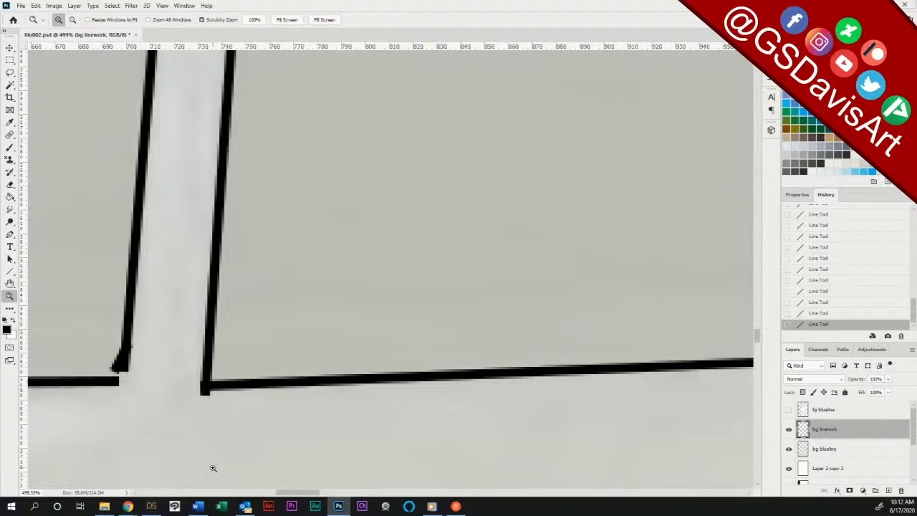
pyautogui.press('b')
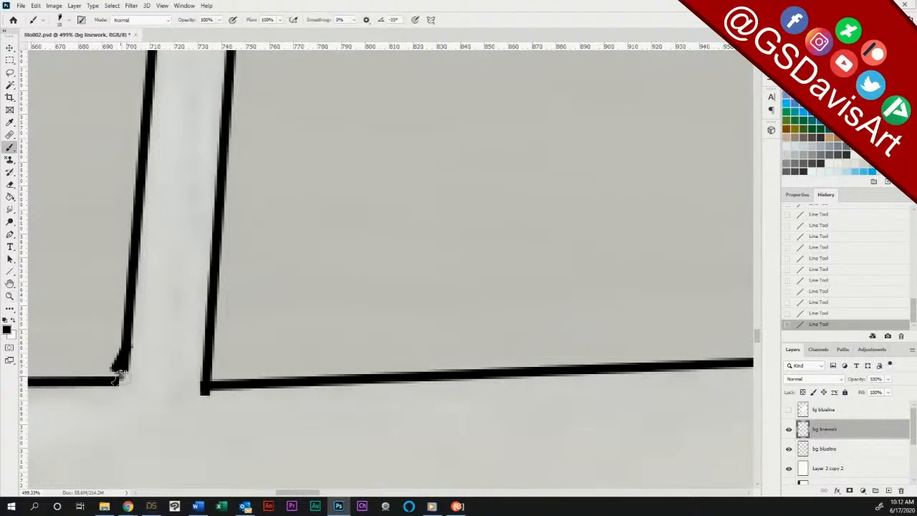
pyautogui.moveTo(117, 369); pyautogui.dragTo(122, 369)
pyautogui.hotkey('ctrl', '-')
pyautogui.hotkey('ctrl', '-')
pyautogui.hotkey('ctrl', '-')
pyautogui.hotkey('ctrl', '-')
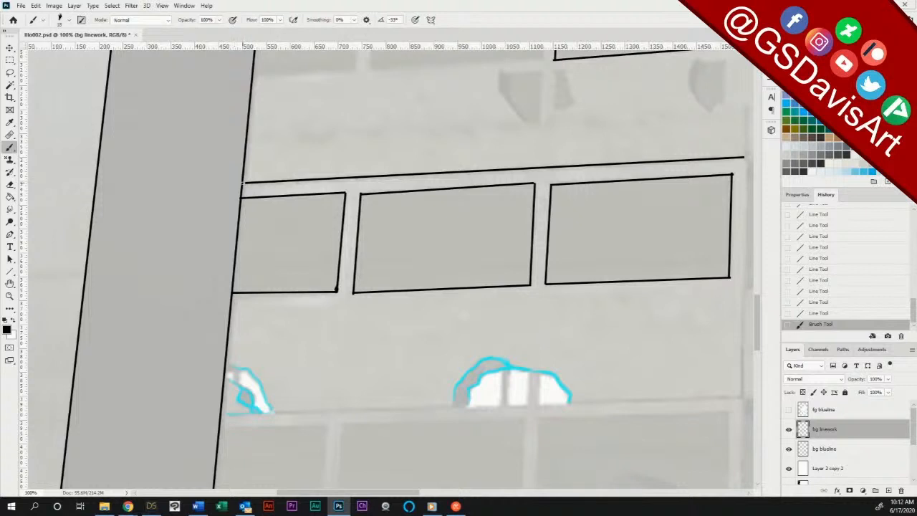
pyautogui.click(244, 184)
# Step: Ink the outer and inner outlines of the arched hole below the windows and the two dark bars inside it
pyautogui.moveTo(453, 404)
pyautogui.mouseDown()
pyautogui.moveTo(459, 382)
pyautogui.moveTo(485, 359)
pyautogui.moveTo(557, 377)
pyautogui.moveTo(571, 400)
pyautogui.mouseUp()
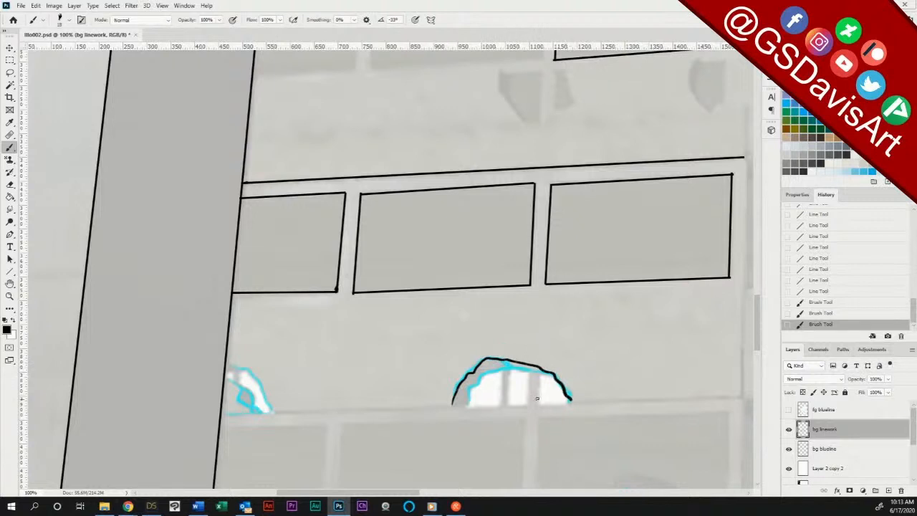
pyautogui.moveTo(466, 407)
pyautogui.mouseDown()
pyautogui.moveTo(496, 370)
pyautogui.moveTo(529, 364)
pyautogui.moveTo(571, 399)
pyautogui.mouseUp()
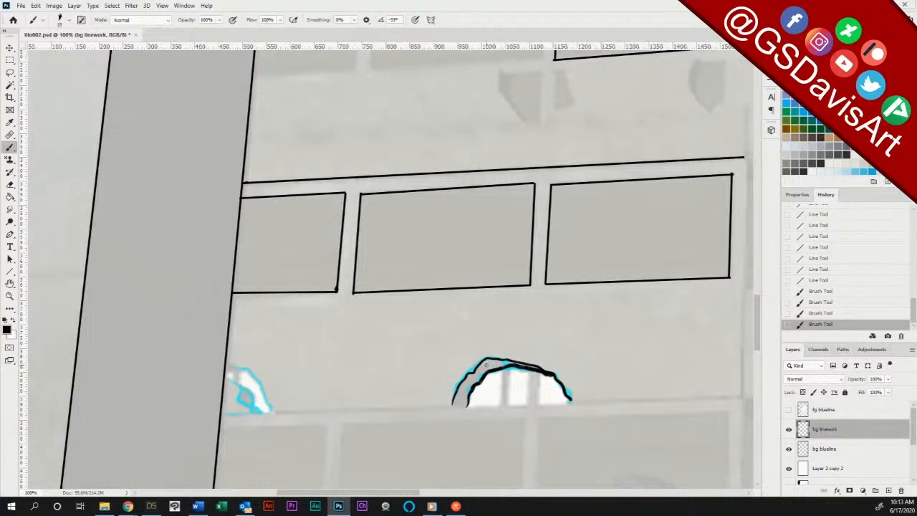
pyautogui.moveTo(451, 406); pyautogui.dragTo(469, 405)
pyautogui.moveTo(501, 380)
pyautogui.mouseDown()
pyautogui.moveTo(502, 409)
pyautogui.moveTo(508, 368)
pyautogui.moveTo(506, 406)
pyautogui.mouseUp()
pyautogui.moveTo(529, 375)
pyautogui.mouseDown()
pyautogui.moveTo(531, 400)
pyautogui.moveTo(535, 372)
pyautogui.moveTo(539, 400)
pyautogui.moveTo(540, 372)
pyautogui.moveTo(537, 401)
pyautogui.moveTo(528, 370)
pyautogui.mouseUp()
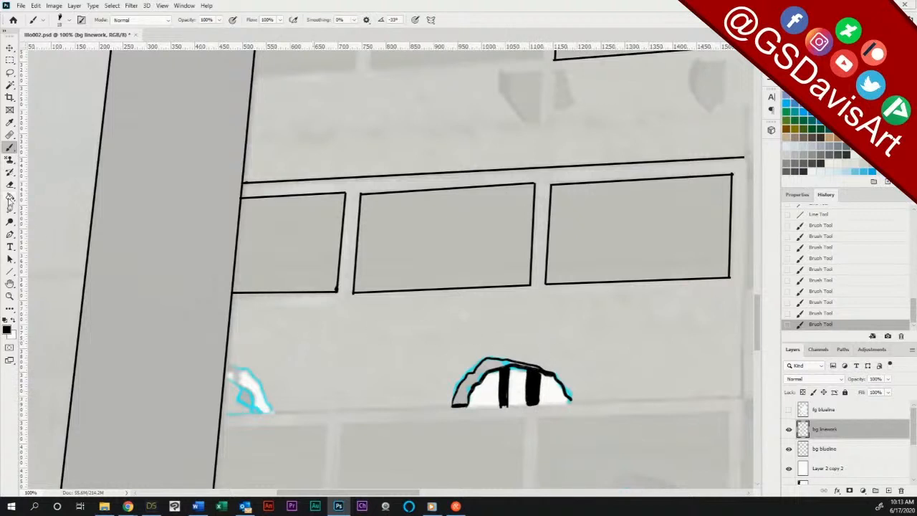
# Step: Fill the arched hole's thick rim with black and brush over the remaining light gaps
pyautogui.click(10, 198)
pyautogui.click(480, 401)
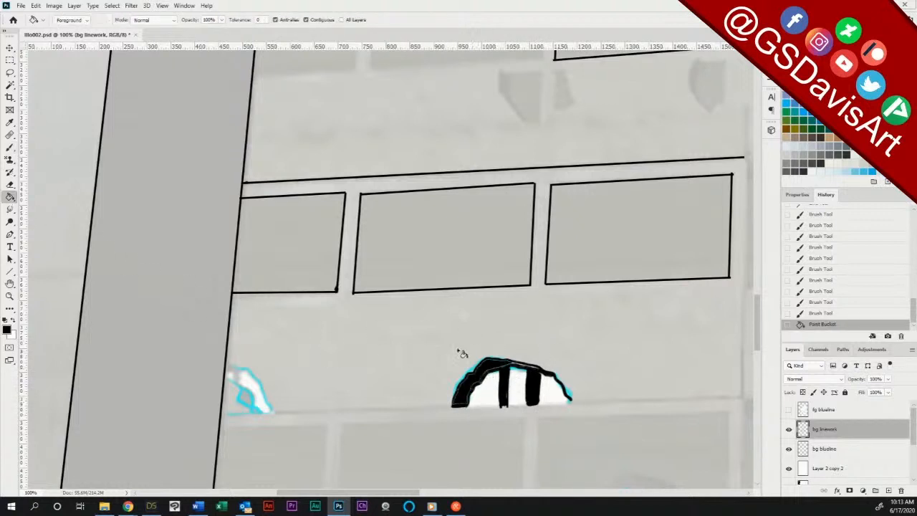
pyautogui.click(10, 147)
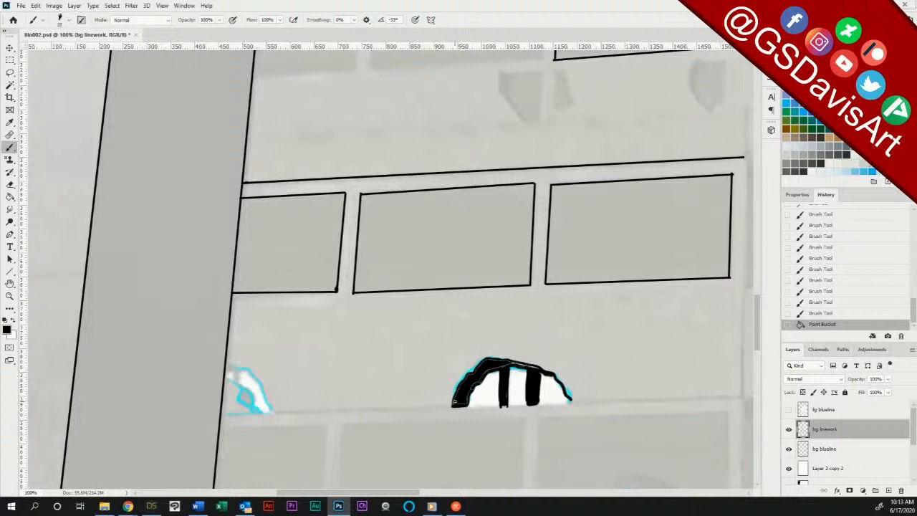
pyautogui.moveTo(453, 401)
pyautogui.mouseDown()
pyautogui.moveTo(490, 362)
pyautogui.moveTo(549, 372)
pyautogui.mouseUp()
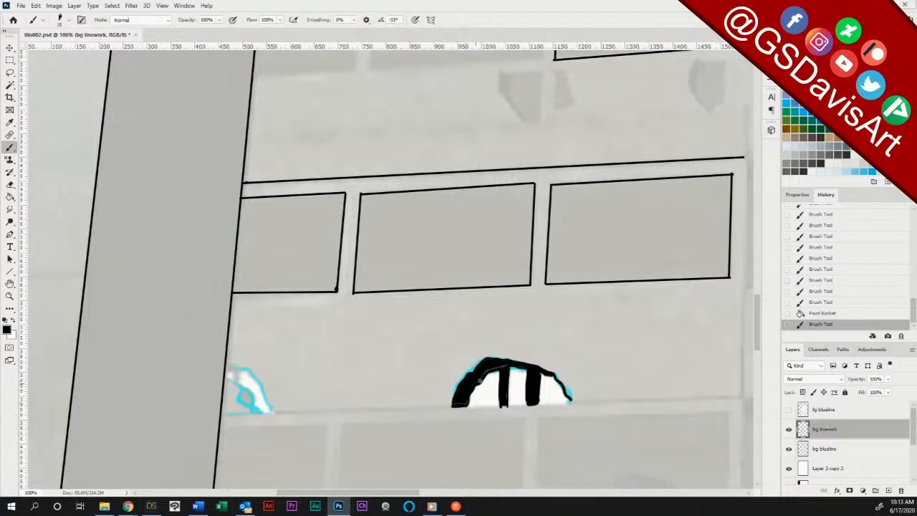
pyautogui.moveTo(480, 381); pyautogui.dragTo(505, 364)
pyautogui.click(461, 403)
# Step: Ink the outline and inner bars of the partly hidden arched hole beside the foreground pillar
pyautogui.moveTo(226, 358); pyautogui.dragTo(273, 412)
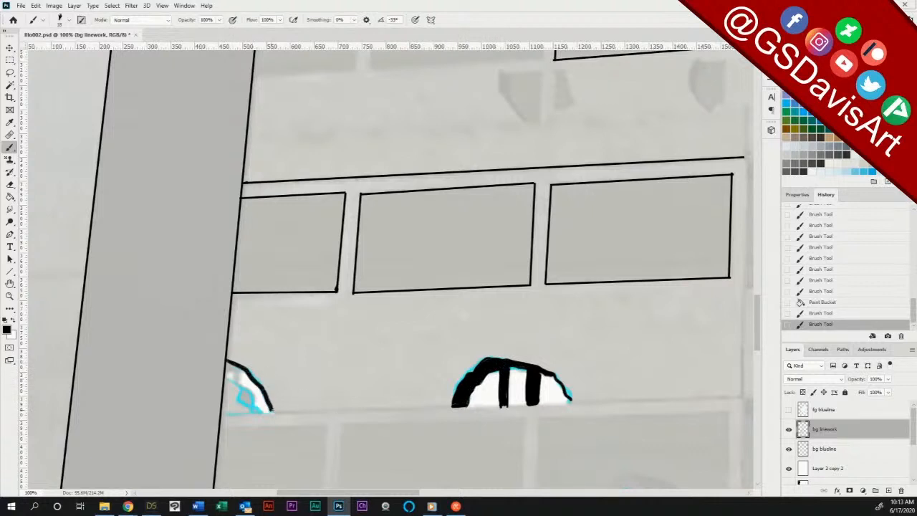
pyautogui.moveTo(225, 377)
pyautogui.mouseDown()
pyautogui.moveTo(252, 411)
pyautogui.moveTo(244, 395)
pyautogui.moveTo(252, 410)
pyautogui.moveTo(275, 413)
pyautogui.moveTo(238, 368)
pyautogui.mouseUp()
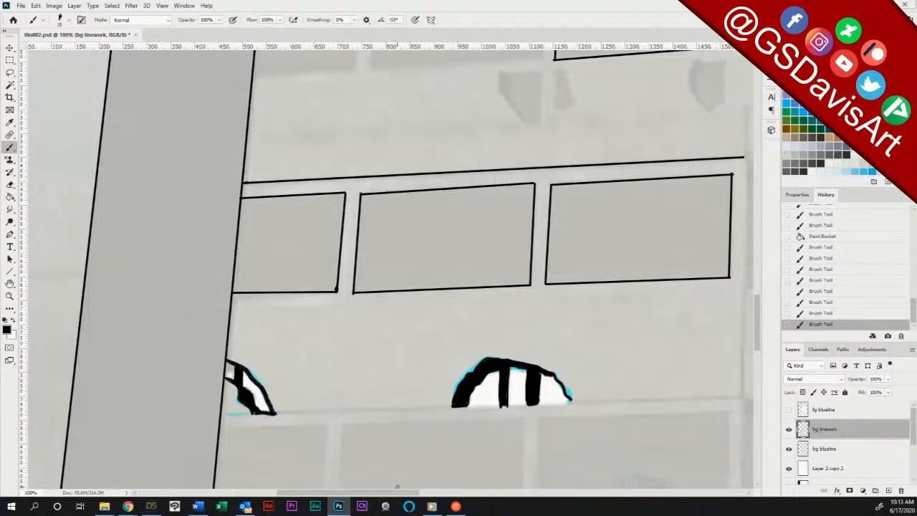
# Step: Fill the three windows of the lower row and the window farthest from the pillar in the row above with black
pyautogui.click(10, 196)
pyautogui.click(312, 266)
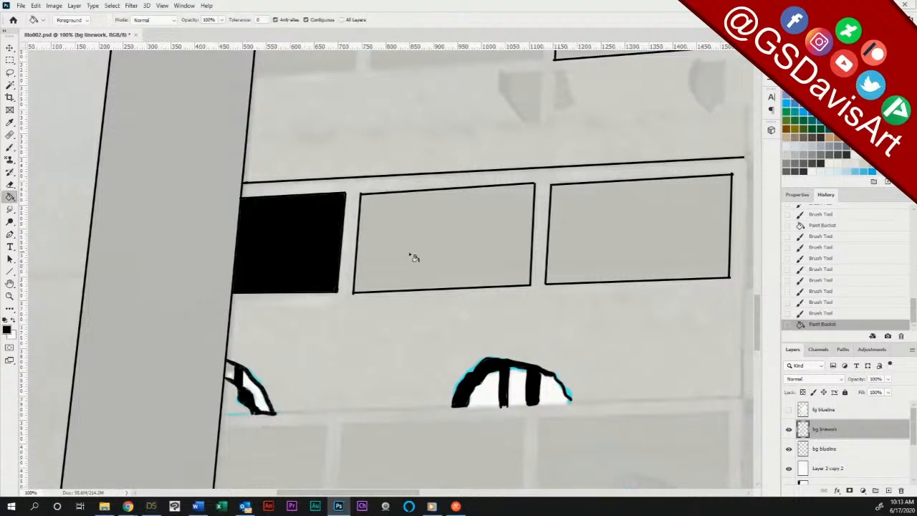
pyautogui.click(414, 258)
pyautogui.click(556, 244)
pyautogui.moveTo(755, 320); pyautogui.dragTo(759, 301)
pyautogui.click(653, 245)
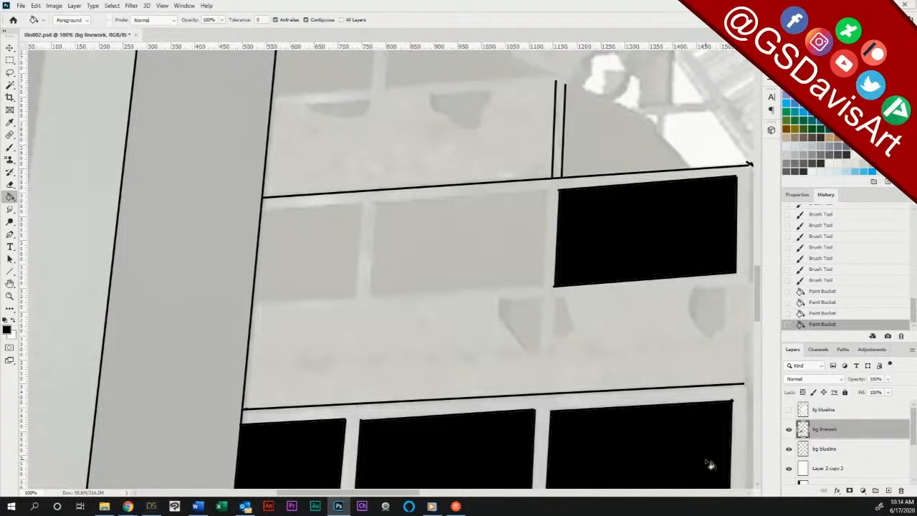
# Step: Brush the outlines of the three chipped patches beneath the upper window row and thicken the edges of the largest one
pyautogui.click(9, 146)
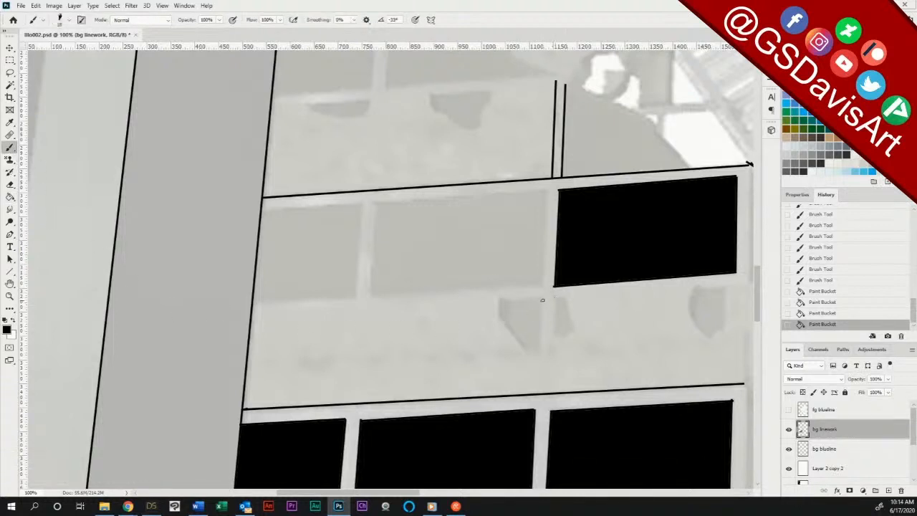
pyautogui.moveTo(541, 306)
pyautogui.mouseDown()
pyautogui.moveTo(539, 351)
pyautogui.moveTo(540, 313)
pyautogui.moveTo(531, 297)
pyautogui.moveTo(542, 299)
pyautogui.moveTo(506, 320)
pyautogui.moveTo(542, 351)
pyautogui.mouseUp()
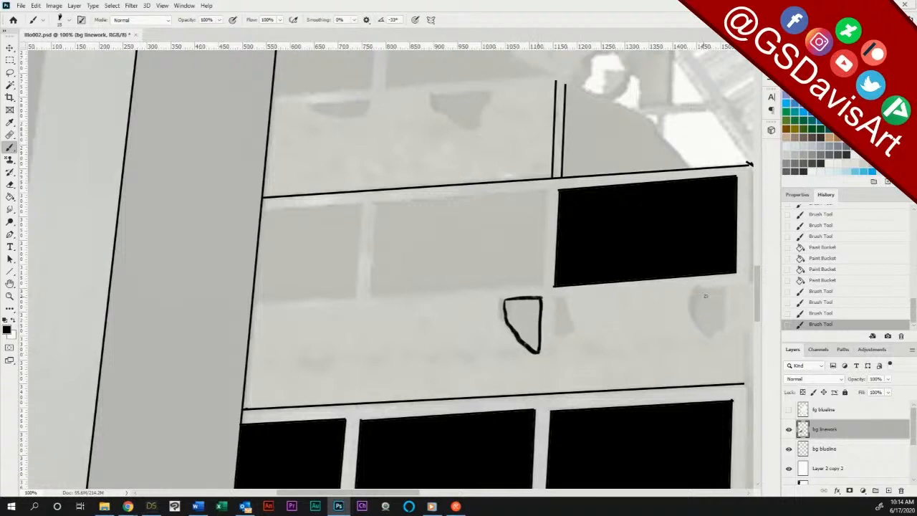
pyautogui.moveTo(557, 307)
pyautogui.mouseDown()
pyautogui.moveTo(555, 338)
pyautogui.moveTo(556, 301)
pyautogui.moveTo(572, 332)
pyautogui.moveTo(556, 300)
pyautogui.mouseUp()
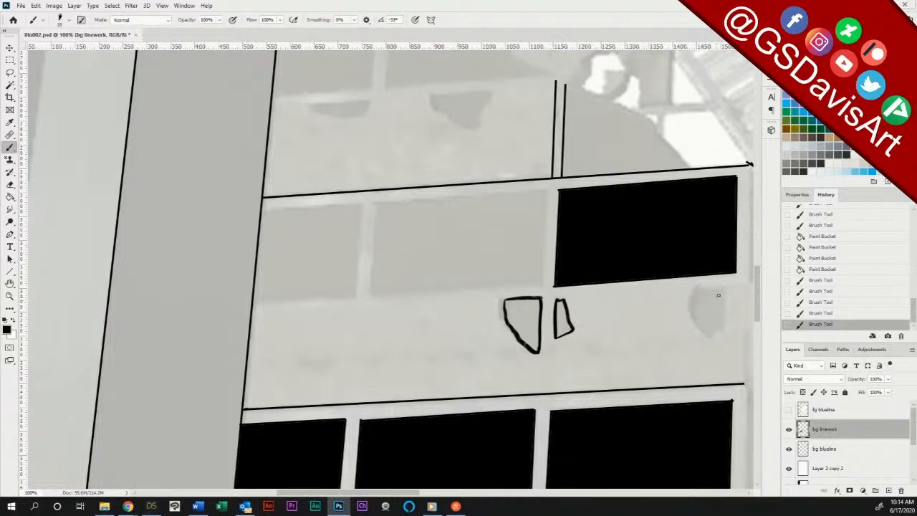
pyautogui.moveTo(696, 286)
pyautogui.mouseDown()
pyautogui.moveTo(693, 326)
pyautogui.moveTo(712, 337)
pyautogui.moveTo(723, 324)
pyautogui.moveTo(723, 296)
pyautogui.moveTo(694, 286)
pyautogui.moveTo(725, 297)
pyautogui.mouseUp()
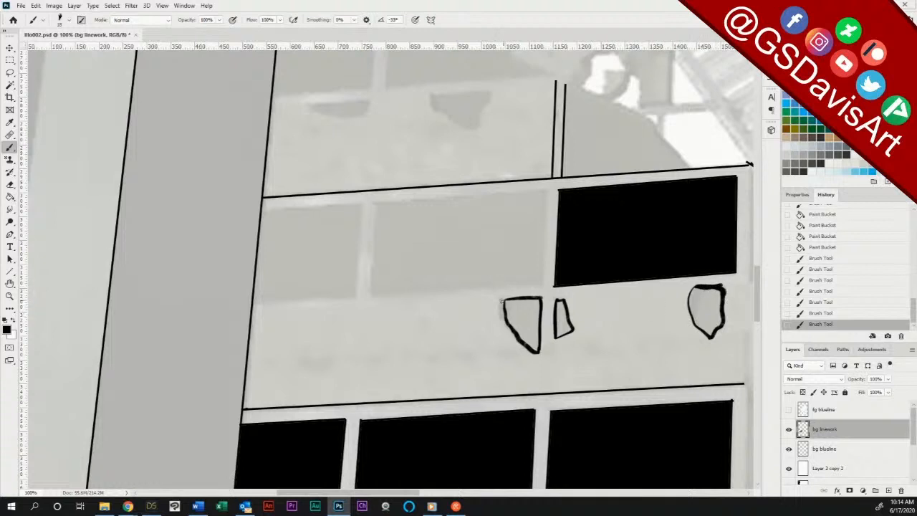
pyautogui.moveTo(501, 301)
pyautogui.mouseDown()
pyautogui.moveTo(503, 326)
pyautogui.moveTo(538, 354)
pyautogui.mouseUp()
pyautogui.moveTo(500, 300); pyautogui.dragTo(540, 296)
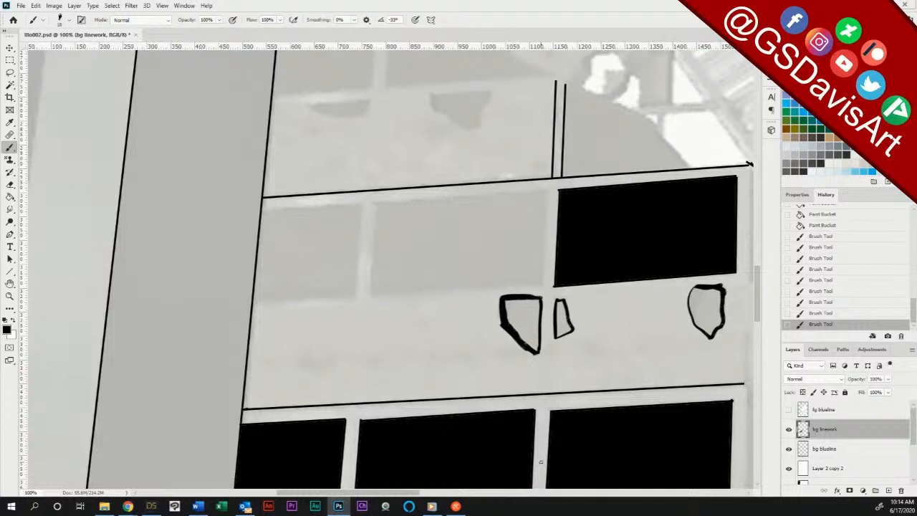
# Step: Outline the two remaining windows of the upper row with straight lines, ending the last one at the pillar
pyautogui.click(9, 272)
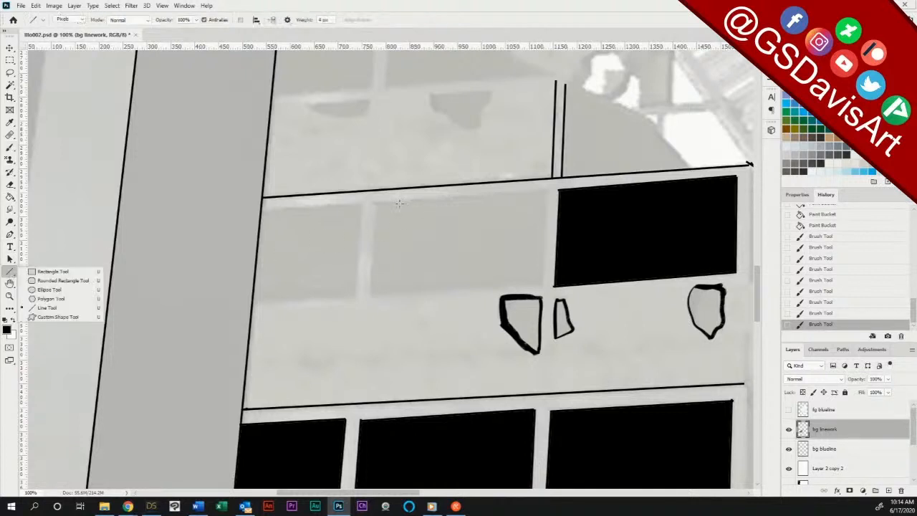
pyautogui.moveTo(372, 203)
pyautogui.mouseDown()
pyautogui.moveTo(567, 184)
pyautogui.moveTo(547, 191)
pyautogui.moveTo(544, 286)
pyautogui.mouseUp()
pyautogui.moveTo(374, 299); pyautogui.dragTo(544, 286)
pyautogui.moveTo(372, 204); pyautogui.dragTo(368, 301)
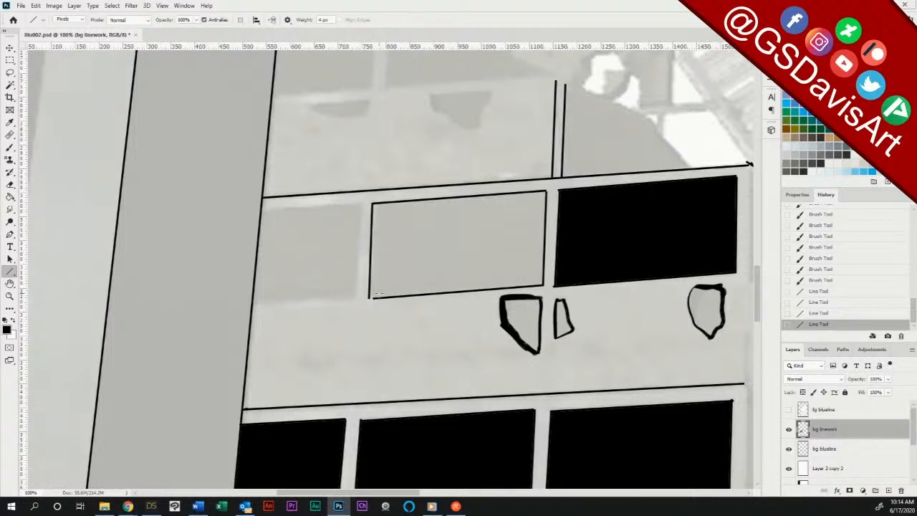
pyautogui.click(368, 299)
pyautogui.moveTo(357, 208); pyautogui.dragTo(356, 296)
pyautogui.moveTo(253, 302); pyautogui.dragTo(356, 296)
pyautogui.moveTo(263, 211); pyautogui.dragTo(360, 206)
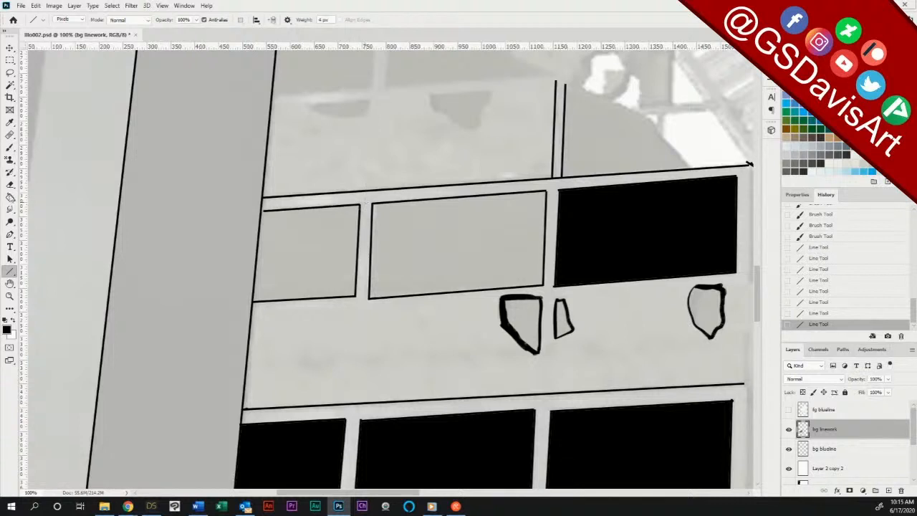
# Step: Fill the two newly outlined windows with black, closing the corner gap of the pillar-side window with the brush first
pyautogui.click(10, 197)
pyautogui.click(428, 253)
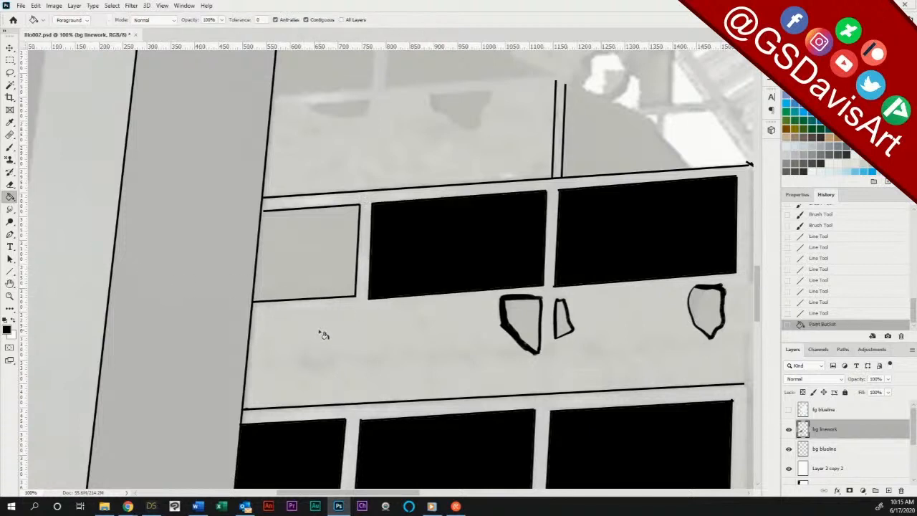
pyautogui.click(10, 148)
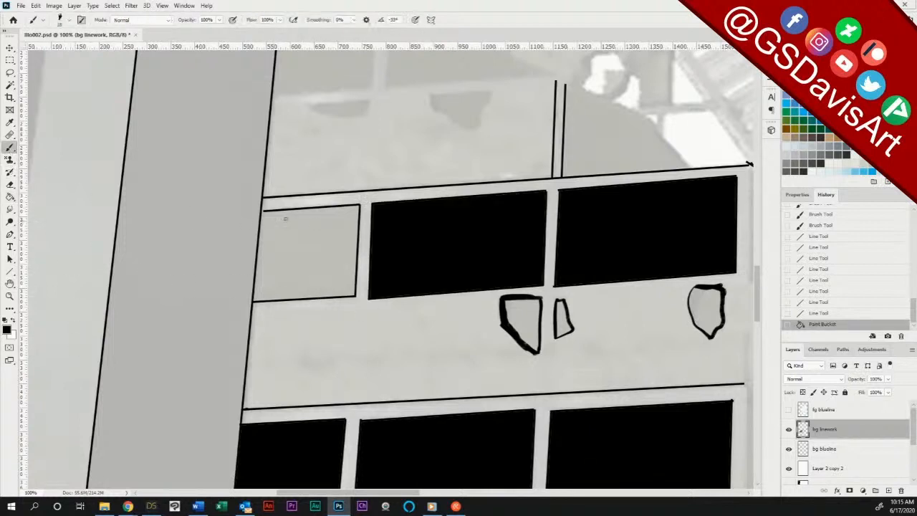
pyautogui.click(264, 210)
pyautogui.click(10, 196)
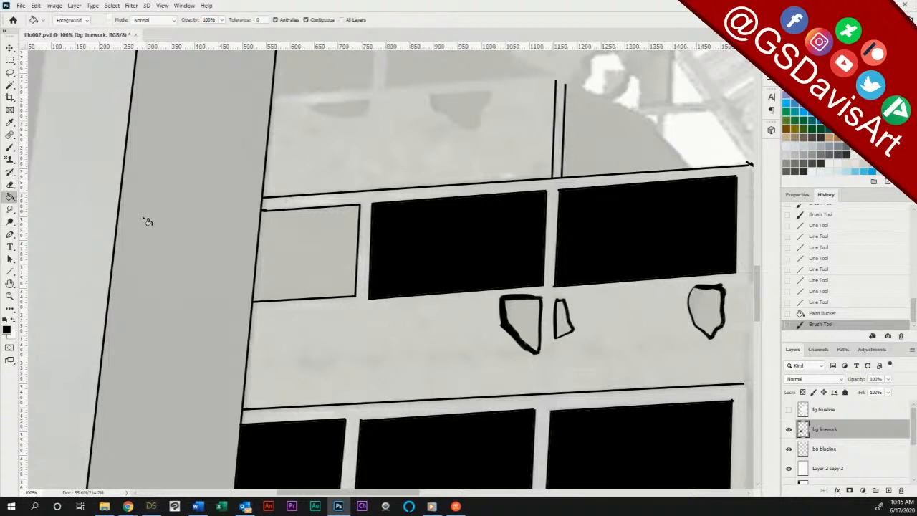
pyautogui.click(330, 260)
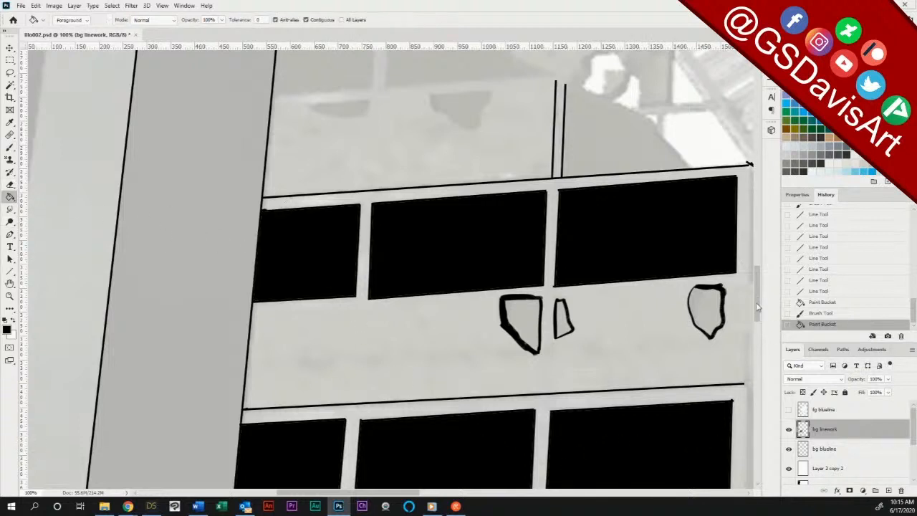
# Step: Draw straight lines for the broken window frame's crossbar stub and the upright and sill edges below it
pyautogui.scroll(3, 758, 308)
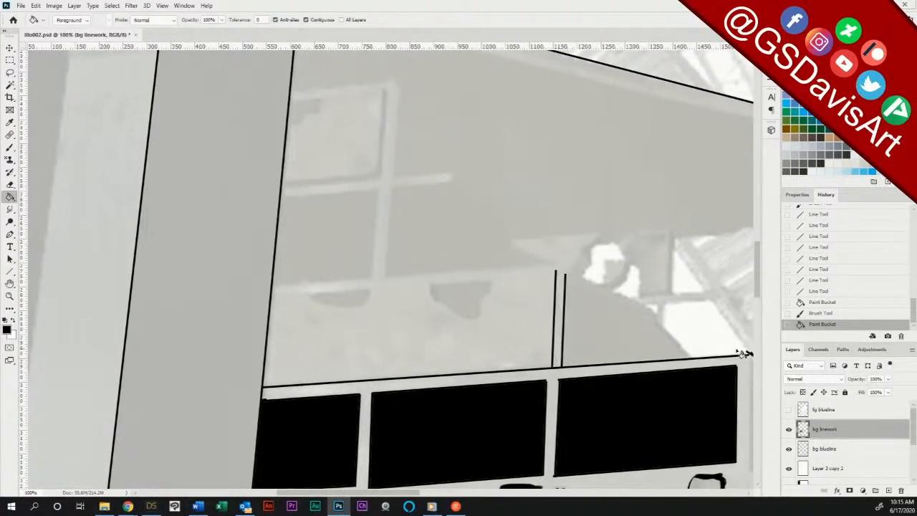
pyautogui.click(10, 271)
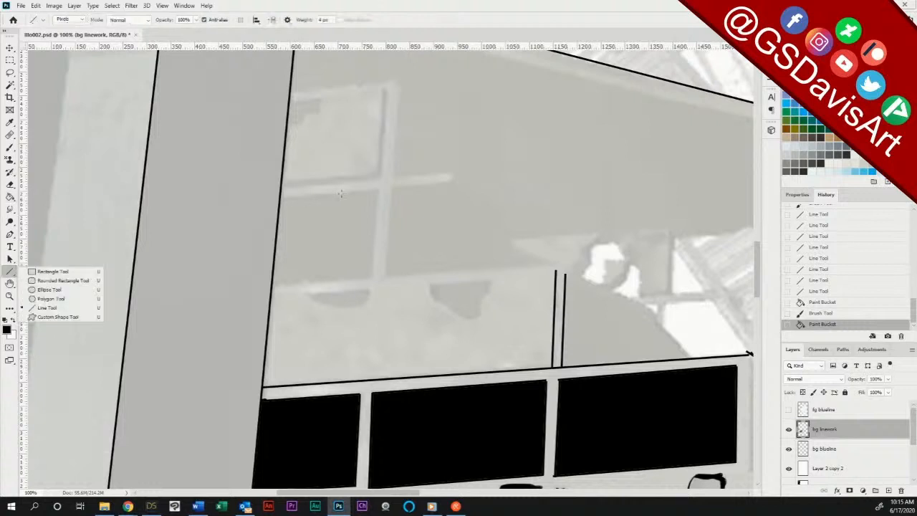
pyautogui.moveTo(394, 176); pyautogui.dragTo(452, 172)
pyautogui.moveTo(395, 189); pyautogui.dragTo(461, 182)
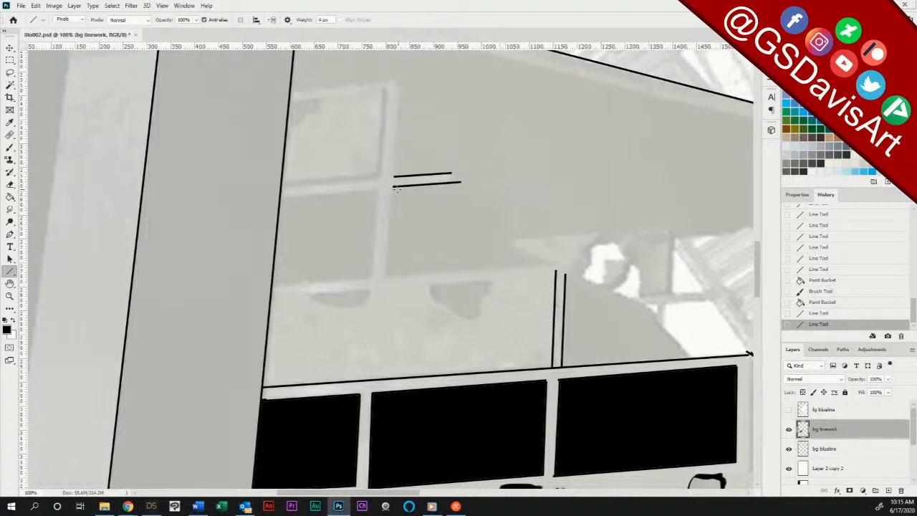
pyautogui.moveTo(390, 204); pyautogui.dragTo(558, 263)
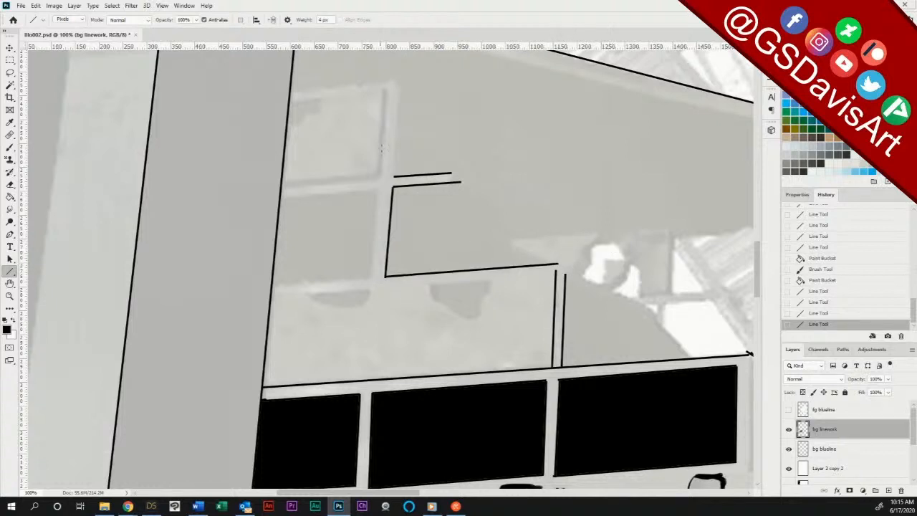
# Step: Line the edges of the two panes between pillar and upright, the upright's outer edge, and the frame's double top rail
pyautogui.moveTo(382, 88); pyautogui.dragTo(378, 177)
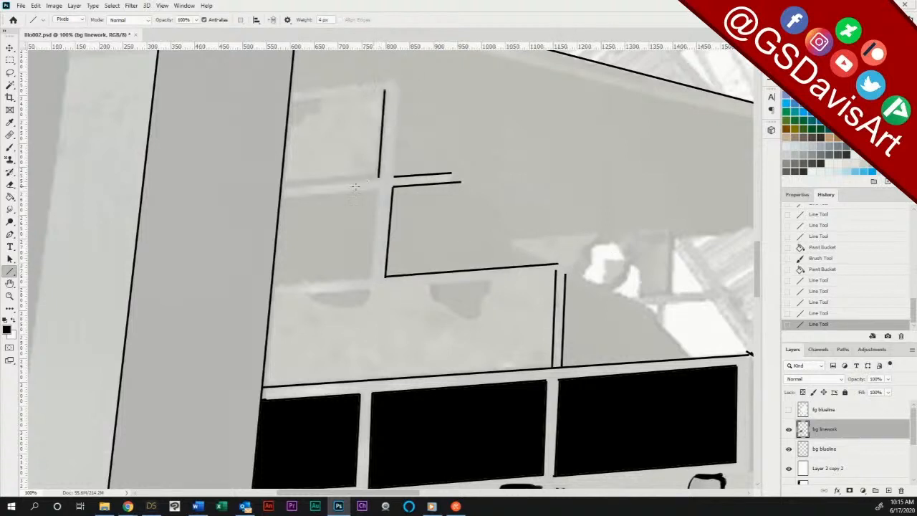
pyautogui.moveTo(283, 188); pyautogui.dragTo(378, 177)
pyautogui.moveTo(398, 89); pyautogui.dragTo(392, 177)
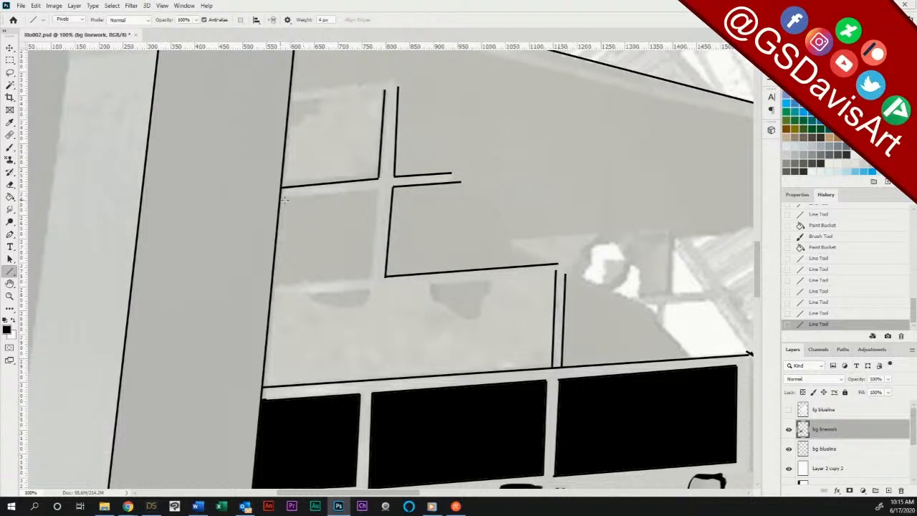
pyautogui.moveTo(283, 200)
pyautogui.mouseDown()
pyautogui.moveTo(377, 192)
pyautogui.moveTo(371, 279)
pyautogui.mouseUp()
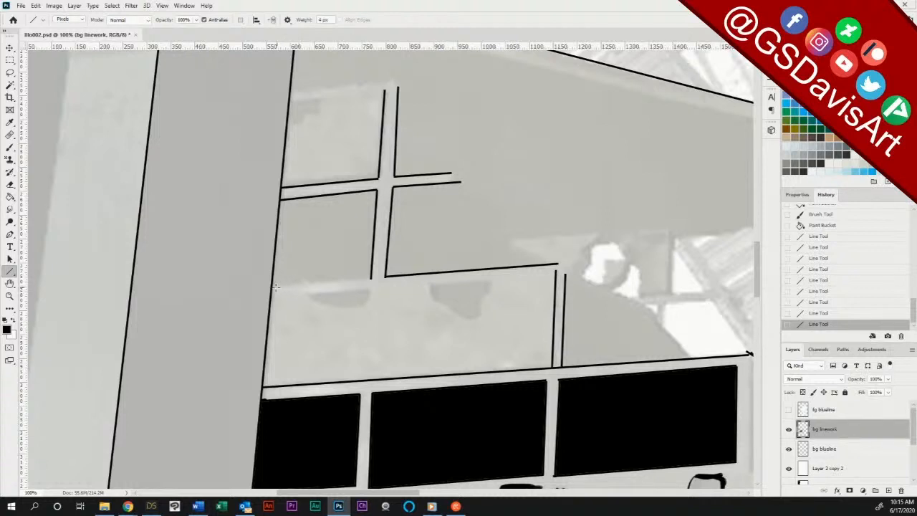
pyautogui.moveTo(273, 287); pyautogui.dragTo(370, 280)
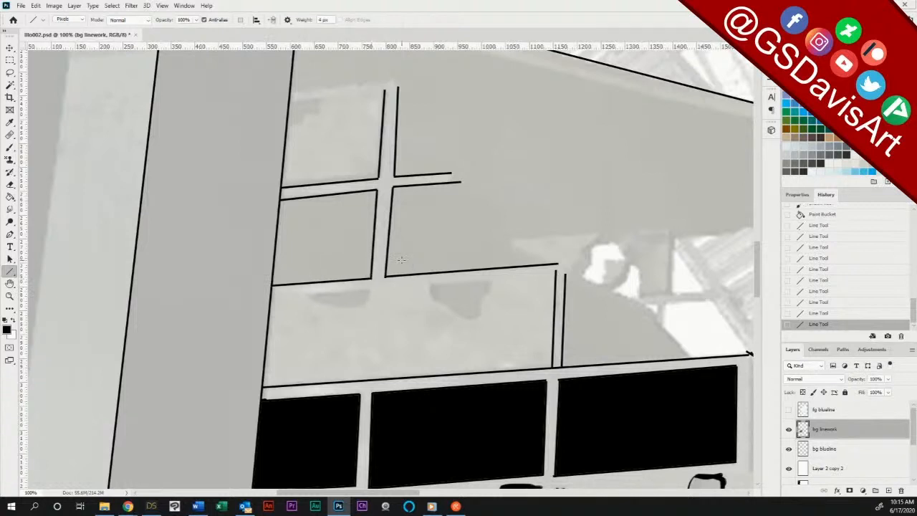
pyautogui.scroll(5, 566, 253)
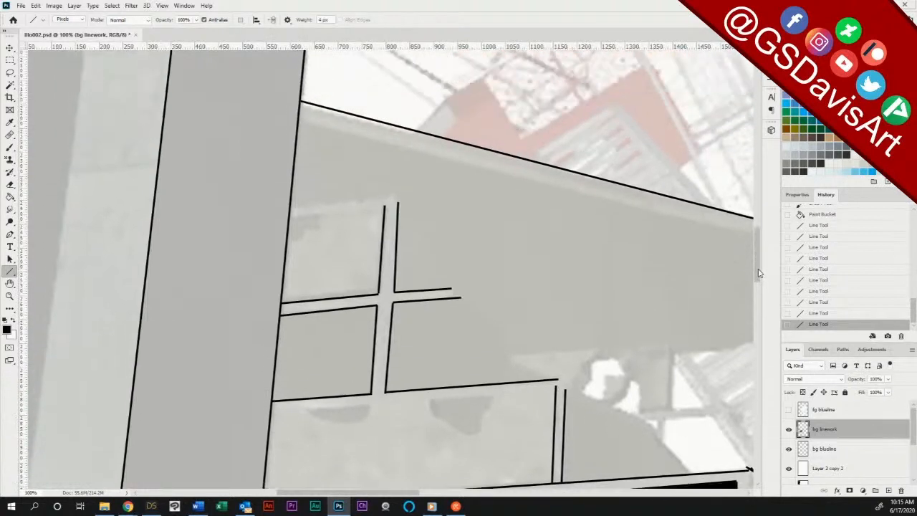
pyautogui.moveTo(294, 248); pyautogui.dragTo(402, 232)
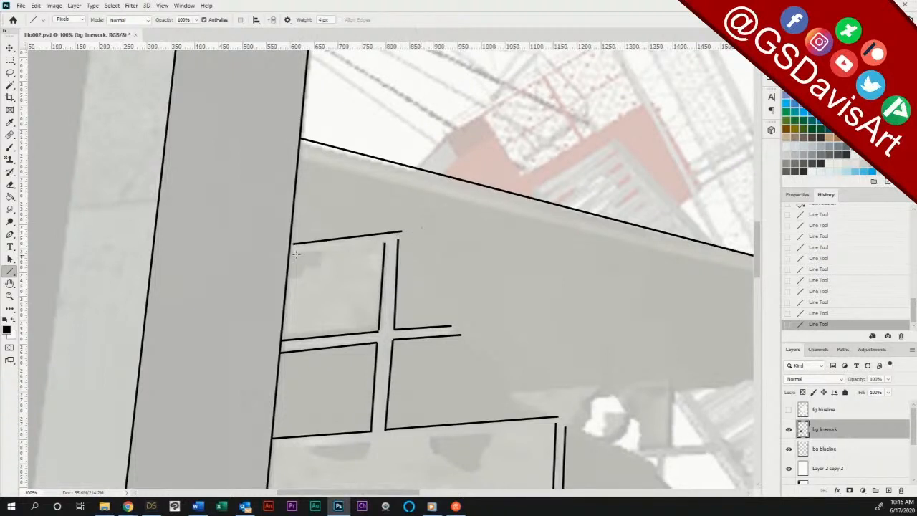
pyautogui.moveTo(288, 256); pyautogui.dragTo(385, 245)
# Step: Brush bent, jagged broken ends onto the top rail, crossbar and sill corner, and touch up the frame's line joints
pyautogui.click(9, 147)
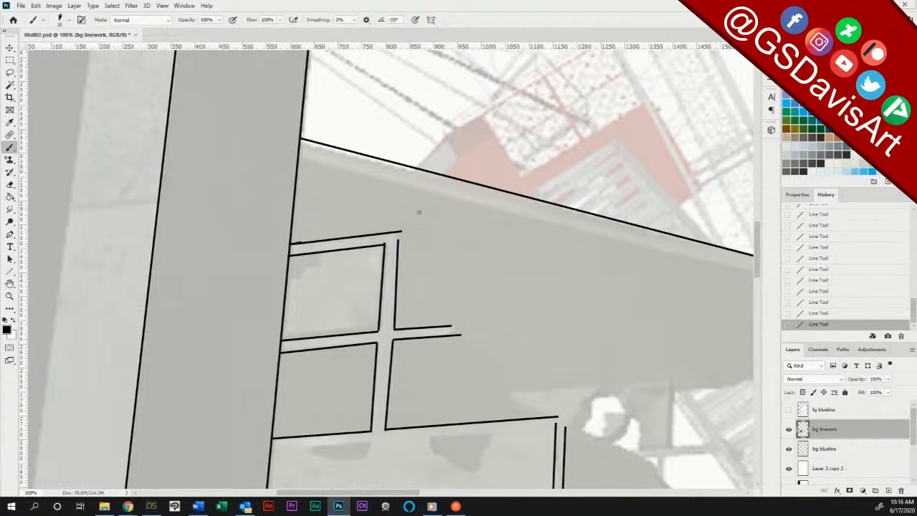
pyautogui.moveTo(402, 231)
pyautogui.mouseDown()
pyautogui.moveTo(414, 223)
pyautogui.moveTo(398, 241)
pyautogui.moveTo(421, 229)
pyautogui.moveTo(397, 242)
pyautogui.moveTo(404, 240)
pyautogui.mouseUp()
pyautogui.moveTo(450, 327); pyautogui.dragTo(473, 327)
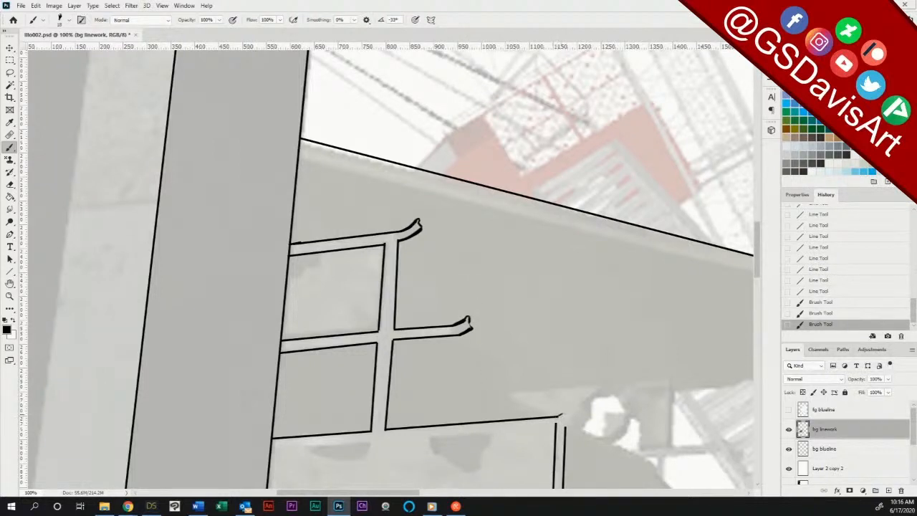
pyautogui.moveTo(562, 415)
pyautogui.mouseDown()
pyautogui.moveTo(583, 396)
pyautogui.moveTo(565, 436)
pyautogui.moveTo(560, 427)
pyautogui.moveTo(569, 437)
pyautogui.mouseUp()
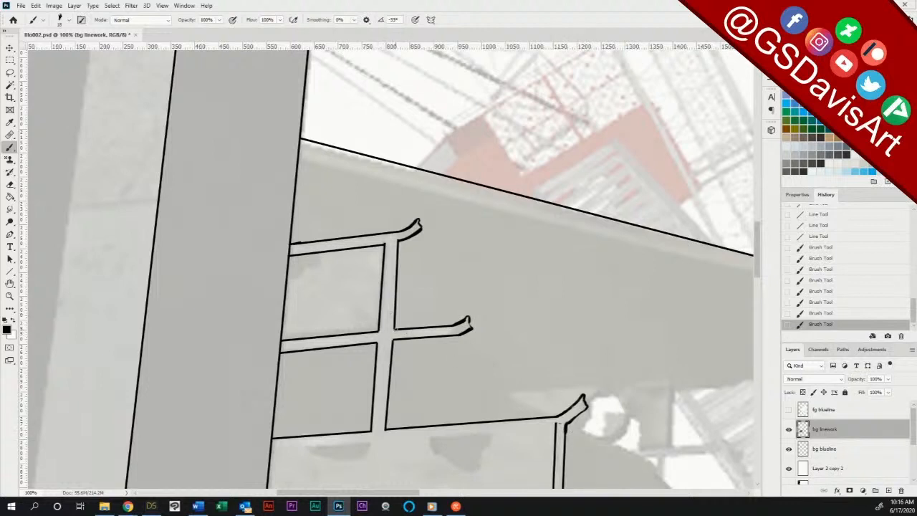
pyautogui.moveTo(397, 330); pyautogui.dragTo(395, 346)
pyautogui.moveTo(293, 244); pyautogui.dragTo(304, 244)
# Step: Ink the two chipped patches in the wall below the broken frame, with a crack running from the pillar-side one
pyautogui.scroll(-5, 762, 258)
pyautogui.moveTo(430, 271)
pyautogui.mouseDown()
pyautogui.moveTo(469, 310)
pyautogui.moveTo(481, 309)
pyautogui.moveTo(491, 266)
pyautogui.mouseUp()
pyautogui.moveTo(430, 268); pyautogui.dragTo(492, 265)
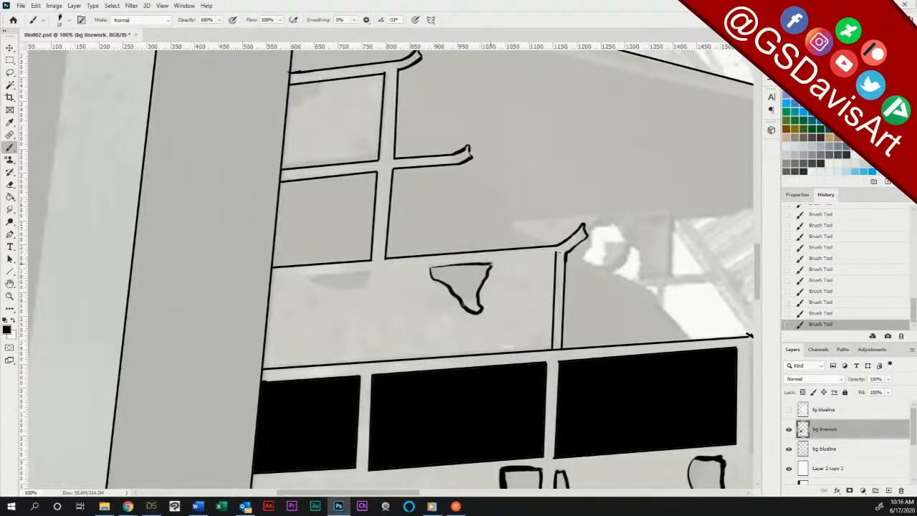
pyautogui.moveTo(305, 275)
pyautogui.mouseDown()
pyautogui.moveTo(341, 290)
pyautogui.moveTo(364, 285)
pyautogui.moveTo(370, 273)
pyautogui.moveTo(334, 275)
pyautogui.moveTo(367, 274)
pyautogui.moveTo(387, 306)
pyautogui.mouseUp()
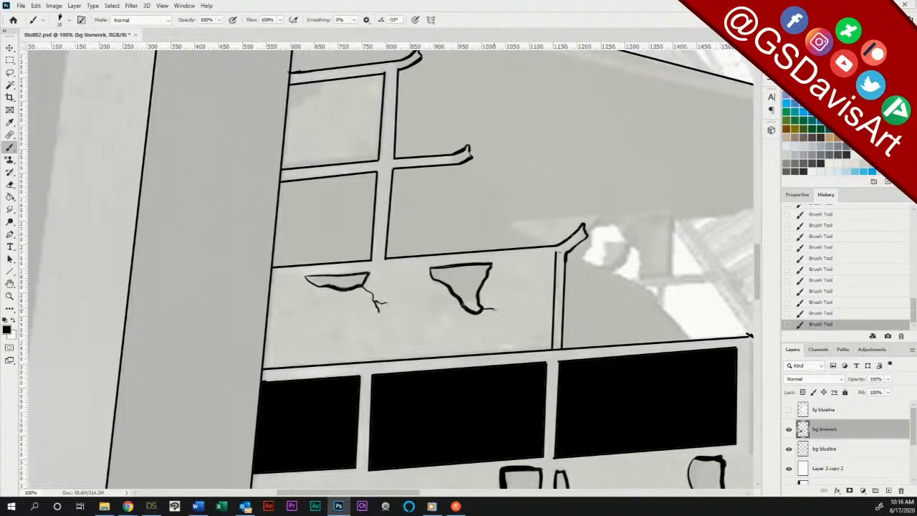
# Step: Brush branching cracks from the larger chipped patch toward the wall's edge and thicken the start of the smaller patch's crack
pyautogui.moveTo(485, 310)
pyautogui.mouseDown()
pyautogui.moveTo(516, 312)
pyautogui.moveTo(508, 313)
pyautogui.moveTo(523, 338)
pyautogui.moveTo(543, 345)
pyautogui.mouseUp()
pyautogui.moveTo(520, 312)
pyautogui.mouseDown()
pyautogui.moveTo(529, 295)
pyautogui.moveTo(555, 305)
pyautogui.moveTo(539, 280)
pyautogui.moveTo(543, 259)
pyautogui.mouseUp()
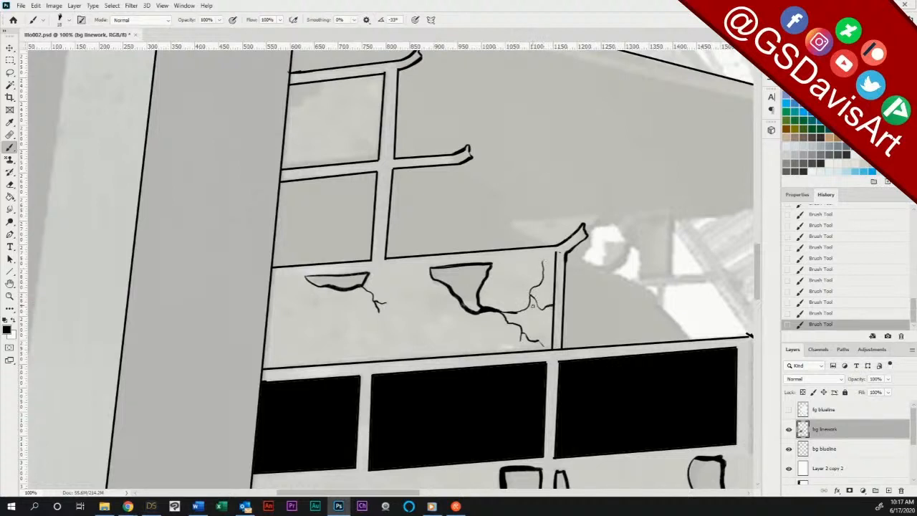
pyautogui.moveTo(541, 308)
pyautogui.mouseDown()
pyautogui.moveTo(546, 353)
pyautogui.moveTo(507, 350)
pyautogui.moveTo(534, 350)
pyautogui.mouseUp()
pyautogui.moveTo(356, 288); pyautogui.dragTo(372, 291)
# Step: Draw the lower edge of the sloping roof parallel to its upper line and close the underside at the roof's tip with straight lines
pyautogui.scroll(4, 697, 247)
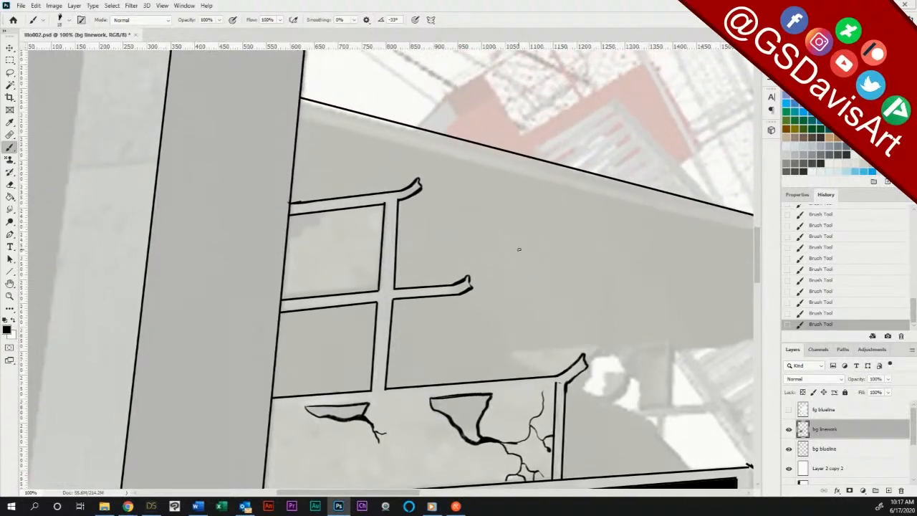
pyautogui.click(10, 271)
pyautogui.moveTo(301, 113)
pyautogui.mouseDown()
pyautogui.moveTo(753, 215)
pyautogui.moveTo(770, 272)
pyautogui.moveTo(717, 243)
pyautogui.moveTo(690, 244)
pyautogui.moveTo(713, 231)
pyautogui.moveTo(695, 252)
pyautogui.moveTo(736, 272)
pyautogui.mouseUp()
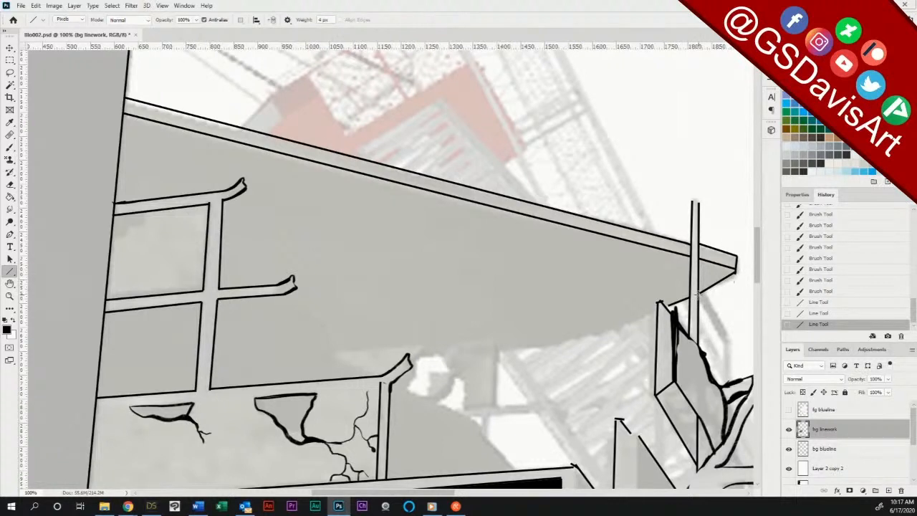
pyautogui.moveTo(696, 295); pyautogui.dragTo(738, 273)
pyautogui.moveTo(671, 304); pyautogui.dragTo(674, 308)
pyautogui.click(10, 147)
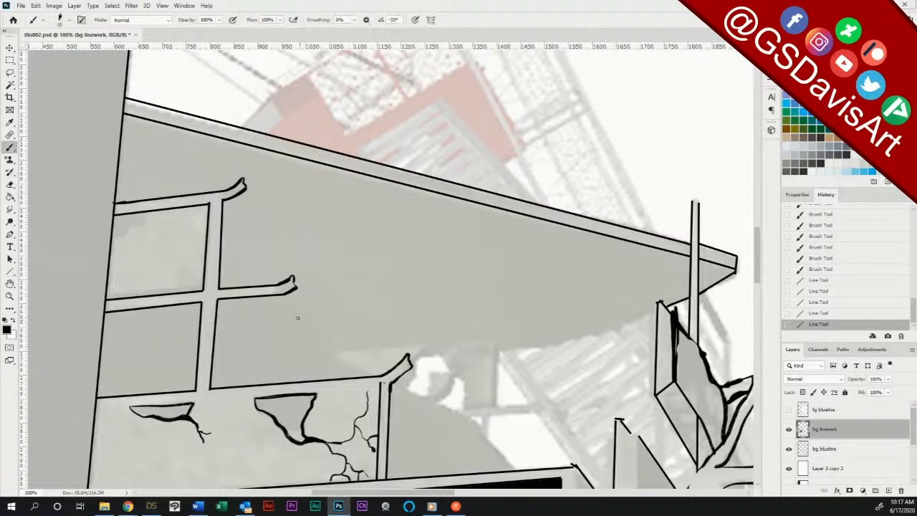
# Step: Brush the jagged broken edge of the wall down from the middle rail to the ledge, with bent rods sticking out of it
pyautogui.moveTo(246, 299)
pyautogui.mouseDown()
pyautogui.moveTo(347, 354)
pyautogui.moveTo(409, 398)
pyautogui.moveTo(438, 400)
pyautogui.moveTo(456, 422)
pyautogui.moveTo(498, 440)
pyautogui.moveTo(509, 461)
pyautogui.moveTo(534, 470)
pyautogui.mouseUp()
pyautogui.moveTo(502, 446); pyautogui.dragTo(546, 422)
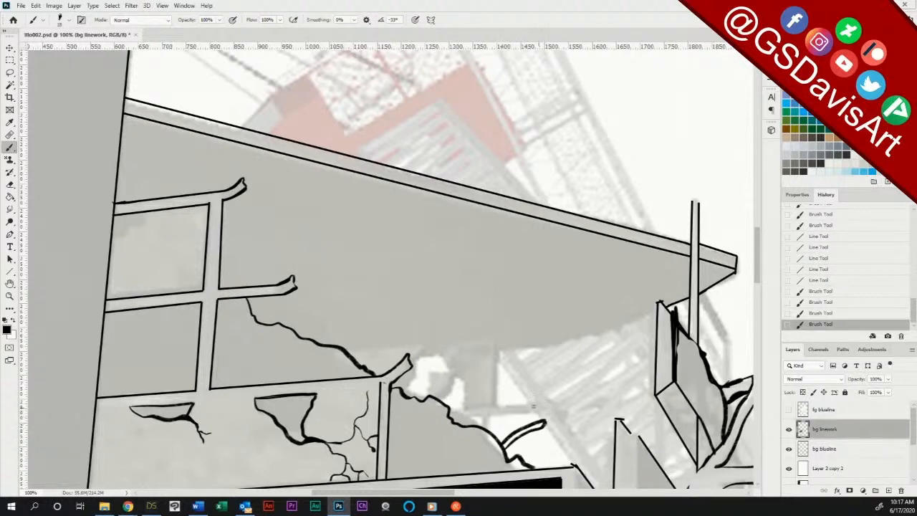
pyautogui.moveTo(466, 423)
pyautogui.mouseDown()
pyautogui.moveTo(463, 354)
pyautogui.moveTo(476, 376)
pyautogui.moveTo(468, 428)
pyautogui.mouseUp()
pyautogui.moveTo(460, 428)
pyautogui.mouseDown()
pyautogui.moveTo(465, 410)
pyautogui.moveTo(452, 394)
pyautogui.moveTo(439, 402)
pyautogui.moveTo(494, 382)
pyautogui.moveTo(478, 390)
pyautogui.mouseUp()
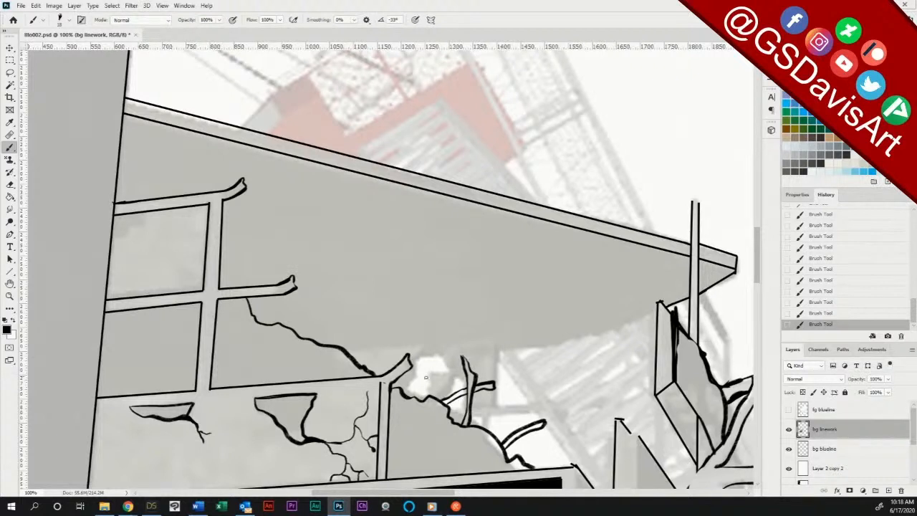
# Step: Add crossed strands of torn wire mesh along the broken wall edge, around the bent rods
pyautogui.moveTo(418, 397)
pyautogui.mouseDown()
pyautogui.moveTo(424, 362)
pyautogui.moveTo(433, 383)
pyautogui.moveTo(433, 367)
pyautogui.mouseUp()
pyautogui.moveTo(493, 431)
pyautogui.mouseDown()
pyautogui.moveTo(530, 401)
pyautogui.moveTo(494, 423)
pyautogui.moveTo(498, 430)
pyautogui.moveTo(503, 415)
pyautogui.moveTo(510, 421)
pyautogui.moveTo(529, 403)
pyautogui.moveTo(558, 411)
pyautogui.mouseUp()
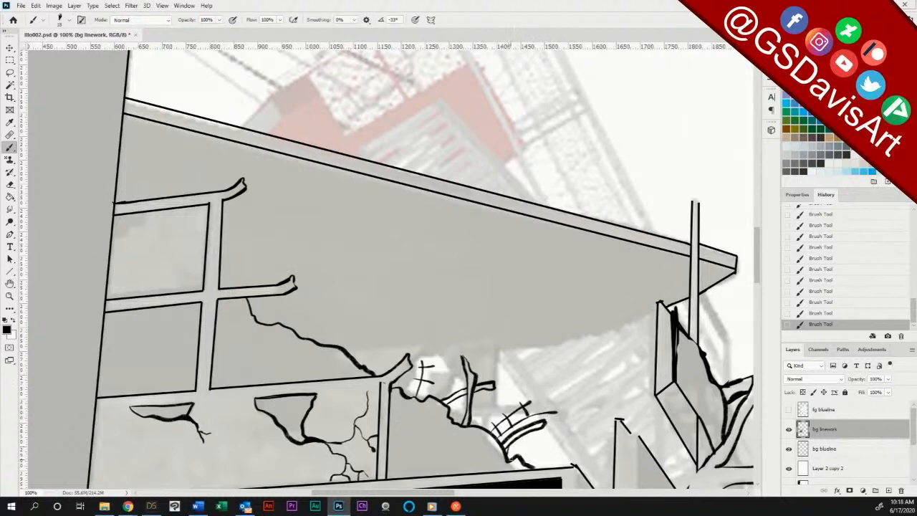
pyautogui.moveTo(512, 427); pyautogui.dragTo(523, 413)
pyautogui.moveTo(504, 436)
pyautogui.mouseDown()
pyautogui.moveTo(546, 424)
pyautogui.moveTo(563, 429)
pyautogui.moveTo(551, 444)
pyautogui.mouseUp()
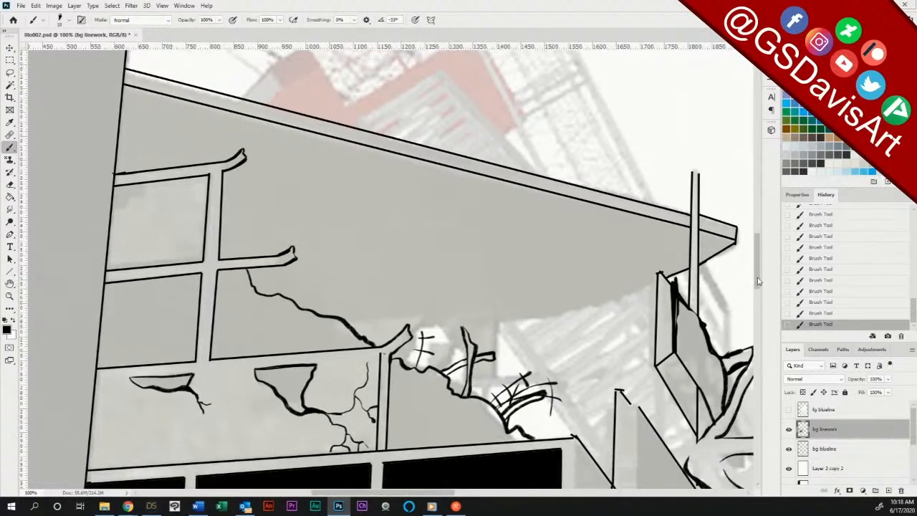
# Step: Brush both long edges of the fallen beam leaning beside the wire mesh, and touch up the lower corner of the slab under the pole
pyautogui.scroll(-5, 758, 279)
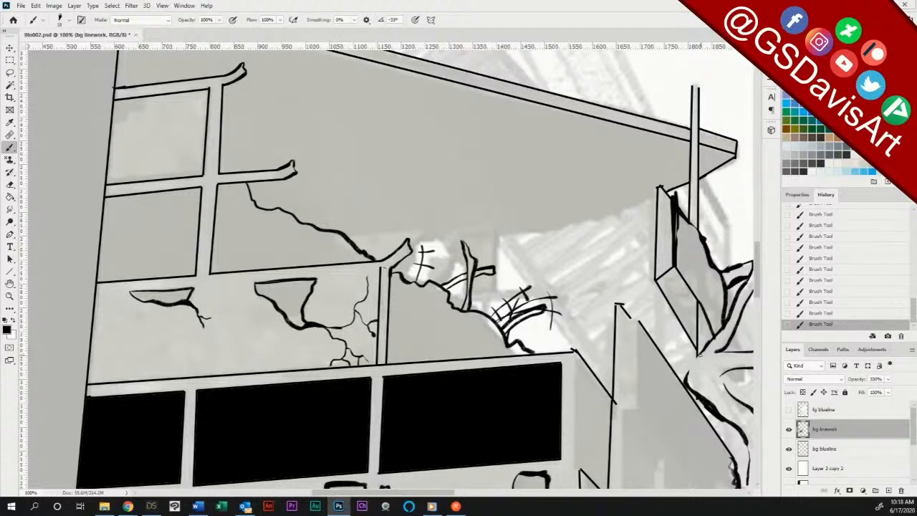
pyautogui.moveTo(699, 356)
pyautogui.mouseDown()
pyautogui.moveTo(686, 384)
pyautogui.moveTo(713, 341)
pyautogui.mouseUp()
pyautogui.moveTo(500, 247); pyautogui.dragTo(573, 347)
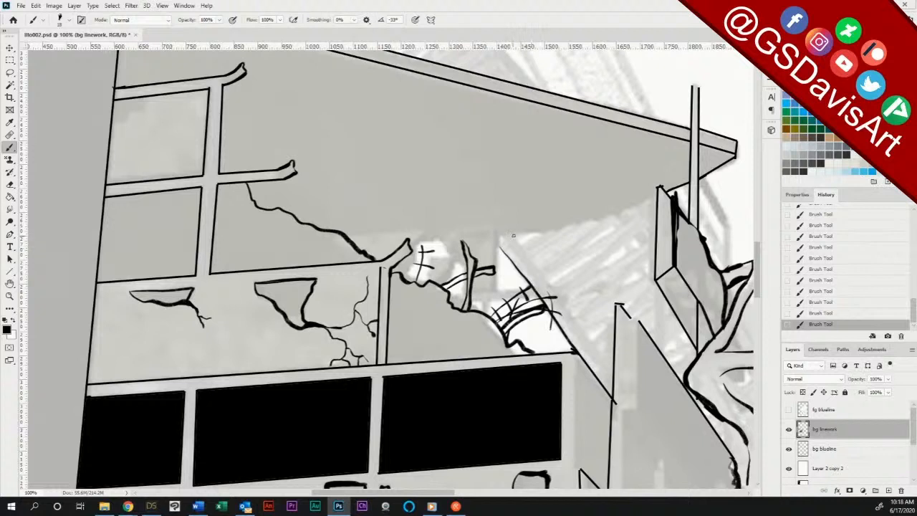
pyautogui.moveTo(514, 237); pyautogui.dragTo(615, 375)
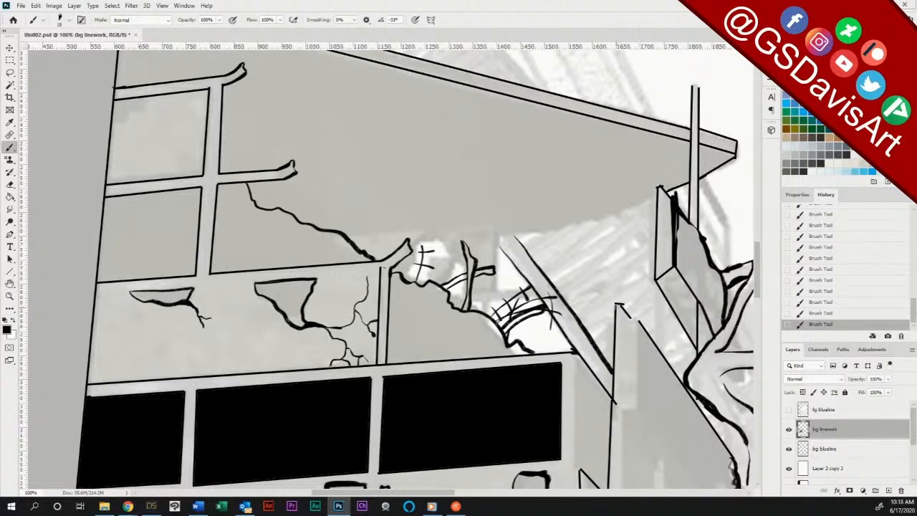
# Step: Ink the pointed slab's sloping top edge and inner upright line, and erase the stray line ends at its peak and beside the beam
pyautogui.moveTo(618, 306); pyautogui.dragTo(659, 359)
pyautogui.moveTo(636, 325); pyautogui.dragTo(632, 407)
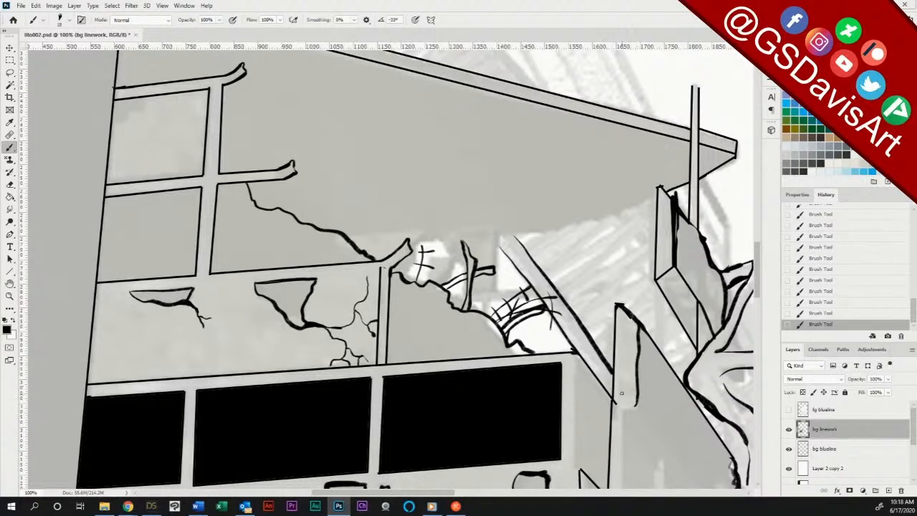
pyautogui.press('e')
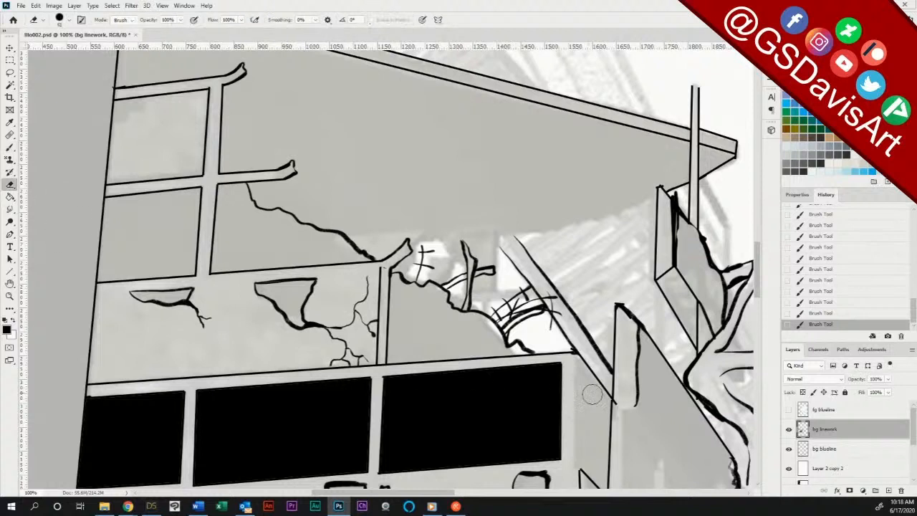
pyautogui.moveTo(617, 404); pyautogui.dragTo(622, 391)
pyautogui.moveTo(615, 306); pyautogui.dragTo(647, 317)
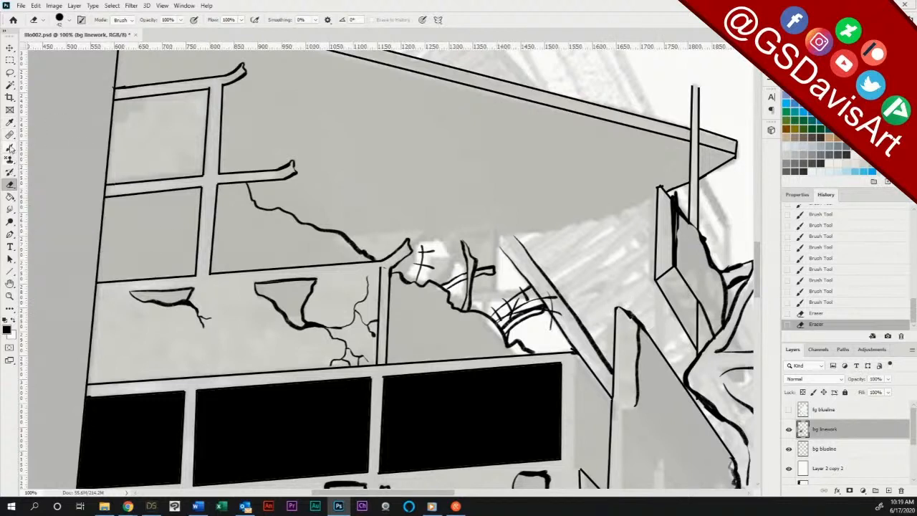
# Step: Thicken the pointed slab's inner upright line and close its lower end with a short stroke
pyautogui.click(10, 147)
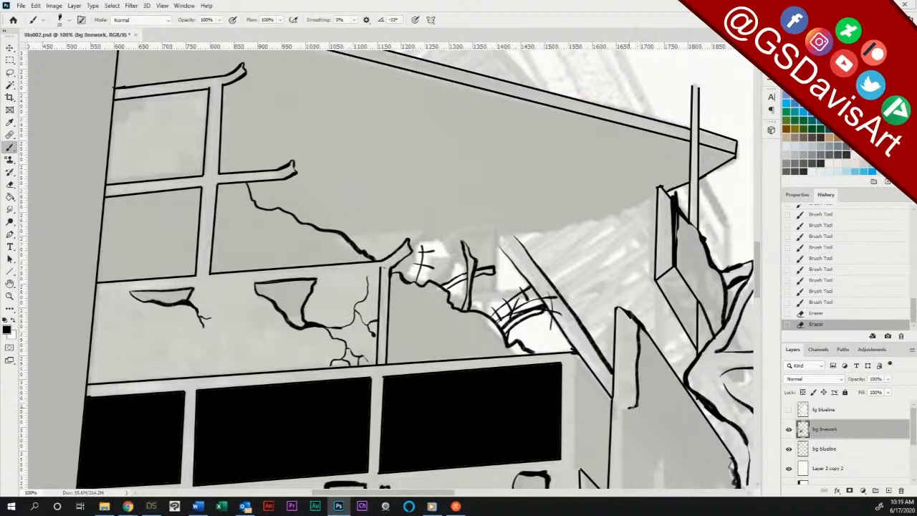
pyautogui.moveTo(629, 405); pyautogui.dragTo(631, 407)
pyautogui.moveTo(640, 328)
pyautogui.mouseDown()
pyautogui.moveTo(636, 407)
pyautogui.moveTo(641, 328)
pyautogui.mouseUp()
pyautogui.moveTo(640, 387); pyautogui.dragTo(637, 405)
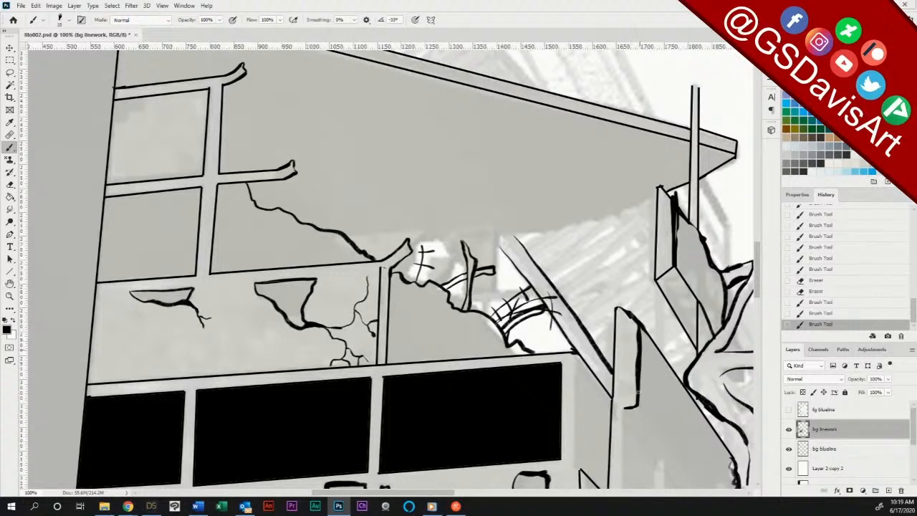
pyautogui.moveTo(639, 362); pyautogui.dragTo(638, 403)
# Step: Ink an upright line at the beam's upper end and fill the broken wall gap with splintered debris and a jagged outline
pyautogui.moveTo(500, 235)
pyautogui.mouseDown()
pyautogui.moveTo(499, 326)
pyautogui.moveTo(498, 300)
pyautogui.moveTo(516, 286)
pyautogui.moveTo(534, 302)
pyautogui.moveTo(538, 288)
pyautogui.moveTo(543, 300)
pyautogui.mouseUp()
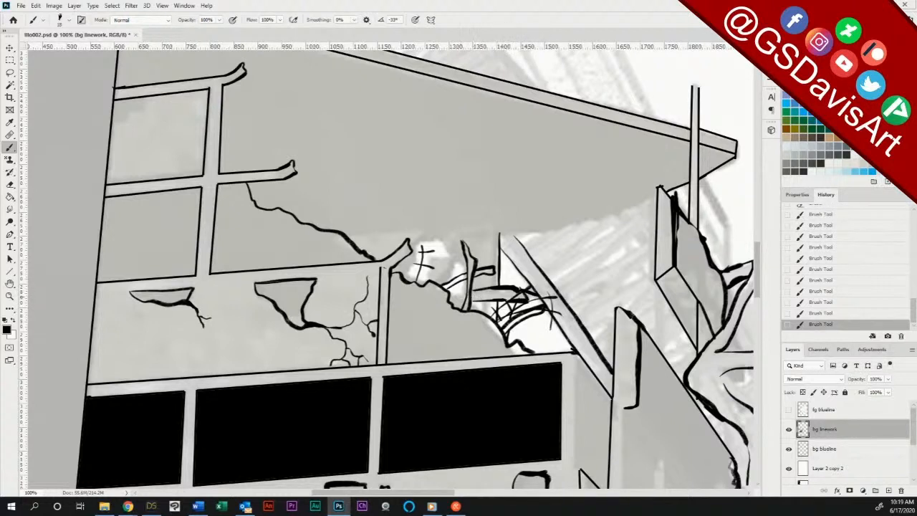
pyautogui.moveTo(462, 280); pyautogui.dragTo(469, 302)
pyautogui.moveTo(443, 244)
pyautogui.mouseDown()
pyautogui.moveTo(462, 270)
pyautogui.moveTo(433, 260)
pyautogui.moveTo(443, 256)
pyautogui.moveTo(450, 267)
pyautogui.moveTo(431, 263)
pyautogui.moveTo(432, 244)
pyautogui.moveTo(412, 275)
pyautogui.moveTo(447, 249)
pyautogui.mouseUp()
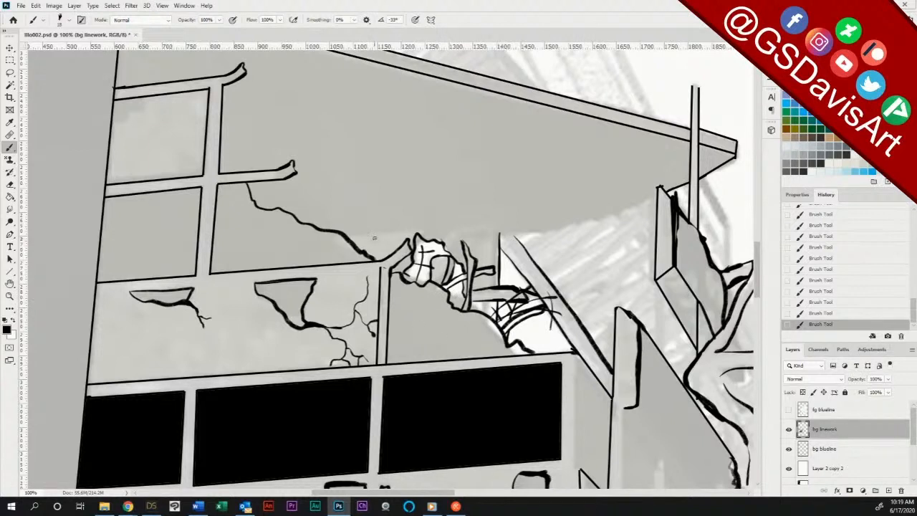
# Step: Brush the wall's lower edge above the debris gap and erase its curved stretch between the beam and the tilted slab
pyautogui.moveTo(351, 235)
pyautogui.mouseDown()
pyautogui.moveTo(571, 225)
pyautogui.moveTo(672, 192)
pyautogui.mouseUp()
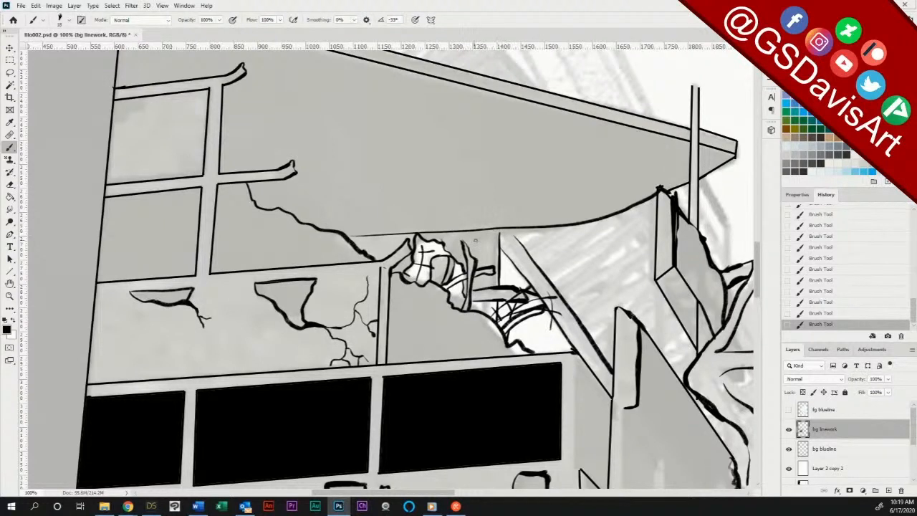
pyautogui.press('e')
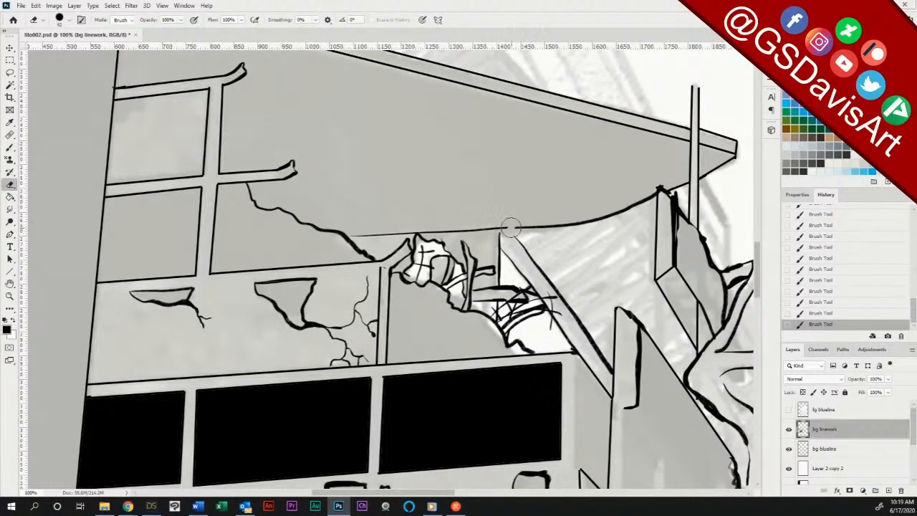
pyautogui.moveTo(505, 229)
pyautogui.mouseDown()
pyautogui.moveTo(575, 232)
pyautogui.moveTo(670, 180)
pyautogui.moveTo(662, 183)
pyautogui.moveTo(681, 199)
pyautogui.mouseUp()
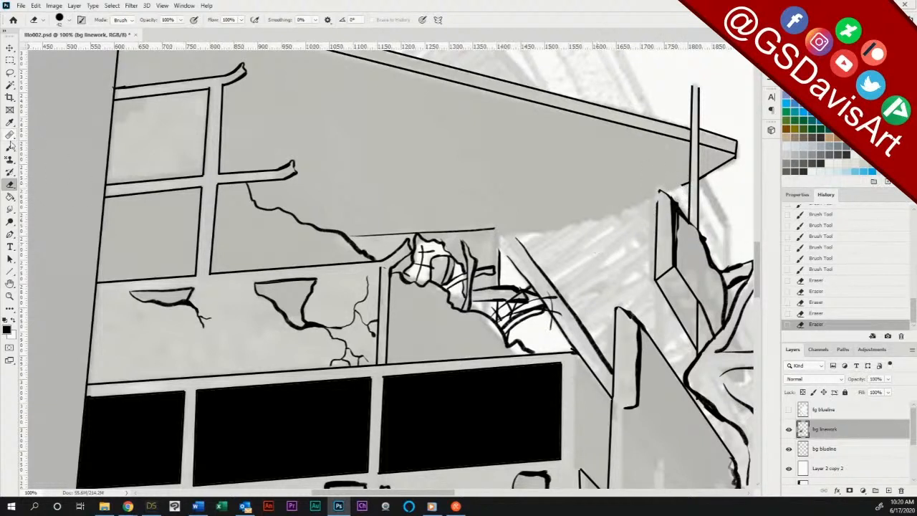
# Step: Clean up the tilted slab below the pole by erasing its heavy inner and outer lines and redrawing them as smoother edges
pyautogui.click(10, 147)
pyautogui.moveTo(658, 194)
pyautogui.mouseDown()
pyautogui.moveTo(672, 255)
pyautogui.moveTo(674, 213)
pyautogui.moveTo(675, 245)
pyautogui.mouseUp()
pyautogui.click(10, 184)
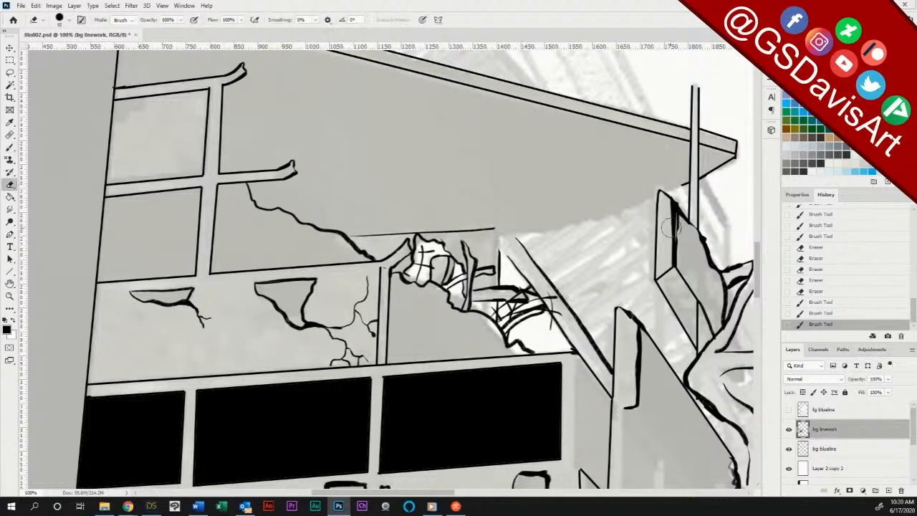
pyautogui.moveTo(676, 207)
pyautogui.mouseDown()
pyautogui.moveTo(676, 266)
pyautogui.moveTo(677, 208)
pyautogui.moveTo(709, 252)
pyautogui.moveTo(698, 241)
pyautogui.moveTo(721, 291)
pyautogui.mouseUp()
pyautogui.click(10, 146)
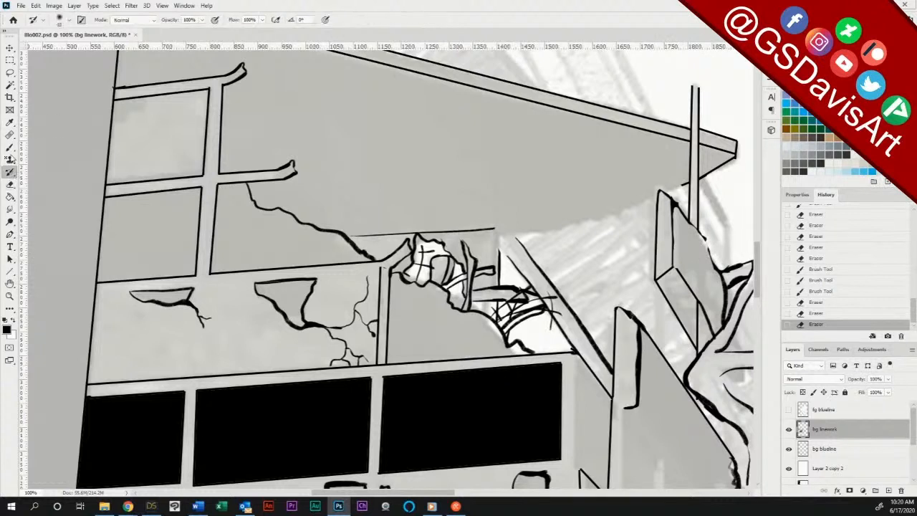
pyautogui.moveTo(678, 210); pyautogui.dragTo(721, 275)
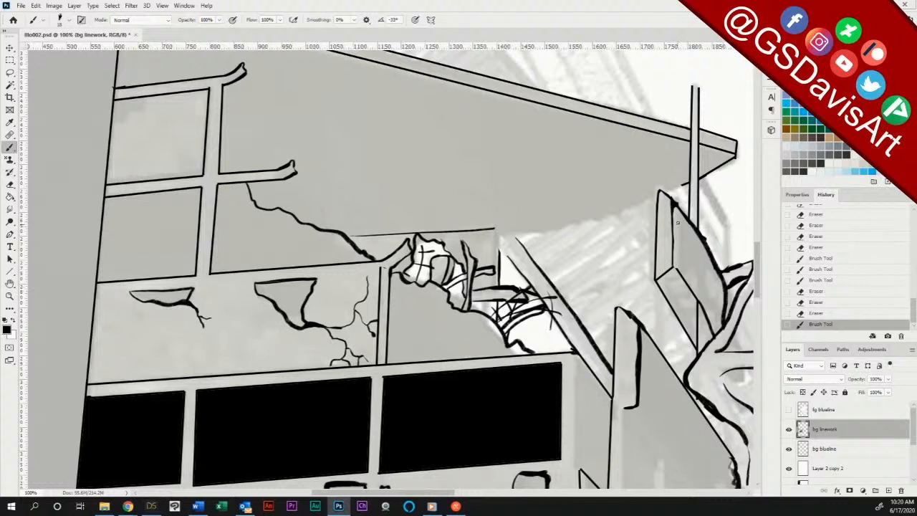
pyautogui.moveTo(673, 204); pyautogui.dragTo(699, 235)
pyautogui.moveTo(673, 268); pyautogui.dragTo(690, 292)
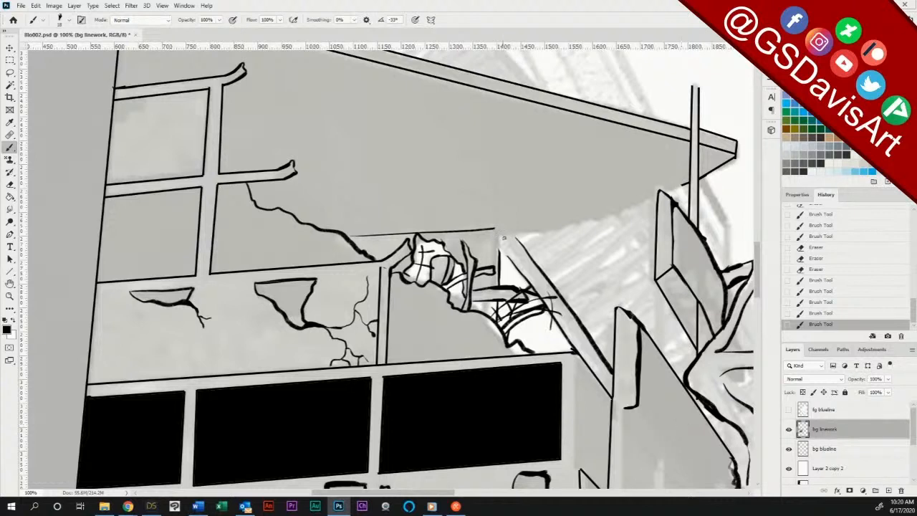
# Step: Round off the leaning beam's upper end, undo the test squiggle on the wall, and thicken the upright edge beside the beam
pyautogui.moveTo(500, 251)
pyautogui.mouseDown()
pyautogui.moveTo(501, 227)
pyautogui.moveTo(516, 238)
pyautogui.mouseUp()
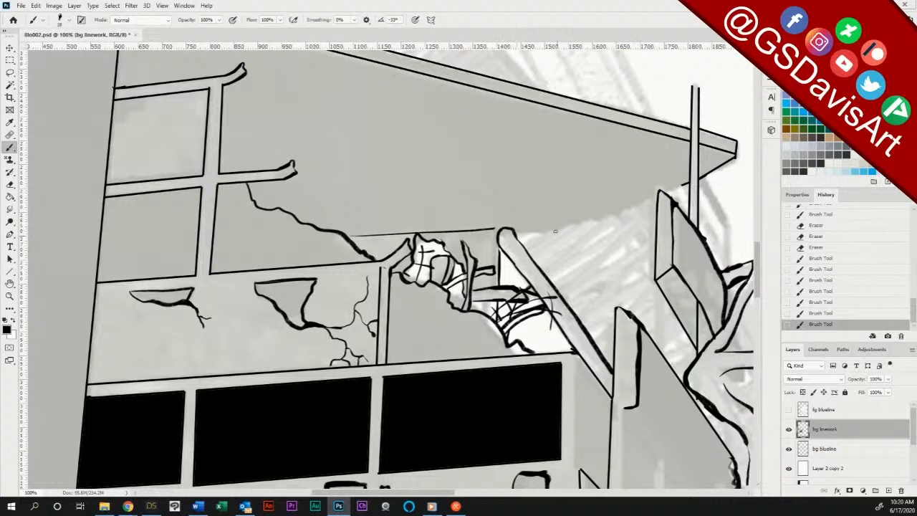
pyautogui.moveTo(468, 167)
pyautogui.mouseDown()
pyautogui.moveTo(488, 183)
pyautogui.moveTo(508, 182)
pyautogui.moveTo(509, 162)
pyautogui.moveTo(526, 181)
pyautogui.mouseUp()
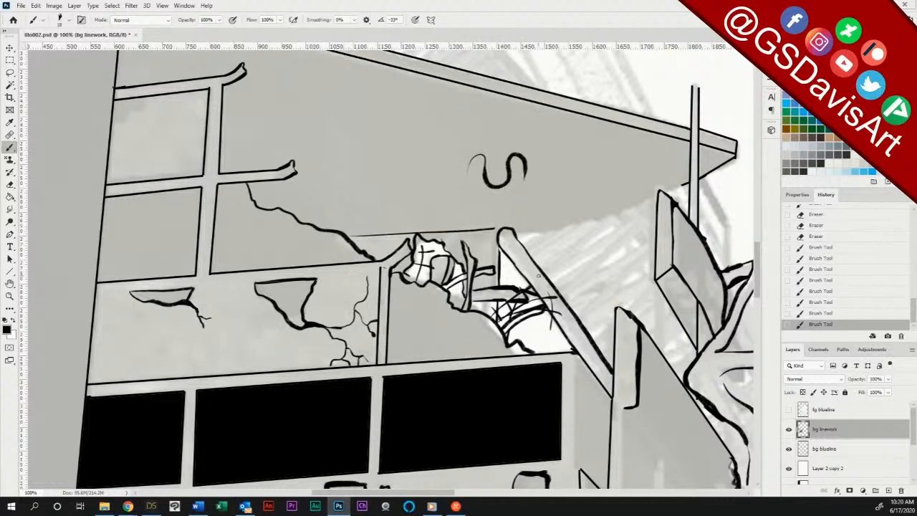
pyautogui.hotkey('ctrl', 'z')
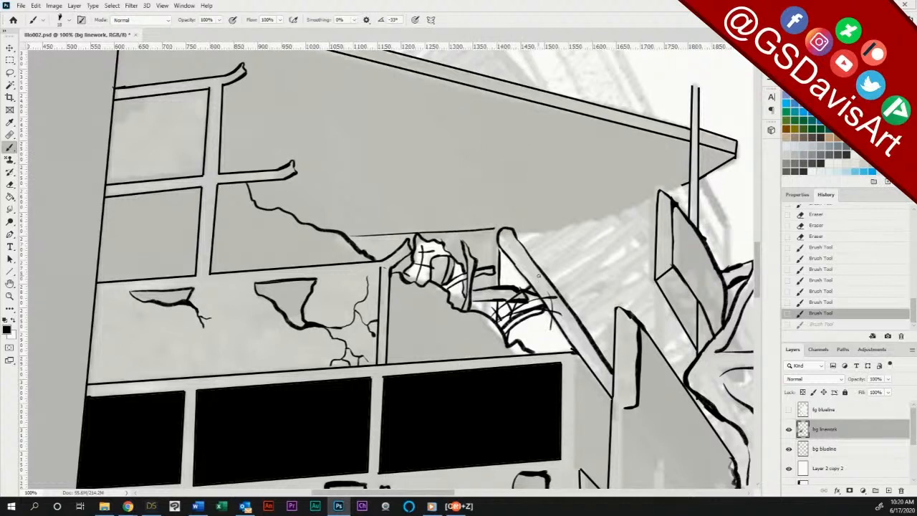
pyautogui.moveTo(494, 229); pyautogui.dragTo(497, 287)
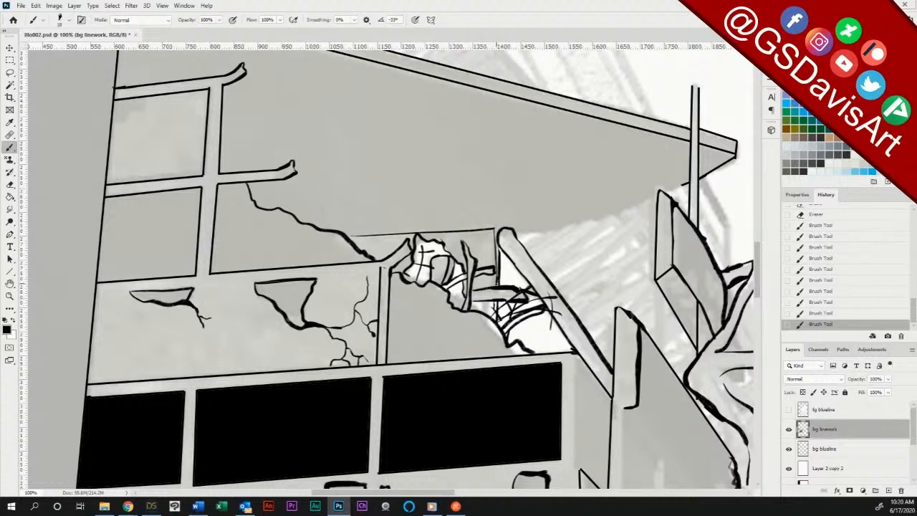
pyautogui.click(500, 237)
# Step: Brush the broken wall edge rising from the beam to the tilted slab, with crumpled debris and a scrap of mesh at the slab's top
pyautogui.moveTo(513, 230)
pyautogui.mouseDown()
pyautogui.moveTo(645, 173)
pyautogui.moveTo(662, 169)
pyautogui.moveTo(686, 184)
pyautogui.moveTo(635, 189)
pyautogui.moveTo(631, 208)
pyautogui.moveTo(661, 169)
pyautogui.moveTo(650, 215)
pyautogui.mouseUp()
pyautogui.moveTo(674, 181); pyautogui.dragTo(674, 201)
pyautogui.moveTo(681, 190); pyautogui.dragTo(680, 203)
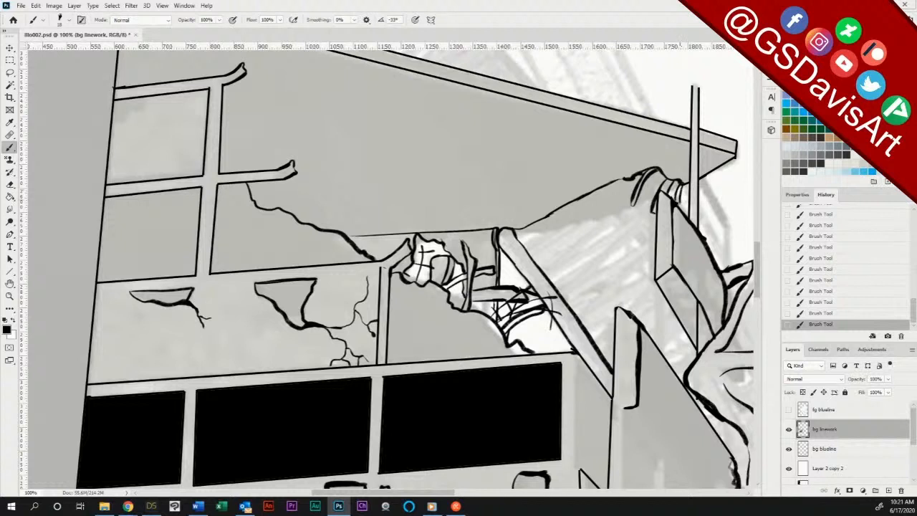
pyautogui.moveTo(647, 176)
pyautogui.mouseDown()
pyautogui.moveTo(664, 188)
pyautogui.moveTo(634, 217)
pyautogui.moveTo(637, 195)
pyautogui.moveTo(646, 194)
pyautogui.mouseUp()
pyautogui.moveTo(643, 226)
pyautogui.mouseDown()
pyautogui.moveTo(644, 217)
pyautogui.moveTo(652, 228)
pyautogui.moveTo(647, 220)
pyautogui.mouseUp()
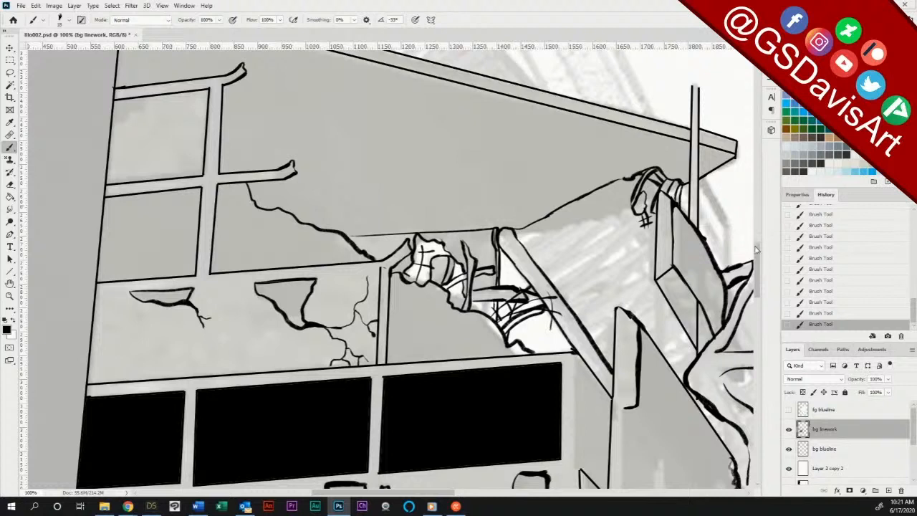
# Step: Cap the top of the pole and refine the outline of the roof's tip, erasing the excess line around it
pyautogui.scroll(3, 703, 205)
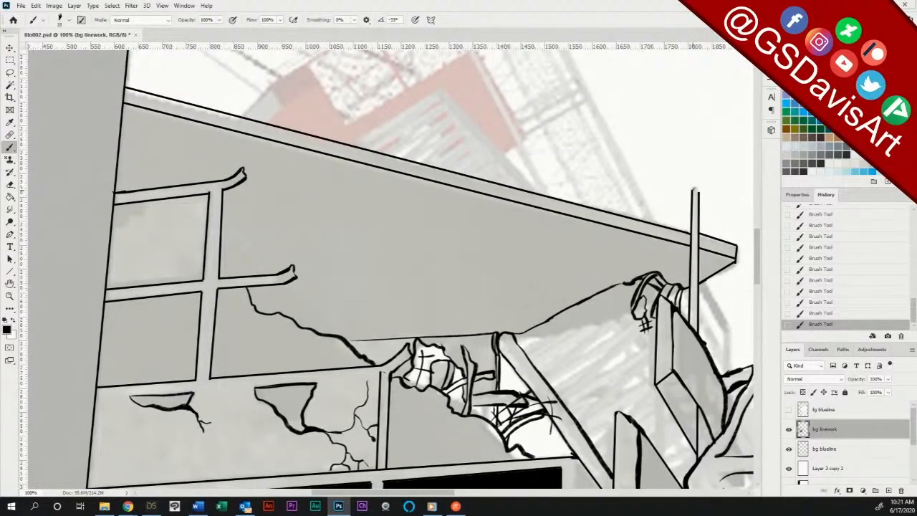
pyautogui.moveTo(691, 192); pyautogui.dragTo(698, 191)
pyautogui.moveTo(701, 239); pyautogui.dragTo(735, 245)
pyautogui.press('e')
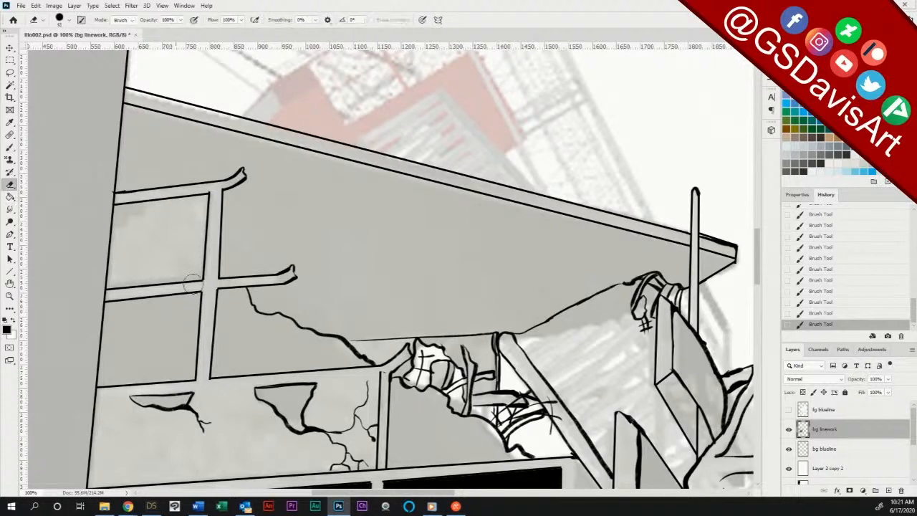
pyautogui.moveTo(739, 263); pyautogui.dragTo(738, 259)
pyautogui.moveTo(705, 233); pyautogui.dragTo(738, 240)
pyautogui.press('b')
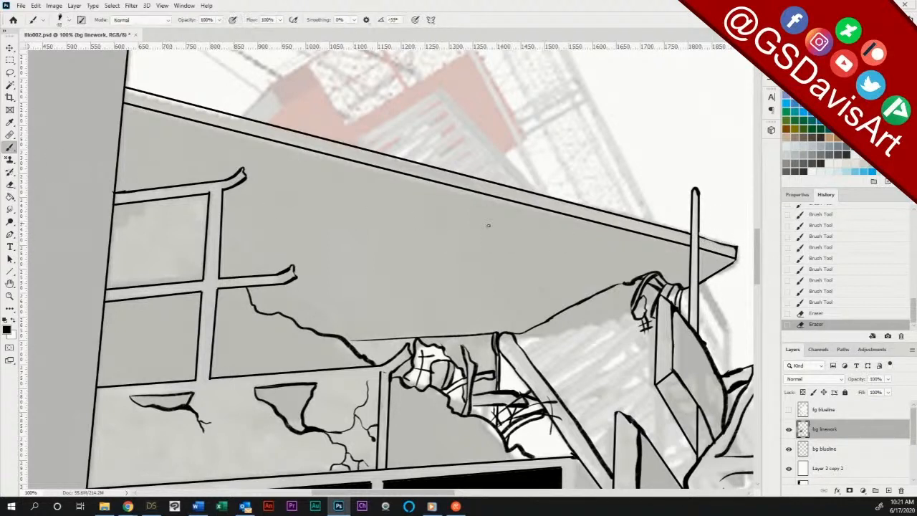
pyautogui.moveTo(700, 237)
pyautogui.mouseDown()
pyautogui.moveTo(736, 246)
pyautogui.moveTo(700, 234)
pyautogui.mouseUp()
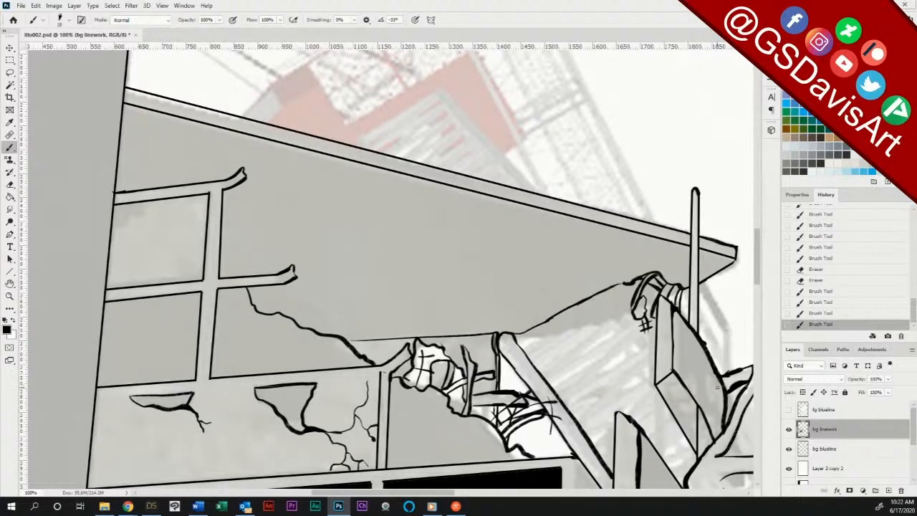
# Step: Draw the tilted red crane cab's upper edge and its window frame with straight lines, including the double divider and the crossbars splitting both panes
pyautogui.moveTo(761, 268); pyautogui.dragTo(762, 235)
pyautogui.press('u')
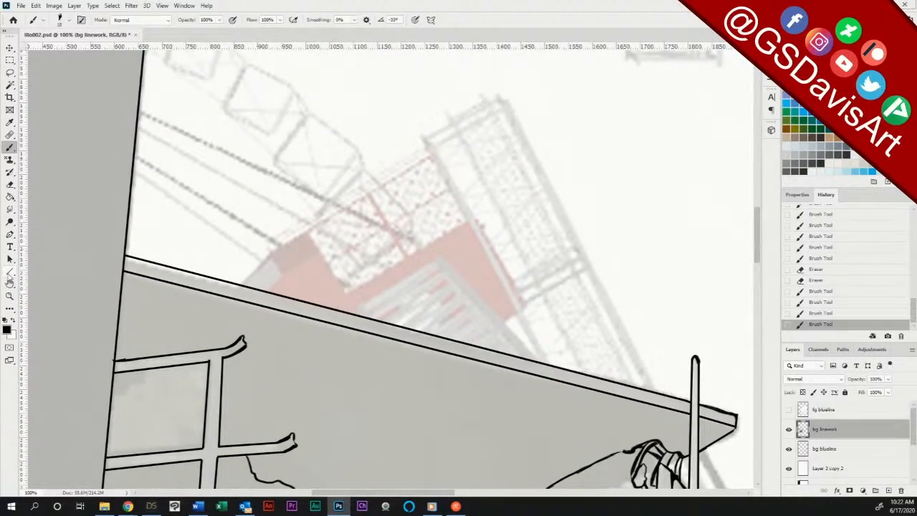
pyautogui.moveTo(280, 248)
pyautogui.mouseDown()
pyautogui.moveTo(420, 170)
pyautogui.moveTo(432, 152)
pyautogui.mouseUp()
pyautogui.moveTo(311, 230); pyautogui.dragTo(349, 294)
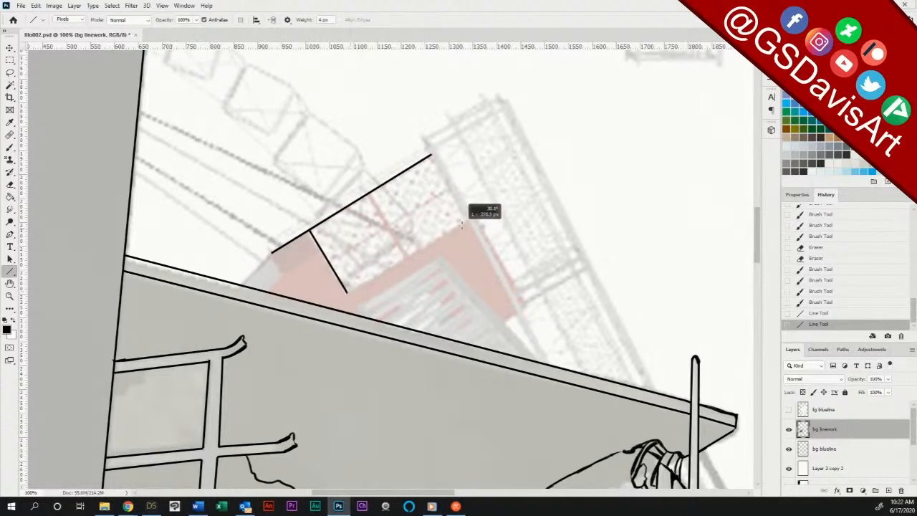
pyautogui.moveTo(369, 194); pyautogui.dragTo(405, 257)
pyautogui.moveTo(378, 188); pyautogui.dragTo(408, 255)
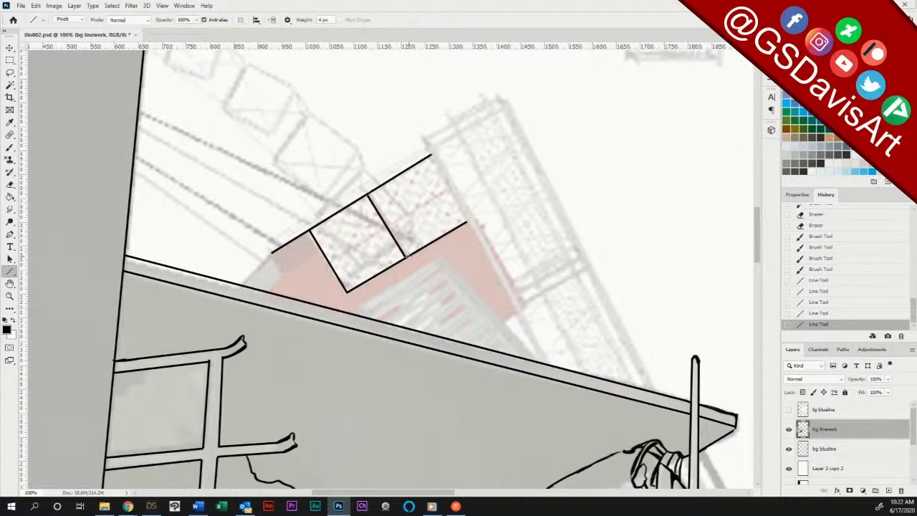
pyautogui.moveTo(392, 225); pyautogui.dragTo(449, 188)
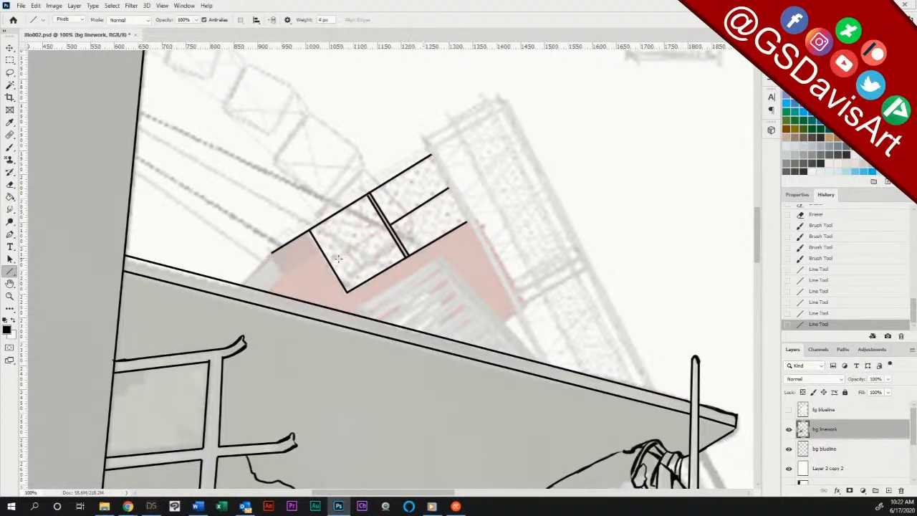
pyautogui.moveTo(330, 260); pyautogui.dragTo(447, 189)
# Step: Outline the narrow slanted end face of the crane cab with straight lines running from its upper corner to the roof edge
pyautogui.moveTo(272, 252); pyautogui.dragTo(302, 300)
pyautogui.moveTo(244, 283); pyautogui.dragTo(272, 253)
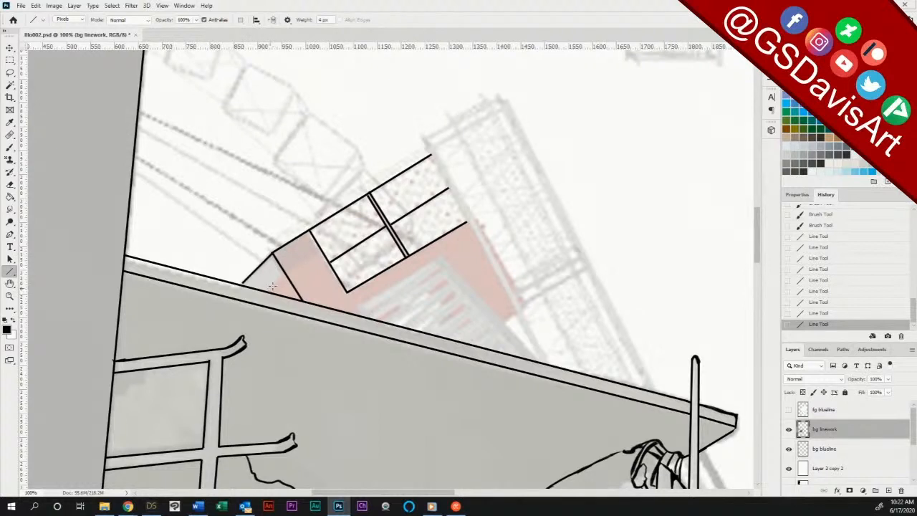
pyautogui.moveTo(269, 289)
pyautogui.mouseDown()
pyautogui.moveTo(284, 276)
pyautogui.moveTo(279, 269)
pyautogui.moveTo(300, 300)
pyautogui.mouseUp()
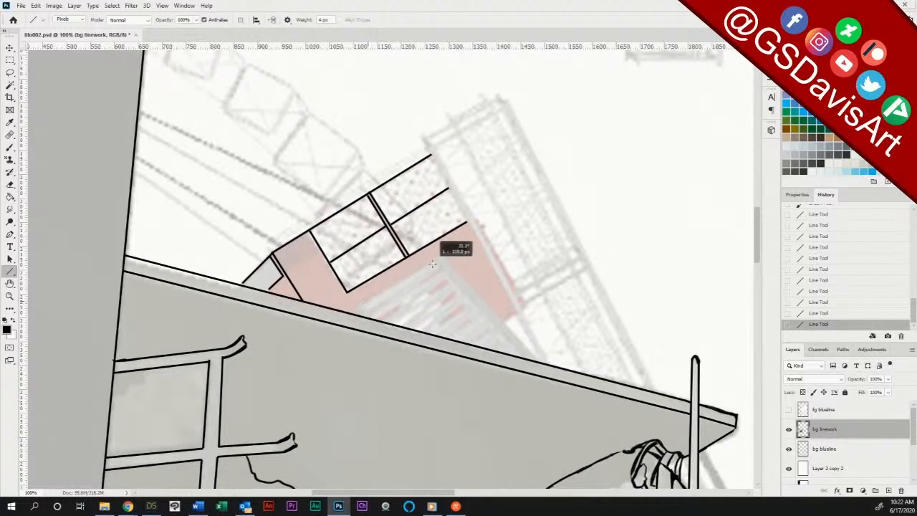
# Step: Draw the grille below the cab windows with straight lines: its sloping frame, a row of parallel slats and the inner side edges
pyautogui.moveTo(367, 303); pyautogui.dragTo(539, 363)
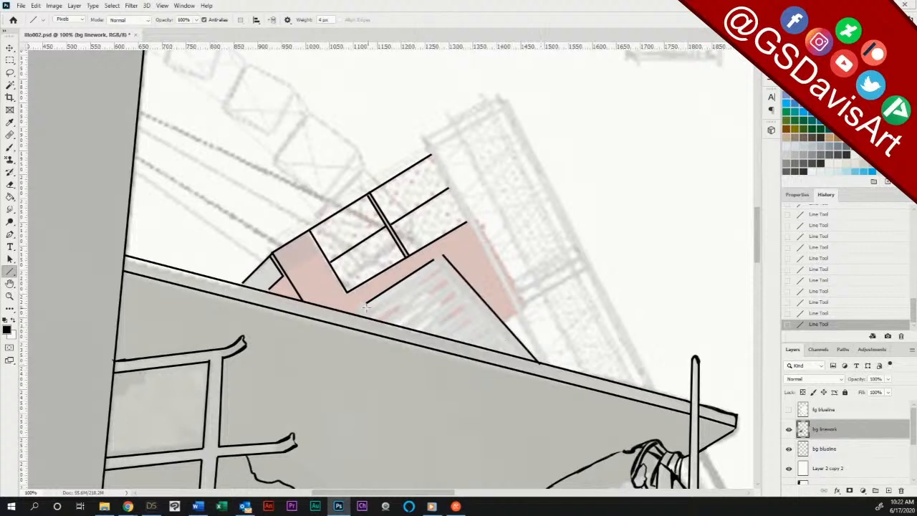
pyautogui.moveTo(358, 306); pyautogui.dragTo(439, 266)
pyautogui.moveTo(382, 316); pyautogui.dragTo(445, 274)
pyautogui.moveTo(390, 321); pyautogui.dragTo(448, 284)
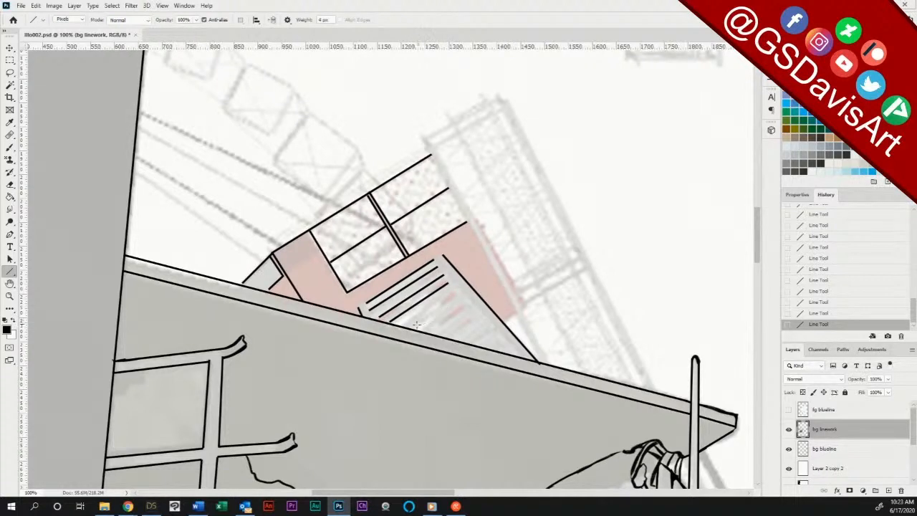
pyautogui.moveTo(413, 327)
pyautogui.mouseDown()
pyautogui.moveTo(457, 297)
pyautogui.moveTo(435, 330)
pyautogui.moveTo(465, 308)
pyautogui.moveTo(471, 341)
pyautogui.moveTo(484, 333)
pyautogui.mouseUp()
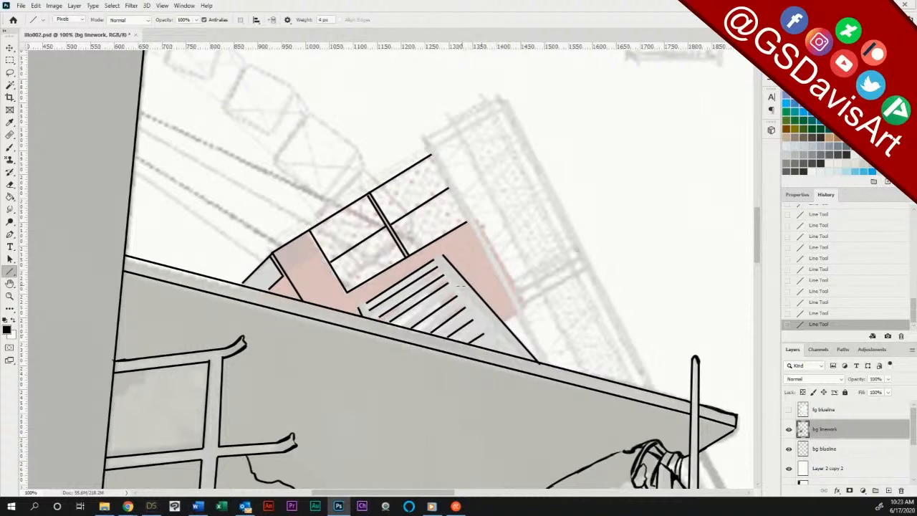
pyautogui.moveTo(440, 267); pyautogui.dragTo(500, 352)
pyautogui.moveTo(364, 308); pyautogui.dragTo(370, 316)
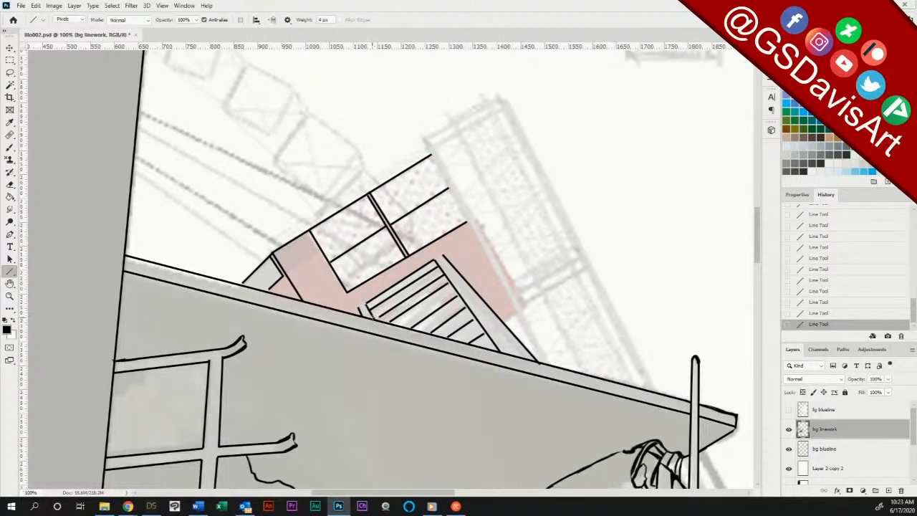
# Step: Brush the grille frame's corners closed, touch up the slat ends, and add loose hatching between the slats
pyautogui.click(10, 148)
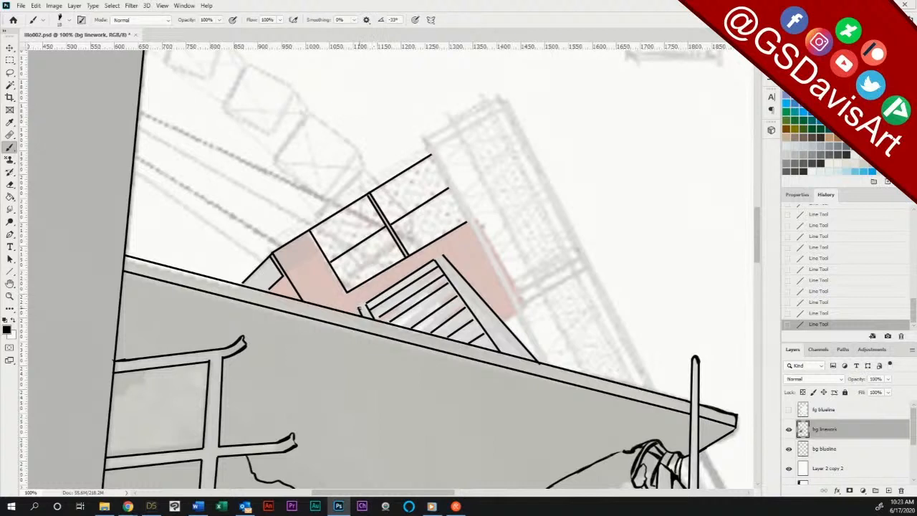
pyautogui.moveTo(359, 308); pyautogui.dragTo(367, 305)
pyautogui.click(440, 258)
pyautogui.click(450, 273)
pyautogui.click(390, 321)
pyautogui.click(447, 283)
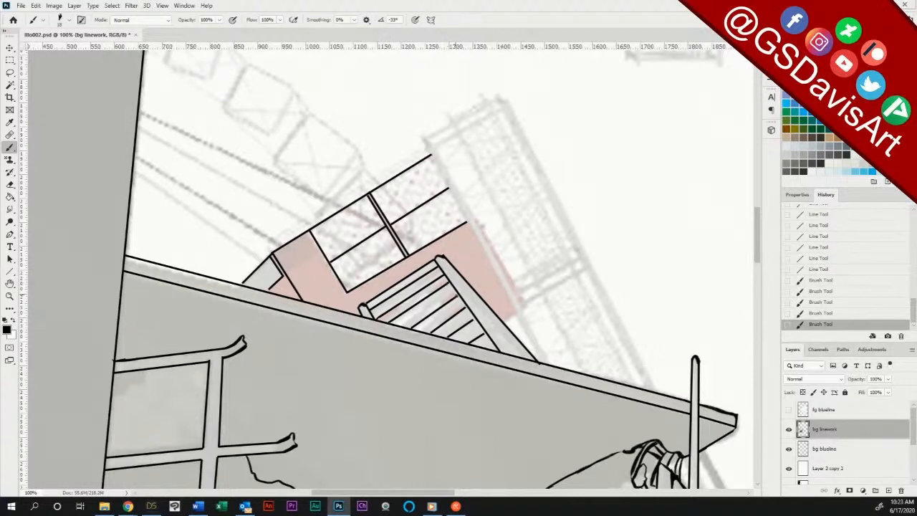
pyautogui.click(458, 296)
pyautogui.click(444, 311)
pyautogui.click(464, 308)
pyautogui.click(465, 310)
pyautogui.click(469, 323)
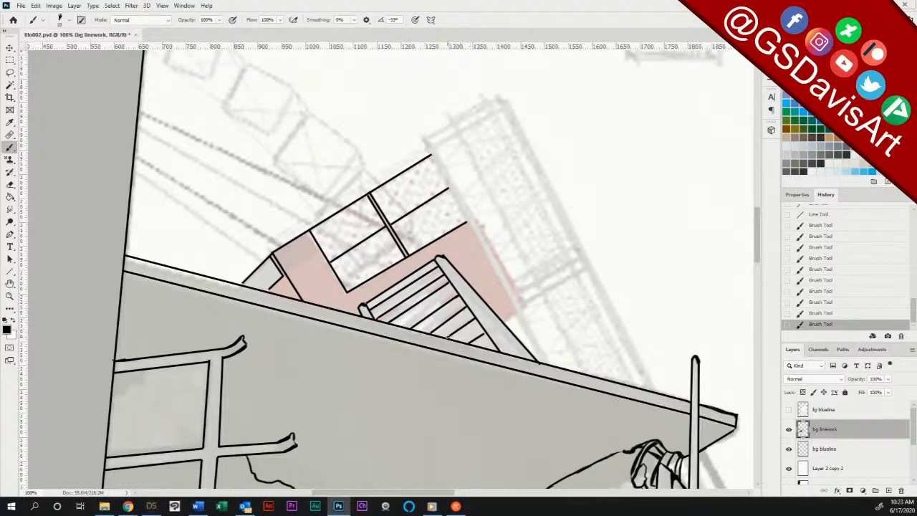
pyautogui.click(473, 336)
pyautogui.moveTo(432, 331)
pyautogui.mouseDown()
pyautogui.moveTo(465, 306)
pyautogui.moveTo(452, 293)
pyautogui.moveTo(443, 305)
pyautogui.moveTo(453, 292)
pyautogui.moveTo(426, 312)
pyautogui.moveTo(404, 303)
pyautogui.mouseUp()
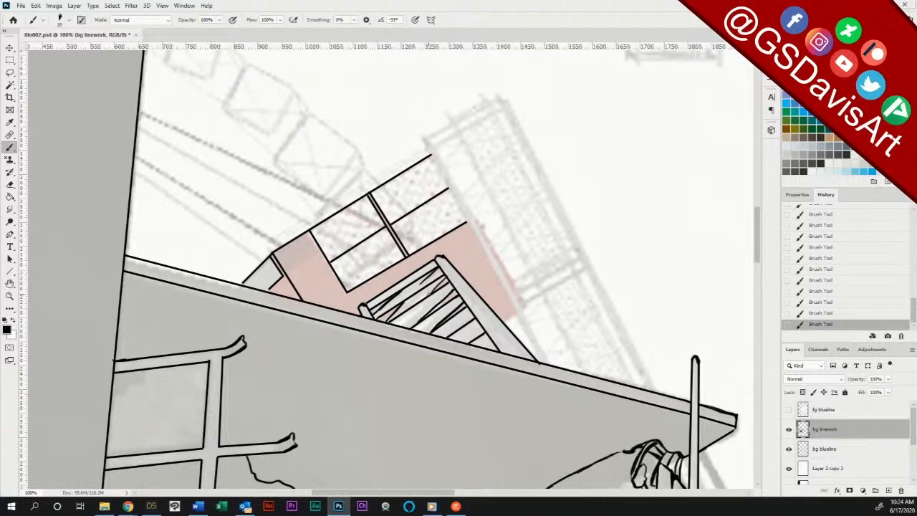
# Step: Outline the tilted crane tower beside the cab with straight lines: a double near edge, the upper end and the far edge down to the roof
pyautogui.click(9, 271)
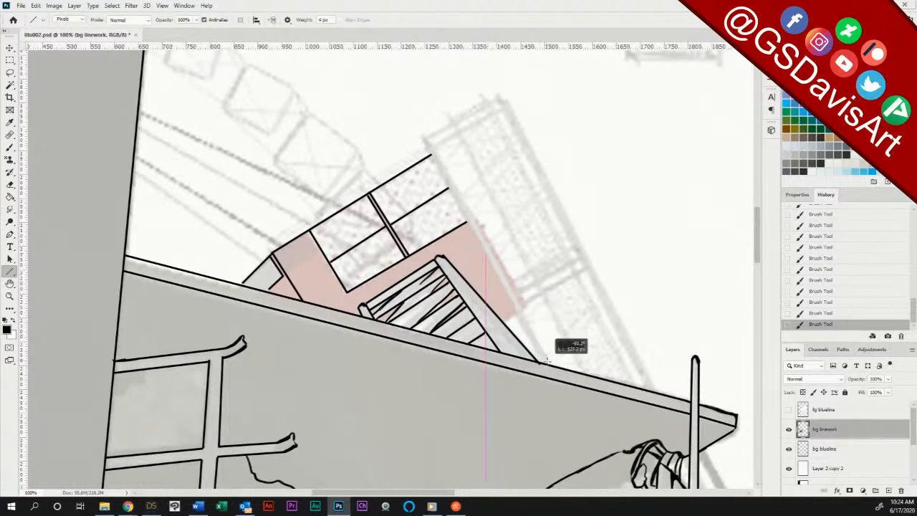
pyautogui.moveTo(542, 363); pyautogui.dragTo(543, 363)
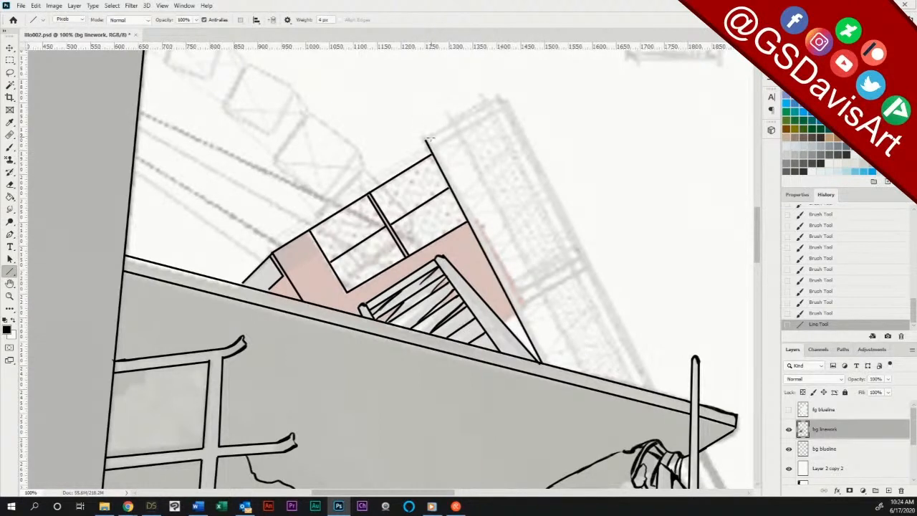
pyautogui.moveTo(427, 142); pyautogui.dragTo(548, 366)
pyautogui.moveTo(430, 138)
pyautogui.mouseDown()
pyautogui.moveTo(517, 92)
pyautogui.moveTo(502, 95)
pyautogui.mouseUp()
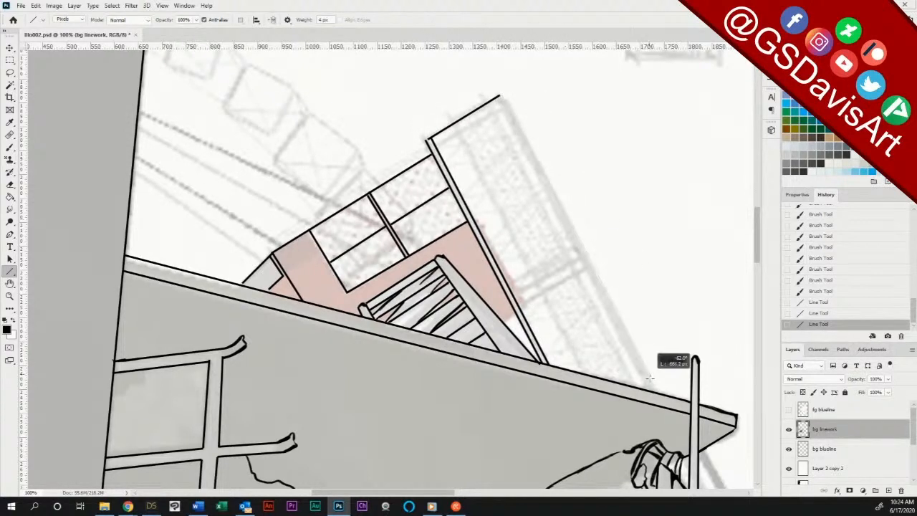
pyautogui.moveTo(501, 96); pyautogui.dragTo(652, 392)
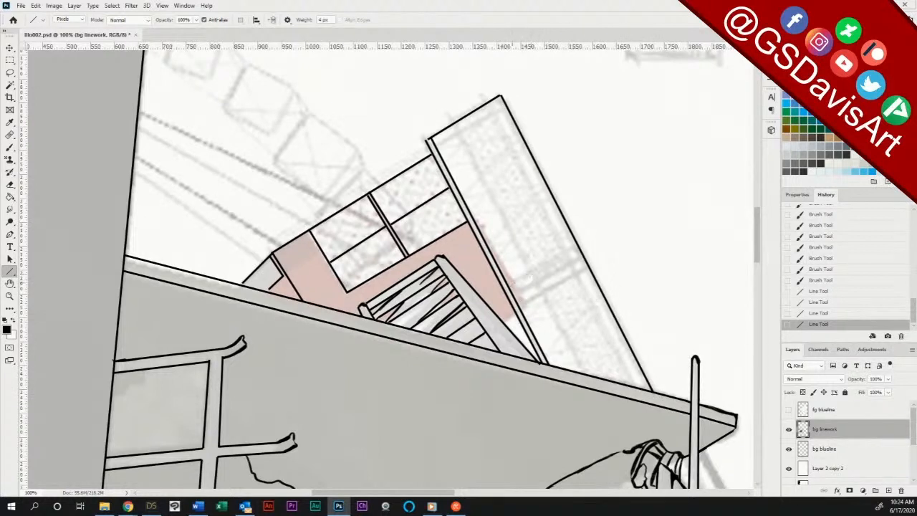
# Step: Add the tower's inner structure with straight lines: three crossbars at mid-height, two lengthwise rails and an inner line along the upper end
pyautogui.moveTo(508, 282); pyautogui.dragTo(578, 247)
pyautogui.moveTo(515, 294); pyautogui.dragTo(582, 256)
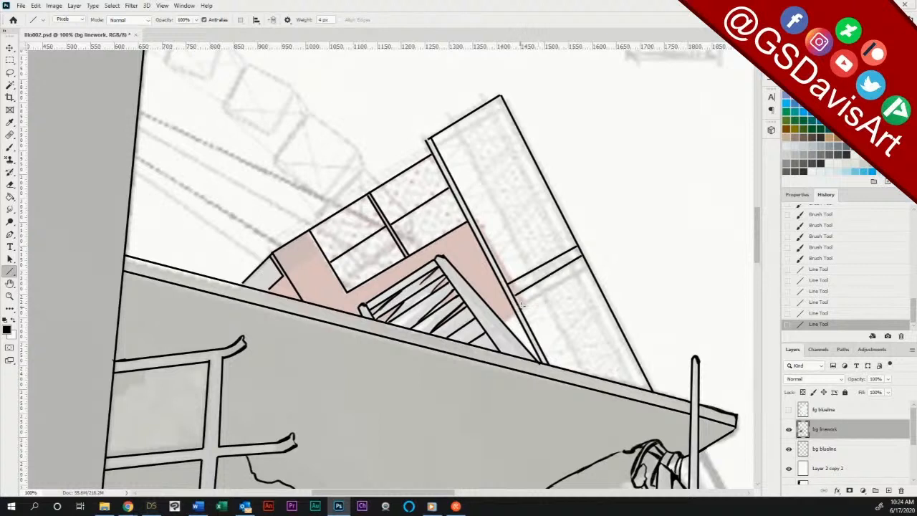
pyautogui.moveTo(522, 307); pyautogui.dragTo(588, 262)
pyautogui.moveTo(459, 126); pyautogui.dragTo(584, 372)
pyautogui.moveTo(493, 103); pyautogui.dragTo(645, 389)
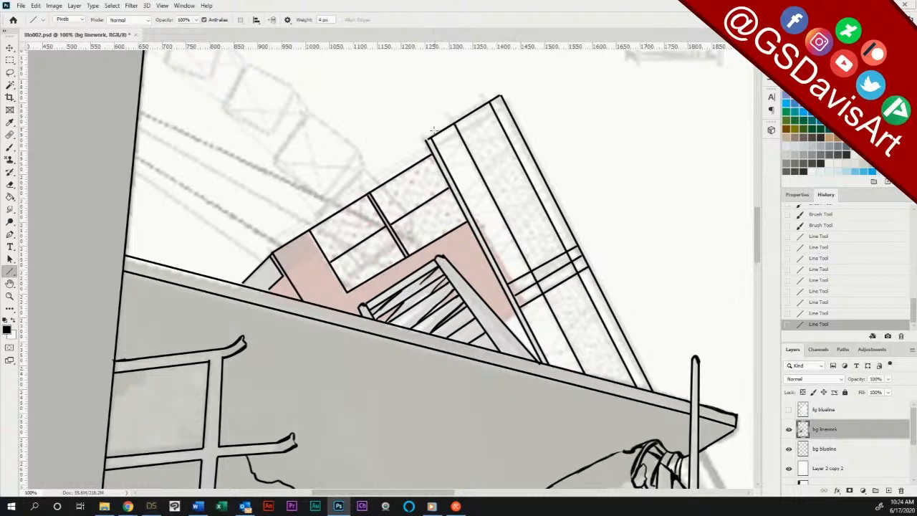
pyautogui.moveTo(430, 141); pyautogui.dragTo(445, 143)
pyautogui.moveTo(501, 96)
pyautogui.mouseDown()
pyautogui.moveTo(510, 93)
pyautogui.moveTo(436, 145)
pyautogui.mouseUp()
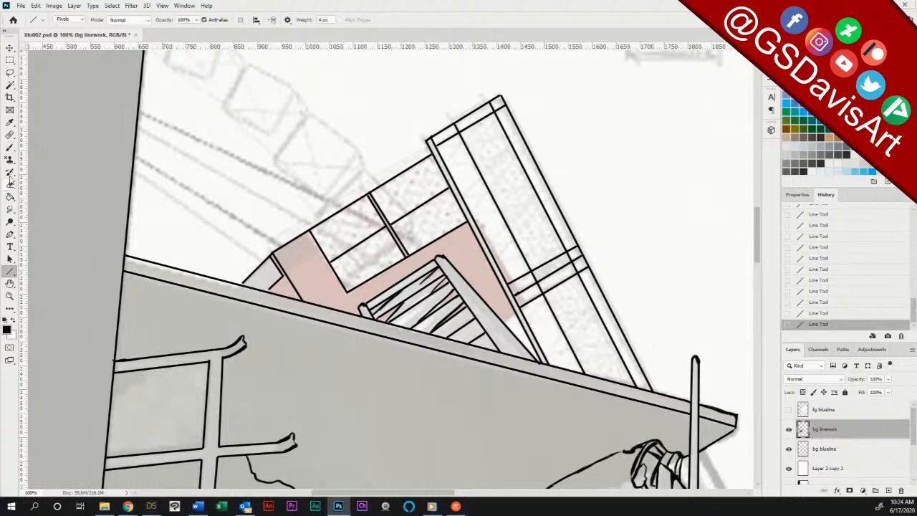
# Step: Thicken the joints where the tower's rails meet the roof edge with the brush, and erase the overshoot at the near rail
pyautogui.click(9, 147)
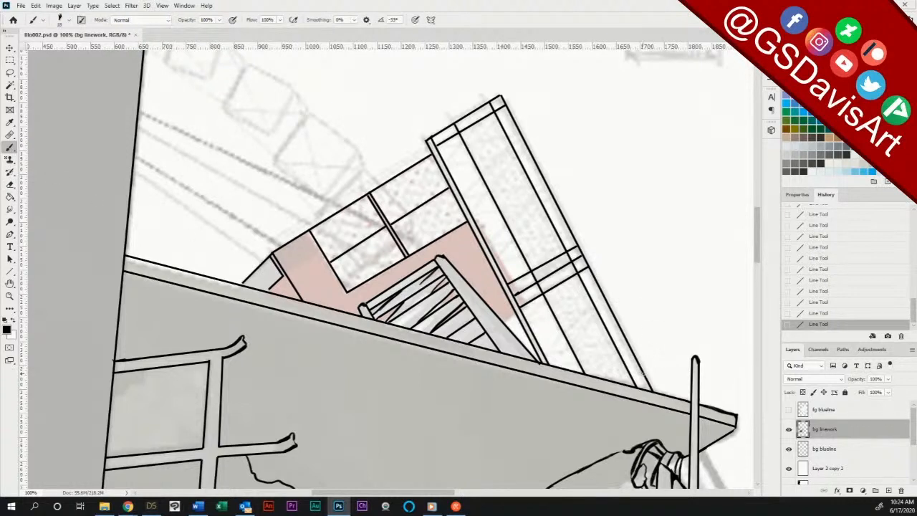
pyautogui.moveTo(644, 374)
pyautogui.mouseDown()
pyautogui.moveTo(659, 395)
pyautogui.moveTo(645, 387)
pyautogui.moveTo(668, 396)
pyautogui.mouseUp()
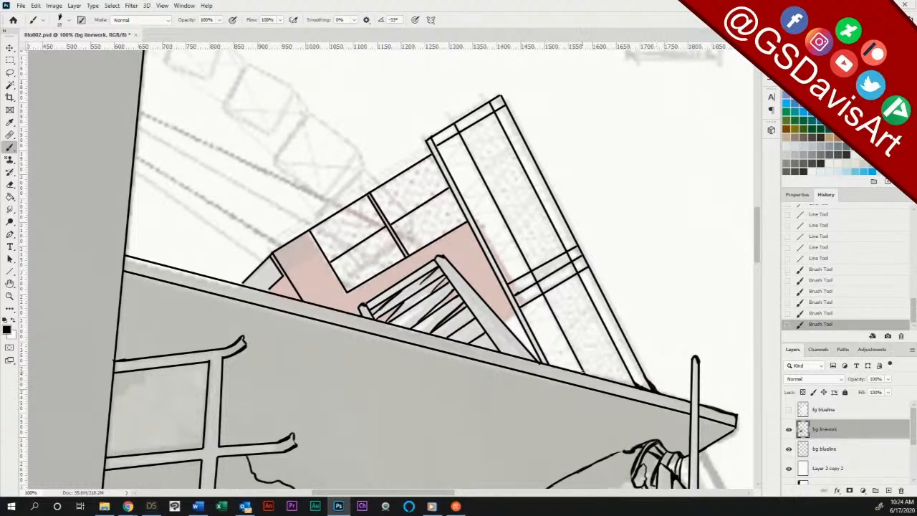
pyautogui.moveTo(580, 368); pyautogui.dragTo(592, 378)
pyautogui.moveTo(544, 357); pyautogui.dragTo(548, 367)
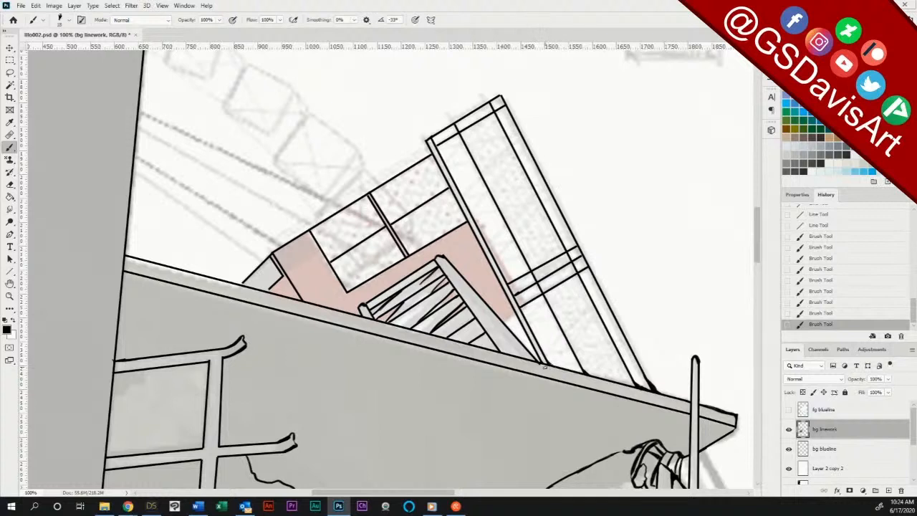
pyautogui.click(9, 184)
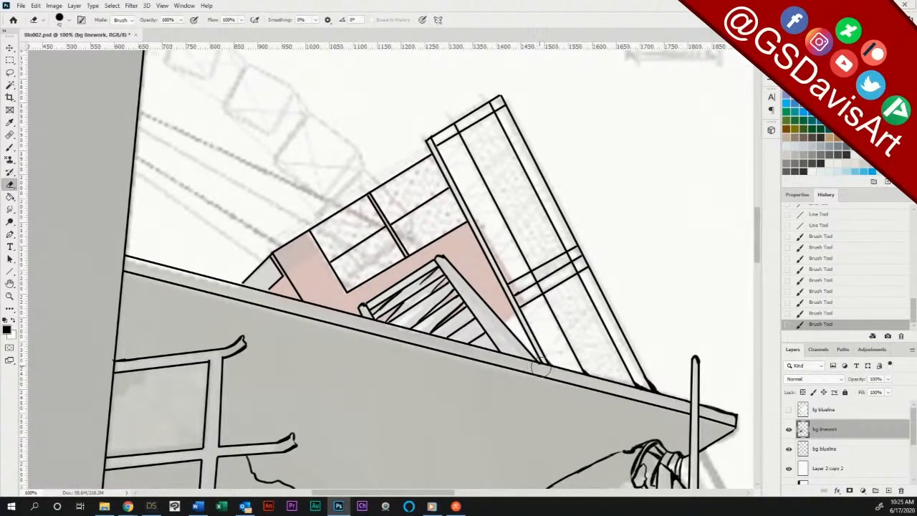
pyautogui.moveTo(539, 367); pyautogui.dragTo(541, 370)
# Step: Brush the cab's lower corner bracket and the heavier bowed edge where the red body overlaps the tower's near side
pyautogui.click(9, 147)
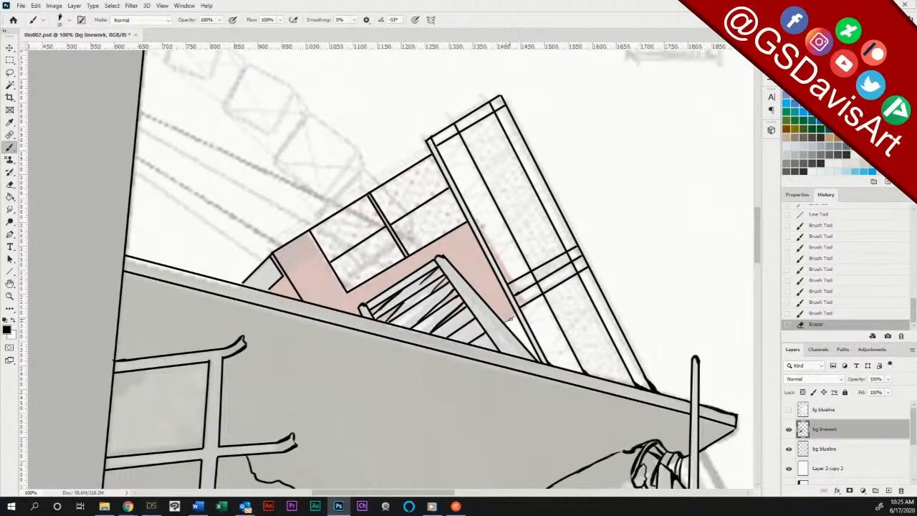
pyautogui.moveTo(504, 293)
pyautogui.mouseDown()
pyautogui.moveTo(523, 310)
pyautogui.moveTo(517, 291)
pyautogui.mouseUp()
pyautogui.moveTo(476, 219); pyautogui.dragTo(512, 280)
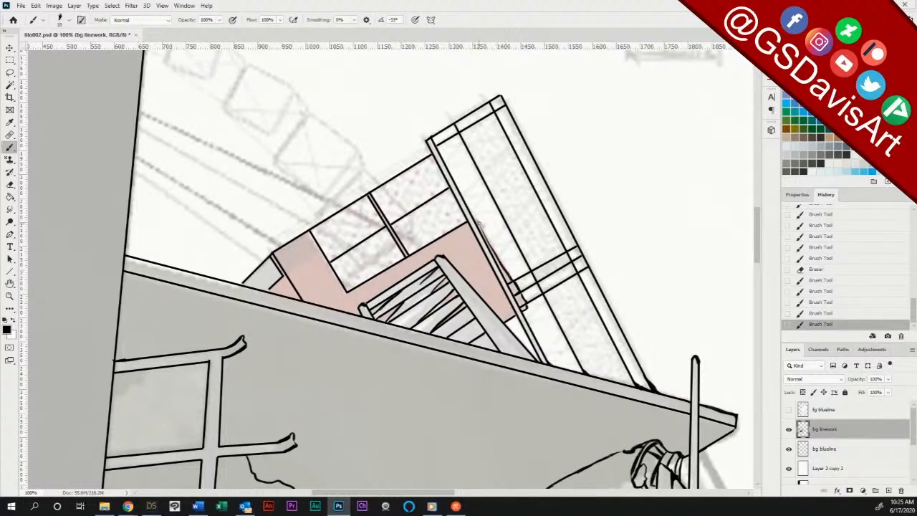
pyautogui.moveTo(476, 219); pyautogui.dragTo(519, 289)
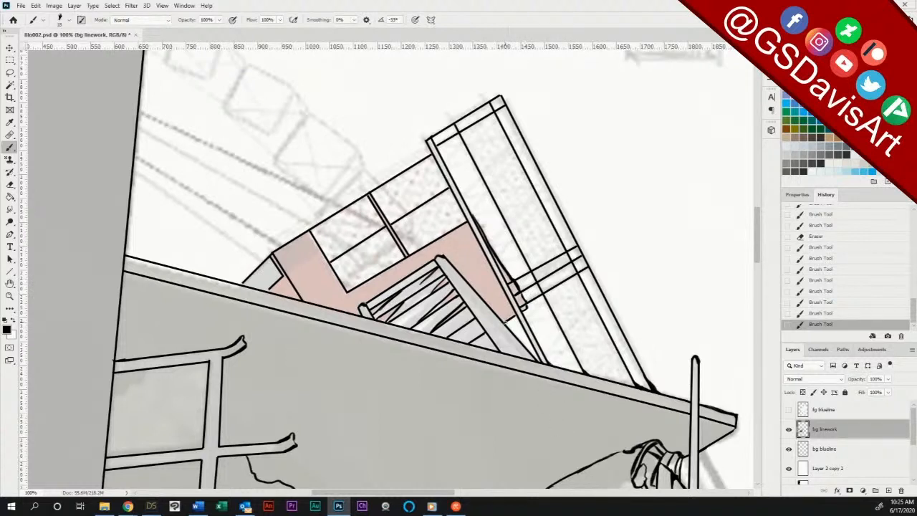
pyautogui.click(505, 327)
# Step: Brush a ragged, broken trim strip along the cab's upper edge and down its slanted end to the roof
pyautogui.moveTo(272, 242); pyautogui.dragTo(433, 153)
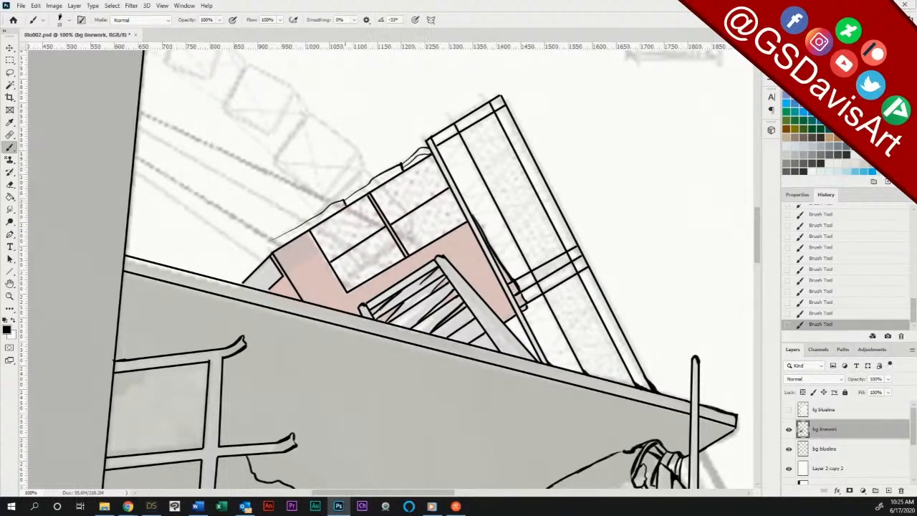
pyautogui.moveTo(343, 205); pyautogui.dragTo(402, 170)
pyautogui.moveTo(271, 244)
pyautogui.mouseDown()
pyautogui.moveTo(267, 252)
pyautogui.moveTo(346, 202)
pyautogui.mouseUp()
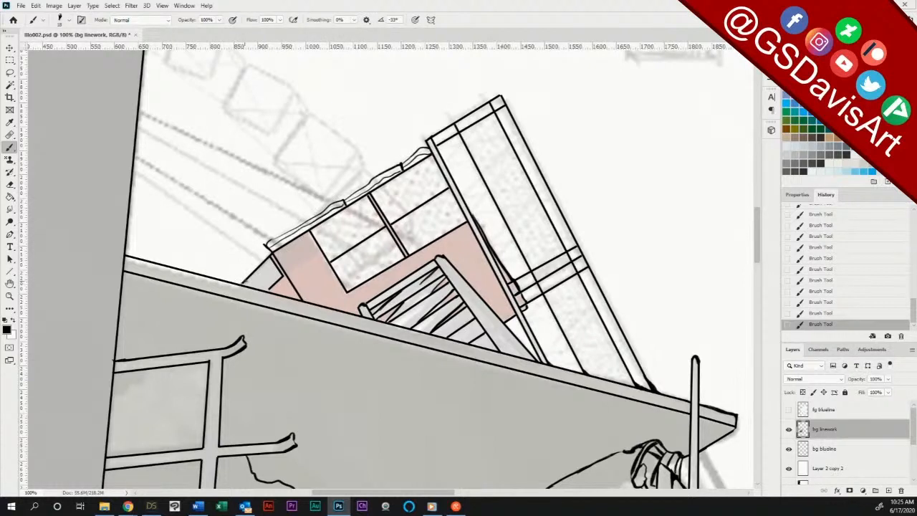
pyautogui.moveTo(239, 283)
pyautogui.mouseDown()
pyautogui.moveTo(251, 255)
pyautogui.moveTo(266, 246)
pyautogui.mouseUp()
pyautogui.moveTo(238, 280); pyautogui.dragTo(267, 248)
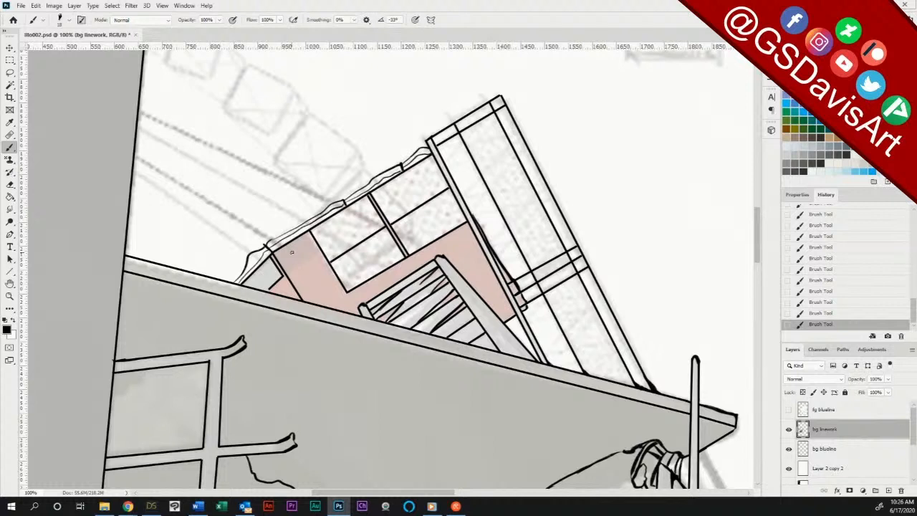
# Step: Fill the tower's narrow near strip with zigzag lattice bracing above and below the crossbars
pyautogui.moveTo(450, 146)
pyautogui.mouseDown()
pyautogui.moveTo(437, 151)
pyautogui.moveTo(467, 149)
pyautogui.moveTo(450, 171)
pyautogui.moveTo(480, 172)
pyautogui.mouseUp()
pyautogui.moveTo(481, 171)
pyautogui.mouseDown()
pyautogui.moveTo(460, 198)
pyautogui.moveTo(490, 189)
pyautogui.moveTo(478, 219)
pyautogui.moveTo(500, 208)
pyautogui.moveTo(485, 235)
pyautogui.moveTo(508, 232)
pyautogui.moveTo(489, 241)
pyautogui.moveTo(519, 254)
pyautogui.moveTo(512, 277)
pyautogui.mouseUp()
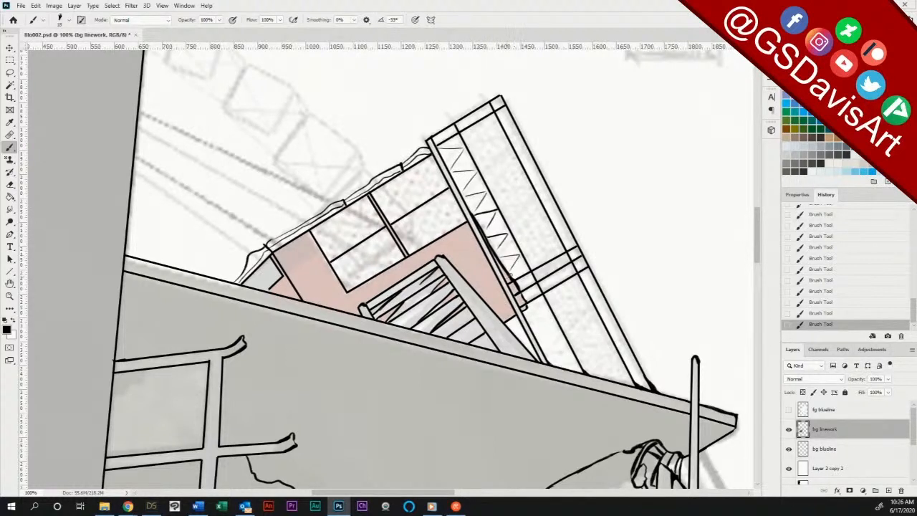
pyautogui.moveTo(525, 310)
pyautogui.mouseDown()
pyautogui.moveTo(548, 309)
pyautogui.moveTo(530, 325)
pyautogui.moveTo(544, 347)
pyautogui.moveTo(537, 336)
pyautogui.moveTo(560, 334)
pyautogui.moveTo(545, 354)
pyautogui.moveTo(560, 362)
pyautogui.moveTo(550, 360)
pyautogui.moveTo(572, 362)
pyautogui.mouseUp()
# Step: Brush bent, snapped rods sticking out of the tower's upper end
pyautogui.moveTo(450, 103)
pyautogui.mouseDown()
pyautogui.moveTo(452, 126)
pyautogui.moveTo(471, 84)
pyautogui.mouseUp()
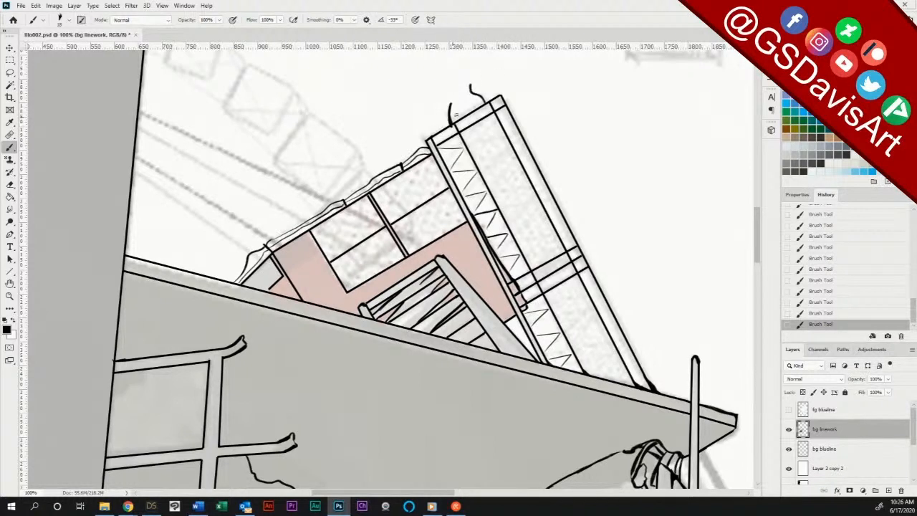
pyautogui.moveTo(451, 121)
pyautogui.mouseDown()
pyautogui.moveTo(489, 99)
pyautogui.moveTo(491, 85)
pyautogui.mouseUp()
pyautogui.moveTo(473, 98)
pyautogui.mouseDown()
pyautogui.moveTo(434, 137)
pyautogui.moveTo(493, 77)
pyautogui.moveTo(491, 104)
pyautogui.moveTo(484, 74)
pyautogui.mouseUp()
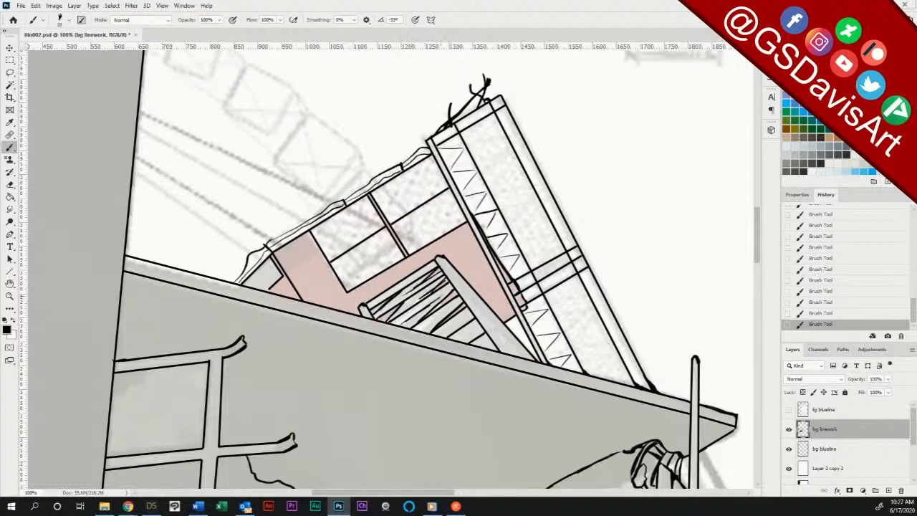
# Step: Add denser diagonal hatching between the lower slats of the cab's grille
pyautogui.moveTo(410, 324); pyautogui.dragTo(446, 292)
pyautogui.moveTo(402, 323); pyautogui.dragTo(454, 290)
pyautogui.moveTo(423, 328); pyautogui.dragTo(450, 309)
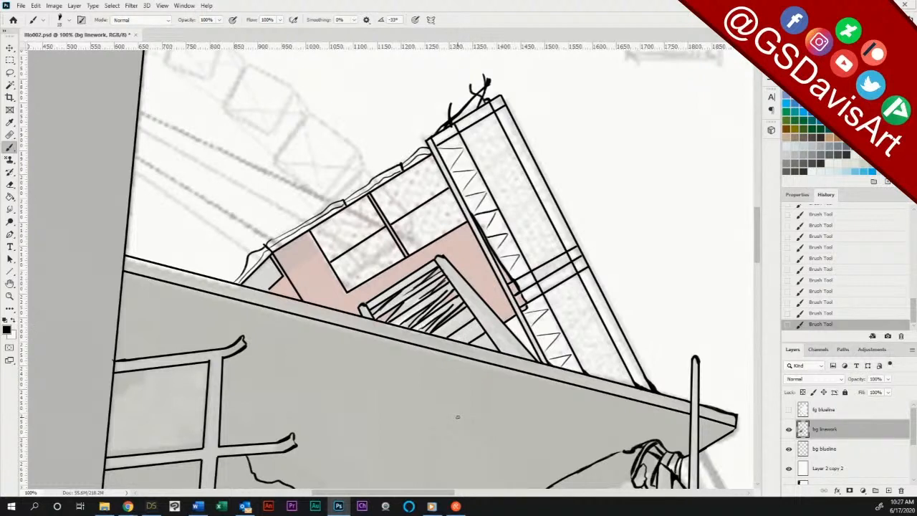
# Step: Add a final hatch stroke to the cab's grille and brush a slack cable curving down from the tall building's edge
pyautogui.moveTo(438, 333); pyautogui.dragTo(477, 311)
pyautogui.moveTo(139, 116)
pyautogui.mouseDown()
pyautogui.moveTo(199, 178)
pyautogui.moveTo(218, 259)
pyautogui.mouseUp()
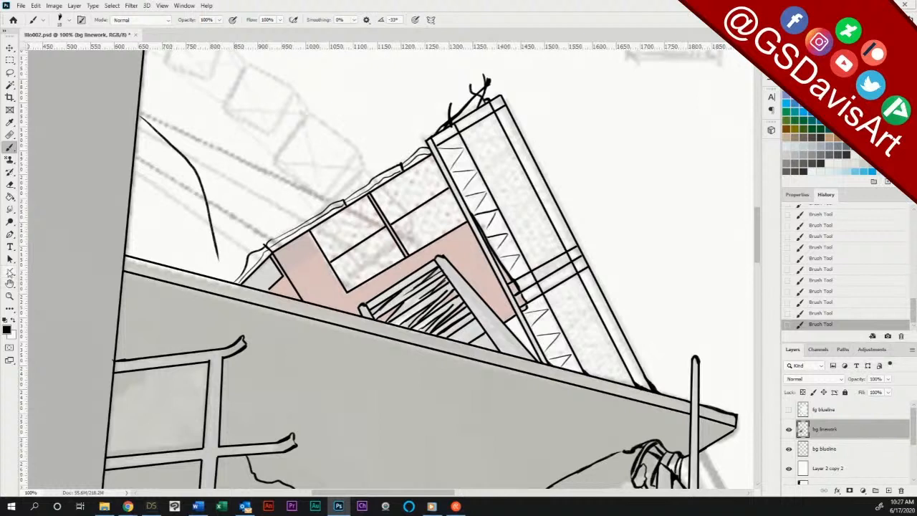
# Step: Draw straight double-edged beams with the Line tool from the tall building's edge to the crane cab's broken trim
pyautogui.click(10, 271)
pyautogui.moveTo(141, 112)
pyautogui.mouseDown()
pyautogui.moveTo(303, 169)
pyautogui.moveTo(346, 205)
pyautogui.mouseUp()
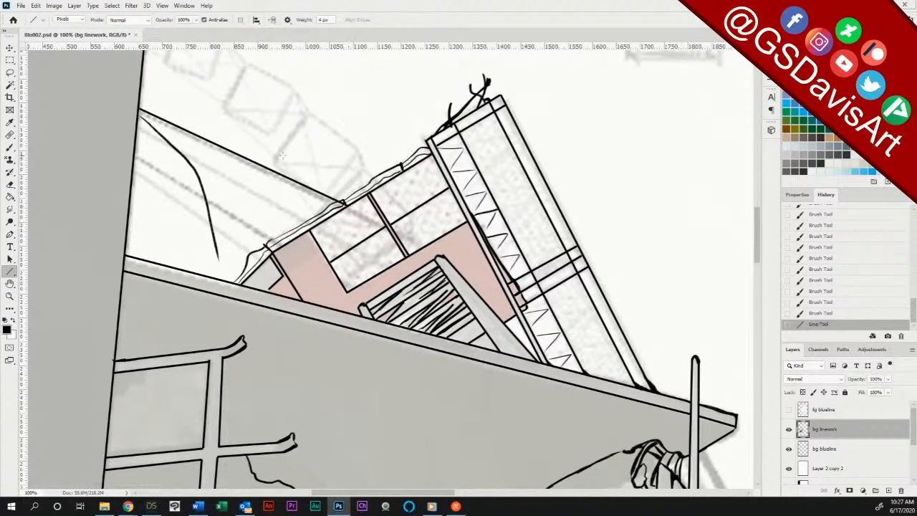
pyautogui.moveTo(290, 185); pyautogui.dragTo(343, 206)
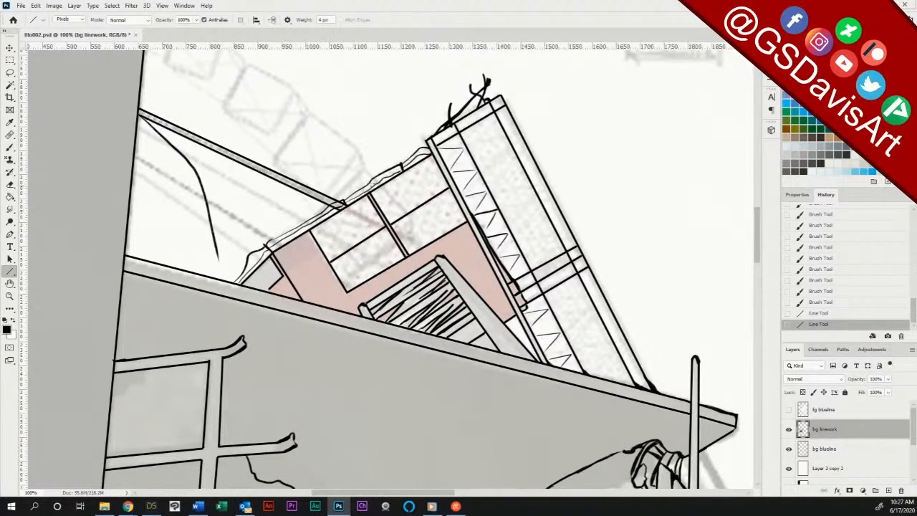
pyautogui.moveTo(135, 174); pyautogui.dragTo(263, 261)
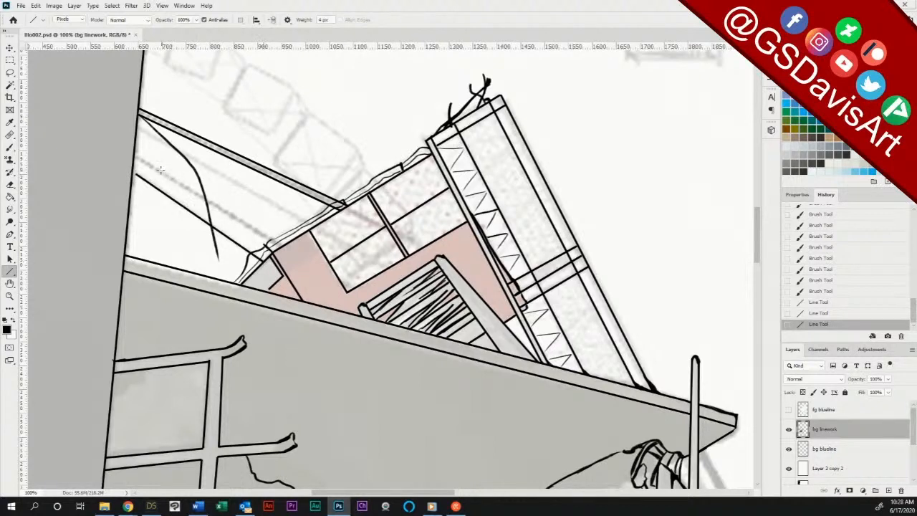
pyautogui.moveTo(136, 175); pyautogui.dragTo(270, 242)
pyautogui.moveTo(139, 155); pyautogui.dragTo(281, 244)
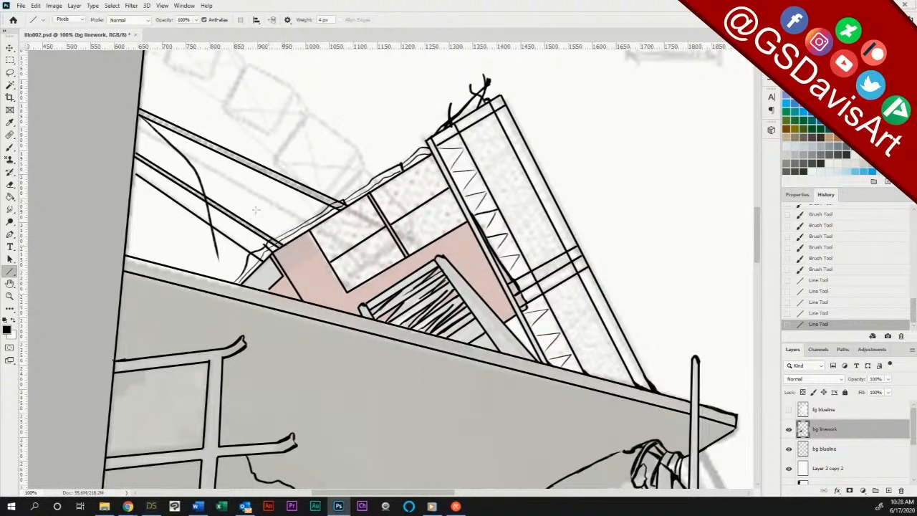
# Step: Brush the beam ends closed at the building and cab, extend the slack cable to the roof, and touch up the cab's lower corner
pyautogui.click(10, 147)
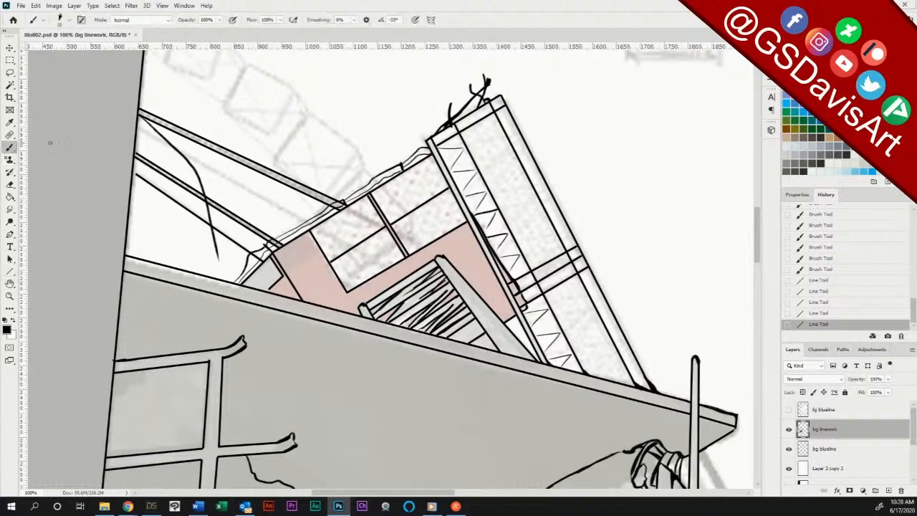
pyautogui.moveTo(134, 151); pyautogui.dragTo(141, 157)
pyautogui.moveTo(217, 252); pyautogui.dragTo(219, 282)
pyautogui.moveTo(333, 206); pyautogui.dragTo(342, 204)
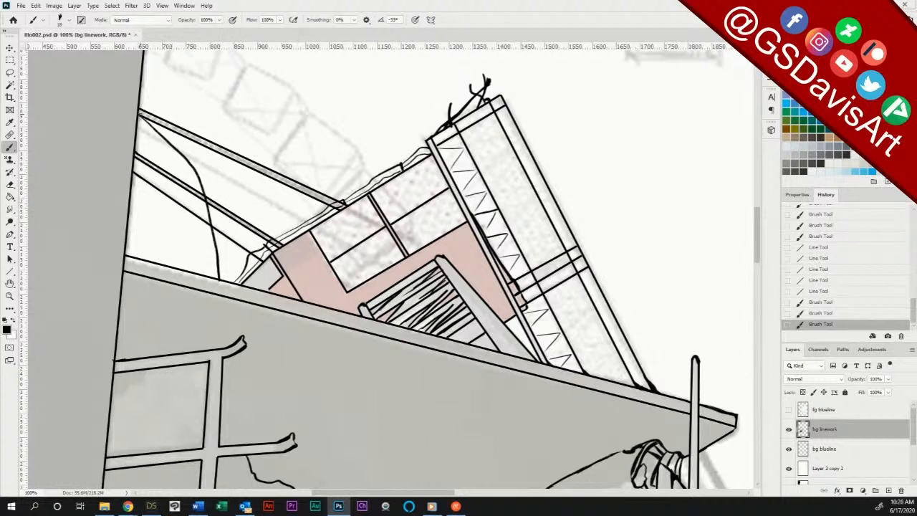
pyautogui.moveTo(339, 208); pyautogui.dragTo(347, 205)
pyautogui.moveTo(142, 117); pyautogui.dragTo(162, 134)
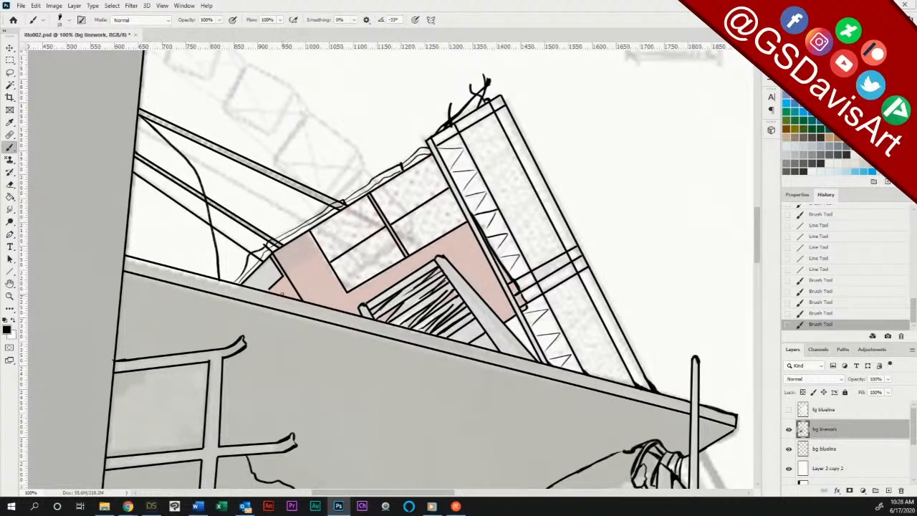
pyautogui.moveTo(281, 294); pyautogui.dragTo(271, 284)
# Step: Brush the boom's box section nearest the cab with crossed diagonals and a short link down to the cab
pyautogui.scroll(5, 309, 262)
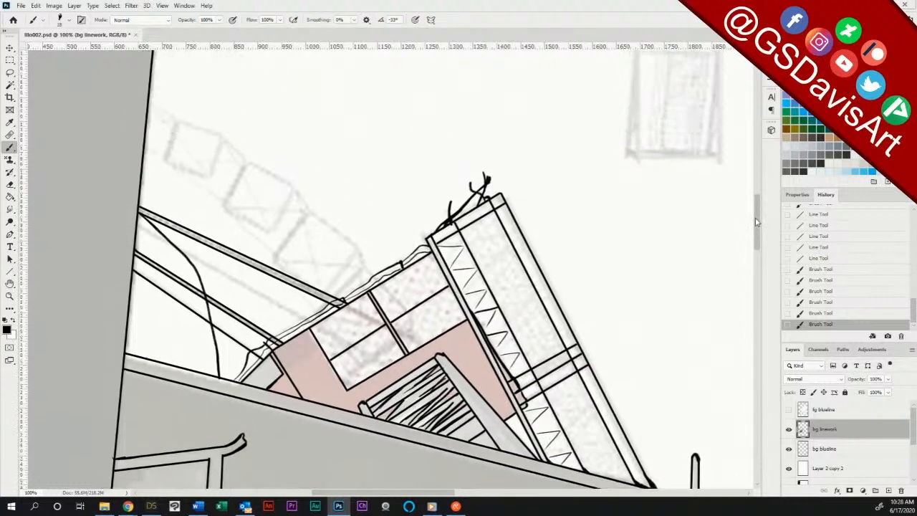
pyautogui.moveTo(275, 273)
pyautogui.mouseDown()
pyautogui.moveTo(311, 228)
pyautogui.moveTo(275, 271)
pyautogui.moveTo(310, 230)
pyautogui.moveTo(343, 250)
pyautogui.moveTo(358, 264)
pyautogui.moveTo(326, 309)
pyautogui.mouseUp()
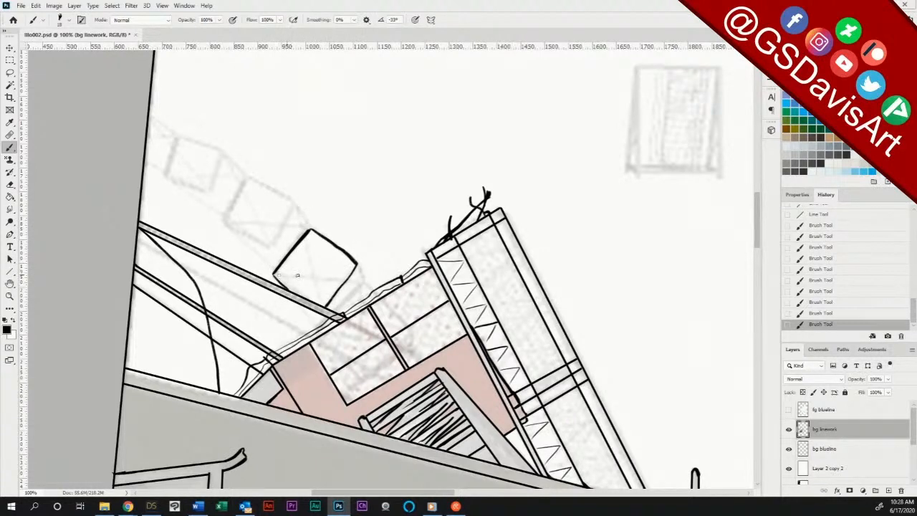
pyautogui.moveTo(275, 274); pyautogui.dragTo(357, 270)
pyautogui.moveTo(311, 230); pyautogui.dragTo(318, 306)
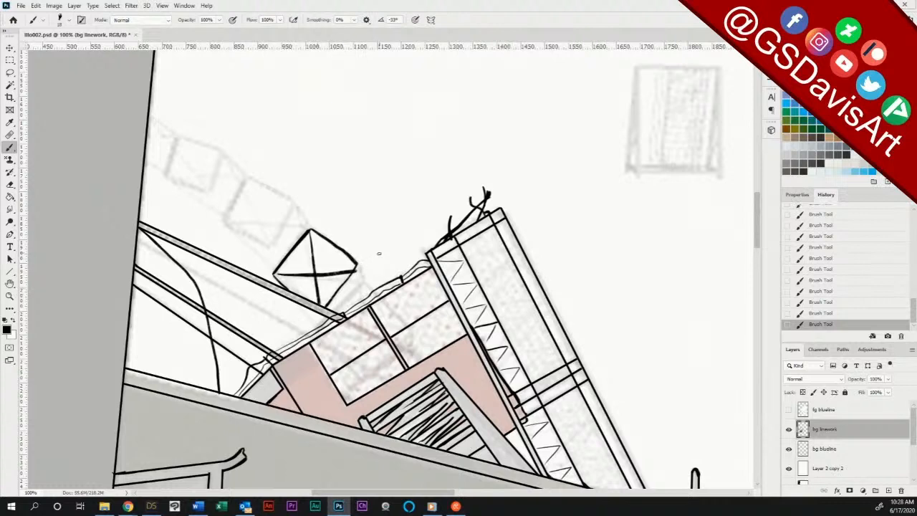
pyautogui.moveTo(356, 263)
pyautogui.mouseDown()
pyautogui.moveTo(380, 300)
pyautogui.moveTo(344, 301)
pyautogui.moveTo(365, 282)
pyautogui.mouseUp()
# Step: Brush the boom's second box section with crossed diagonals and connect its upper and lower corners to the neighbouring section
pyautogui.moveTo(225, 219)
pyautogui.mouseDown()
pyautogui.moveTo(248, 179)
pyautogui.moveTo(291, 203)
pyautogui.moveTo(271, 248)
pyautogui.mouseUp()
pyautogui.moveTo(226, 226); pyautogui.dragTo(248, 185)
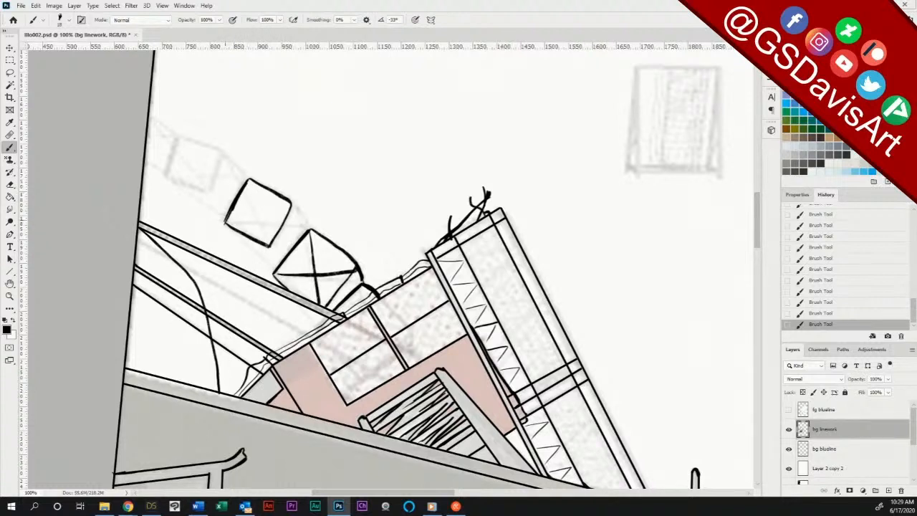
pyautogui.moveTo(226, 222); pyautogui.dragTo(291, 206)
pyautogui.moveTo(251, 185); pyautogui.dragTo(266, 246)
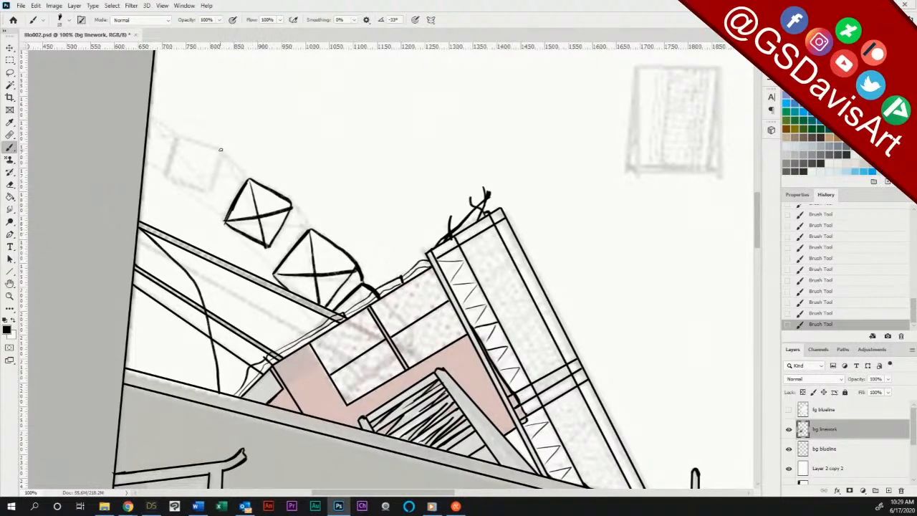
pyautogui.moveTo(220, 149); pyautogui.dragTo(311, 229)
pyautogui.moveTo(225, 220); pyautogui.dragTo(277, 280)
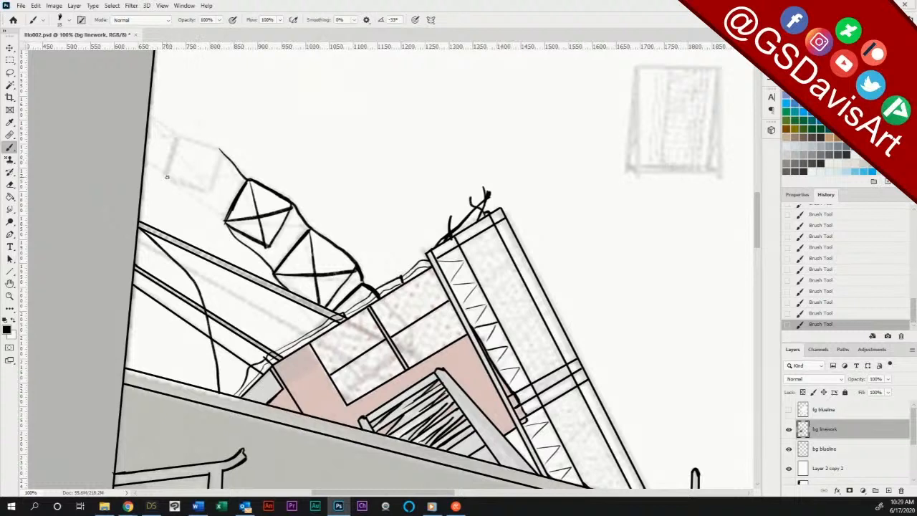
# Step: Brush the boom's third box section with thin inner bracing and join its lower edge to the second section
pyautogui.moveTo(167, 177)
pyautogui.mouseDown()
pyautogui.moveTo(214, 193)
pyautogui.moveTo(220, 152)
pyautogui.moveTo(180, 139)
pyautogui.moveTo(167, 178)
pyautogui.moveTo(208, 193)
pyautogui.moveTo(184, 187)
pyautogui.mouseUp()
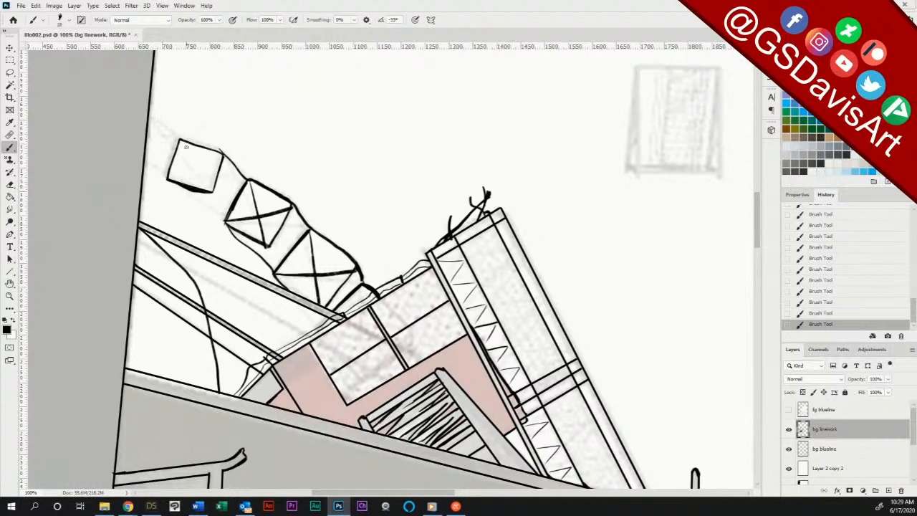
pyautogui.moveTo(181, 142); pyautogui.dragTo(183, 188)
pyautogui.moveTo(222, 153); pyautogui.dragTo(208, 187)
pyautogui.moveTo(202, 192); pyautogui.dragTo(198, 216)
pyautogui.moveTo(171, 182); pyautogui.dragTo(228, 224)
pyautogui.moveTo(183, 138); pyautogui.dragTo(223, 158)
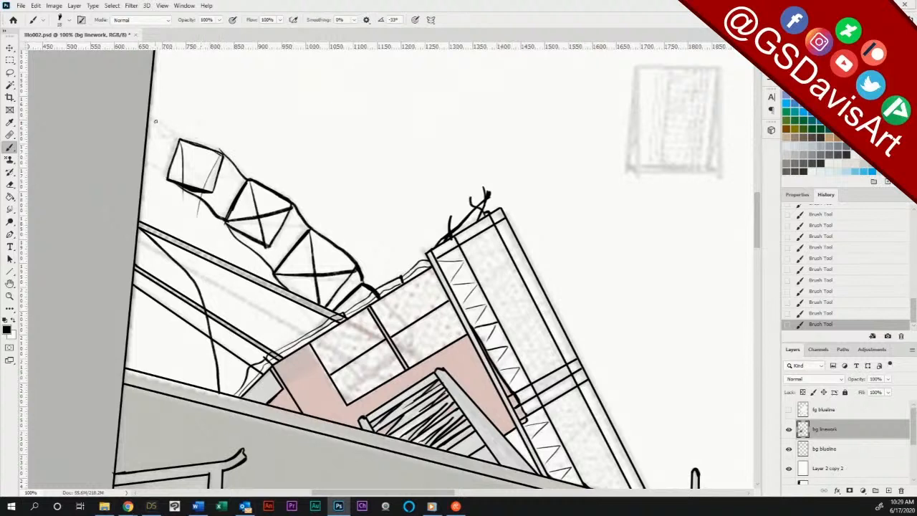
# Step: Brush the boom's partial end section against the tall building and thin inner rails running back through the box sections
pyautogui.moveTo(151, 114)
pyautogui.mouseDown()
pyautogui.moveTo(173, 160)
pyautogui.moveTo(149, 164)
pyautogui.moveTo(253, 235)
pyautogui.moveTo(208, 186)
pyautogui.moveTo(149, 151)
pyautogui.moveTo(151, 163)
pyautogui.moveTo(167, 132)
pyautogui.moveTo(151, 112)
pyautogui.moveTo(171, 130)
pyautogui.mouseUp()
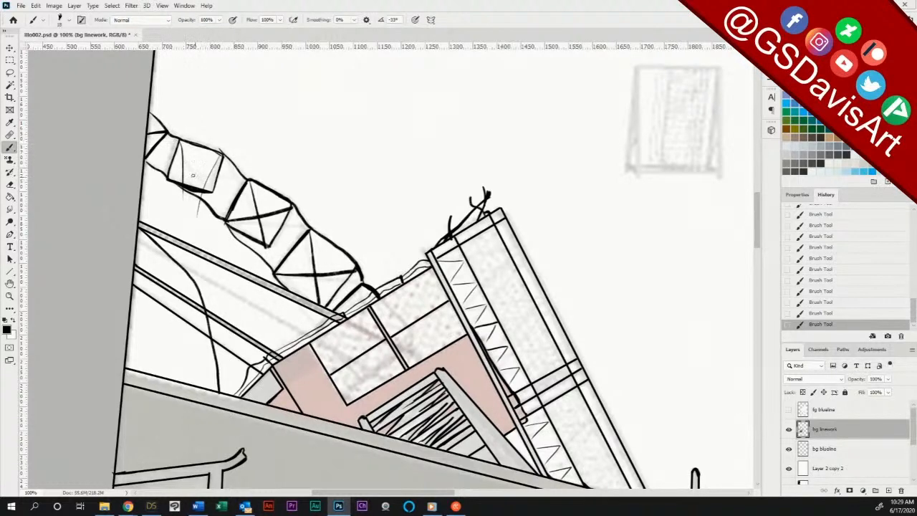
pyautogui.moveTo(149, 157)
pyautogui.mouseDown()
pyautogui.moveTo(205, 190)
pyautogui.moveTo(229, 223)
pyautogui.mouseUp()
pyautogui.moveTo(148, 148)
pyautogui.mouseDown()
pyautogui.moveTo(188, 148)
pyautogui.moveTo(293, 213)
pyautogui.moveTo(266, 248)
pyautogui.moveTo(283, 285)
pyautogui.mouseUp()
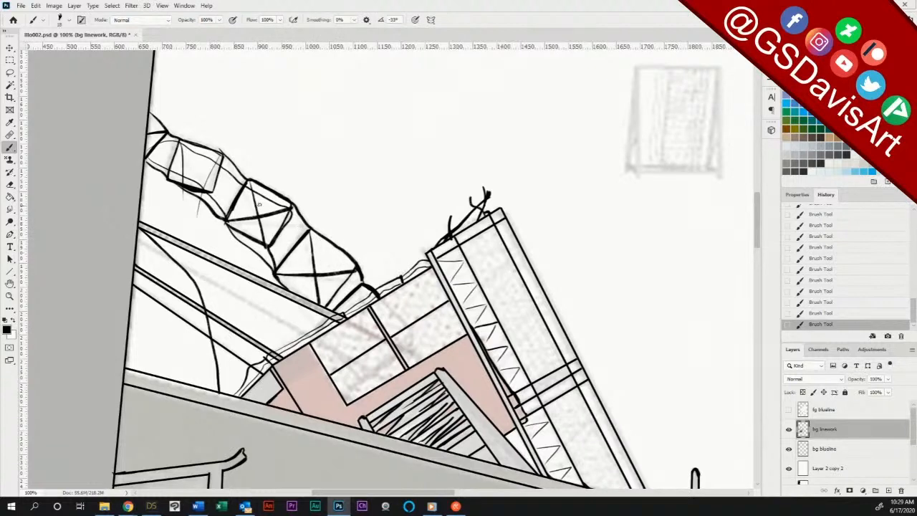
pyautogui.moveTo(214, 186)
pyautogui.mouseDown()
pyautogui.moveTo(267, 237)
pyautogui.moveTo(282, 271)
pyautogui.mouseUp()
# Step: Extend the wall crack to the top corner of the post beside the rubble and erase the overlapping linework there
pyautogui.moveTo(758, 231); pyautogui.dragTo(758, 272)
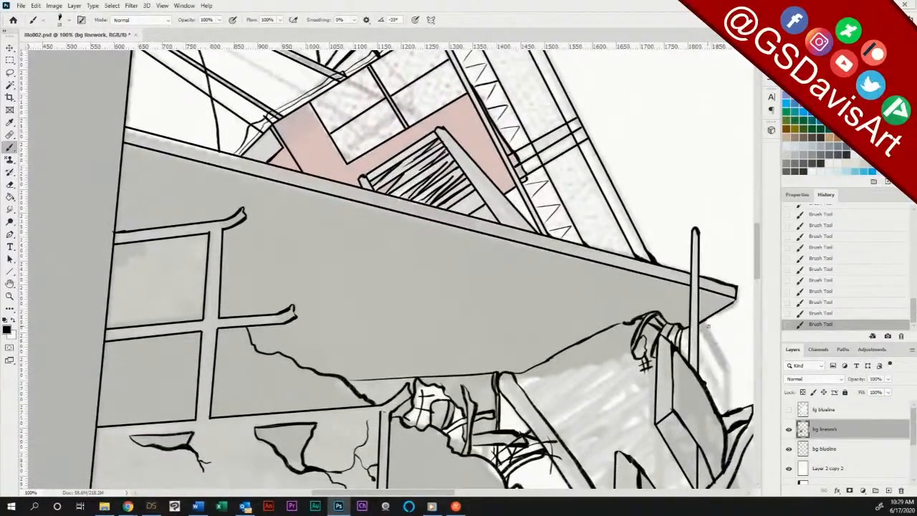
pyautogui.moveTo(448, 493); pyautogui.dragTo(460, 493)
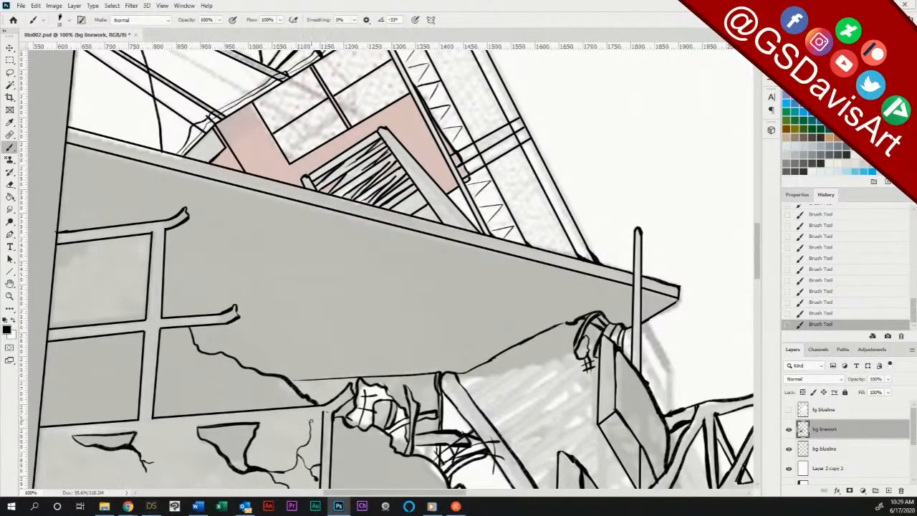
pyautogui.moveTo(311, 421); pyautogui.dragTo(320, 414)
pyautogui.click(10, 184)
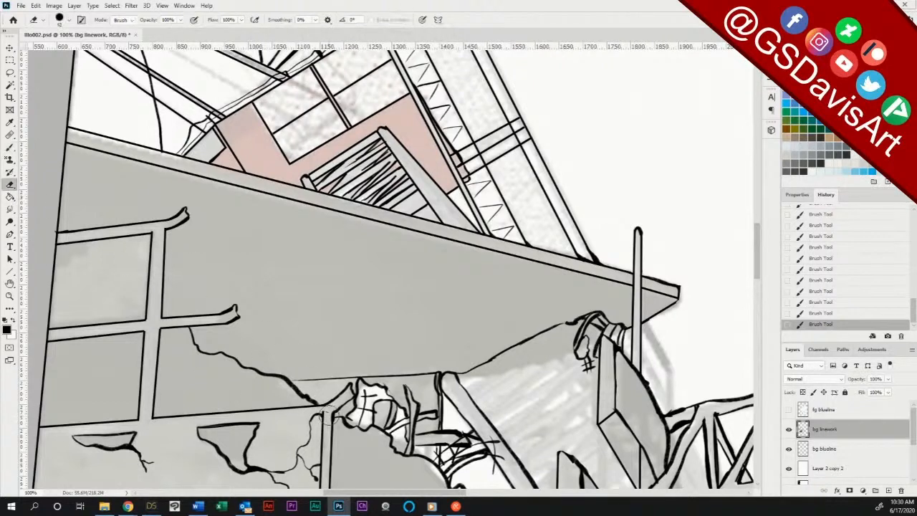
pyautogui.moveTo(319, 412); pyautogui.dragTo(330, 423)
# Step: Brush broken blocks and a jagged inner thickness along the sloping broken edge beneath the large grey wall
pyautogui.press('b')
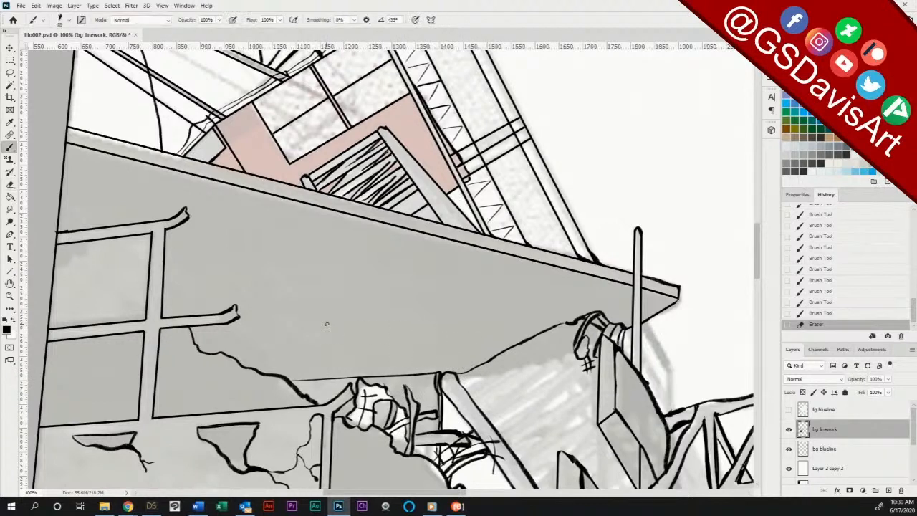
pyautogui.moveTo(472, 370)
pyautogui.mouseDown()
pyautogui.moveTo(502, 385)
pyautogui.moveTo(494, 363)
pyautogui.moveTo(536, 360)
pyautogui.moveTo(513, 348)
pyautogui.moveTo(532, 368)
pyautogui.moveTo(549, 365)
pyautogui.moveTo(531, 334)
pyautogui.mouseUp()
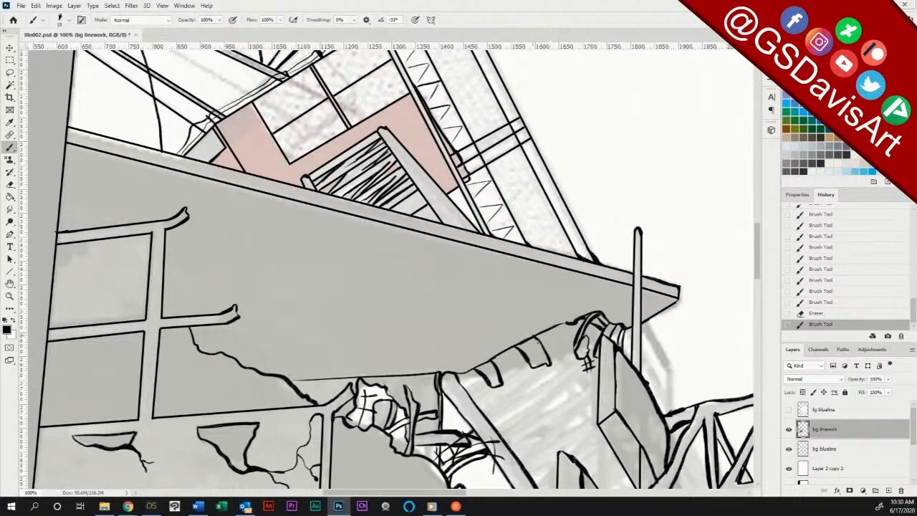
pyautogui.moveTo(500, 371)
pyautogui.mouseDown()
pyautogui.moveTo(568, 360)
pyautogui.moveTo(545, 364)
pyautogui.mouseUp()
pyautogui.moveTo(483, 378)
pyautogui.mouseDown()
pyautogui.moveTo(468, 394)
pyautogui.moveTo(487, 384)
pyautogui.moveTo(462, 373)
pyautogui.mouseUp()
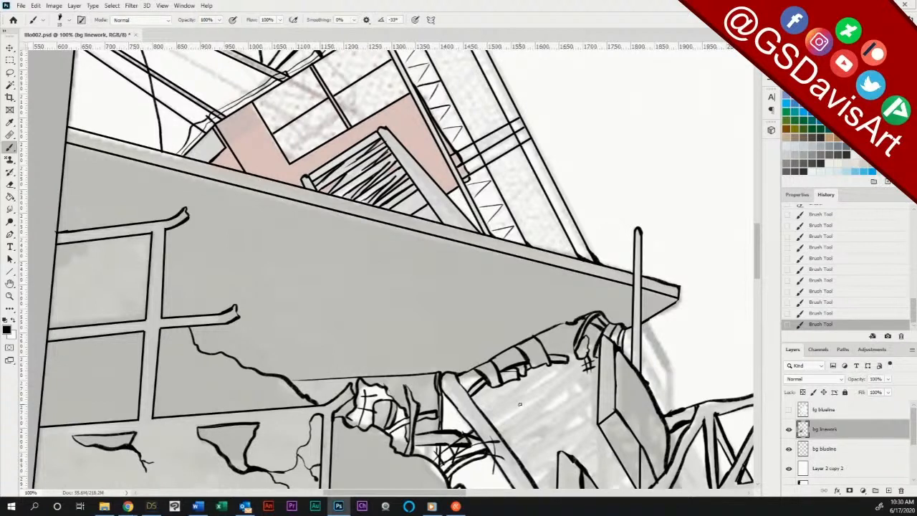
# Step: Brush thin branching cracks spreading up across the grey wall from its broken lower edge
pyautogui.moveTo(437, 381)
pyautogui.mouseDown()
pyautogui.moveTo(457, 371)
pyautogui.moveTo(431, 364)
pyautogui.mouseUp()
pyautogui.moveTo(392, 365); pyautogui.dragTo(470, 360)
pyautogui.moveTo(368, 270); pyautogui.dragTo(467, 343)
pyautogui.moveTo(488, 350); pyautogui.dragTo(493, 360)
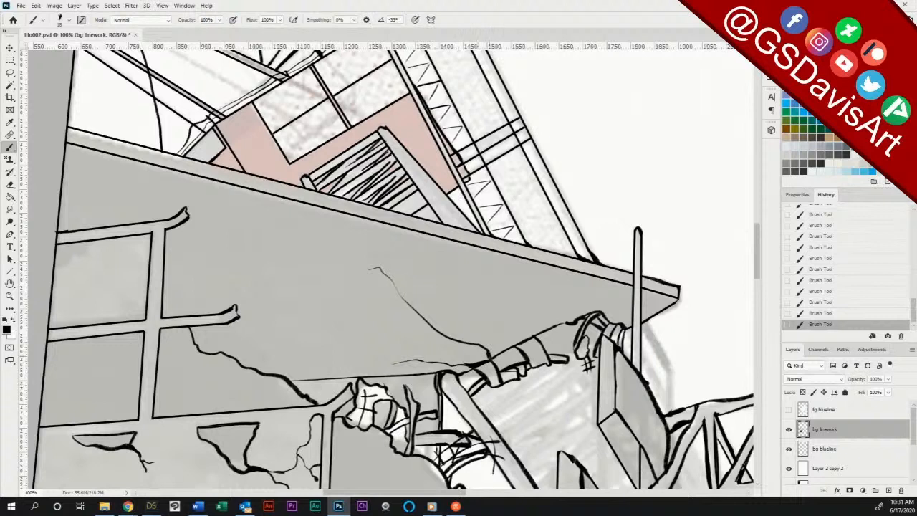
pyautogui.moveTo(453, 267)
pyautogui.mouseDown()
pyautogui.moveTo(468, 278)
pyautogui.moveTo(445, 334)
pyautogui.mouseUp()
pyautogui.moveTo(367, 339)
pyautogui.mouseDown()
pyautogui.moveTo(405, 316)
pyautogui.moveTo(423, 318)
pyautogui.mouseUp()
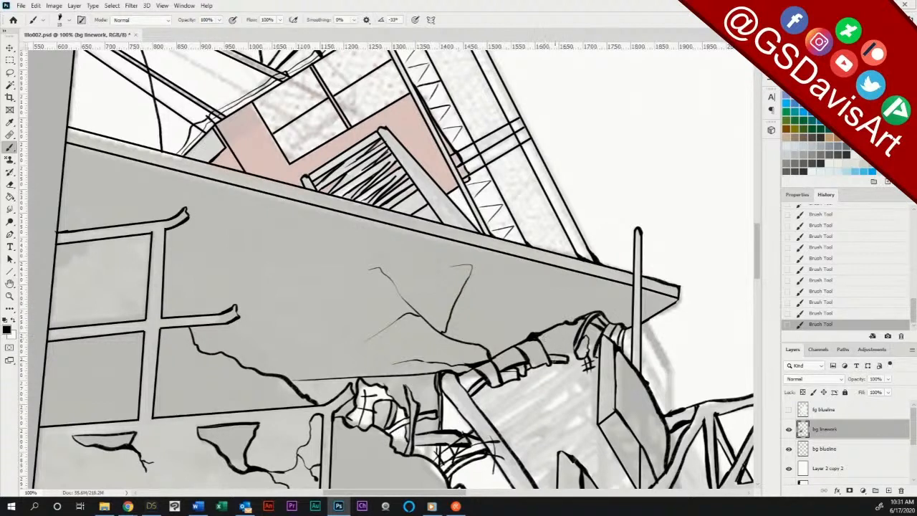
# Step: Brush diagonal hatching inside the broken edge and long slanted strokes beneath it, between the leaning beam and the upright slab
pyautogui.moveTo(543, 341); pyautogui.dragTo(582, 330)
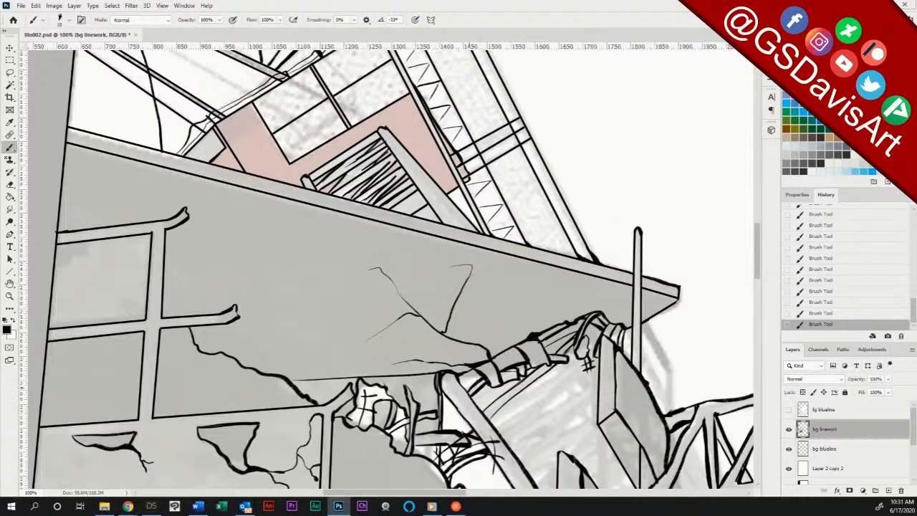
pyautogui.moveTo(467, 391); pyautogui.dragTo(481, 380)
pyautogui.moveTo(499, 428); pyautogui.dragTo(599, 362)
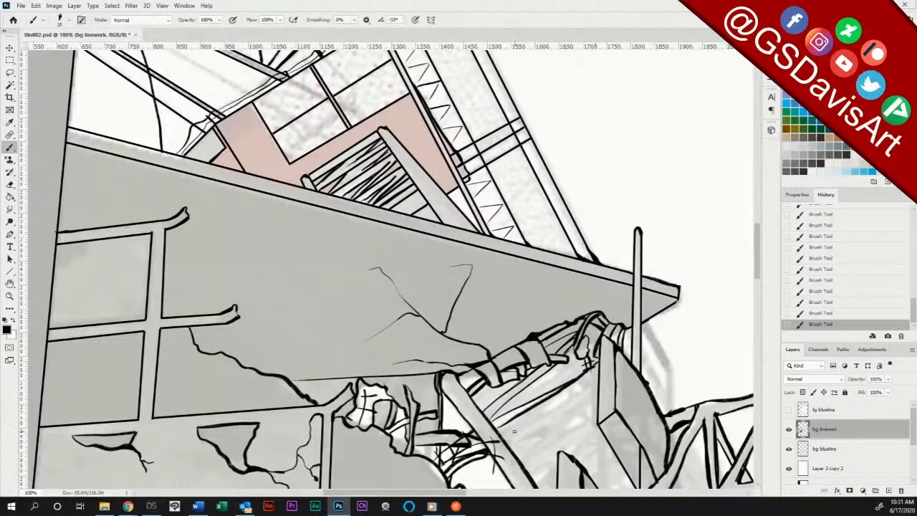
pyautogui.moveTo(505, 435); pyautogui.dragTo(600, 369)
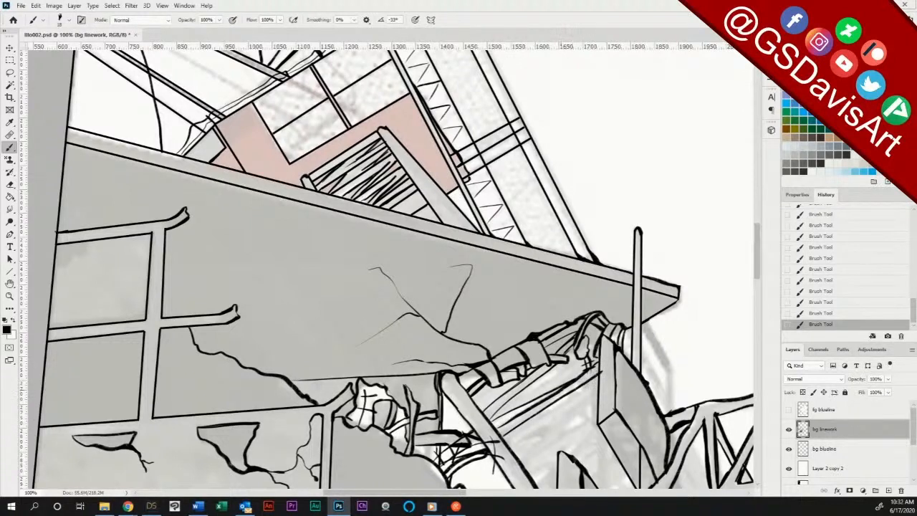
pyautogui.moveTo(504, 406)
pyautogui.mouseDown()
pyautogui.moveTo(588, 367)
pyautogui.moveTo(491, 420)
pyautogui.mouseUp()
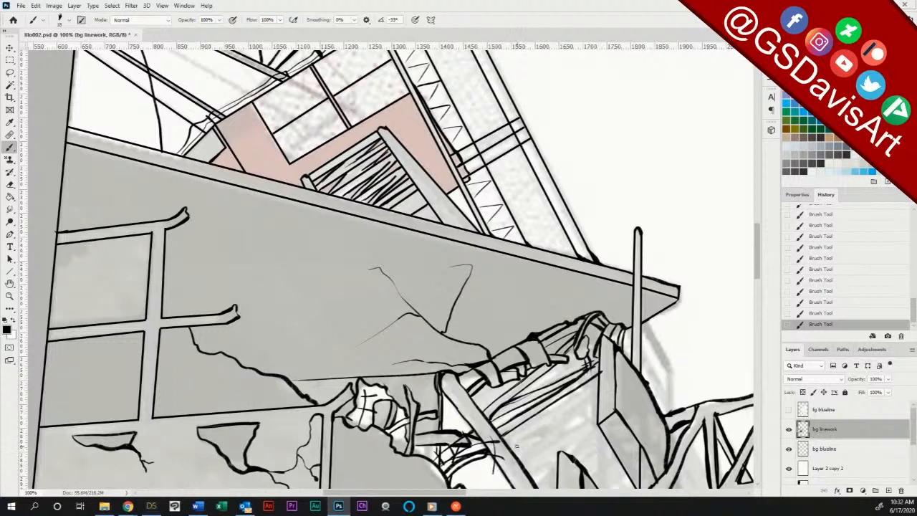
pyautogui.moveTo(511, 440); pyautogui.dragTo(592, 400)
pyautogui.moveTo(502, 435)
pyautogui.mouseDown()
pyautogui.moveTo(599, 392)
pyautogui.moveTo(507, 445)
pyautogui.mouseUp()
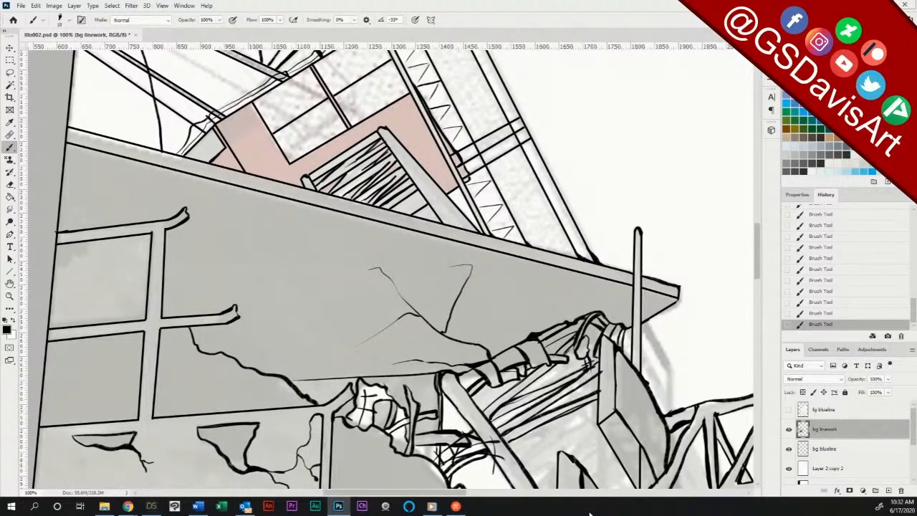
# Step: Erase stray and overlapping parts of the slanted strokes between the leaning beam and the upright slab
pyautogui.click(10, 184)
pyautogui.moveTo(506, 434)
pyautogui.mouseDown()
pyautogui.moveTo(589, 401)
pyautogui.moveTo(521, 418)
pyautogui.moveTo(583, 365)
pyautogui.mouseUp()
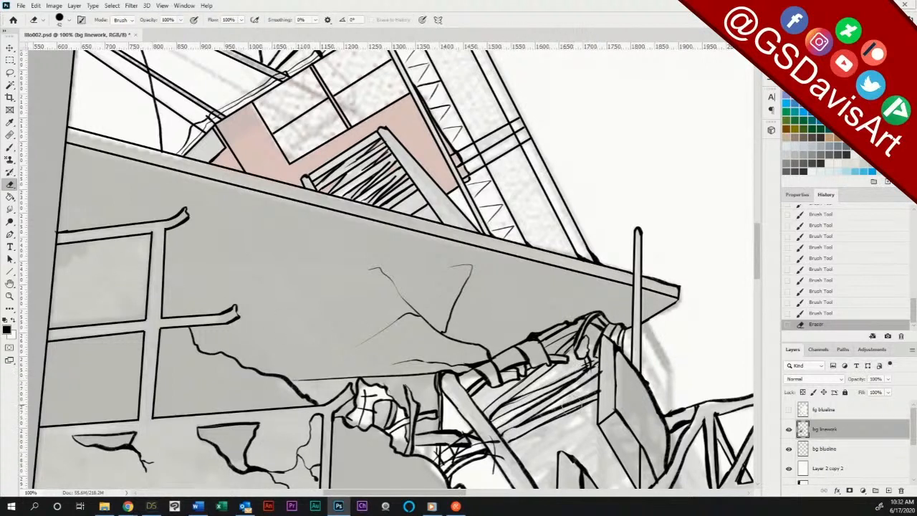
pyautogui.moveTo(587, 400)
pyautogui.mouseDown()
pyautogui.moveTo(600, 391)
pyautogui.moveTo(602, 369)
pyautogui.moveTo(608, 402)
pyautogui.mouseUp()
pyautogui.moveTo(649, 379); pyautogui.dragTo(654, 387)
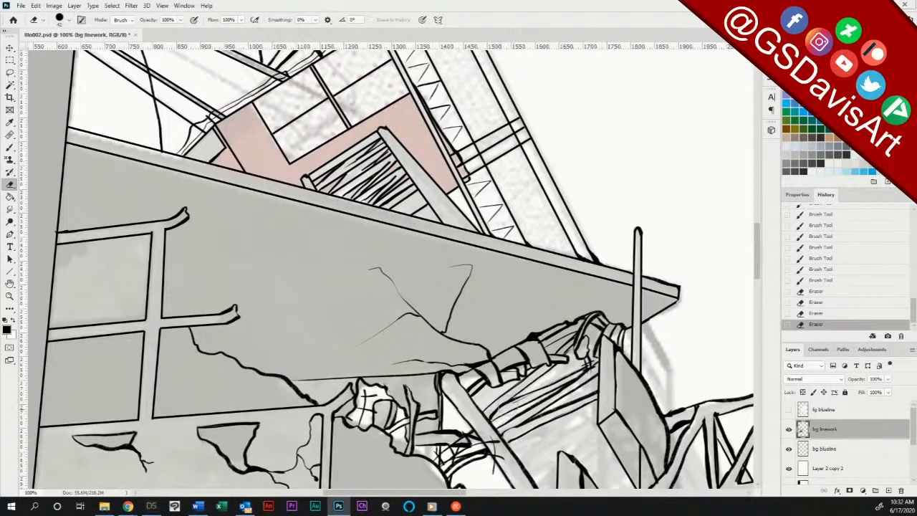
pyautogui.moveTo(492, 421)
pyautogui.mouseDown()
pyautogui.moveTo(536, 393)
pyautogui.moveTo(539, 400)
pyautogui.mouseUp()
# Step: Brush short slanted strokes under the broken edge beside the top of the leaning beam
pyautogui.click(11, 147)
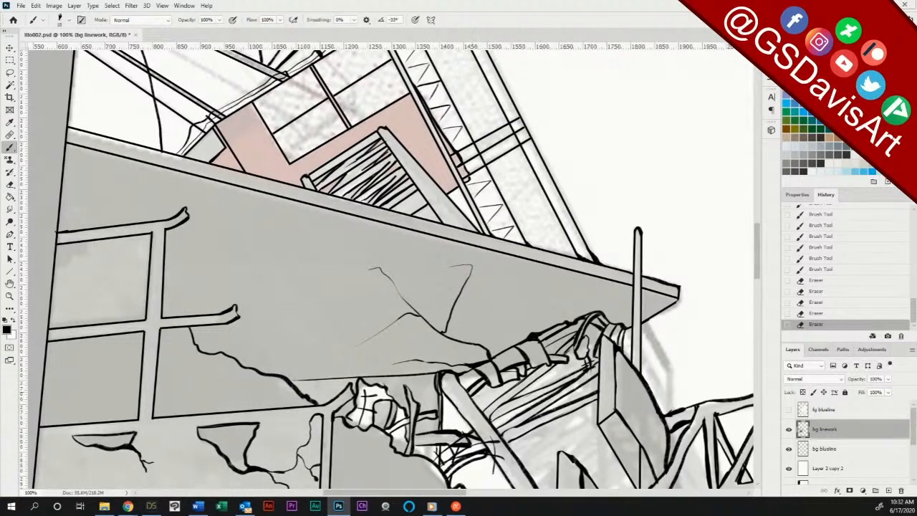
pyautogui.moveTo(474, 397); pyautogui.dragTo(504, 388)
pyautogui.moveTo(476, 397)
pyautogui.mouseDown()
pyautogui.moveTo(521, 380)
pyautogui.moveTo(495, 389)
pyautogui.moveTo(508, 384)
pyautogui.mouseUp()
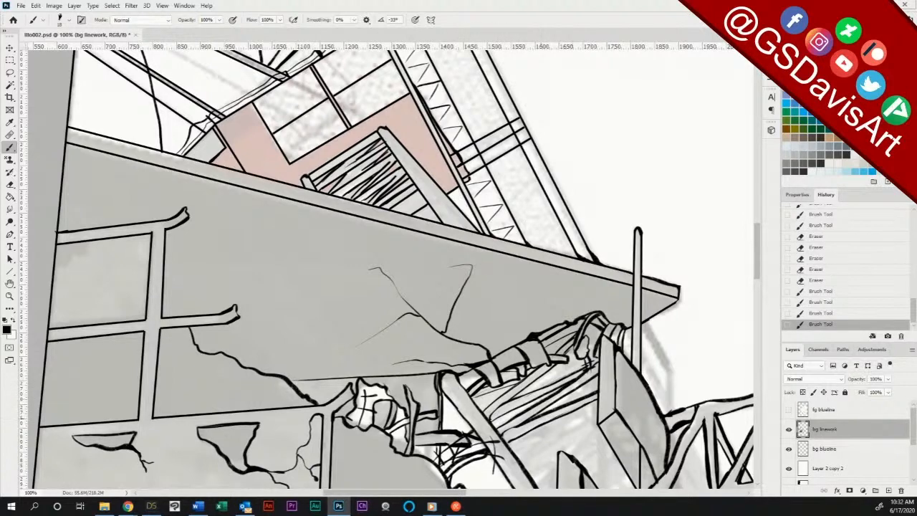
# Step: Brush the bent bracket outlines beside the thin vertical pole, below the roof tip and behind the upright slab
pyautogui.scroll(-2, 757, 271)
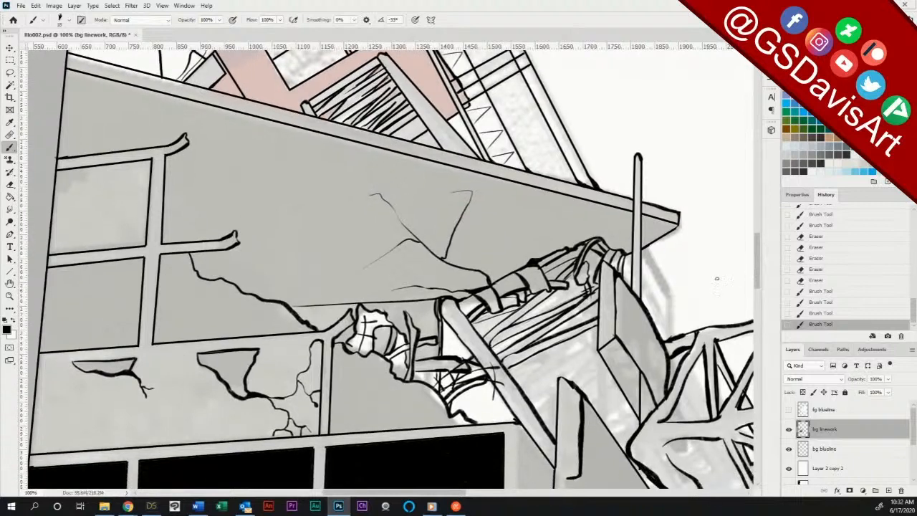
pyautogui.moveTo(647, 247)
pyautogui.mouseDown()
pyautogui.moveTo(673, 289)
pyautogui.moveTo(670, 335)
pyautogui.mouseUp()
pyautogui.moveTo(645, 253)
pyautogui.mouseDown()
pyautogui.moveTo(668, 300)
pyautogui.moveTo(664, 319)
pyautogui.mouseUp()
pyautogui.moveTo(638, 277)
pyautogui.mouseDown()
pyautogui.moveTo(663, 312)
pyautogui.moveTo(664, 343)
pyautogui.moveTo(652, 294)
pyautogui.moveTo(628, 262)
pyautogui.mouseUp()
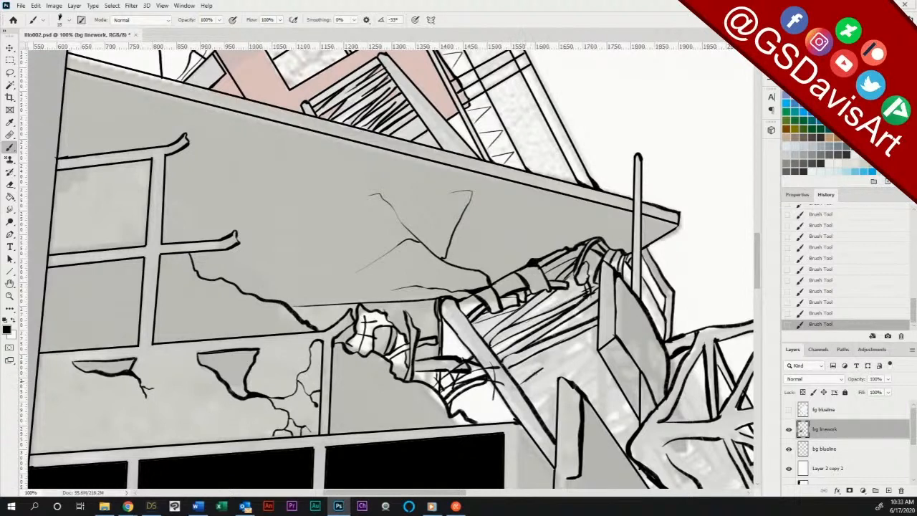
# Step: Brush further long slanted strokes across the lower part of the gap between the leaning beam and the upright slab
pyautogui.moveTo(507, 370)
pyautogui.mouseDown()
pyautogui.moveTo(545, 367)
pyautogui.moveTo(585, 334)
pyautogui.moveTo(589, 343)
pyautogui.moveTo(597, 326)
pyautogui.mouseUp()
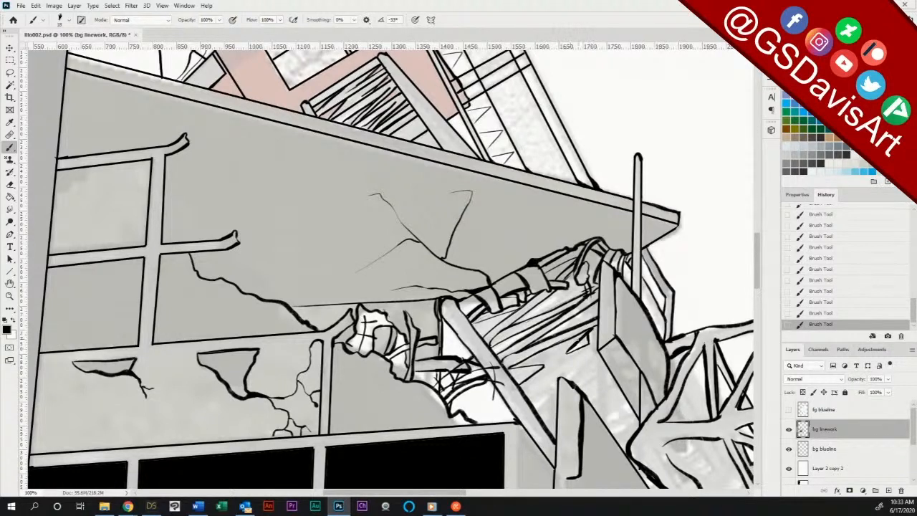
pyautogui.moveTo(547, 348); pyautogui.dragTo(585, 330)
pyautogui.moveTo(592, 329); pyautogui.dragTo(605, 323)
pyautogui.moveTo(524, 384); pyautogui.dragTo(600, 337)
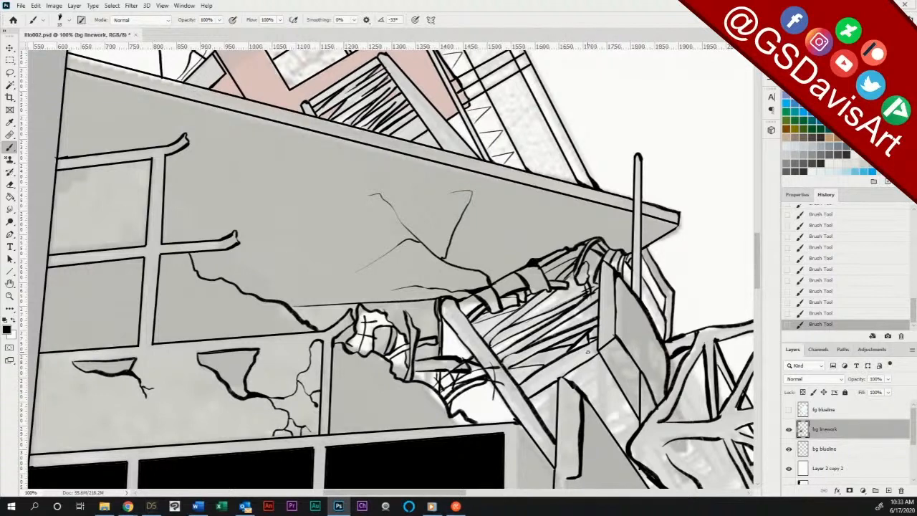
# Step: Brush a thin, nearly vertical support with a short cross stroke below the lower corner of the upright slab
pyautogui.scroll(-4, 588, 351)
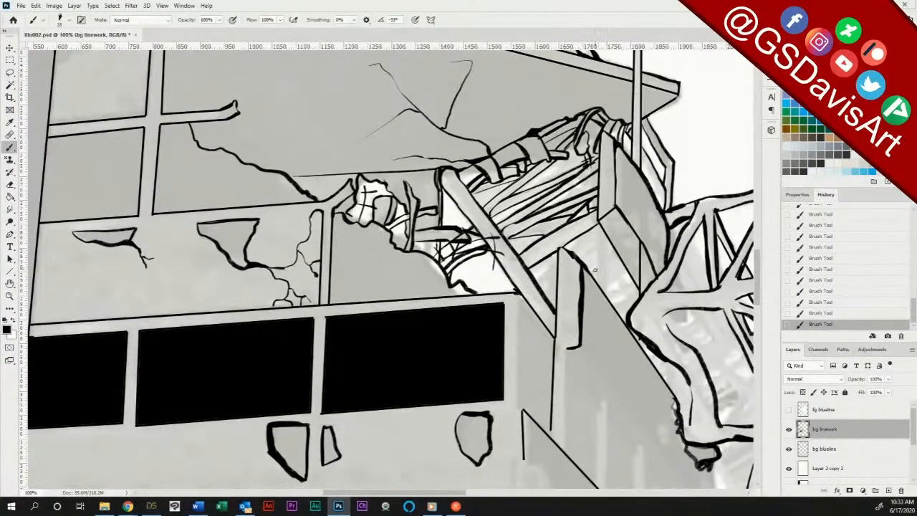
pyautogui.moveTo(600, 224); pyautogui.dragTo(599, 278)
pyautogui.moveTo(604, 231); pyautogui.dragTo(611, 303)
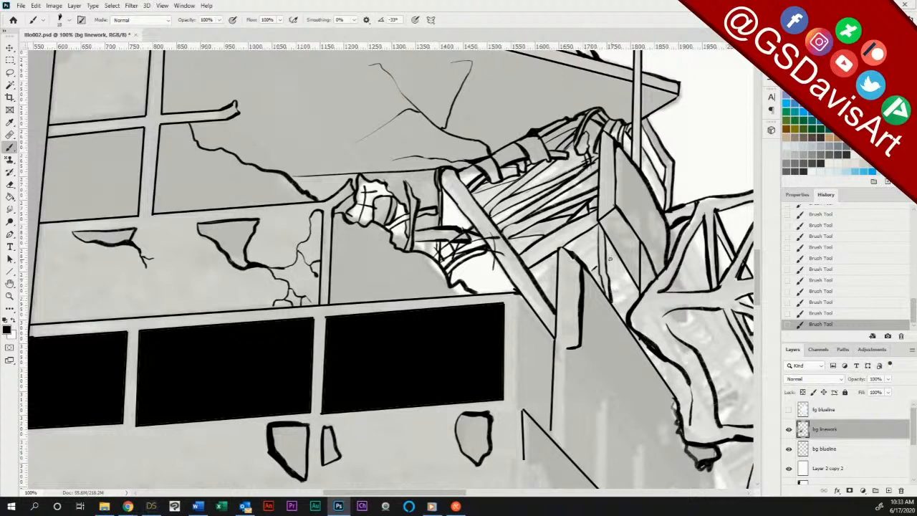
pyautogui.moveTo(608, 259); pyautogui.dragTo(617, 254)
# Step: Brush a peaked top onto the short post beside the leaning beam and erase the overlapping line there
pyautogui.moveTo(557, 252)
pyautogui.mouseDown()
pyautogui.moveTo(549, 297)
pyautogui.moveTo(550, 265)
pyautogui.moveTo(568, 242)
pyautogui.mouseUp()
pyautogui.press('e')
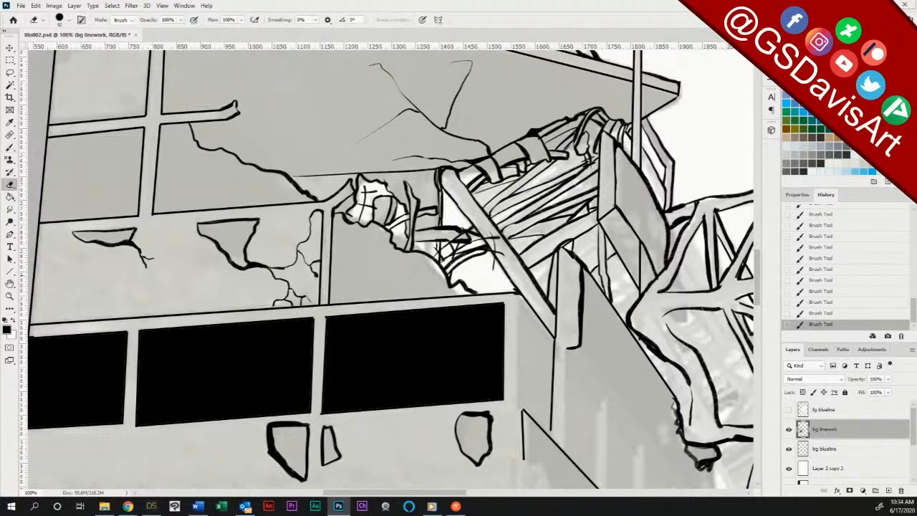
pyautogui.moveTo(566, 244)
pyautogui.mouseDown()
pyautogui.moveTo(559, 251)
pyautogui.moveTo(573, 238)
pyautogui.moveTo(554, 257)
pyautogui.moveTo(572, 239)
pyautogui.moveTo(581, 249)
pyautogui.mouseUp()
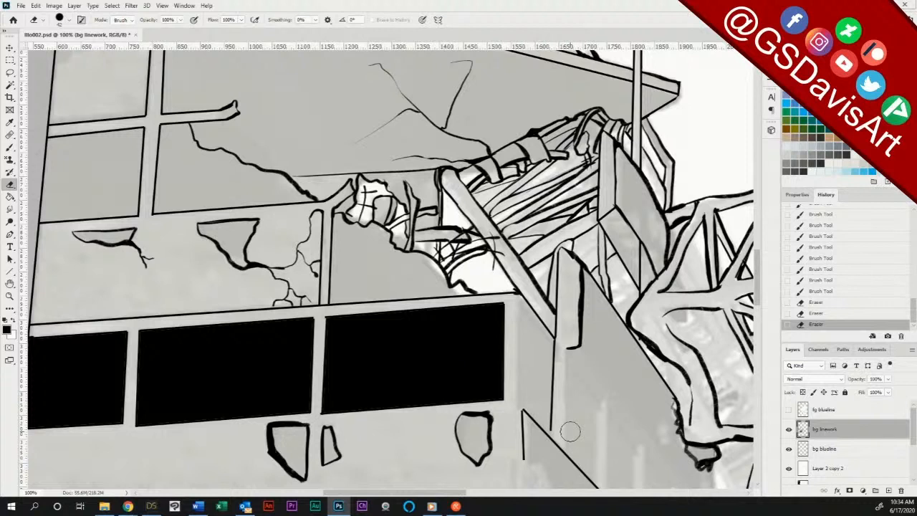
# Step: Brush short debris strokes into the gaps around the short post and the thin support below the slab
pyautogui.click(11, 147)
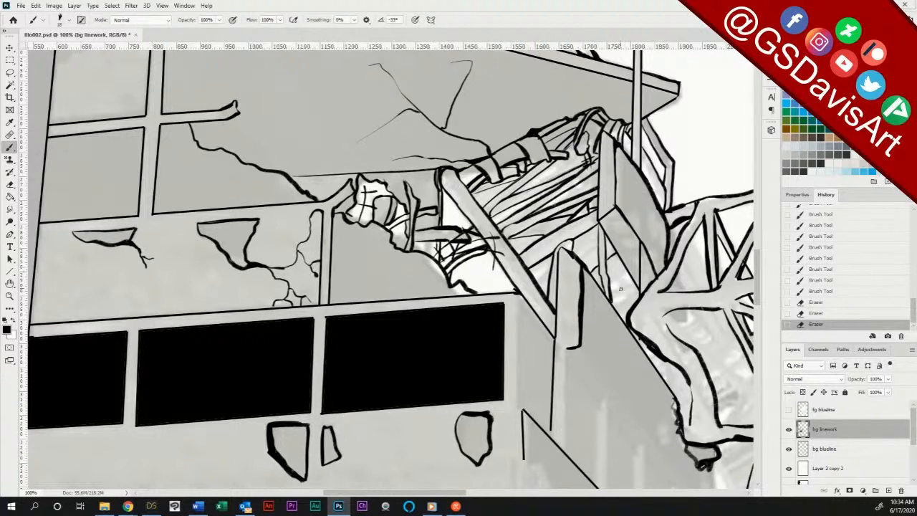
pyautogui.moveTo(613, 304); pyautogui.dragTo(620, 310)
pyautogui.click(601, 234)
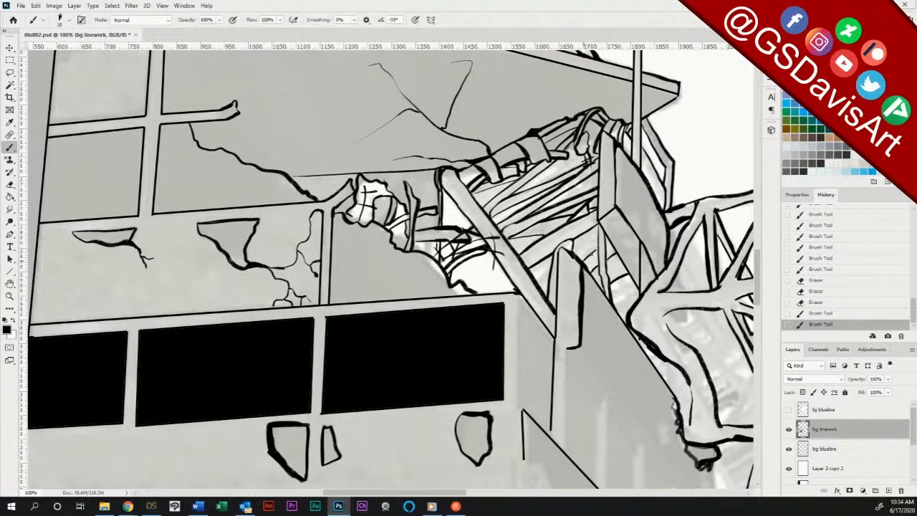
pyautogui.click(584, 260)
pyautogui.click(592, 247)
pyautogui.click(609, 239)
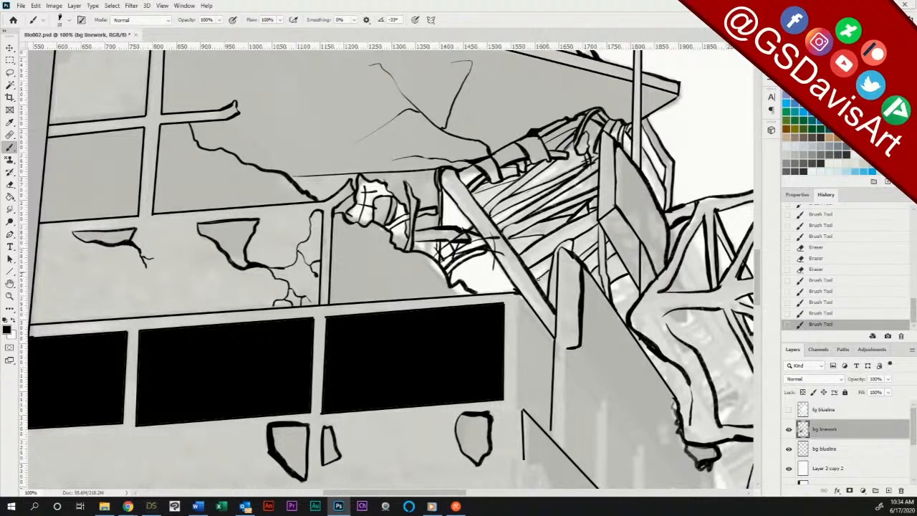
pyautogui.click(544, 279)
pyautogui.click(536, 272)
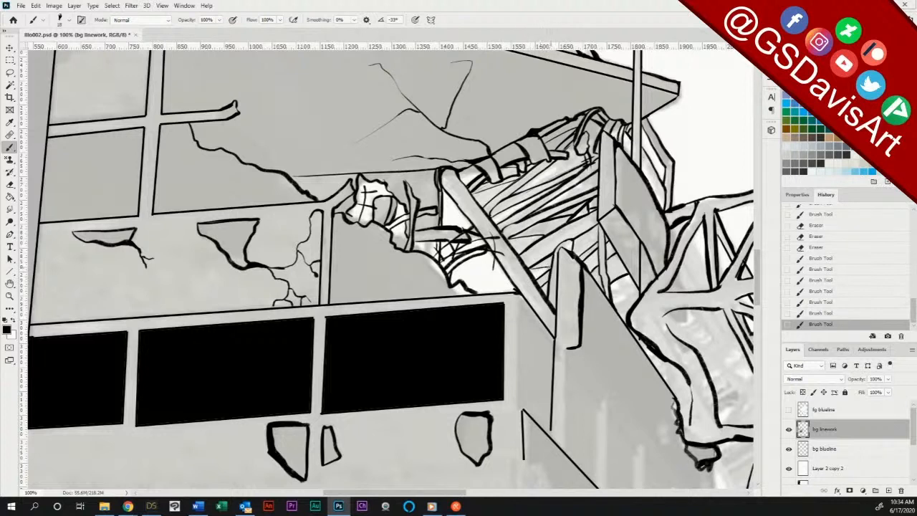
pyautogui.click(538, 270)
pyautogui.moveTo(577, 252); pyautogui.dragTo(611, 253)
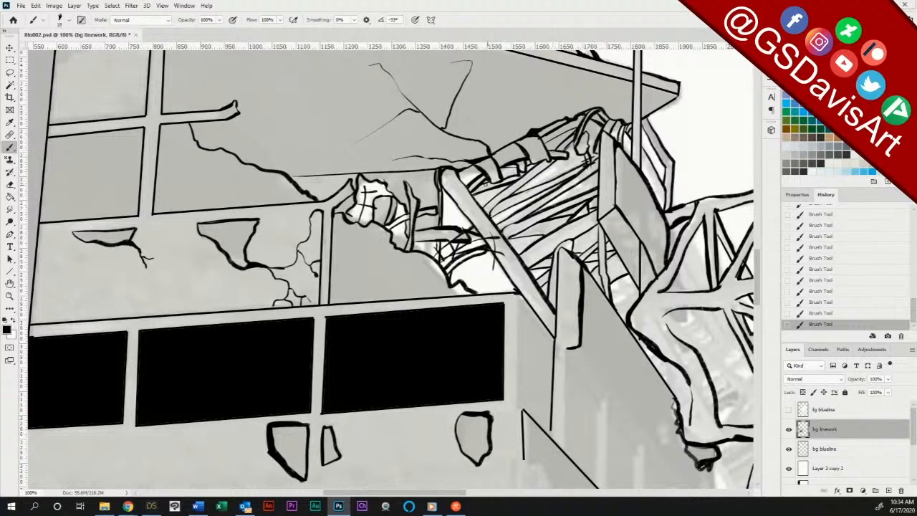
# Step: Erase a stray mark near the top of the leaning beam and redraw the short line there with the brush
pyautogui.press('e')
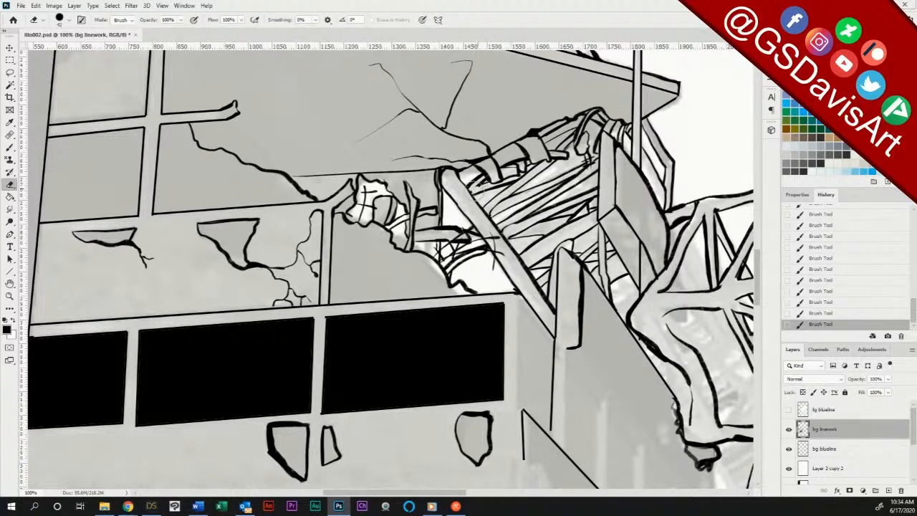
pyautogui.moveTo(479, 196)
pyautogui.mouseDown()
pyautogui.moveTo(473, 185)
pyautogui.moveTo(478, 195)
pyautogui.mouseUp()
pyautogui.click(10, 147)
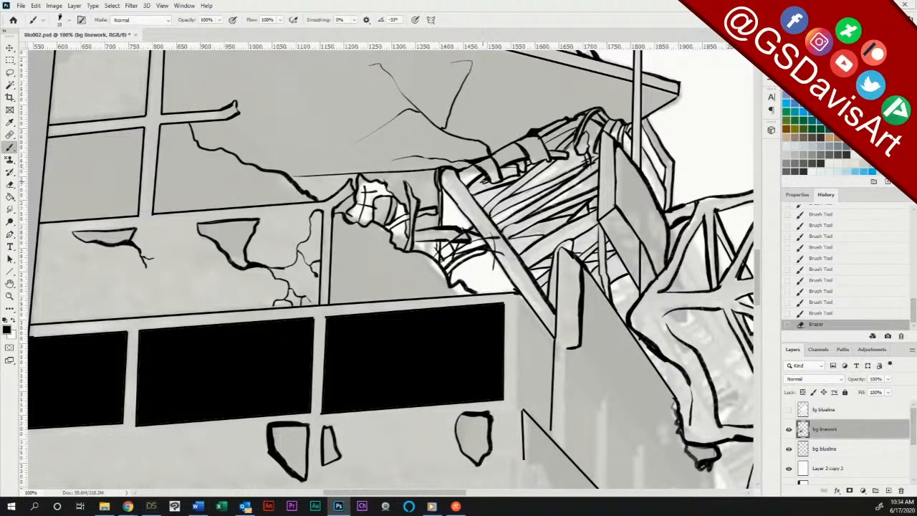
pyautogui.moveTo(477, 181); pyautogui.dragTo(484, 185)
# Step: Brush the inner contour and stippling on the lower end of the boom's bent tube and thicken its broken edge
pyautogui.moveTo(678, 334)
pyautogui.mouseDown()
pyautogui.moveTo(712, 390)
pyautogui.moveTo(693, 393)
pyautogui.moveTo(691, 426)
pyautogui.moveTo(691, 414)
pyautogui.moveTo(741, 427)
pyautogui.moveTo(692, 434)
pyautogui.moveTo(712, 440)
pyautogui.moveTo(722, 425)
pyautogui.moveTo(688, 428)
pyautogui.mouseUp()
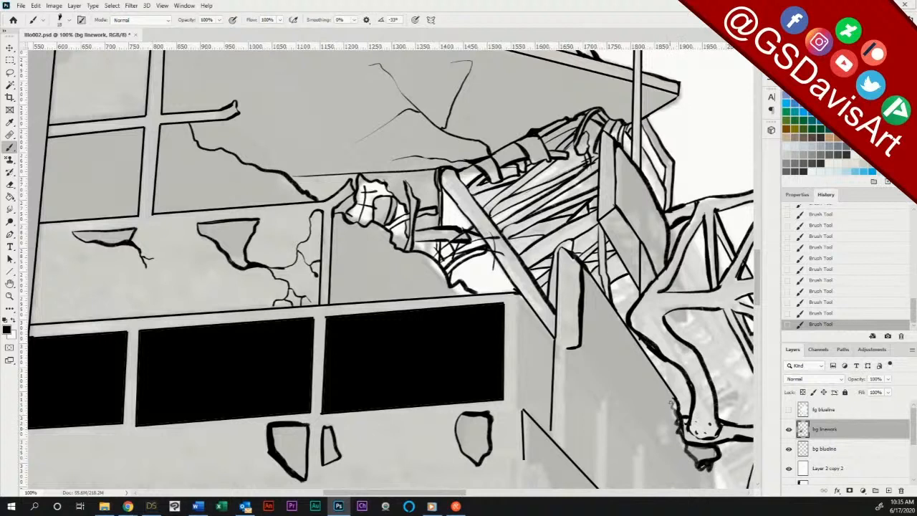
pyautogui.moveTo(671, 399); pyautogui.dragTo(697, 467)
pyautogui.click(11, 271)
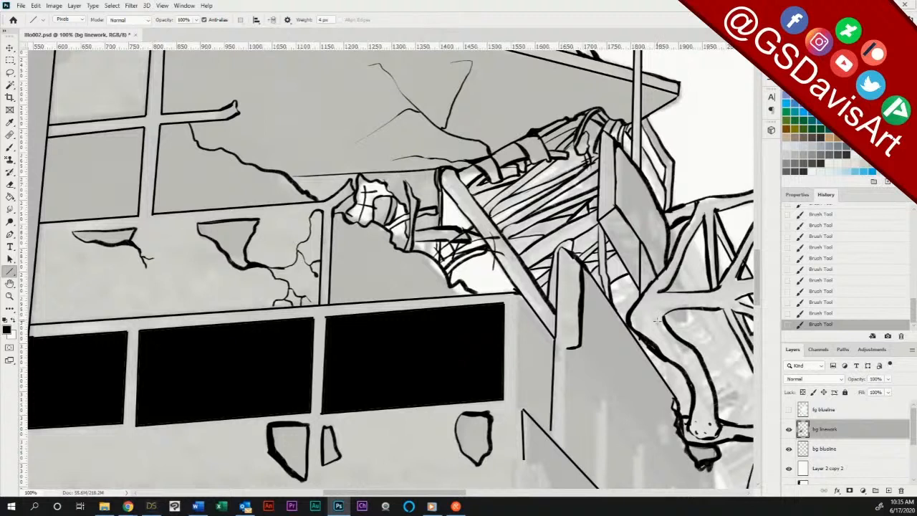
pyautogui.moveTo(715, 287); pyautogui.dragTo(670, 321)
pyautogui.hotkey('ctrl', 'z')
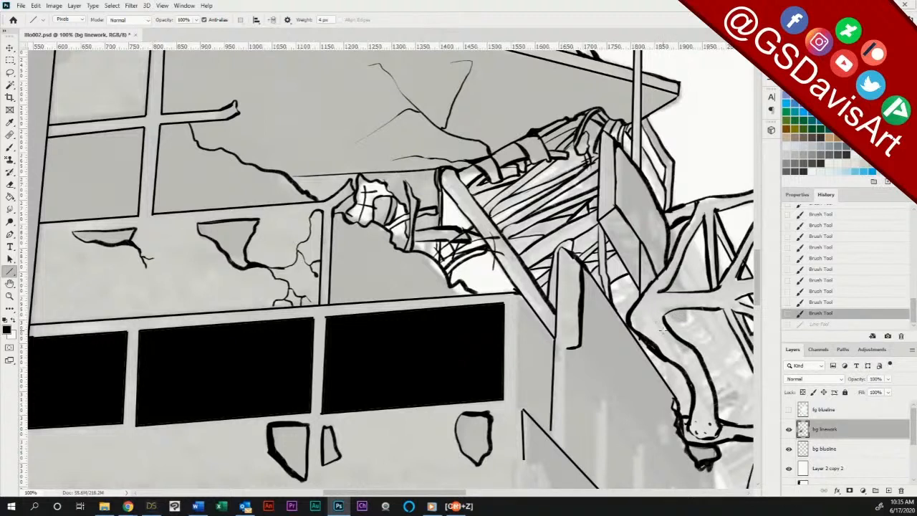
# Step: Brush stippling on the bent tube's upper elbow and contour lines down its length, then erase the stray marks beside it
pyautogui.press('b')
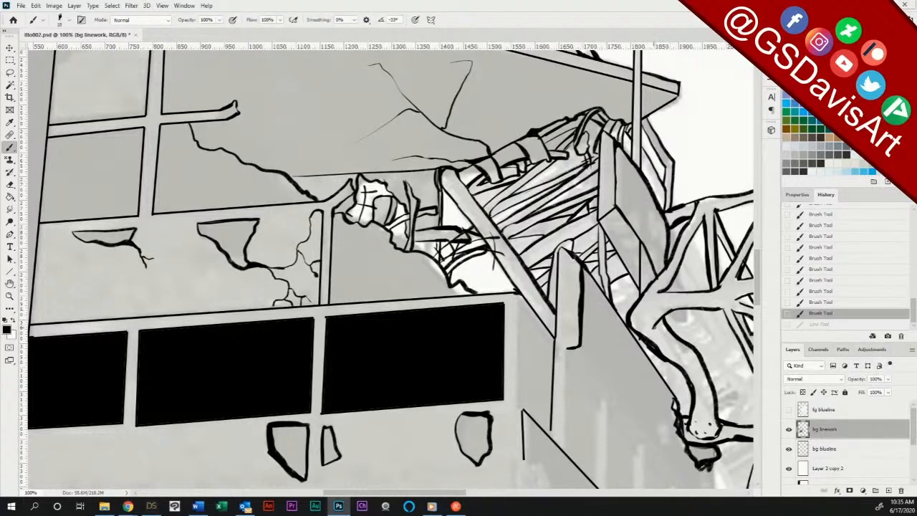
pyautogui.moveTo(652, 329); pyautogui.dragTo(644, 333)
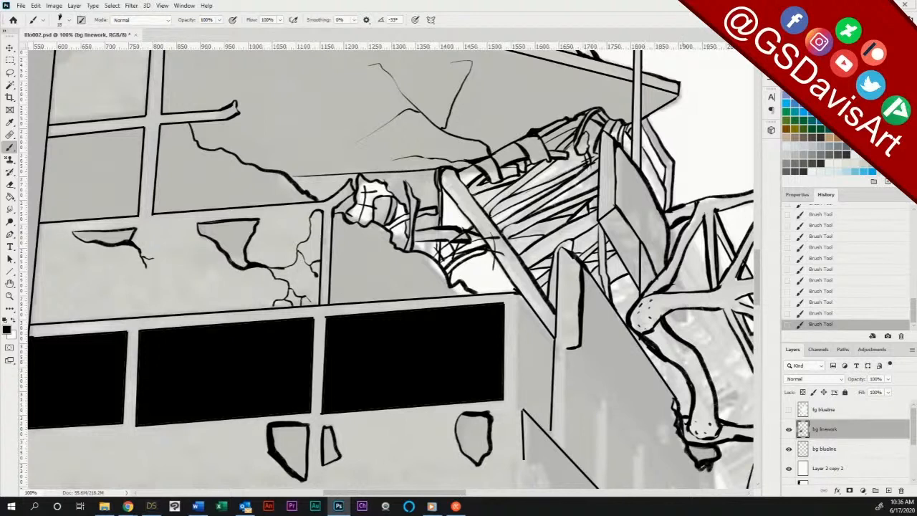
pyautogui.moveTo(655, 334)
pyautogui.mouseDown()
pyautogui.moveTo(701, 380)
pyautogui.moveTo(708, 415)
pyautogui.mouseUp()
pyautogui.press('e')
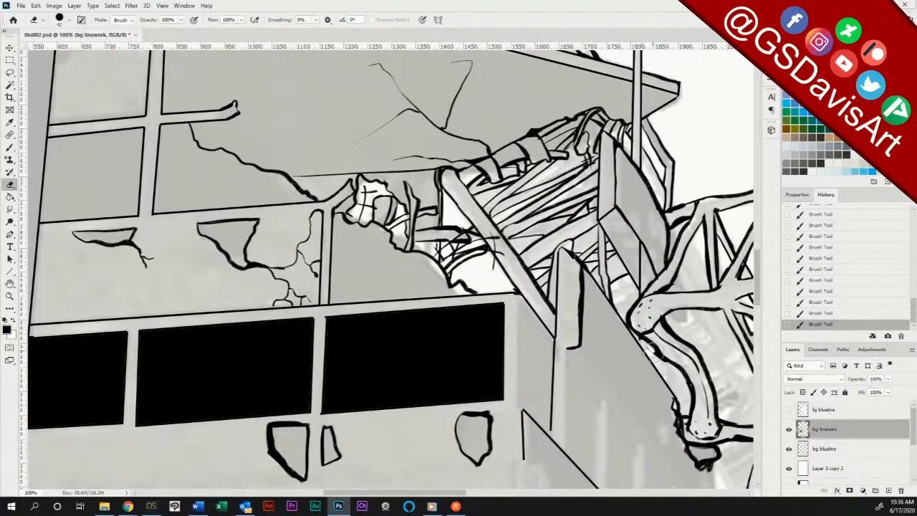
pyautogui.moveTo(660, 359)
pyautogui.mouseDown()
pyautogui.moveTo(689, 362)
pyautogui.moveTo(696, 337)
pyautogui.moveTo(639, 340)
pyautogui.moveTo(663, 369)
pyautogui.mouseUp()
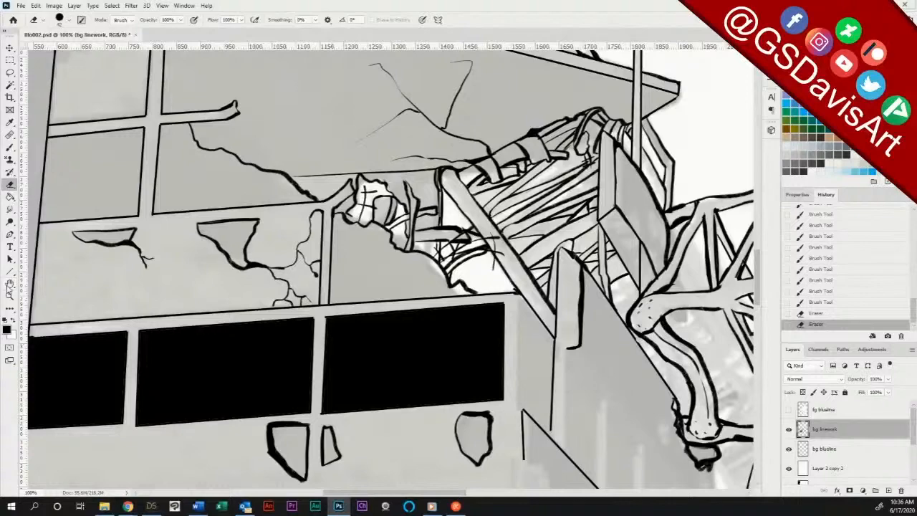
# Step: Check the whole illustration with the white overlay Layer 2 copy 2 hidden, and show the overlay again
pyautogui.click(10, 296)
pyautogui.keyDown('alt'); pyautogui.click(579, 354); pyautogui.keyUp('alt')
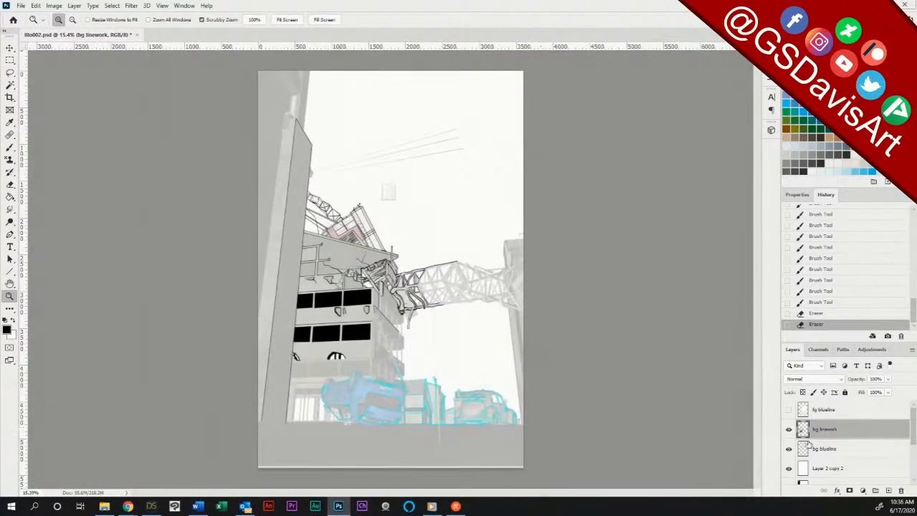
pyautogui.click(789, 470)
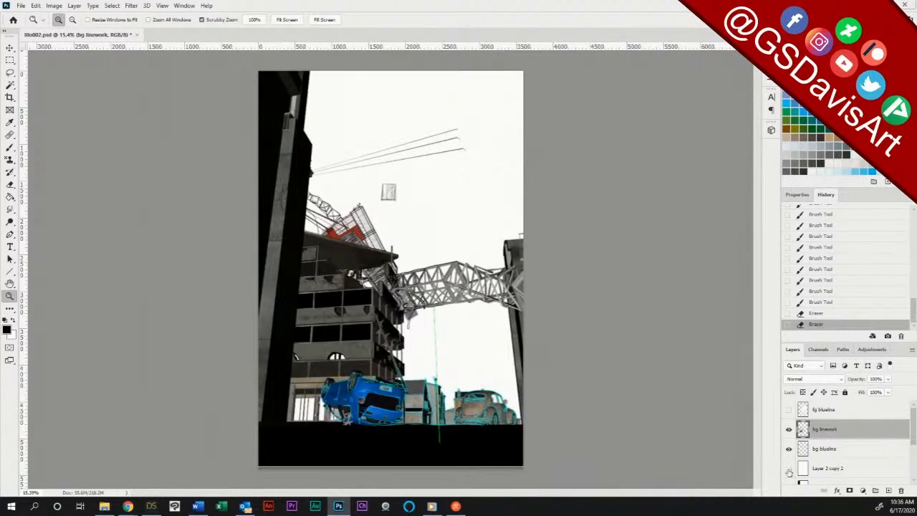
pyautogui.click(789, 469)
# Step: Duplicate the white overlay Layer 2 copy 2
pyautogui.click(834, 470)
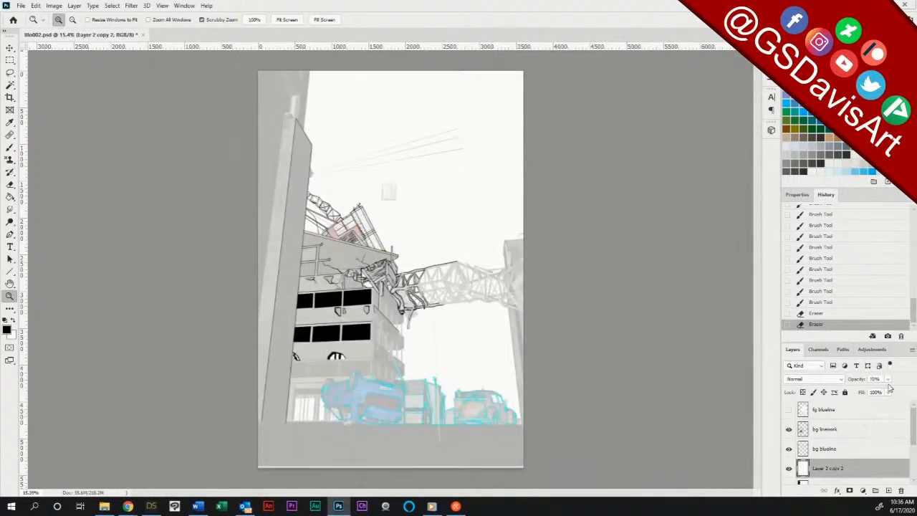
pyautogui.hotkey('ctrl', 'j')
pyautogui.hotkey('ctrl', 'j')
pyautogui.press('7')
pyautogui.press('2')
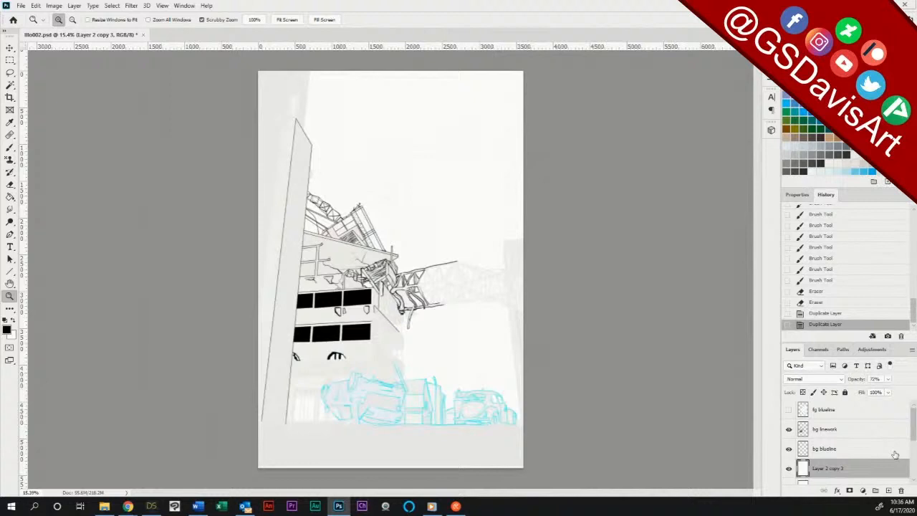
# Step: Set the duplicated white overlay's opacity to 100% and hide that layer
pyautogui.click(888, 380)
pyautogui.moveTo(890, 393); pyautogui.dragTo(907, 398)
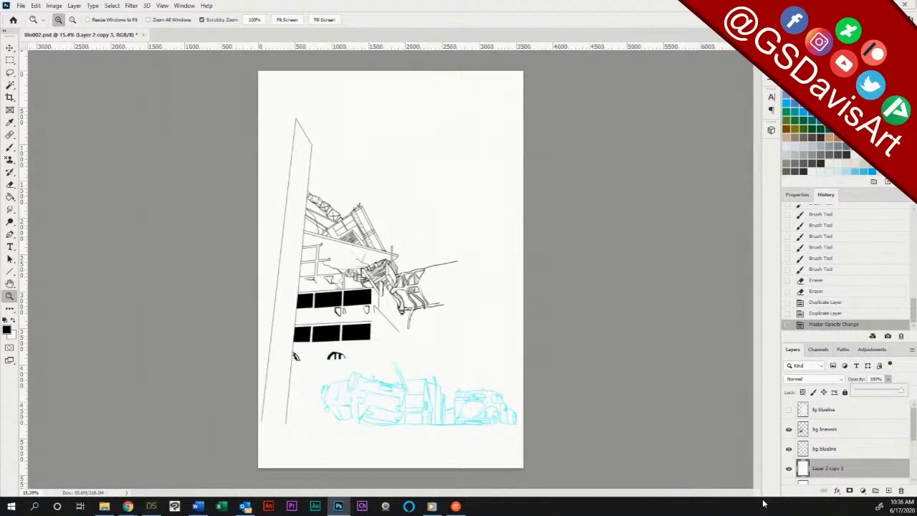
pyautogui.click(789, 469)
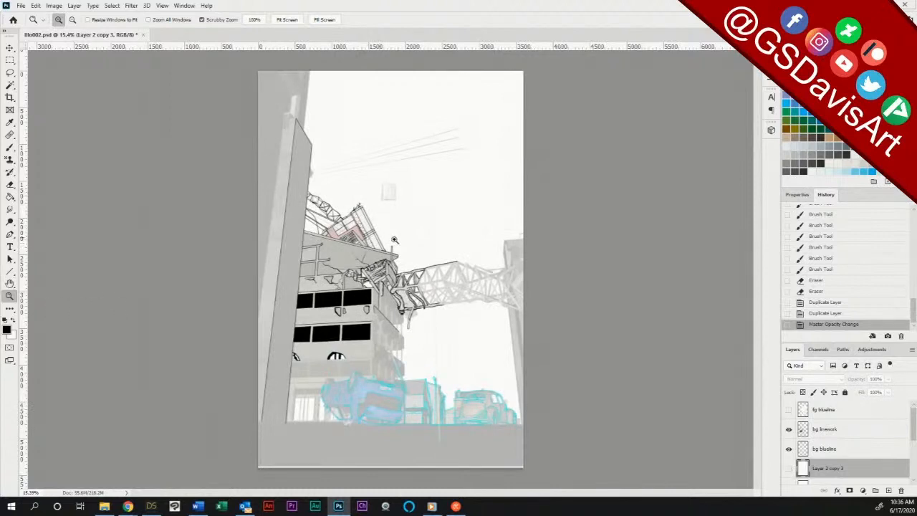
# Step: On the bg linework layer, draw a straight line across the crane cab's red panel, just above the hatched grille
pyautogui.moveTo(395, 287); pyautogui.dragTo(430, 251)
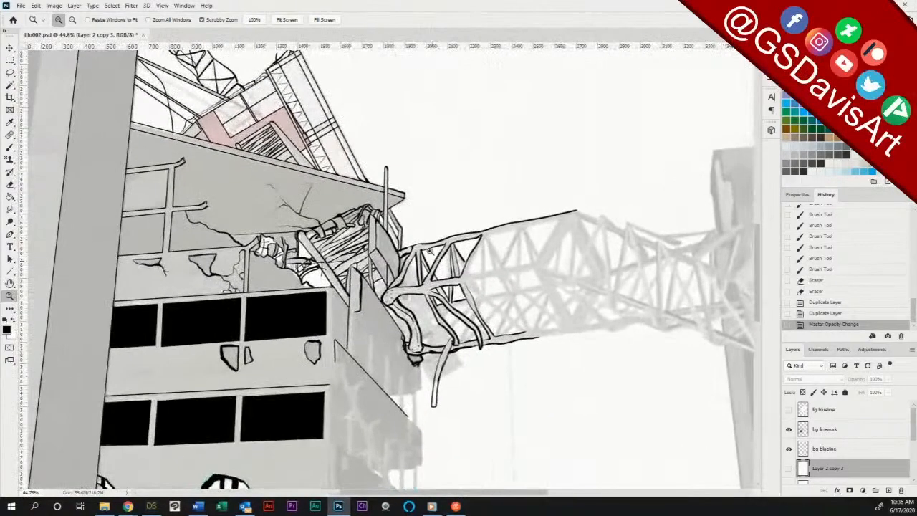
pyautogui.moveTo(254, 132); pyautogui.dragTo(284, 122)
pyautogui.press('b')
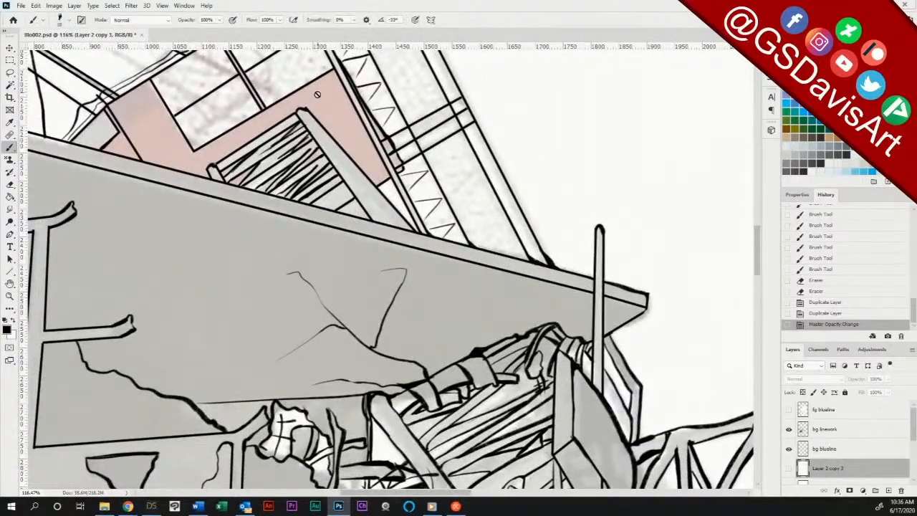
pyautogui.click(10, 271)
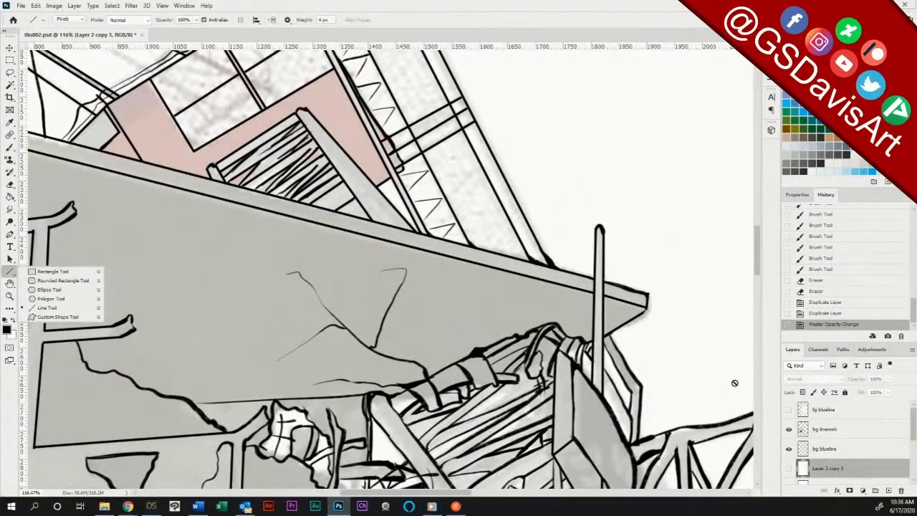
pyautogui.click(833, 430)
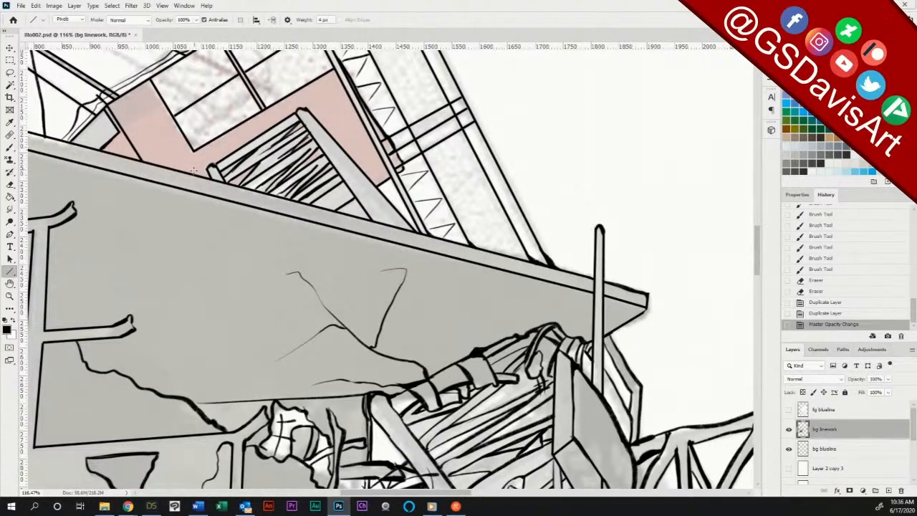
pyautogui.moveTo(192, 172); pyautogui.dragTo(339, 78)
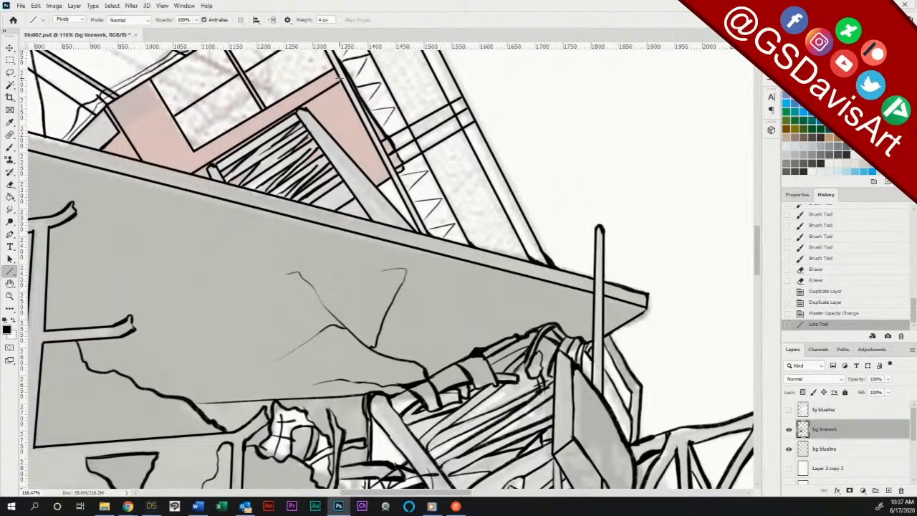
# Step: Draw a straight diagonal brace across the upper bay of the crane's tilted frame, from its top corner to the crossbars
pyautogui.moveTo(760, 259); pyautogui.dragTo(764, 240)
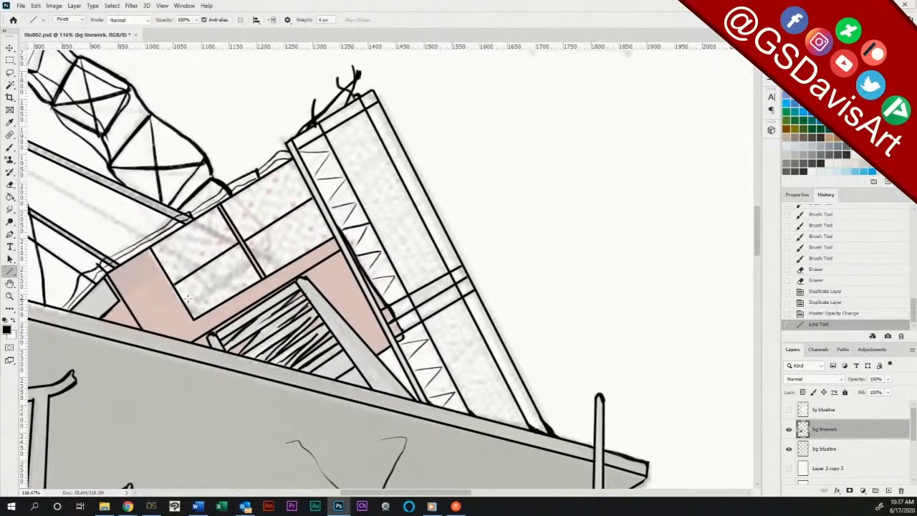
pyautogui.moveTo(324, 132); pyautogui.dragTo(449, 275)
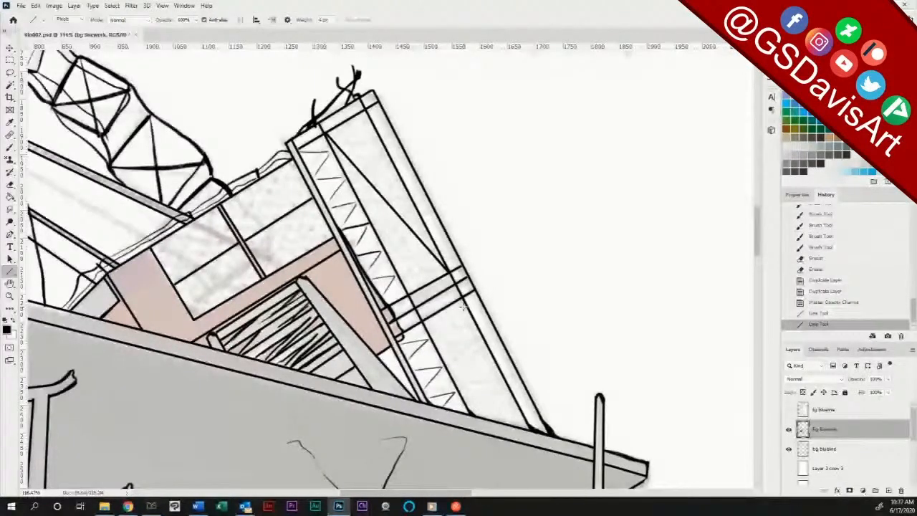
# Step: Draw straight lines for the lower-bay diagonal brace and the inner top and side edges of the crane's tilted frame
pyautogui.moveTo(463, 307); pyautogui.dragTo(496, 421)
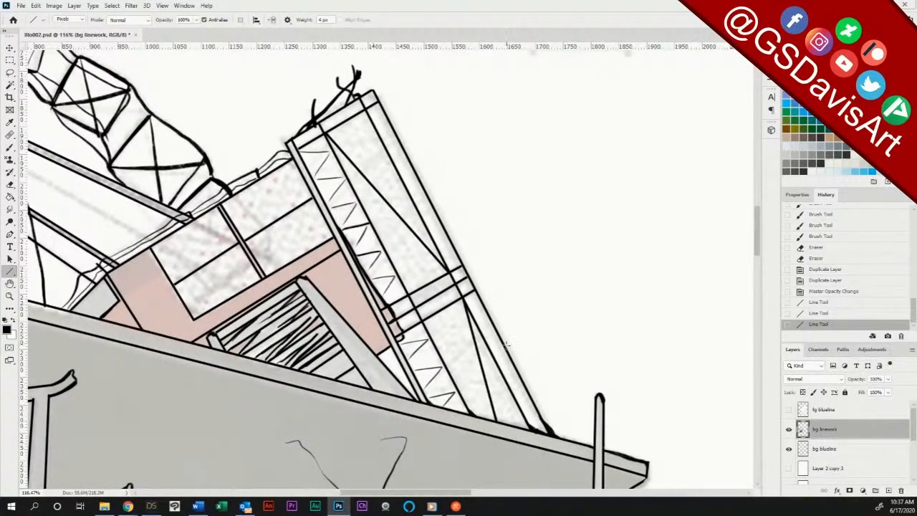
pyautogui.moveTo(374, 89); pyautogui.dragTo(359, 124)
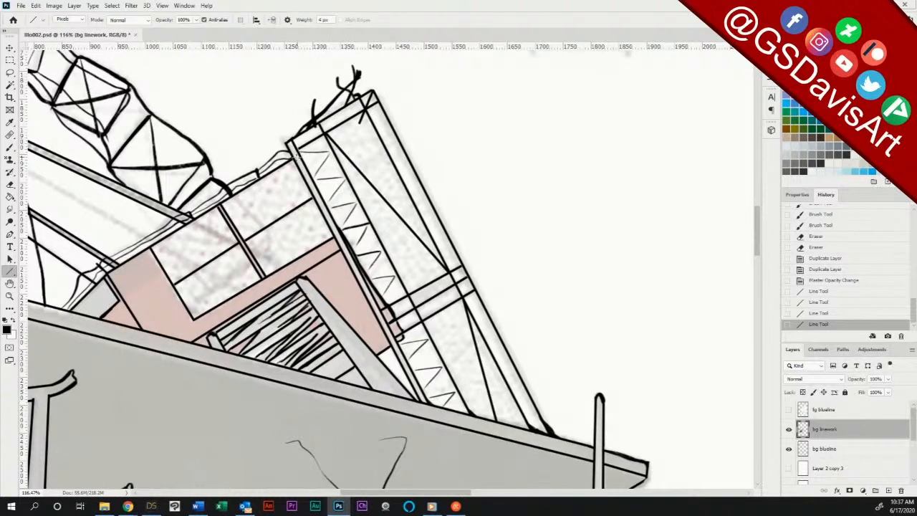
pyautogui.moveTo(297, 156)
pyautogui.mouseDown()
pyautogui.moveTo(367, 113)
pyautogui.moveTo(360, 125)
pyautogui.moveTo(524, 430)
pyautogui.mouseUp()
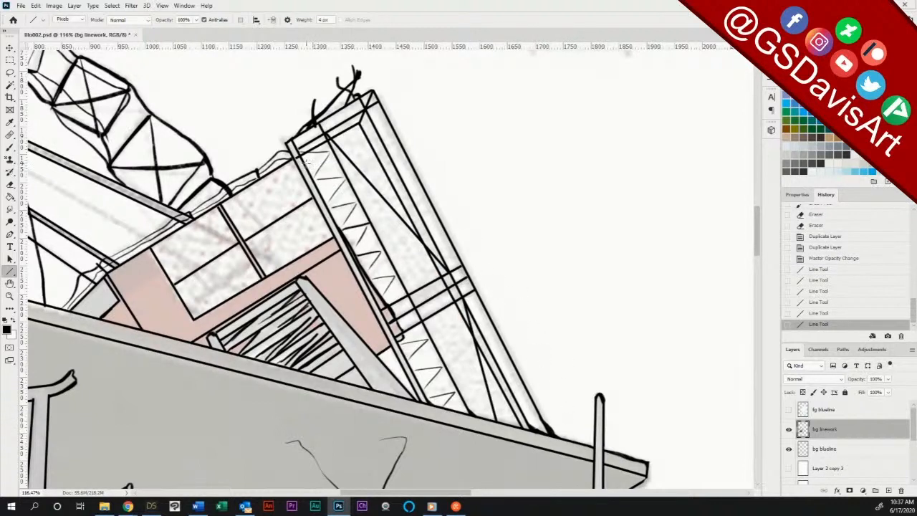
pyautogui.moveTo(307, 164); pyautogui.dragTo(372, 93)
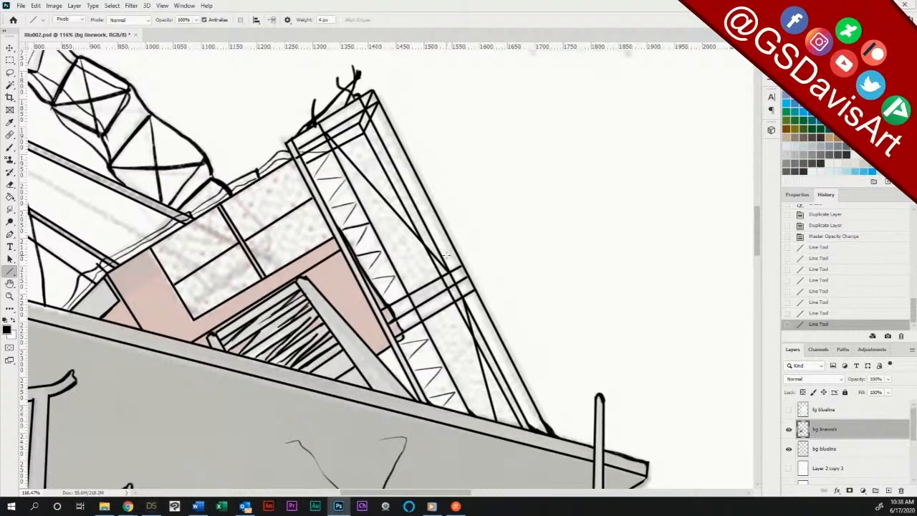
# Step: Thicken the foot of the tilted frame with brush strokes, erase the excess, and re-ink where it meets the slab edge
pyautogui.click(10, 147)
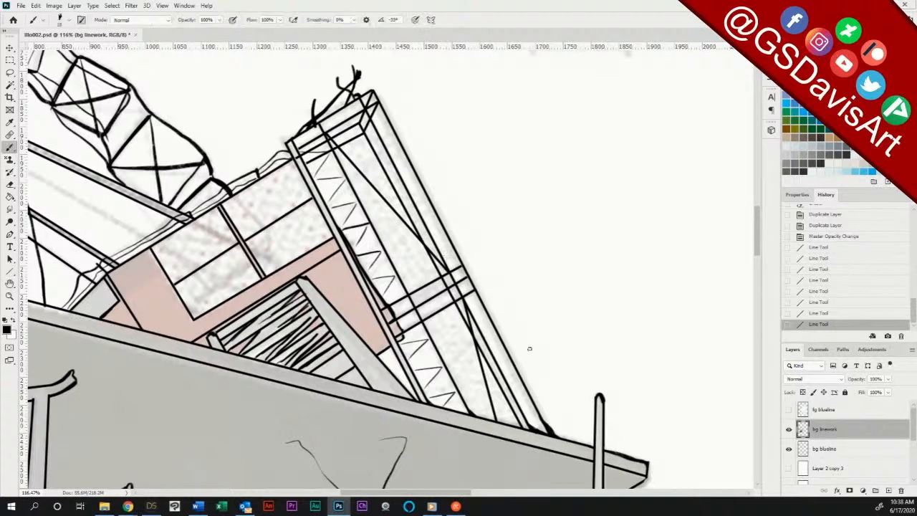
pyautogui.moveTo(523, 414)
pyautogui.mouseDown()
pyautogui.moveTo(544, 426)
pyautogui.moveTo(547, 409)
pyautogui.moveTo(534, 405)
pyautogui.moveTo(569, 442)
pyautogui.mouseUp()
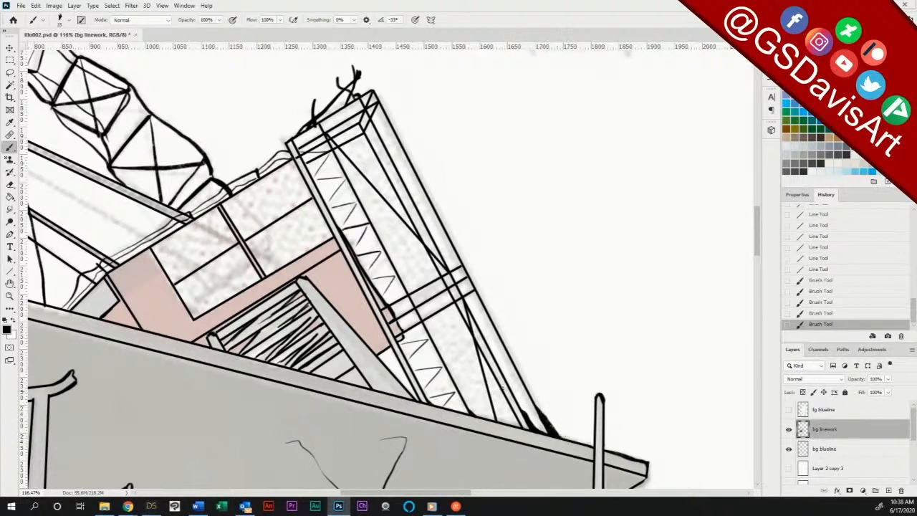
pyautogui.click(10, 185)
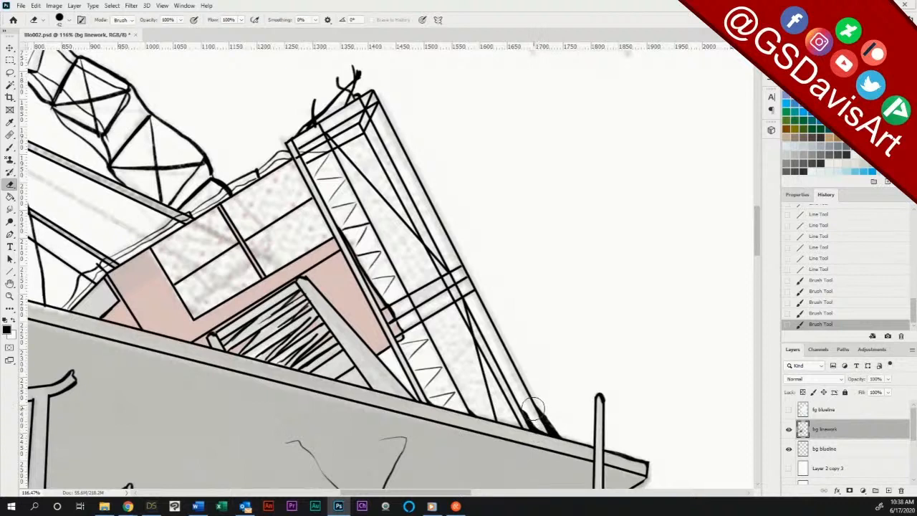
pyautogui.moveTo(543, 418)
pyautogui.mouseDown()
pyautogui.moveTo(556, 433)
pyautogui.moveTo(535, 422)
pyautogui.mouseUp()
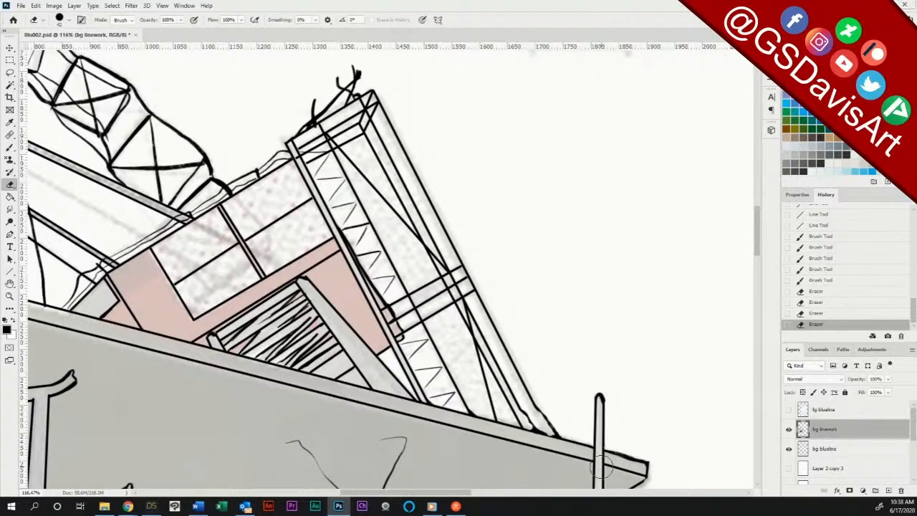
pyautogui.press('b')
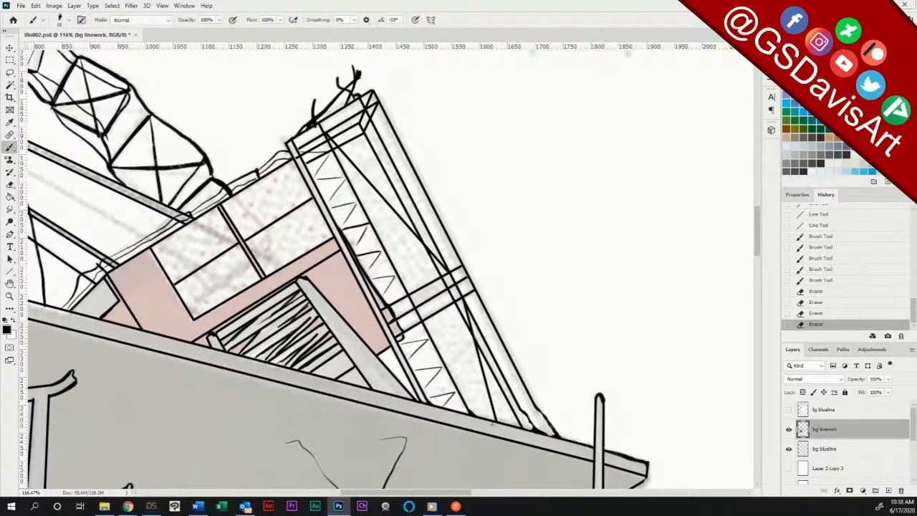
pyautogui.moveTo(524, 428); pyautogui.dragTo(557, 436)
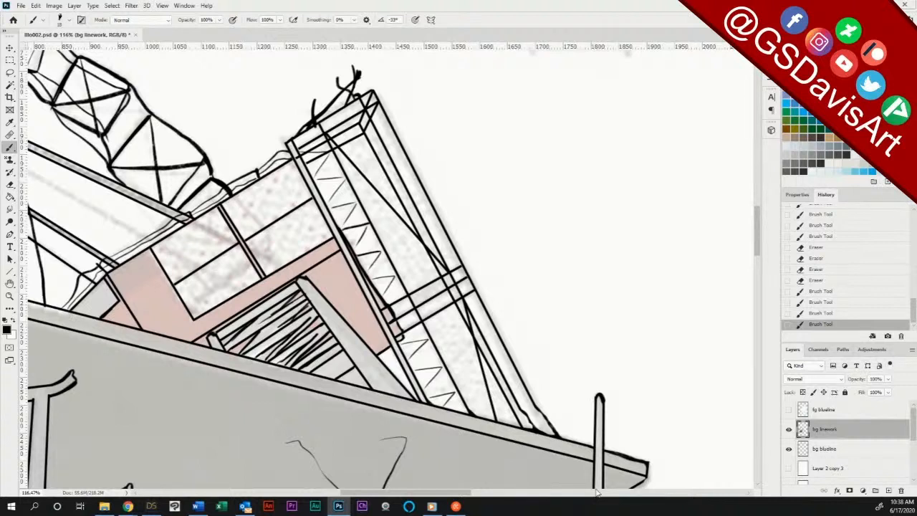
# Step: Brush small ink details into the broken wall chunks and debris below the grey slab
pyautogui.moveTo(756, 244); pyautogui.dragTo(759, 276)
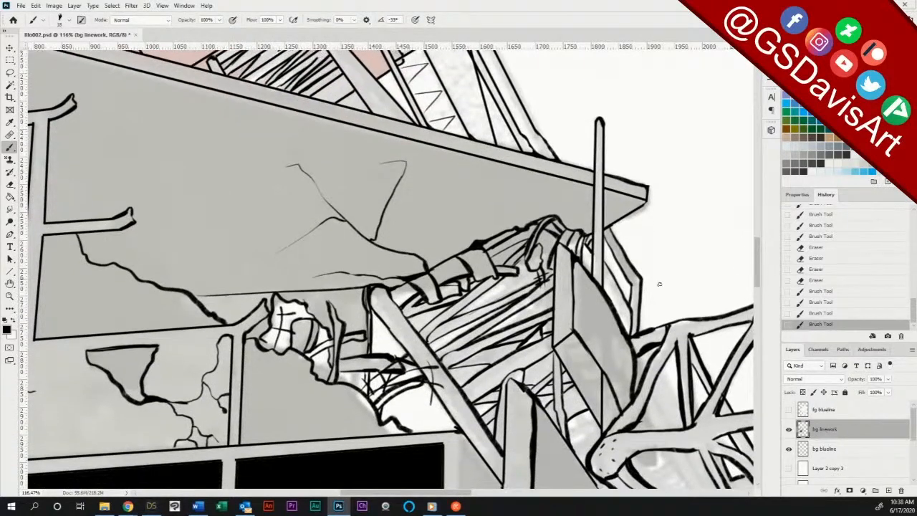
pyautogui.moveTo(343, 373)
pyautogui.mouseDown()
pyautogui.moveTo(359, 388)
pyautogui.moveTo(320, 361)
pyautogui.mouseUp()
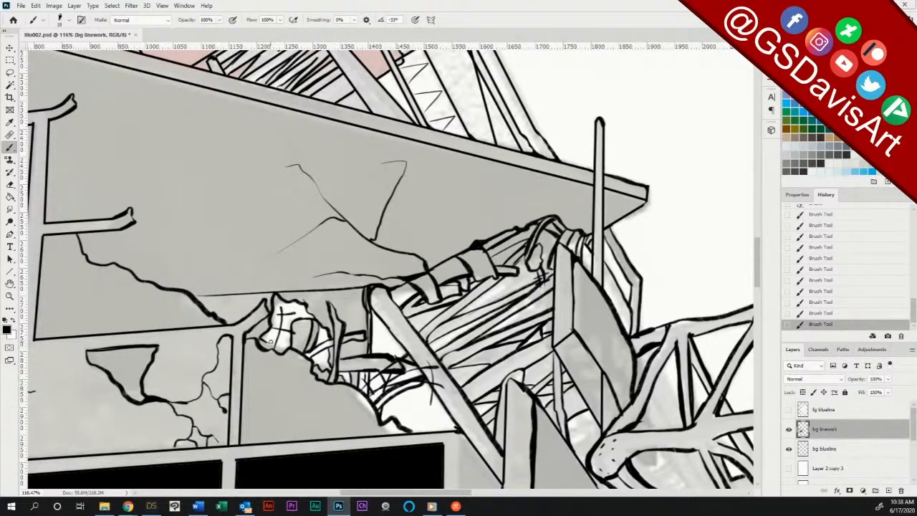
pyautogui.moveTo(270, 341); pyautogui.dragTo(286, 349)
# Step: Outline the triangular opening next to the inked part of the crane boom's upper truss with straight 4 px lines
pyautogui.moveTo(463, 493); pyautogui.dragTo(560, 494)
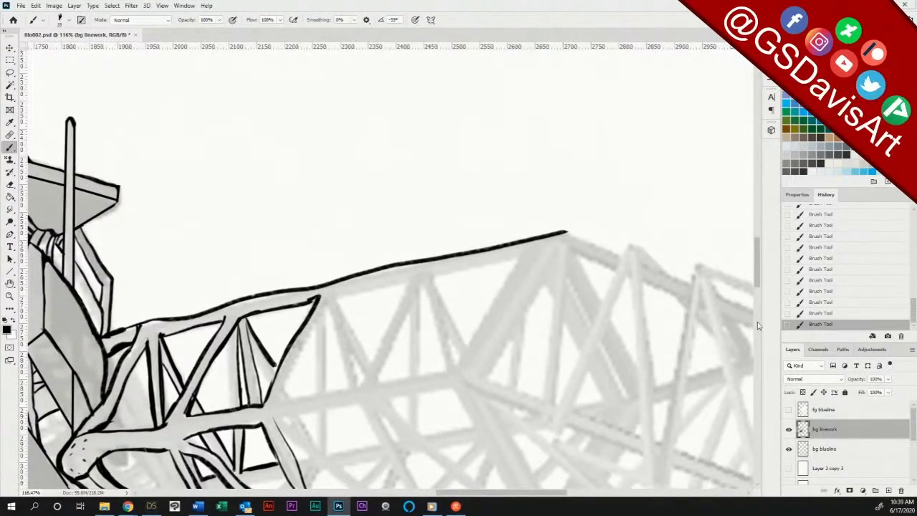
pyautogui.scroll(-6, 758, 326)
pyautogui.scroll(3, 762, 301)
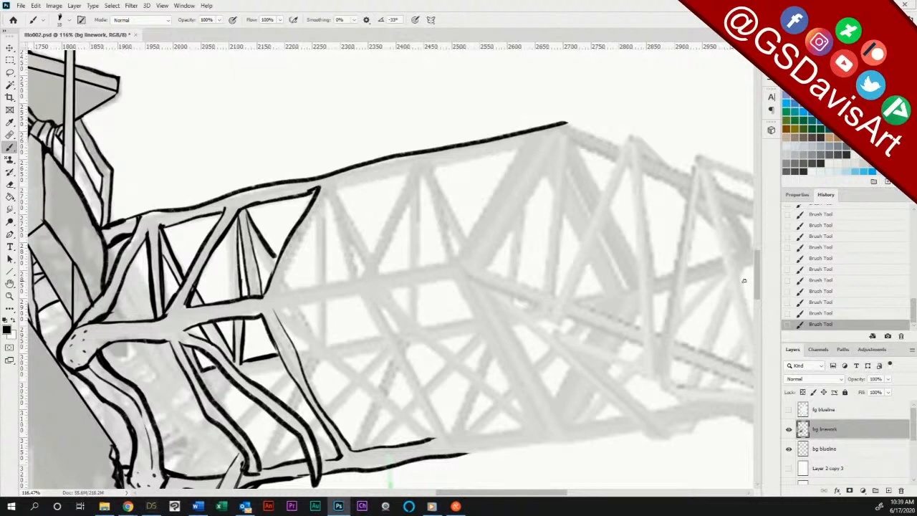
pyautogui.click(10, 271)
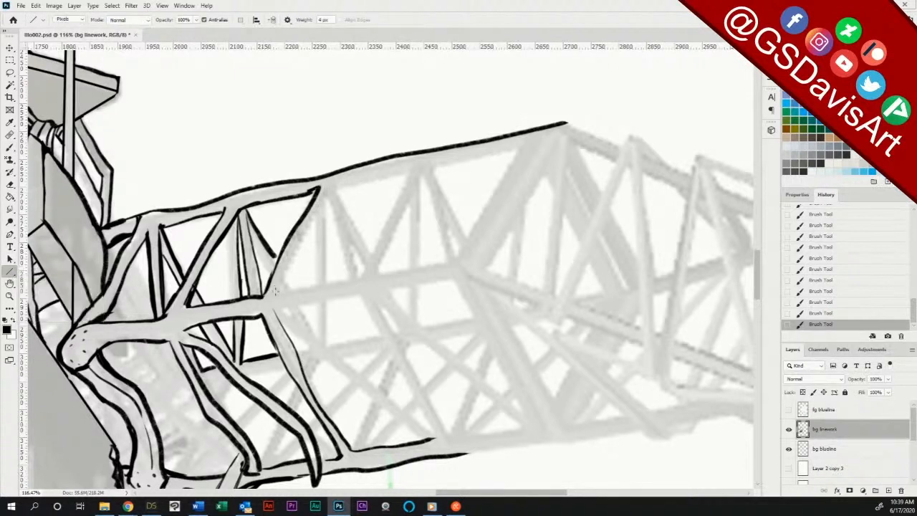
pyautogui.moveTo(275, 291)
pyautogui.mouseDown()
pyautogui.moveTo(328, 188)
pyautogui.moveTo(350, 276)
pyautogui.mouseUp()
pyautogui.moveTo(276, 291); pyautogui.dragTo(351, 278)
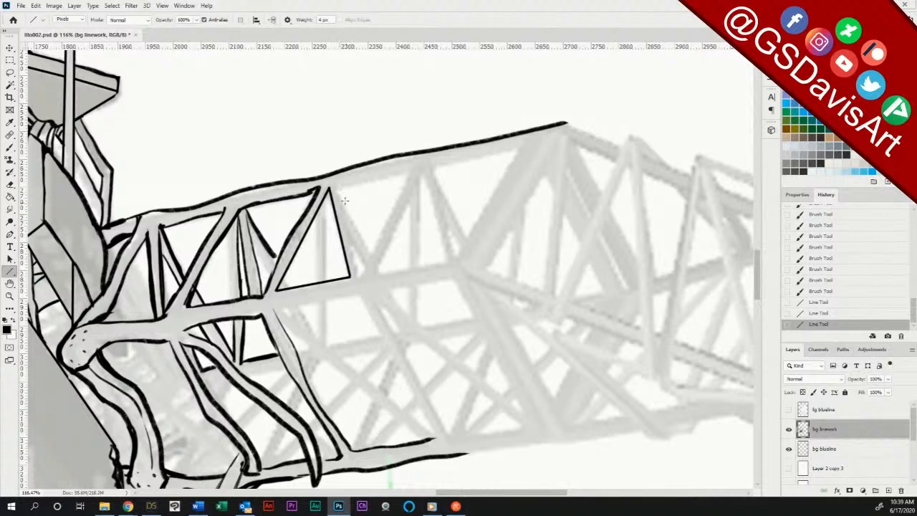
# Step: Outline the next inverted triangular opening of the upper truss and add the slanted brace edges inside it
pyautogui.moveTo(336, 188)
pyautogui.mouseDown()
pyautogui.moveTo(358, 276)
pyautogui.moveTo(410, 172)
pyautogui.mouseUp()
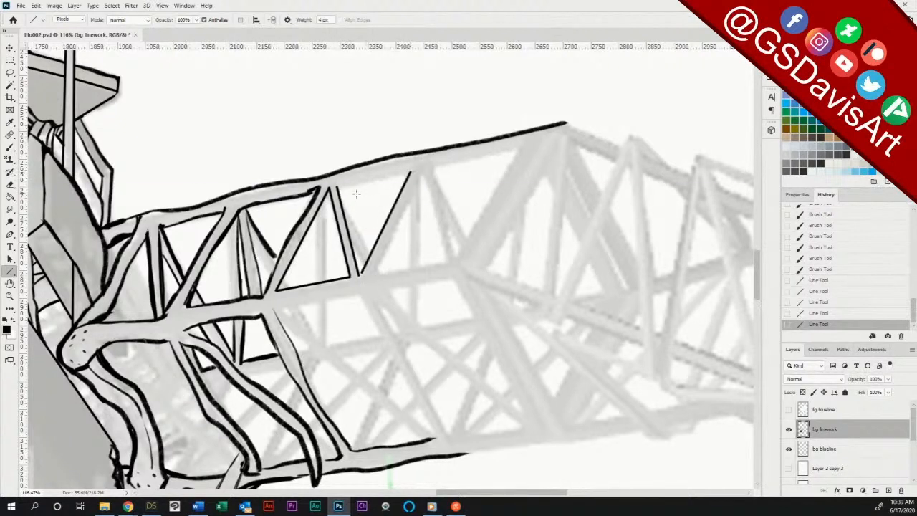
pyautogui.moveTo(337, 188); pyautogui.dragTo(411, 172)
pyautogui.moveTo(361, 277); pyautogui.dragTo(362, 265)
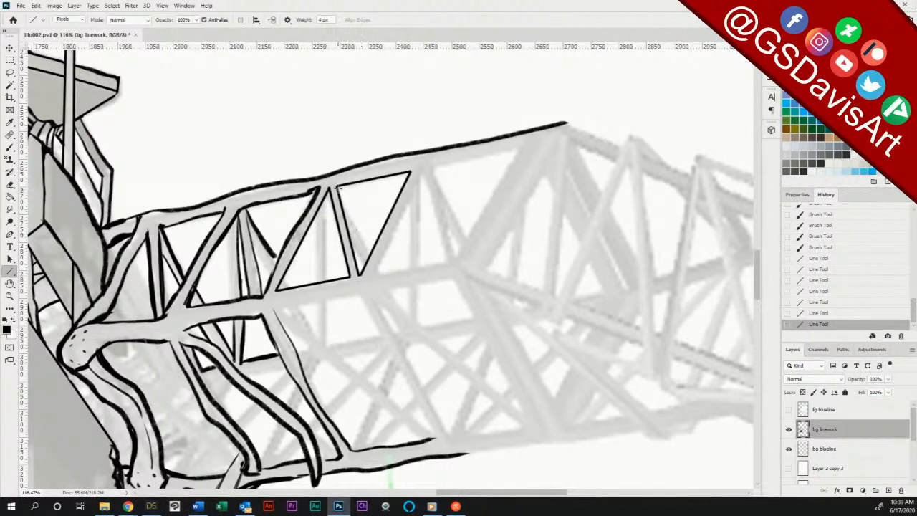
pyautogui.moveTo(336, 188)
pyautogui.mouseDown()
pyautogui.moveTo(370, 265)
pyautogui.moveTo(349, 233)
pyautogui.mouseUp()
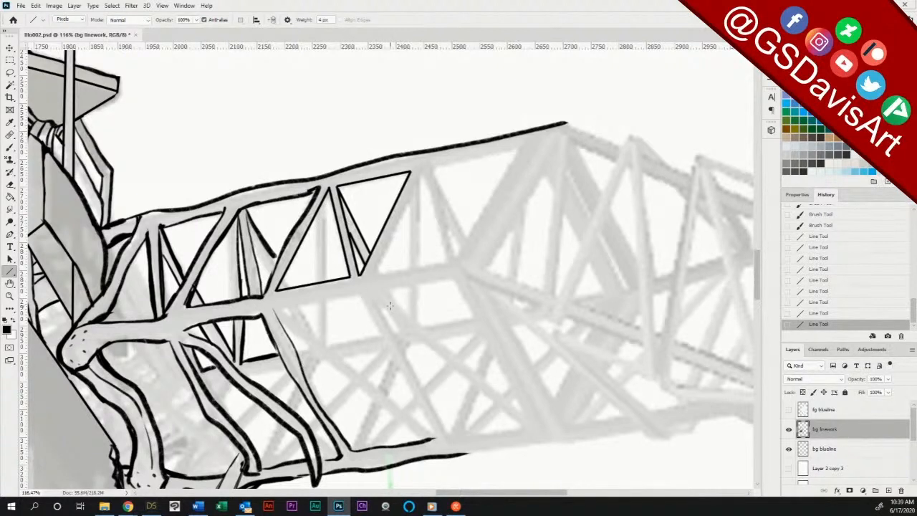
# Step: Add straight lines for the vertical post inside the upright triangular opening and finish the neighbouring brace's end
pyautogui.moveTo(279, 262); pyautogui.dragTo(312, 238)
pyautogui.click(276, 255)
pyautogui.moveTo(317, 195)
pyautogui.mouseDown()
pyautogui.moveTo(316, 283)
pyautogui.moveTo(328, 187)
pyautogui.mouseUp()
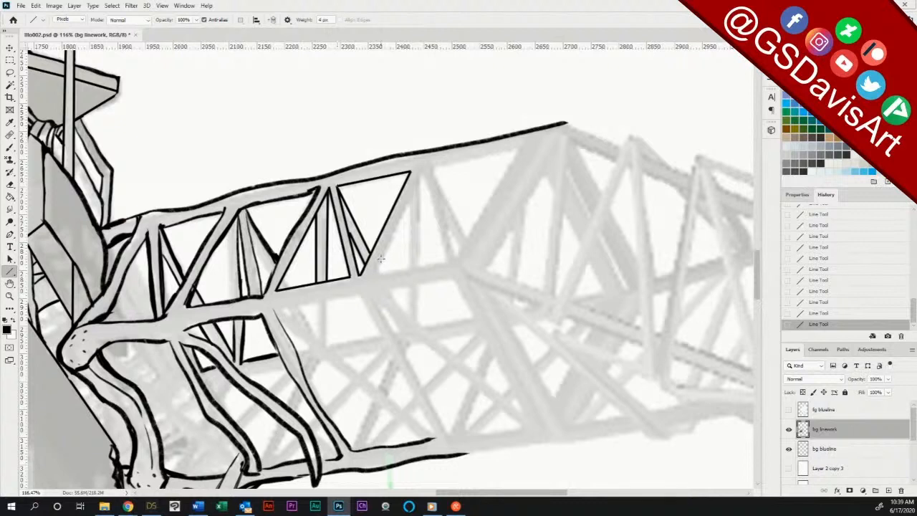
# Step: Outline the four-sided opening of the following truss bay and draw its slanted braces and vertical post with straight lines
pyautogui.moveTo(377, 269); pyautogui.dragTo(457, 258)
pyautogui.moveTo(376, 265); pyautogui.dragTo(456, 260)
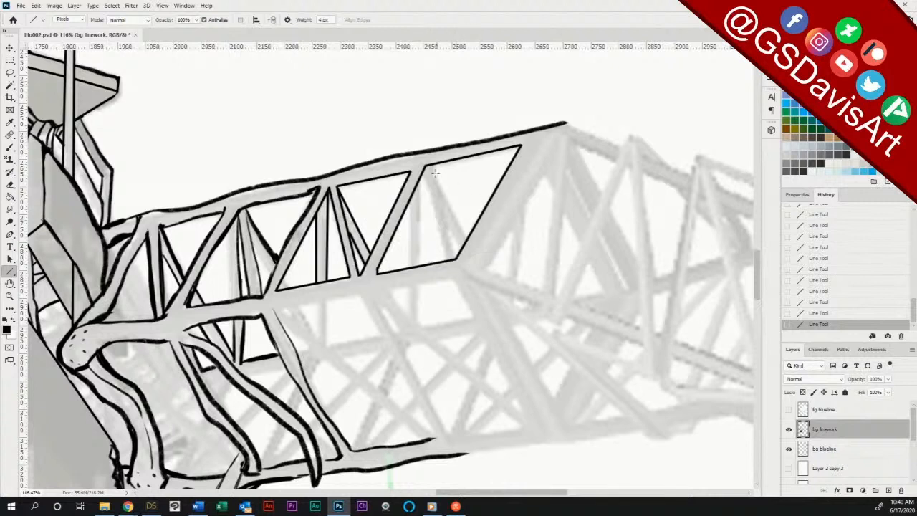
pyautogui.moveTo(427, 164); pyautogui.dragTo(468, 241)
pyautogui.moveTo(426, 166); pyautogui.dragTo(451, 253)
pyautogui.moveTo(426, 166); pyautogui.dragTo(455, 259)
pyautogui.moveTo(435, 185); pyautogui.dragTo(460, 239)
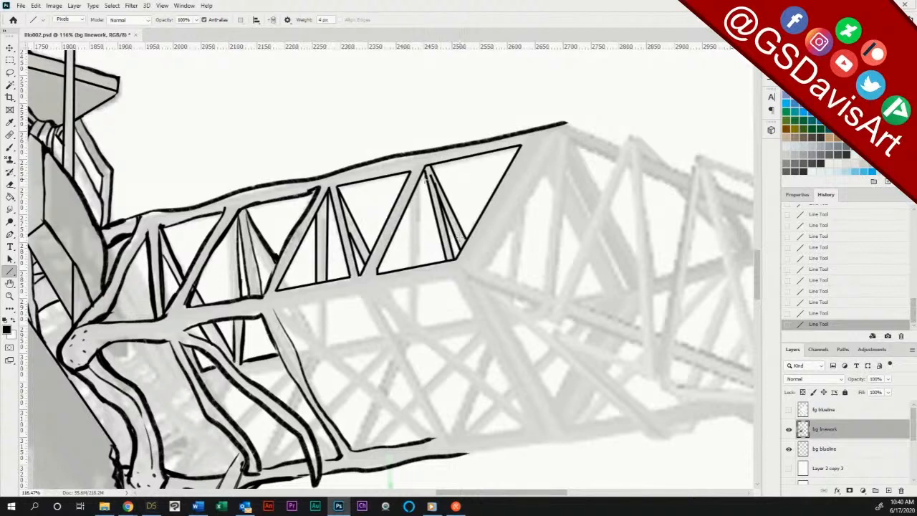
pyautogui.moveTo(423, 173); pyautogui.dragTo(409, 270)
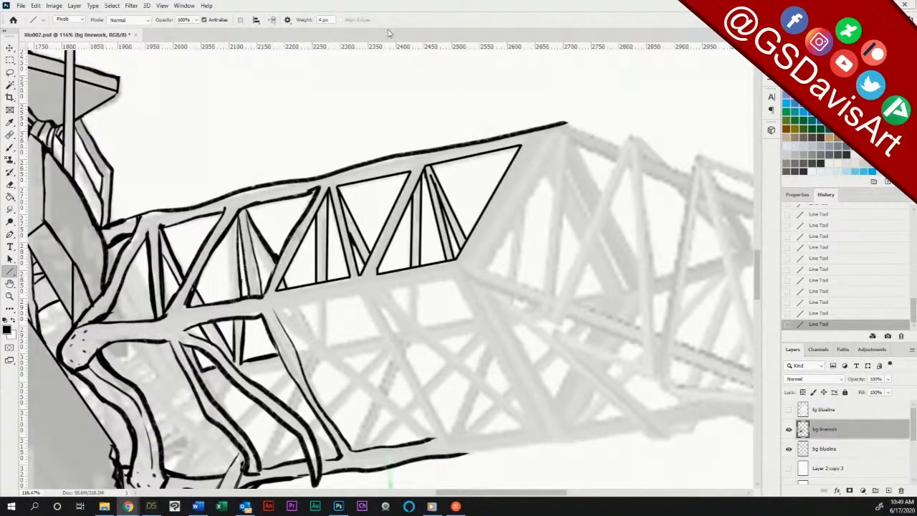
# Step: Erase the overlapping line ends at the brace joints of the boom's upper truss
pyautogui.click(12, 183)
pyautogui.click(428, 171)
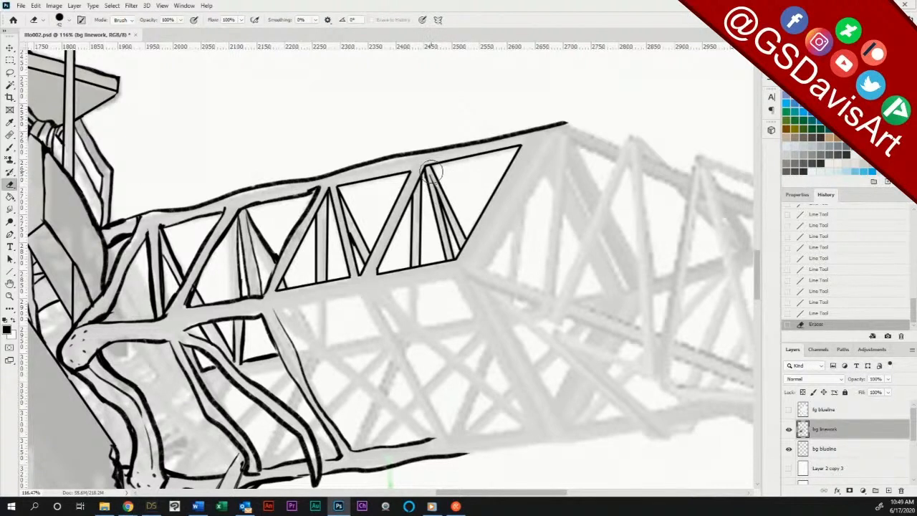
pyautogui.click(430, 174)
pyautogui.click(448, 208)
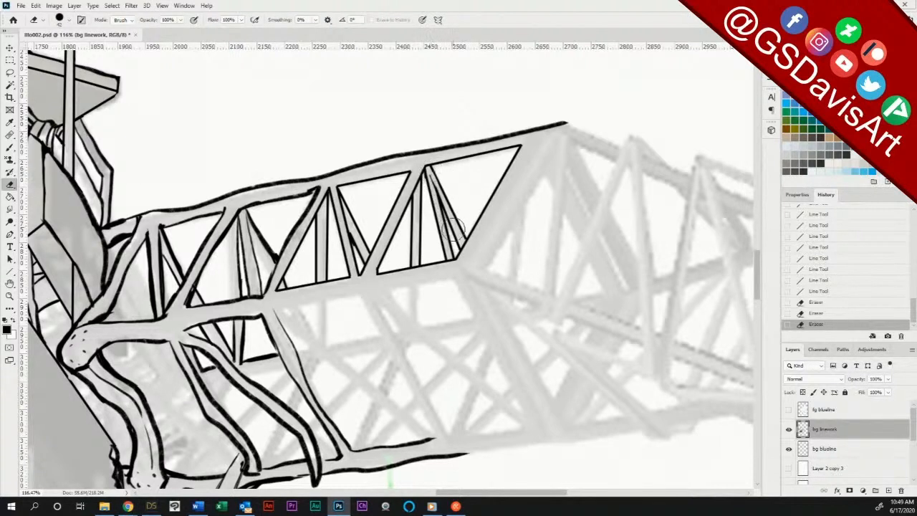
pyautogui.click(354, 243)
pyautogui.click(360, 253)
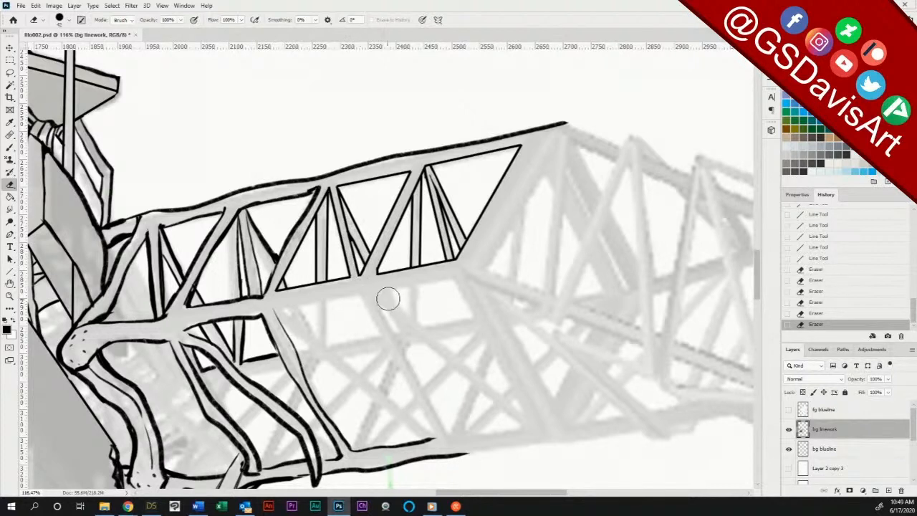
pyautogui.click(275, 255)
pyautogui.click(265, 237)
pyautogui.click(281, 251)
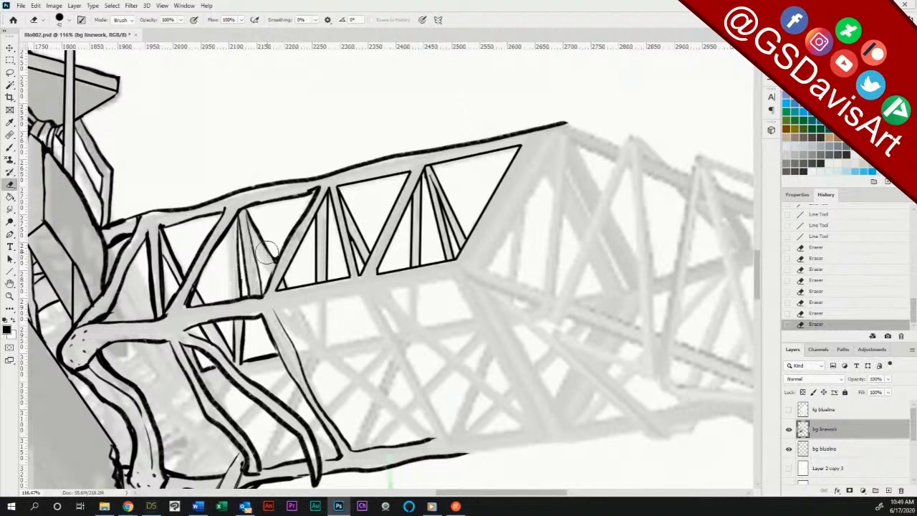
pyautogui.click(271, 278)
pyautogui.click(274, 252)
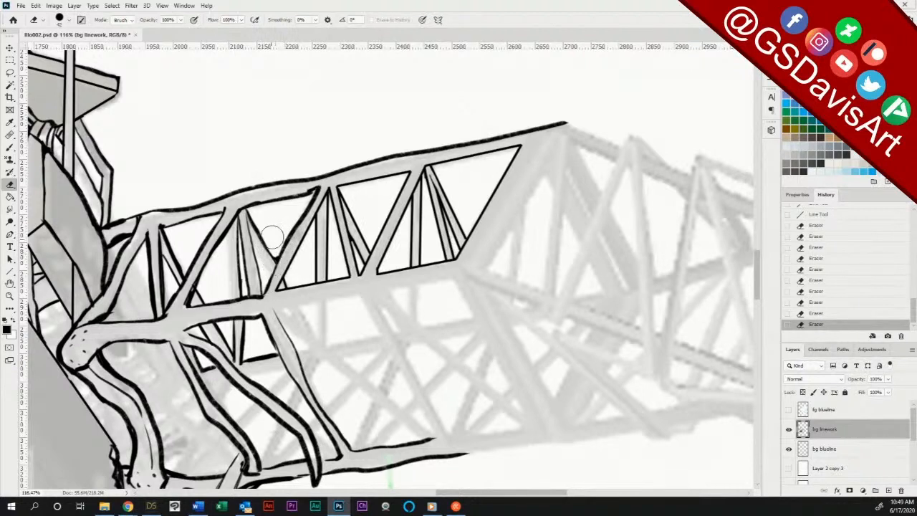
# Step: Brush in the missing edges of the vertical post and slanted brace in the older, hand-inked bay of the upper truss
pyautogui.click(10, 147)
pyautogui.moveTo(232, 228)
pyautogui.mouseDown()
pyautogui.moveTo(232, 288)
pyautogui.moveTo(234, 227)
pyautogui.moveTo(232, 264)
pyautogui.mouseUp()
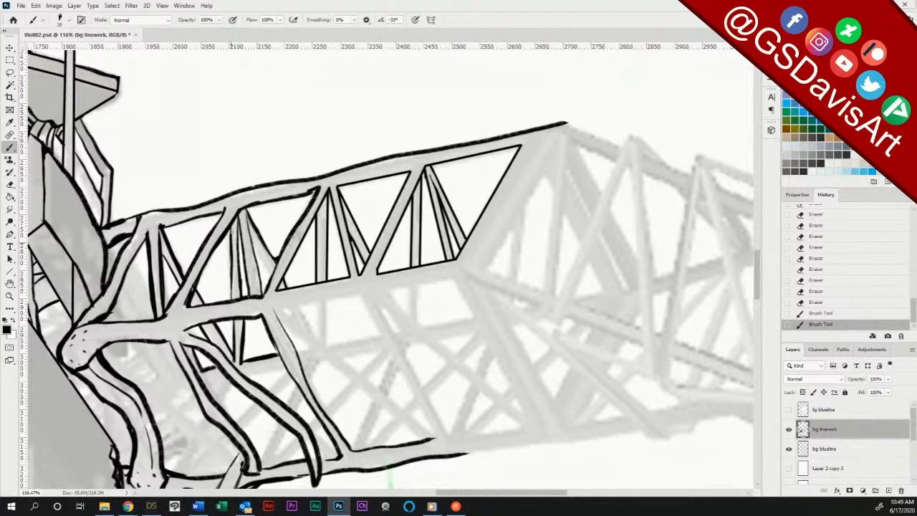
pyautogui.moveTo(232, 229); pyautogui.dragTo(232, 298)
pyautogui.moveTo(263, 248); pyautogui.dragTo(269, 287)
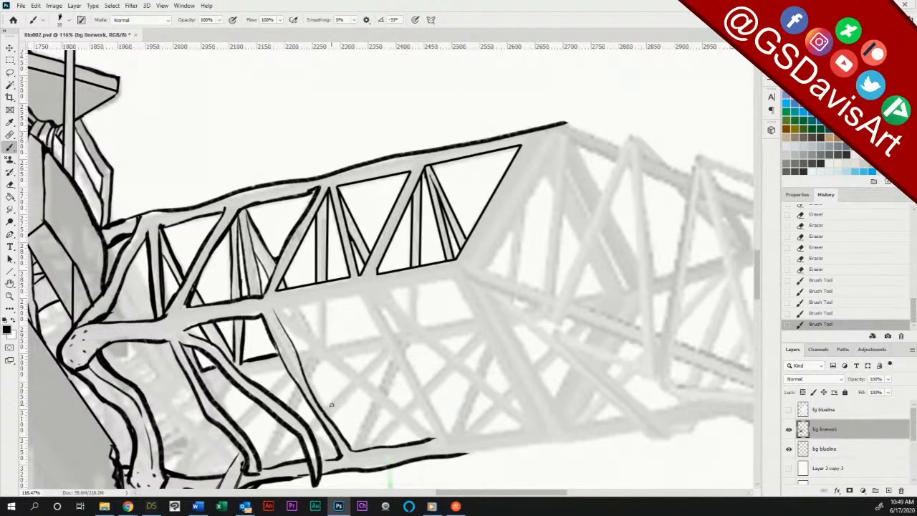
# Step: Draw the straight upper edge and slanted far edge of the large bay in the boom's lower truss
pyautogui.click(10, 272)
pyautogui.click(275, 309)
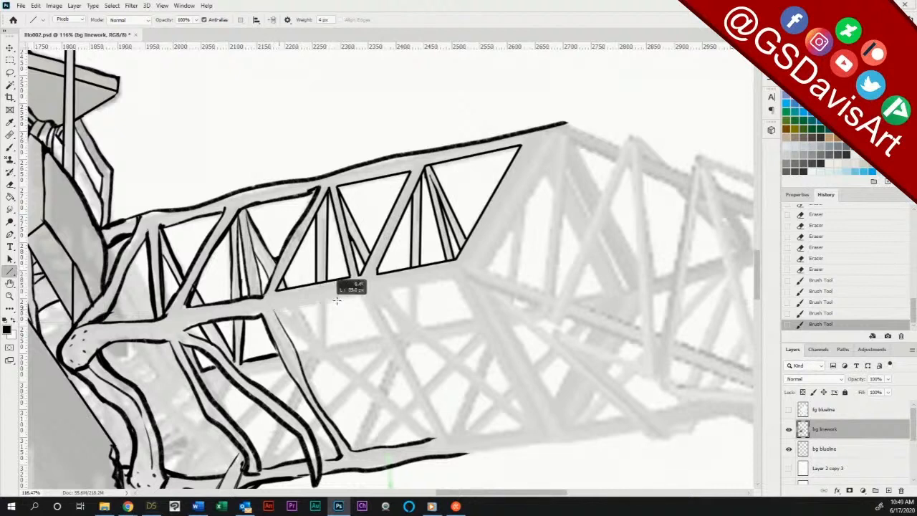
pyautogui.moveTo(362, 294); pyautogui.dragTo(435, 437)
# Step: Draw a double-line diagonal brace from the lower bay's upper edge to its far bottom corner, and erase the overlaps at both ends
pyautogui.moveTo(276, 310); pyautogui.dragTo(433, 432)
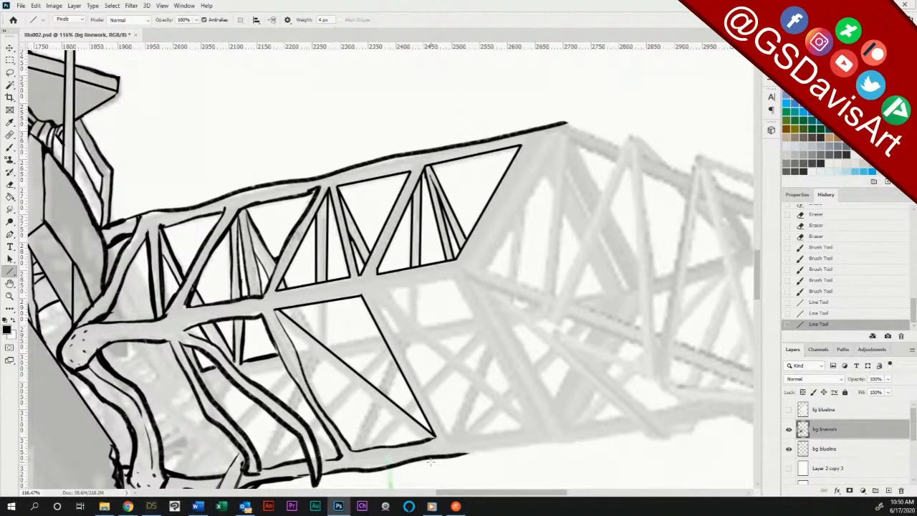
pyautogui.hotkey('ctrl', 'z')
pyautogui.moveTo(312, 295); pyautogui.dragTo(435, 438)
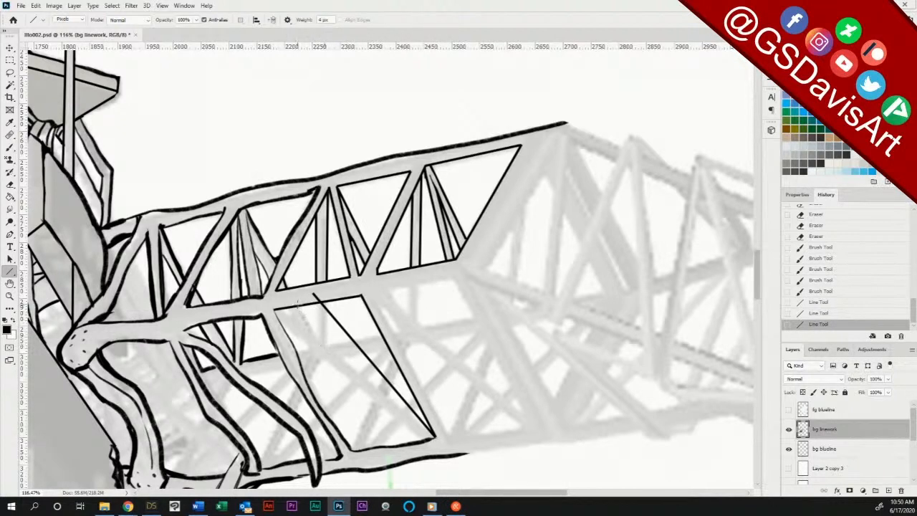
pyautogui.moveTo(310, 303); pyautogui.dragTo(429, 440)
pyautogui.click(10, 185)
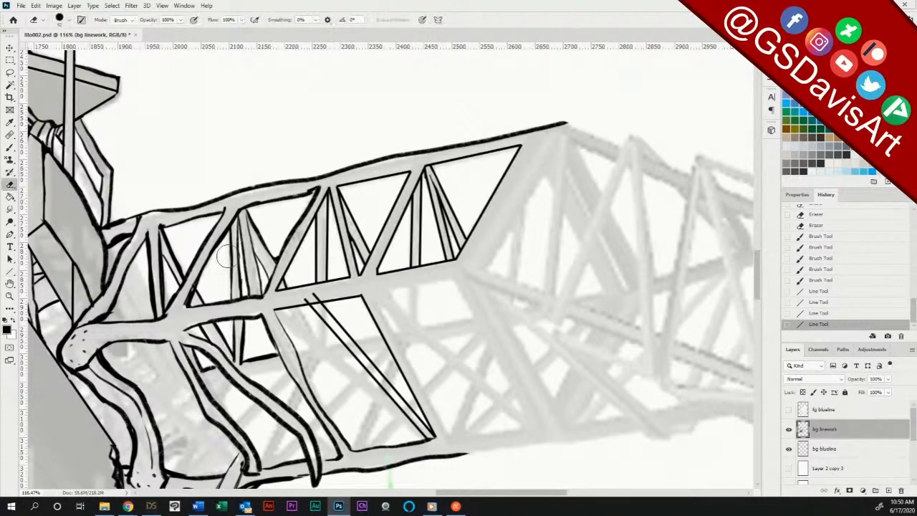
pyautogui.moveTo(313, 301); pyautogui.dragTo(323, 311)
pyautogui.moveTo(425, 440)
pyautogui.mouseDown()
pyautogui.moveTo(437, 437)
pyautogui.moveTo(431, 446)
pyautogui.mouseUp()
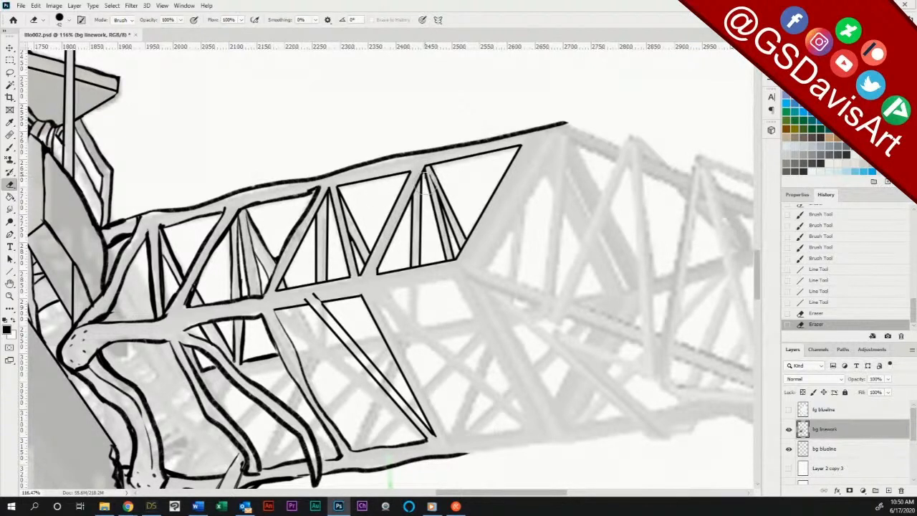
# Step: Erase the overlap at the upper truss's brace joint, and cap the upper end of the lower bay's diagonal brace with short straight lines
pyautogui.moveTo(426, 183); pyautogui.dragTo(423, 176)
pyautogui.moveTo(426, 180); pyautogui.dragTo(428, 202)
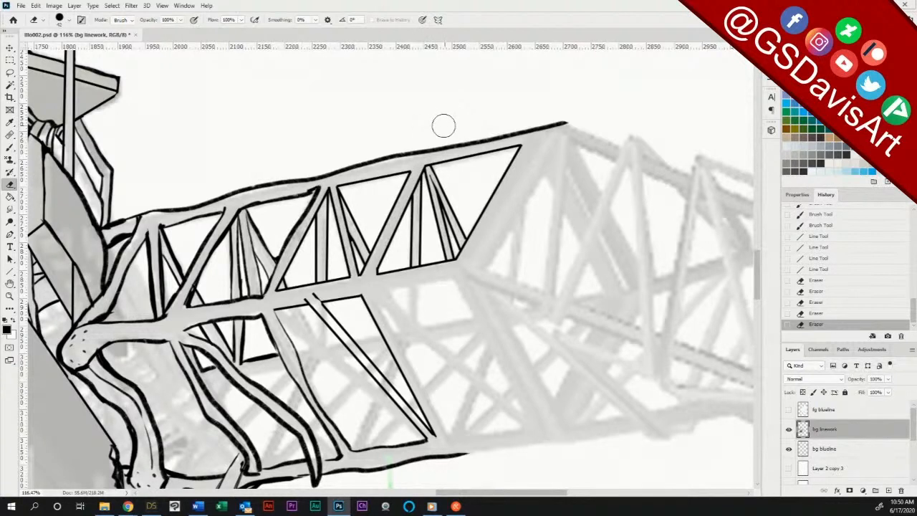
pyautogui.click(10, 271)
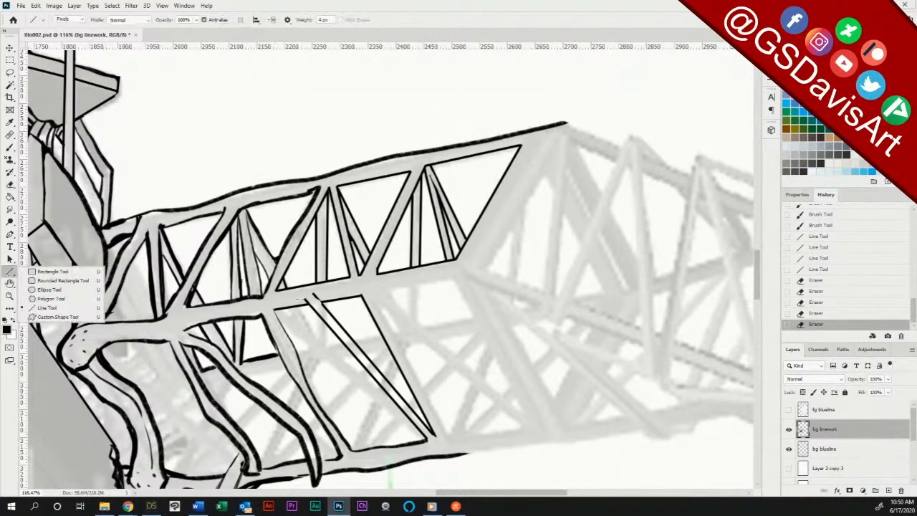
pyautogui.moveTo(306, 303)
pyautogui.mouseDown()
pyautogui.moveTo(336, 290)
pyautogui.moveTo(321, 310)
pyautogui.mouseUp()
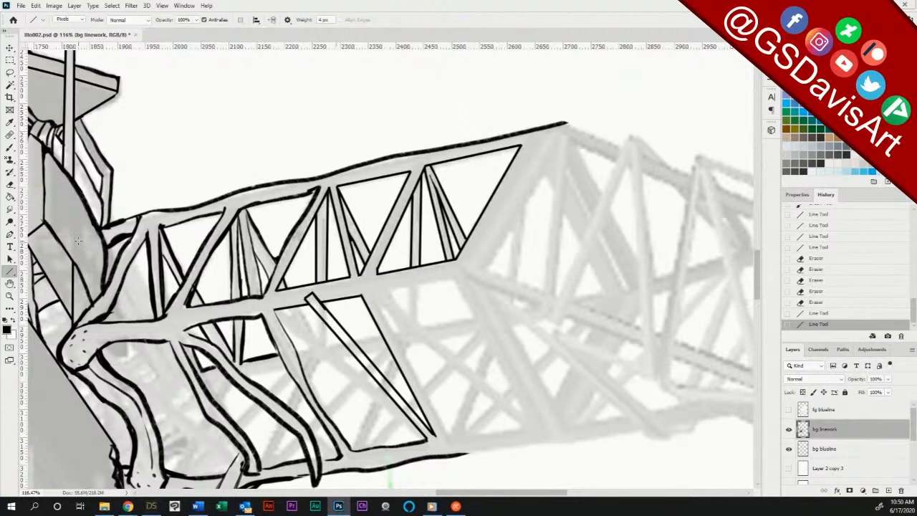
# Step: Brush in the diagonal brace's bottom corner and touch up the boom's upper outer edge out to its far tip
pyautogui.click(10, 148)
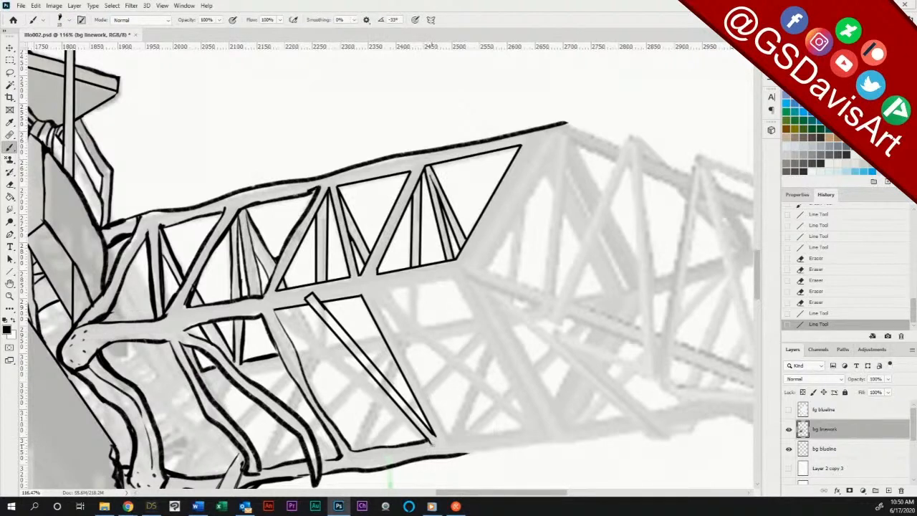
pyautogui.moveTo(434, 437); pyautogui.dragTo(439, 441)
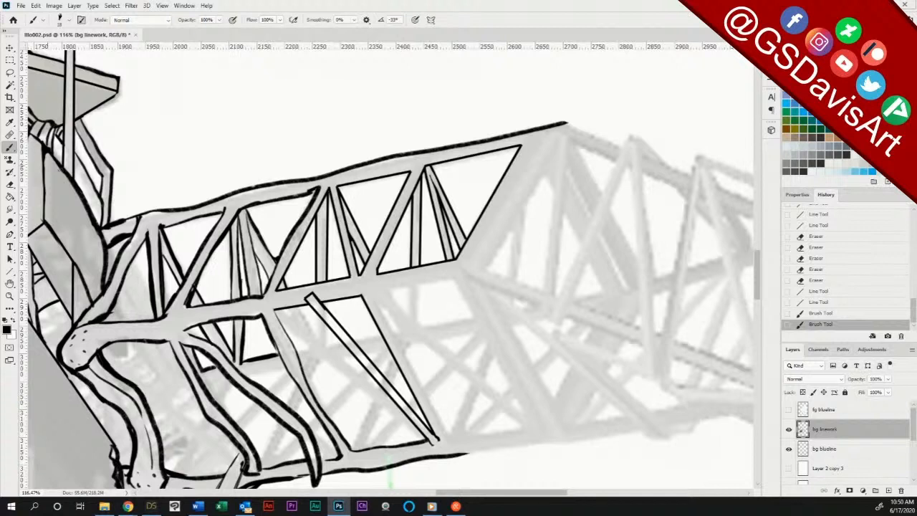
pyautogui.moveTo(142, 216); pyautogui.dragTo(572, 124)
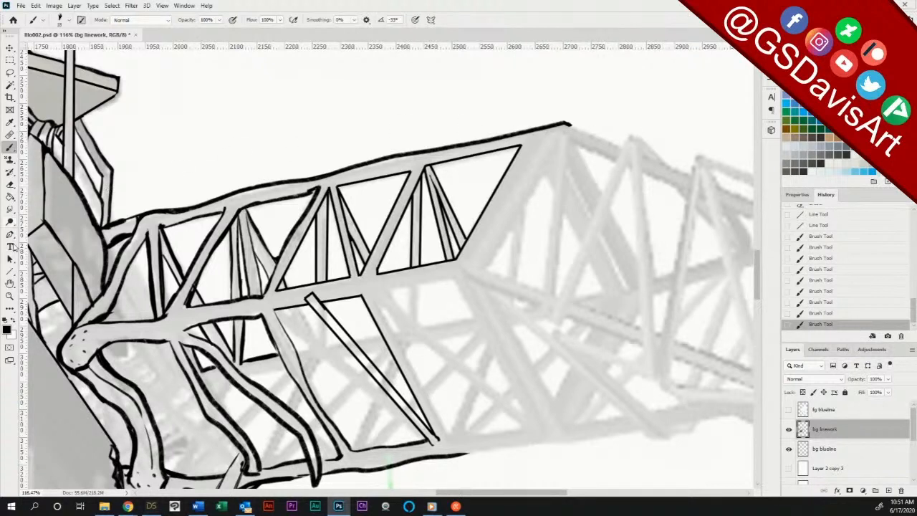
# Step: Draw straight lines for the far-side chord and lattice braces showing behind the diagonal brace in the lower truss's large bay
pyautogui.click(10, 271)
pyautogui.click(281, 321)
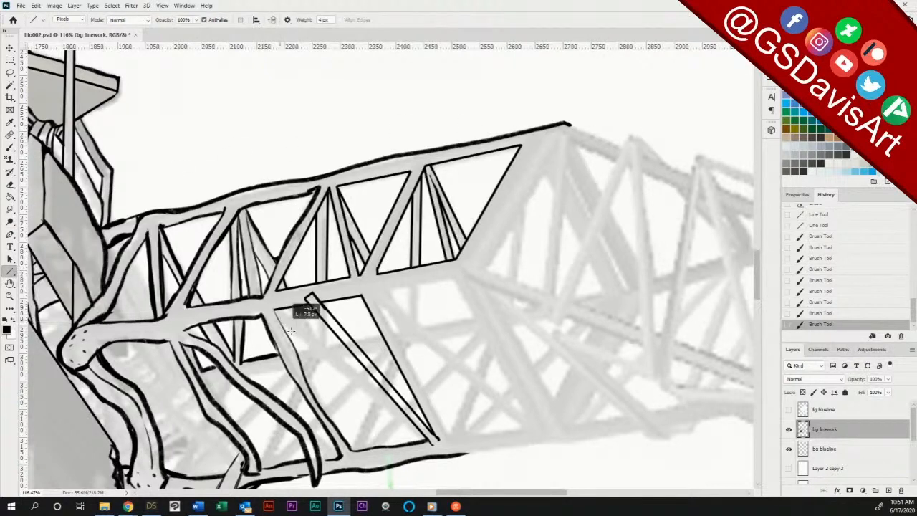
pyautogui.moveTo(278, 319); pyautogui.dragTo(310, 348)
pyautogui.moveTo(282, 310)
pyautogui.mouseDown()
pyautogui.moveTo(329, 348)
pyautogui.moveTo(362, 323)
pyautogui.moveTo(344, 343)
pyautogui.moveTo(402, 320)
pyautogui.moveTo(369, 355)
pyautogui.moveTo(391, 335)
pyautogui.moveTo(378, 368)
pyautogui.moveTo(392, 352)
pyautogui.mouseUp()
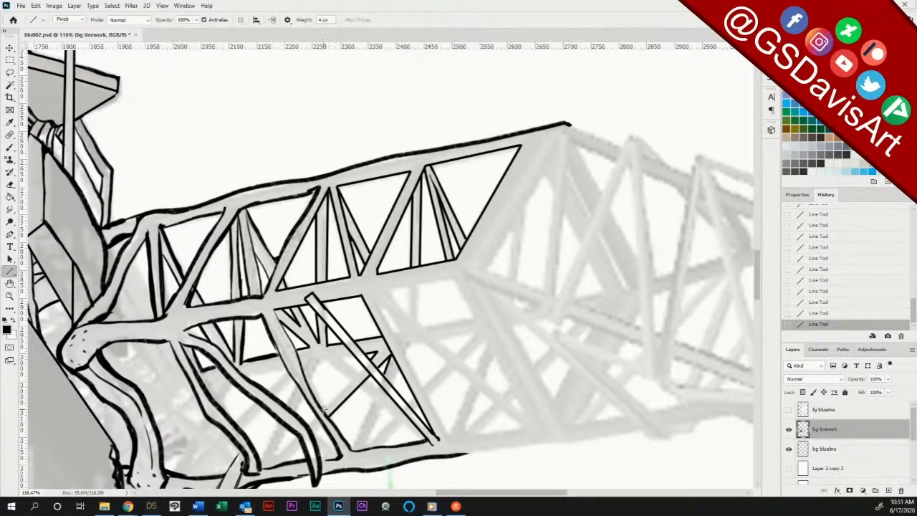
pyautogui.moveTo(325, 410); pyautogui.dragTo(375, 357)
pyautogui.moveTo(309, 382)
pyautogui.mouseDown()
pyautogui.moveTo(319, 358)
pyautogui.moveTo(371, 356)
pyautogui.mouseUp()
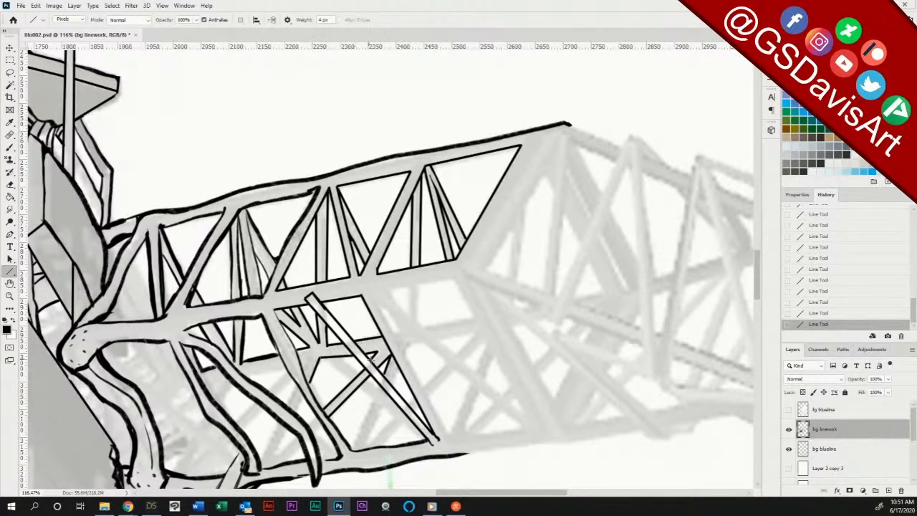
# Step: Continue the far-side crossing braces with straight lines through the gaps between the older hand-inked members of the lower truss
pyautogui.moveTo(308, 426); pyautogui.dragTo(319, 421)
pyautogui.moveTo(276, 456)
pyautogui.mouseDown()
pyautogui.moveTo(296, 433)
pyautogui.moveTo(283, 446)
pyautogui.moveTo(310, 382)
pyautogui.mouseUp()
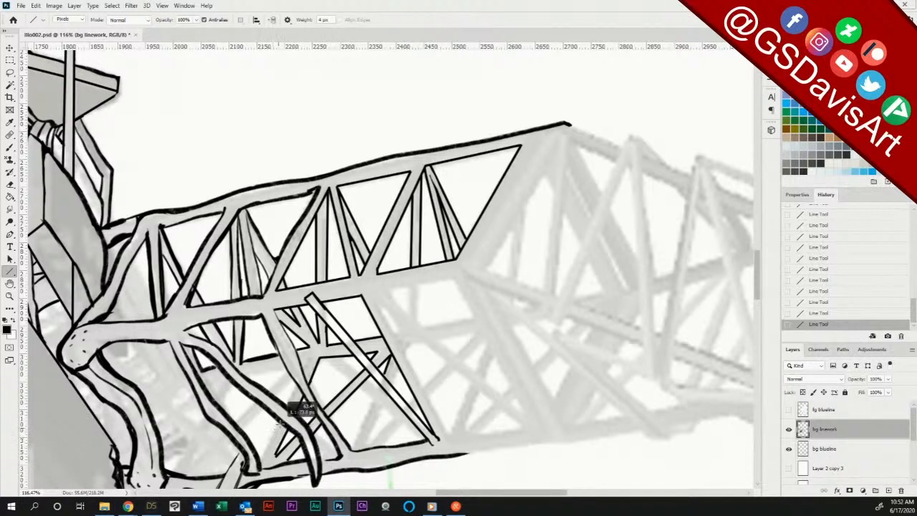
pyautogui.moveTo(290, 406); pyautogui.dragTo(304, 368)
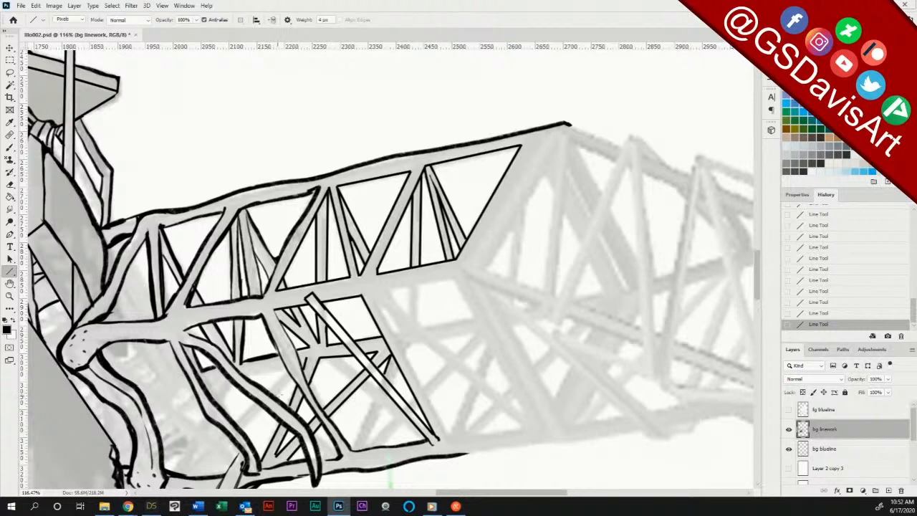
pyautogui.moveTo(281, 396); pyautogui.dragTo(296, 376)
pyautogui.moveTo(245, 424); pyautogui.dragTo(267, 407)
pyautogui.moveTo(236, 425); pyautogui.dragTo(287, 376)
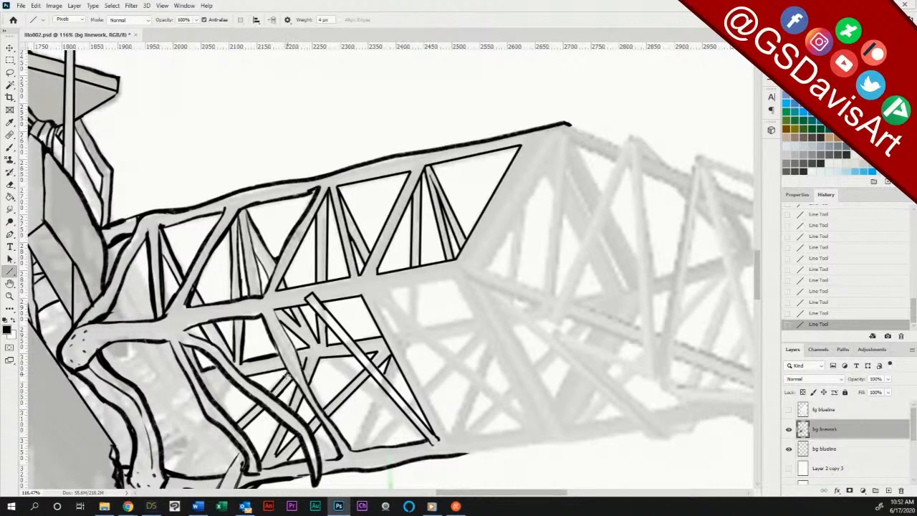
pyautogui.moveTo(224, 403); pyautogui.dragTo(241, 382)
# Step: Outline the next bay of the lower truss with straight edges and draw a double-line diagonal brace across it
pyautogui.moveTo(378, 308); pyautogui.dragTo(536, 428)
pyautogui.moveTo(454, 278); pyautogui.dragTo(536, 428)
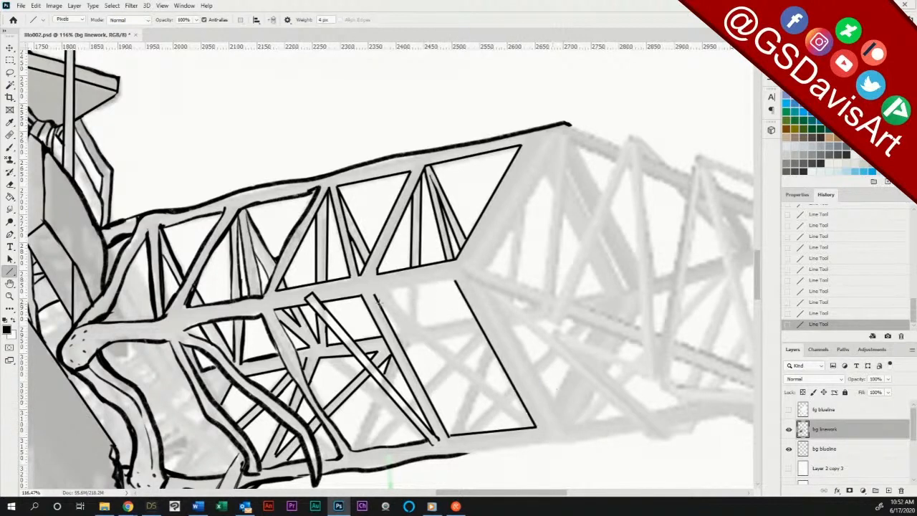
pyautogui.moveTo(374, 294); pyautogui.dragTo(456, 280)
pyautogui.moveTo(375, 294); pyautogui.dragTo(534, 424)
pyautogui.moveTo(375, 298); pyautogui.dragTo(534, 423)
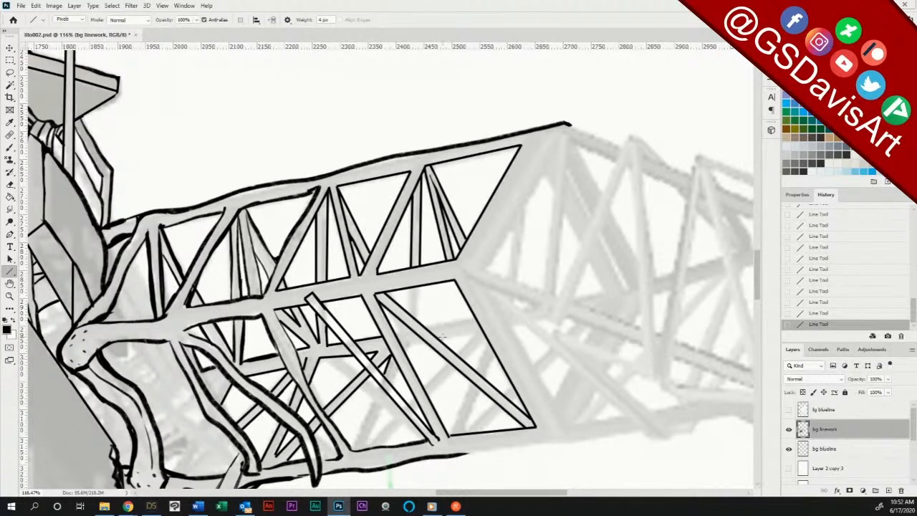
# Step: Erase the overlapping ends of the new diagonal brace, and brush in the bay's bottom corner and the older slanted post's edge
pyautogui.press('e')
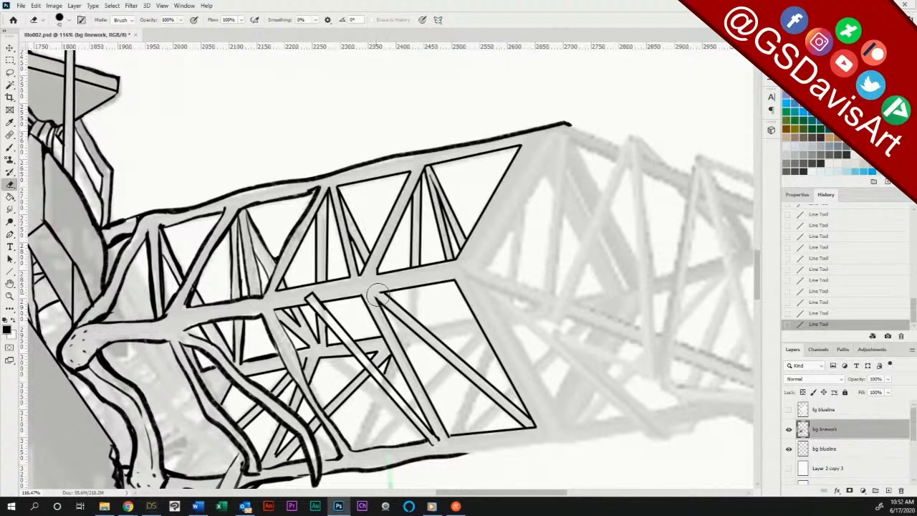
pyautogui.moveTo(533, 434); pyautogui.dragTo(540, 421)
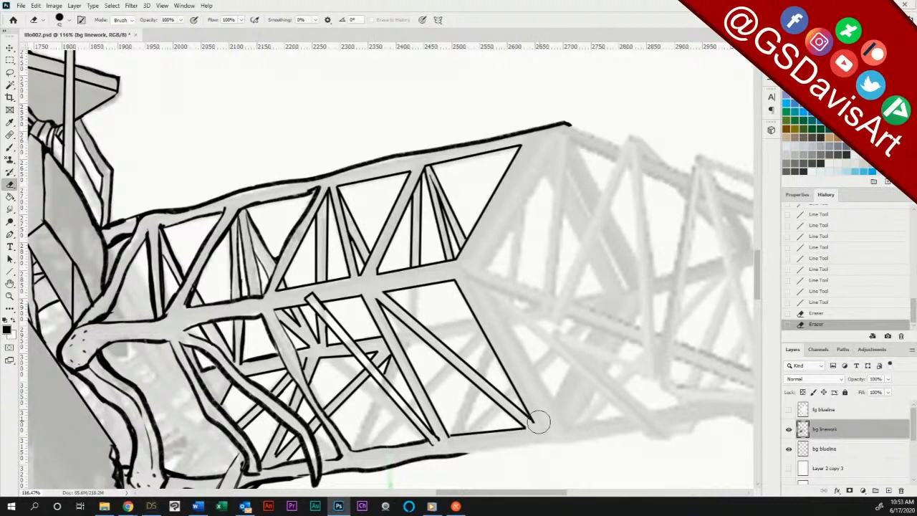
pyautogui.click(539, 421)
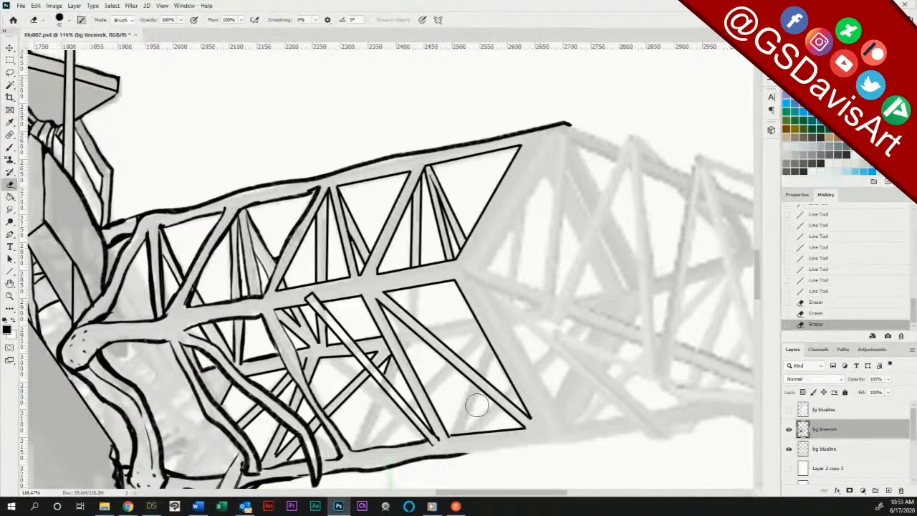
pyautogui.click(10, 147)
pyautogui.click(450, 435)
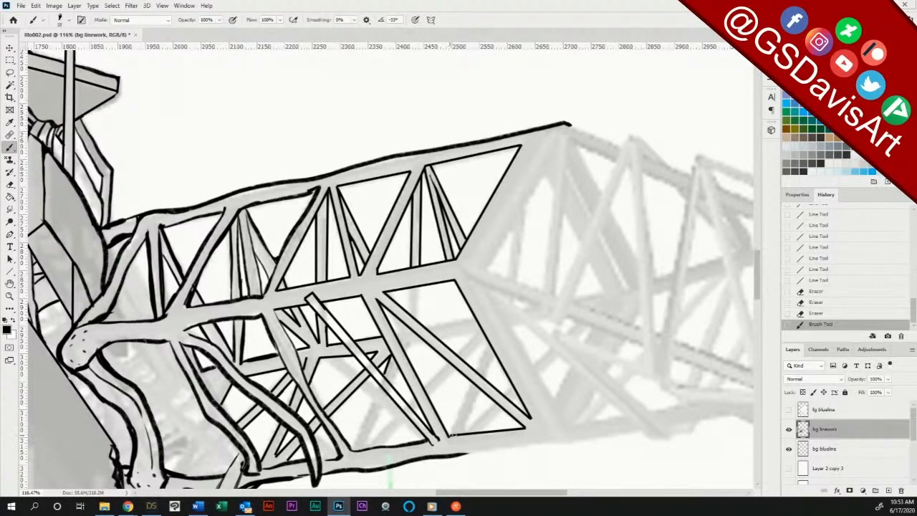
pyautogui.click(450, 435)
pyautogui.moveTo(276, 345); pyautogui.dragTo(290, 372)
pyautogui.click(285, 367)
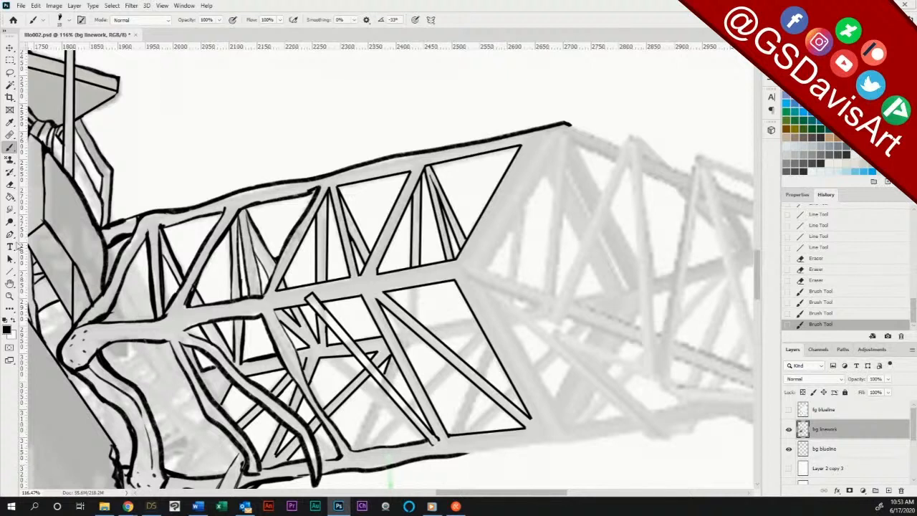
# Step: Draw the steep far-side brace behind the first large bay's diagonal, rising from its near bottom corner, and undo the stray line
pyautogui.click(10, 271)
pyautogui.click(352, 439)
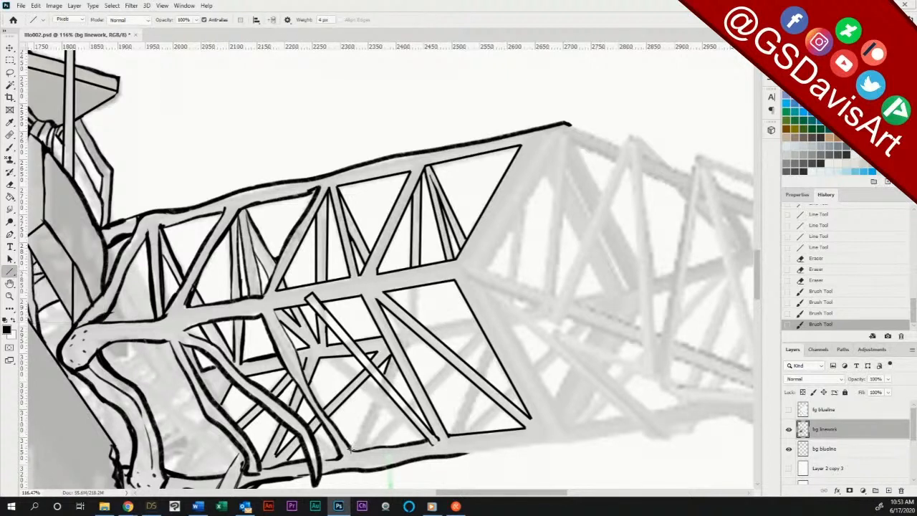
pyautogui.moveTo(379, 384); pyautogui.dragTo(399, 356)
pyautogui.moveTo(368, 443)
pyautogui.mouseDown()
pyautogui.moveTo(390, 424)
pyautogui.moveTo(410, 377)
pyautogui.moveTo(395, 384)
pyautogui.moveTo(420, 352)
pyautogui.moveTo(405, 361)
pyautogui.moveTo(420, 348)
pyautogui.moveTo(401, 380)
pyautogui.mouseUp()
pyautogui.hotkey('ctrl', 'z')
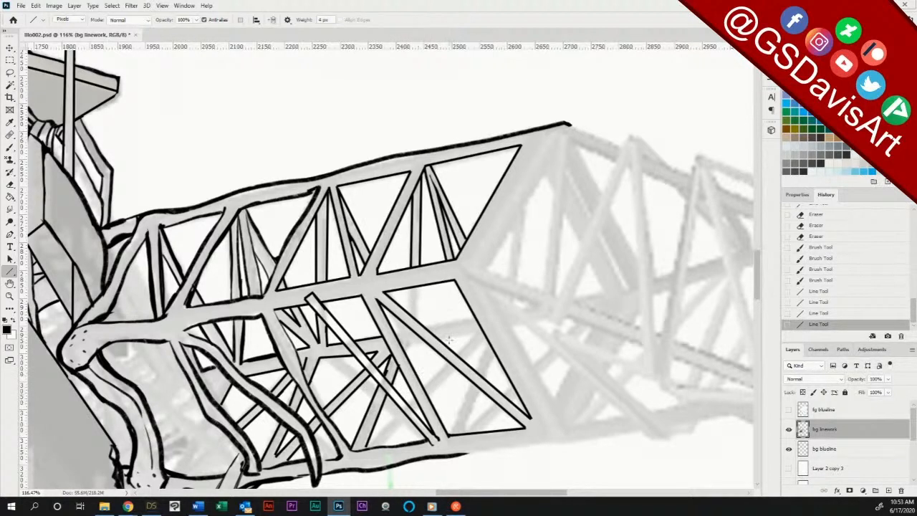
# Step: Draw the far-side chord and short vertical post behind the diagonal brace in the lower truss's second large bay
pyautogui.moveTo(396, 332)
pyautogui.mouseDown()
pyautogui.moveTo(421, 314)
pyautogui.moveTo(410, 329)
pyautogui.mouseUp()
pyautogui.moveTo(408, 291)
pyautogui.mouseDown()
pyautogui.moveTo(408, 314)
pyautogui.moveTo(417, 288)
pyautogui.moveTo(416, 320)
pyautogui.moveTo(420, 307)
pyautogui.moveTo(430, 313)
pyautogui.moveTo(407, 327)
pyautogui.moveTo(474, 318)
pyautogui.mouseUp()
pyautogui.hotkey('ctrl', 'z')
pyautogui.moveTo(405, 347); pyautogui.dragTo(475, 330)
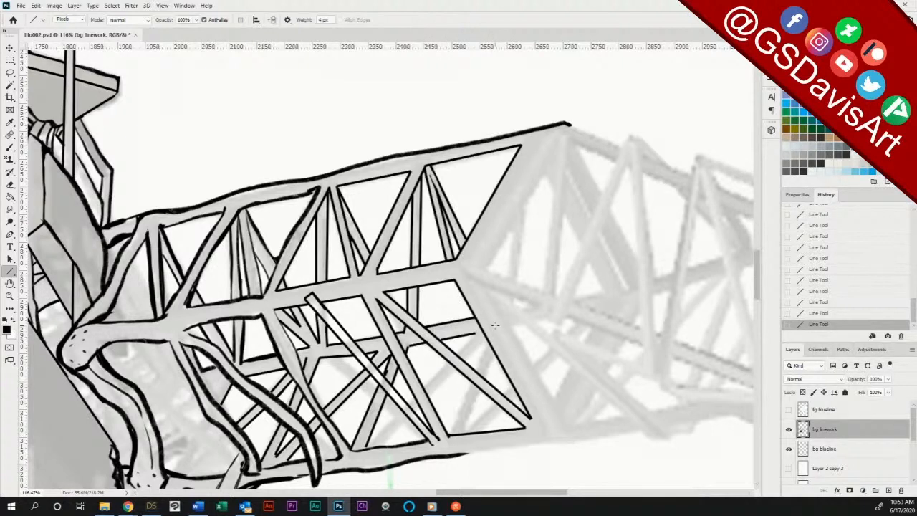
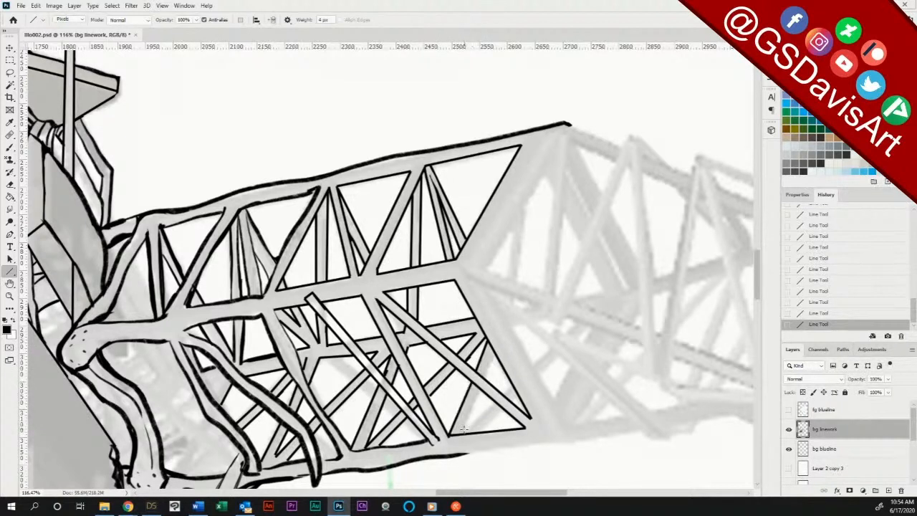
# Step: Draw the far-side slanted braces fanning up from the bottom edge of the second large bay
pyautogui.moveTo(463, 430); pyautogui.dragTo(475, 396)
pyautogui.moveTo(479, 389); pyautogui.dragTo(494, 356)
pyautogui.moveTo(462, 433); pyautogui.dragTo(521, 387)
pyautogui.moveTo(481, 430)
pyautogui.mouseDown()
pyautogui.moveTo(504, 409)
pyautogui.moveTo(484, 428)
pyautogui.moveTo(495, 420)
pyautogui.mouseUp()
# Step: Draw the lower truss's outer bottom and end edges, and the upper truss's end edge and first top edge past the bend
pyautogui.moveTo(468, 453); pyautogui.dragTo(553, 442)
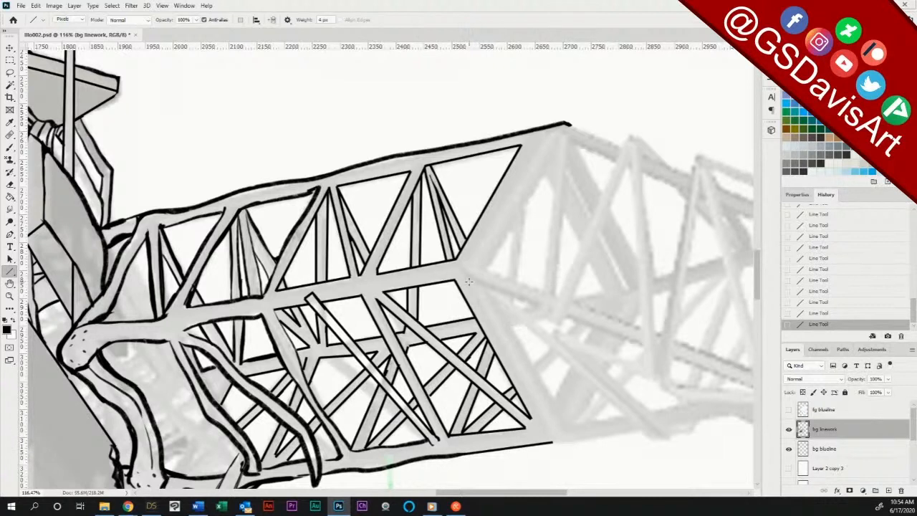
pyautogui.moveTo(469, 282); pyautogui.dragTo(553, 443)
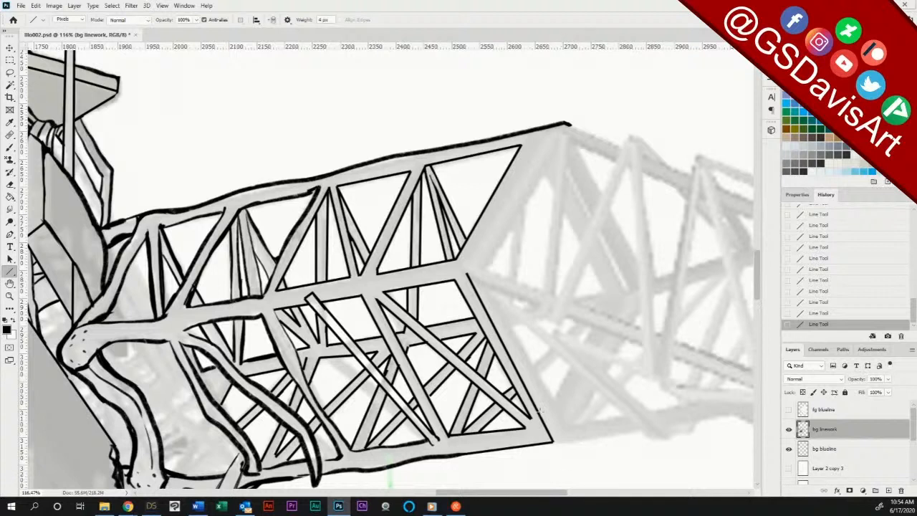
pyautogui.click(468, 272)
pyautogui.moveTo(466, 267)
pyautogui.mouseDown()
pyautogui.moveTo(565, 123)
pyautogui.moveTo(621, 146)
pyautogui.mouseUp()
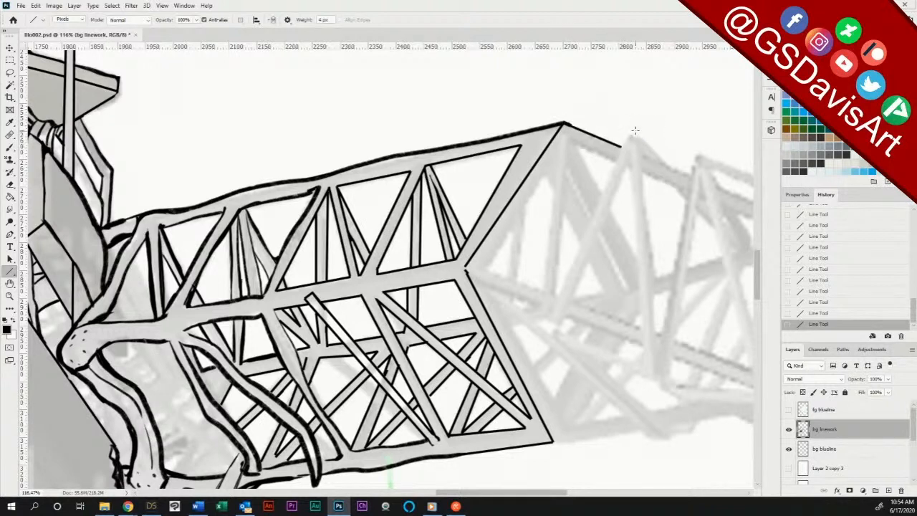
# Step: Draw the double-line legs of the triangular frame past the boom's bend, and the inner edges of the bay beside it
pyautogui.moveTo(552, 315)
pyautogui.mouseDown()
pyautogui.moveTo(630, 135)
pyautogui.moveTo(648, 141)
pyautogui.moveTo(667, 161)
pyautogui.moveTo(631, 175)
pyautogui.moveTo(646, 378)
pyautogui.mouseUp()
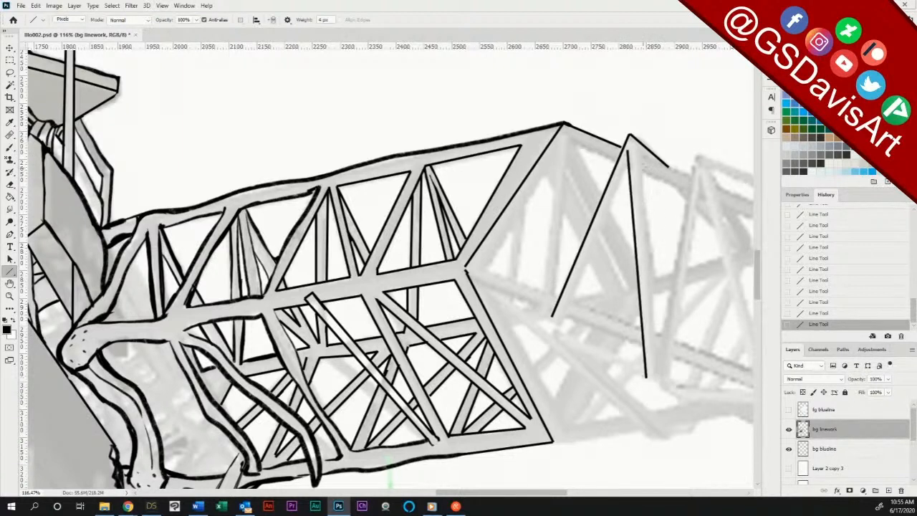
pyautogui.moveTo(633, 152); pyautogui.dragTo(658, 377)
pyautogui.moveTo(640, 150); pyautogui.dragTo(562, 324)
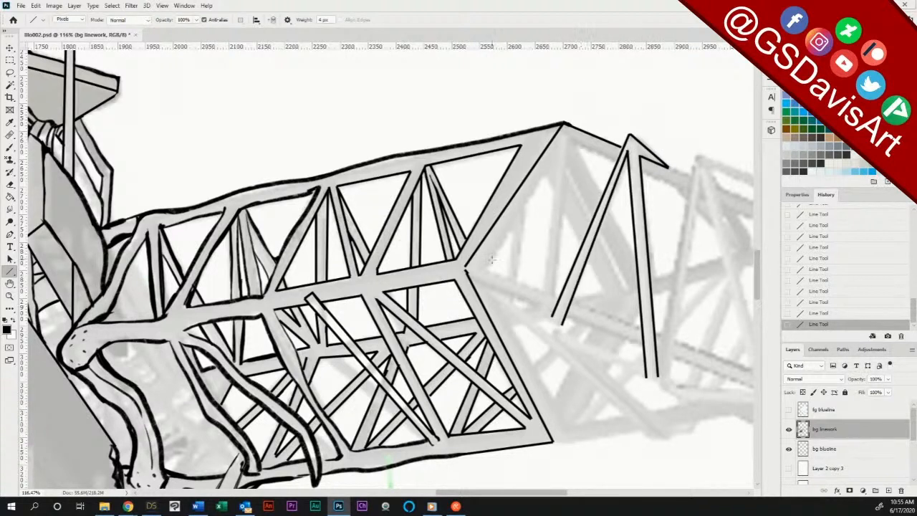
pyautogui.moveTo(467, 270); pyautogui.dragTo(560, 297)
pyautogui.moveTo(487, 269); pyautogui.dragTo(616, 161)
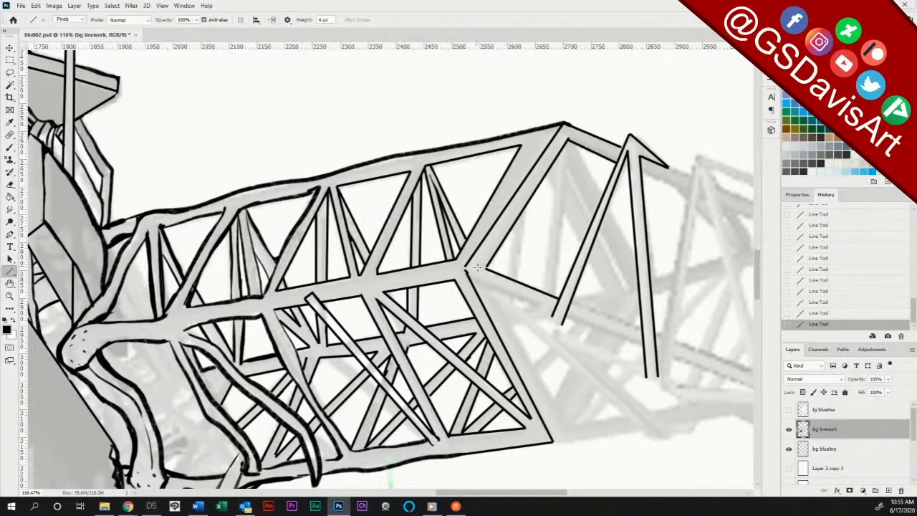
# Step: Brush in the joint at the boom's bend and the edges of the far-side vertical posts in the bay past it
pyautogui.press('b')
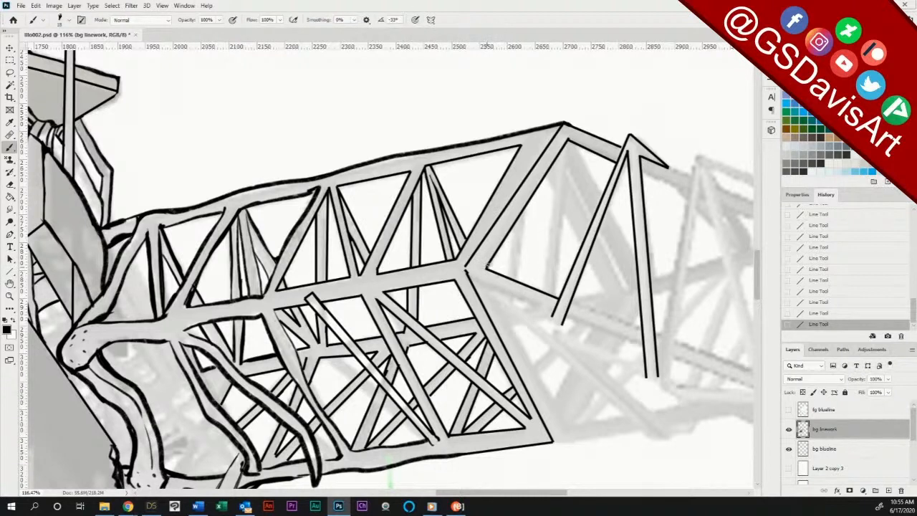
pyautogui.moveTo(487, 265); pyautogui.dragTo(465, 278)
pyautogui.moveTo(511, 228); pyautogui.dragTo(510, 280)
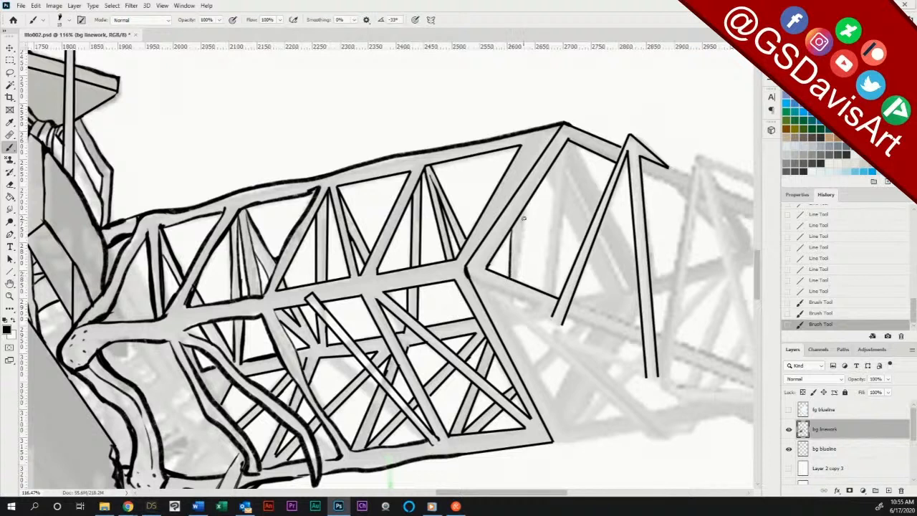
pyautogui.moveTo(524, 209); pyautogui.dragTo(517, 275)
pyautogui.moveTo(527, 208); pyautogui.dragTo(523, 219)
pyautogui.moveTo(548, 177)
pyautogui.mouseDown()
pyautogui.moveTo(547, 289)
pyautogui.moveTo(563, 204)
pyautogui.moveTo(558, 295)
pyautogui.mouseUp()
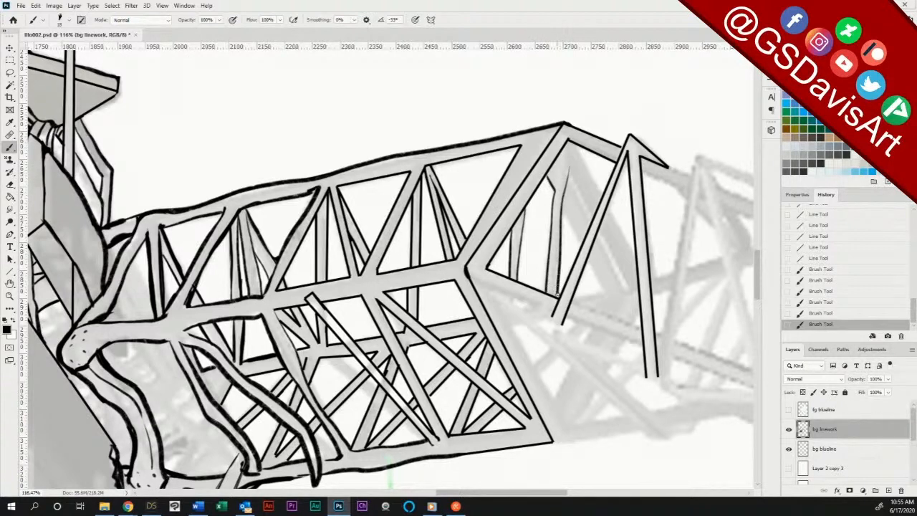
pyautogui.moveTo(567, 167); pyautogui.dragTo(555, 188)
pyautogui.moveTo(569, 142); pyautogui.dragTo(561, 202)
# Step: Draw the straight edges of the far-side slanted brace descending from the upper joint past the boom's bend, behind the triangular frame
pyautogui.moveTo(578, 146); pyautogui.dragTo(602, 195)
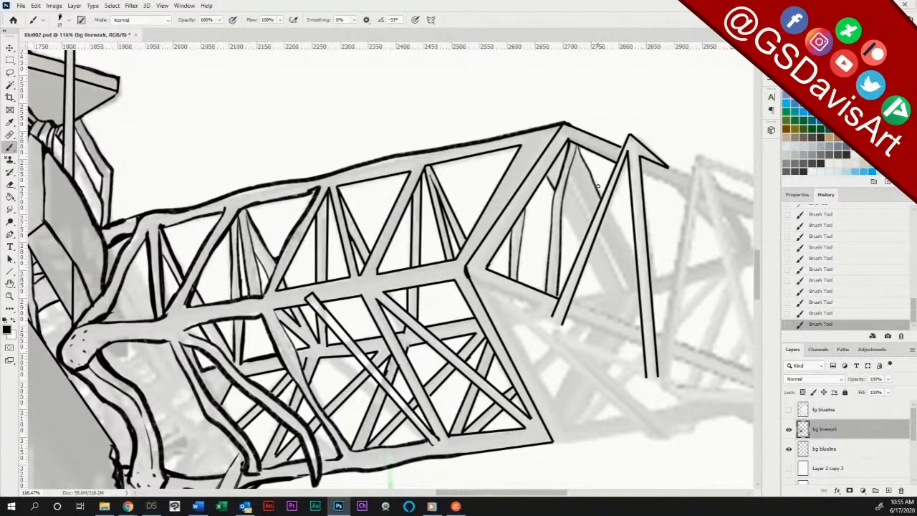
pyautogui.hotkey('ctrl', 'z')
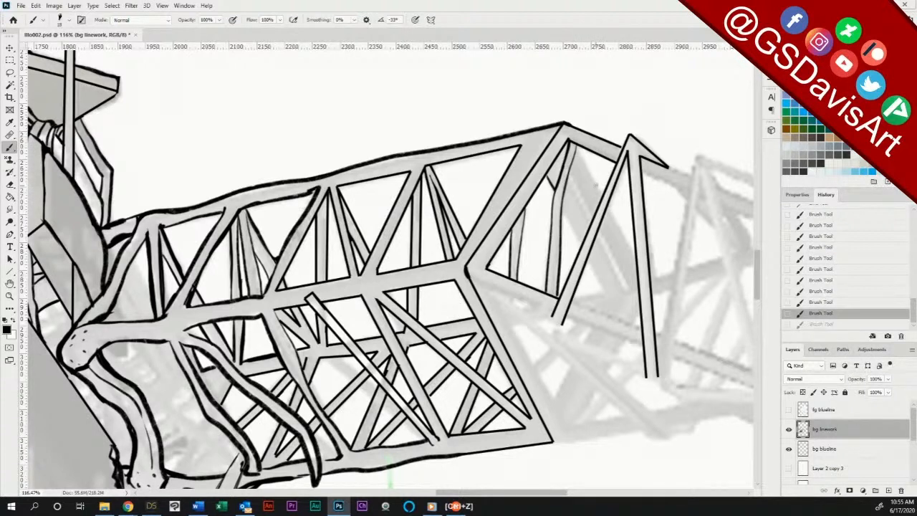
pyautogui.press('u')
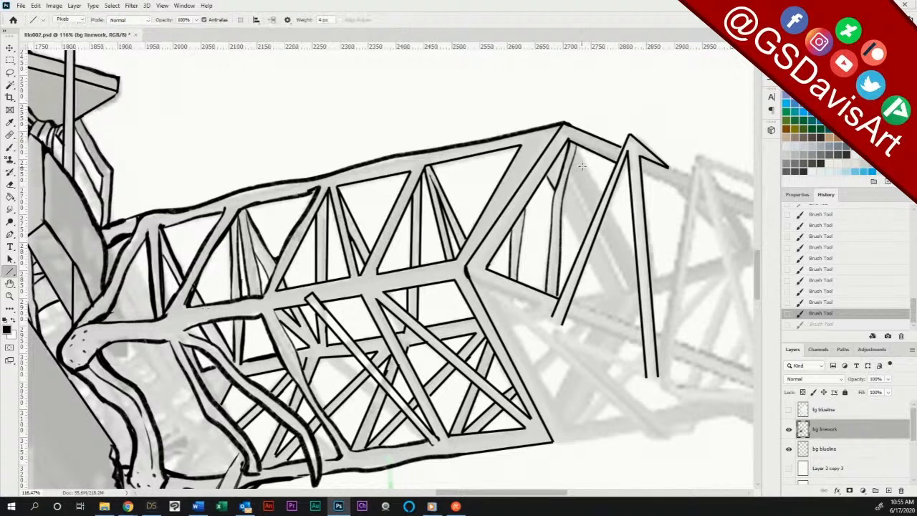
pyautogui.moveTo(578, 146); pyautogui.dragTo(635, 258)
pyautogui.moveTo(564, 212)
pyautogui.mouseDown()
pyautogui.moveTo(580, 249)
pyautogui.moveTo(625, 267)
pyautogui.moveTo(604, 291)
pyautogui.mouseUp()
pyautogui.moveTo(570, 172); pyautogui.dragTo(628, 287)
pyautogui.moveTo(598, 234); pyautogui.dragTo(622, 287)
pyautogui.moveTo(572, 178); pyautogui.dragTo(589, 223)
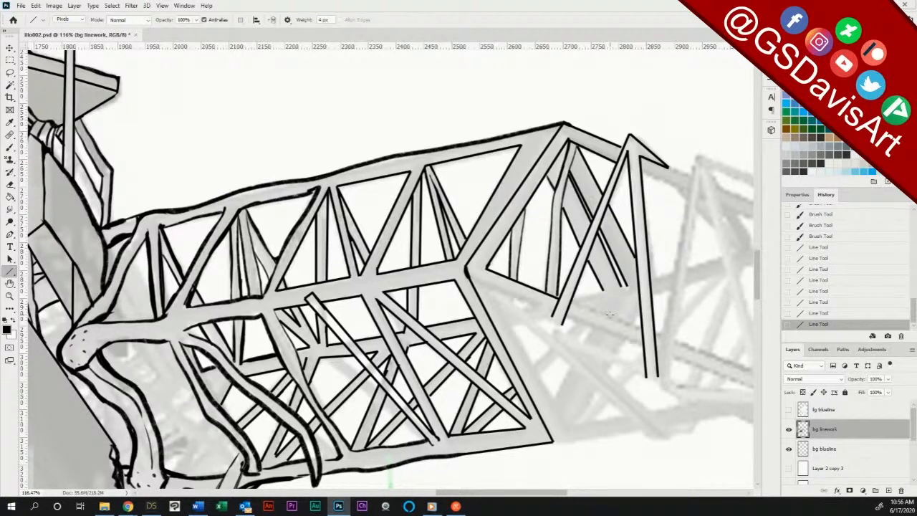
# Step: Brush in the upper beam's edges from the triangular frame's apex to the next joint, including the short edge at that joint
pyautogui.press('b')
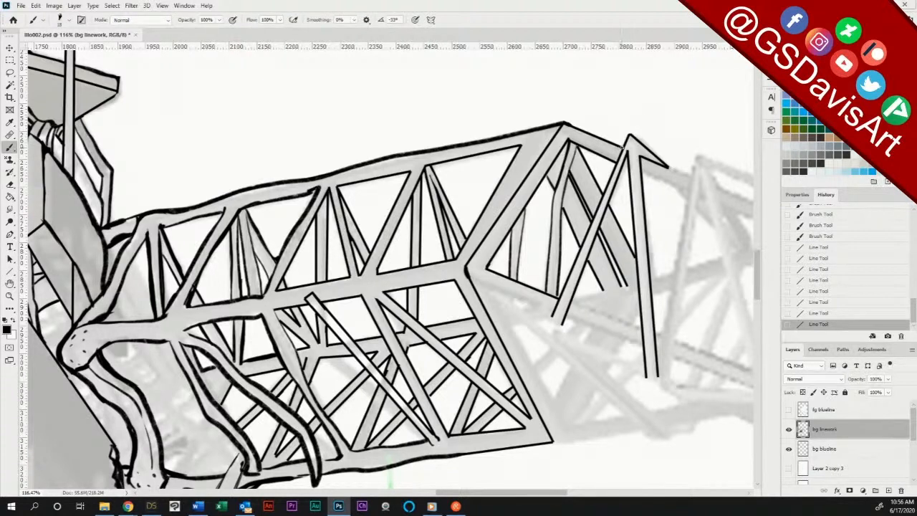
pyautogui.click(624, 147)
pyautogui.click(658, 165)
pyautogui.moveTo(643, 172); pyautogui.dragTo(690, 199)
pyautogui.click(648, 176)
pyautogui.click(650, 178)
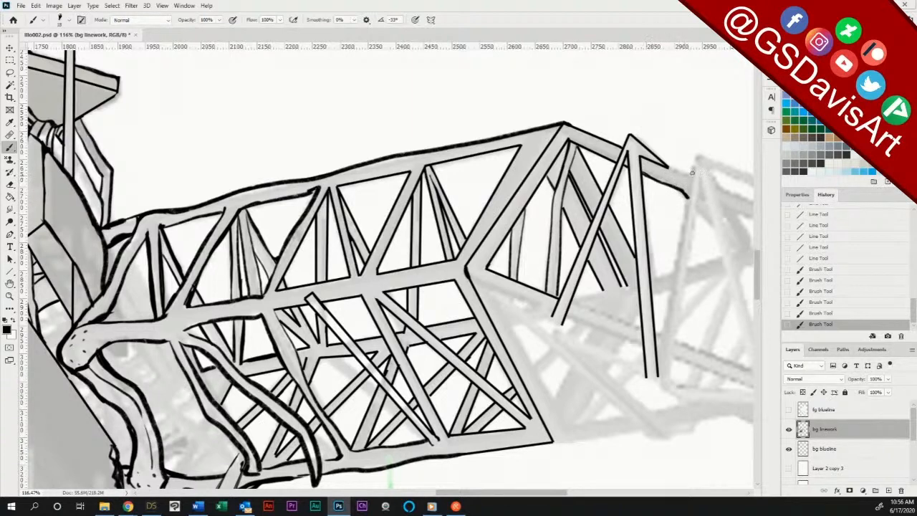
pyautogui.moveTo(666, 166)
pyautogui.mouseDown()
pyautogui.moveTo(693, 175)
pyautogui.moveTo(687, 206)
pyautogui.moveTo(689, 183)
pyautogui.mouseUp()
pyautogui.click(691, 175)
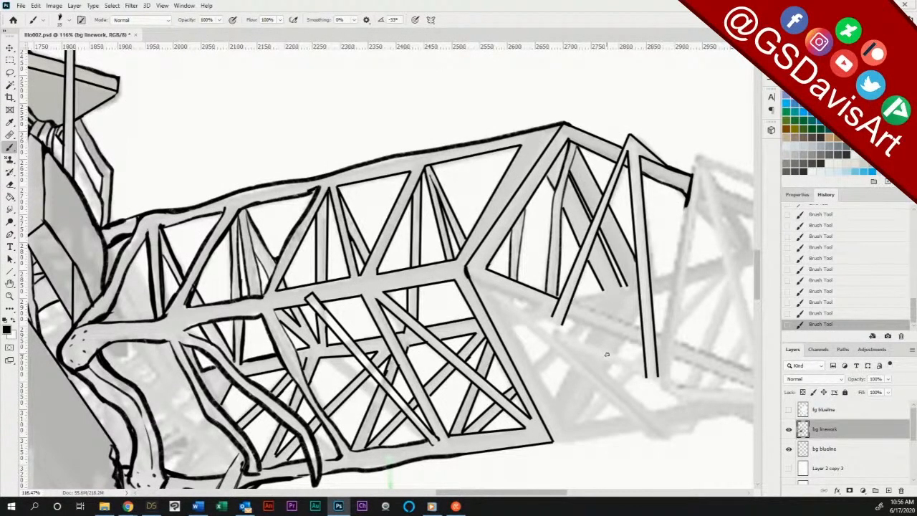
# Step: Draw the edges of the far-side beam and small brace between the lower parts of the triangular frame's legs
pyautogui.click(9, 271)
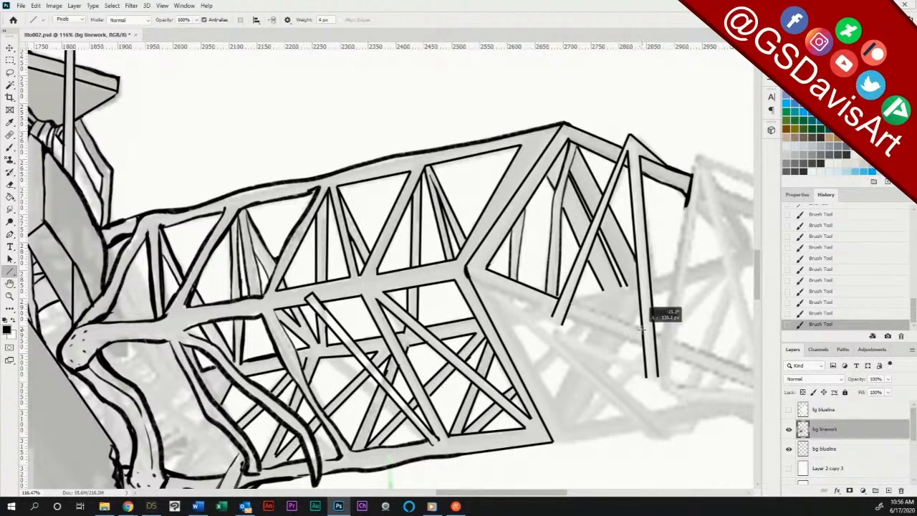
pyautogui.moveTo(642, 329)
pyautogui.mouseDown()
pyautogui.moveTo(571, 302)
pyautogui.moveTo(637, 282)
pyautogui.mouseUp()
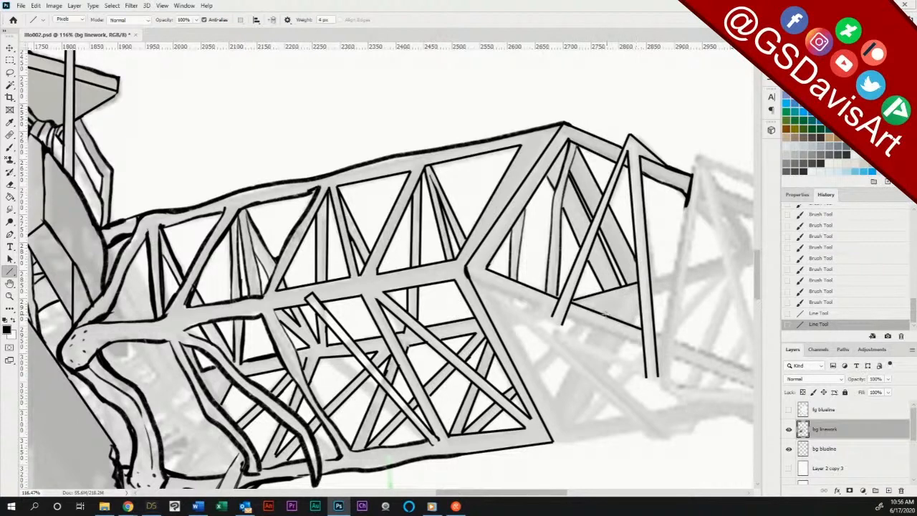
pyautogui.moveTo(607, 314)
pyautogui.mouseDown()
pyautogui.moveTo(641, 300)
pyautogui.moveTo(637, 320)
pyautogui.moveTo(640, 302)
pyautogui.mouseUp()
# Step: Draw the slanted leg's first edge from the next upper joint, close the triangular frame's feet, and add the middle beam's edges
pyautogui.moveTo(695, 158); pyautogui.dragTo(657, 382)
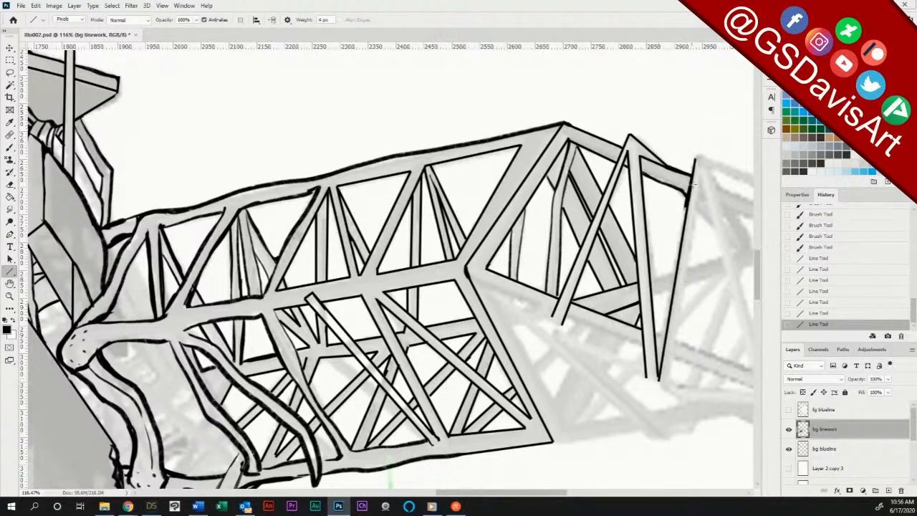
pyautogui.moveTo(698, 157); pyautogui.dragTo(697, 157)
pyautogui.moveTo(646, 380); pyautogui.dragTo(657, 378)
pyautogui.moveTo(555, 317); pyautogui.dragTo(600, 295)
pyautogui.moveTo(475, 279)
pyautogui.mouseDown()
pyautogui.moveTo(558, 320)
pyautogui.moveTo(644, 326)
pyautogui.mouseUp()
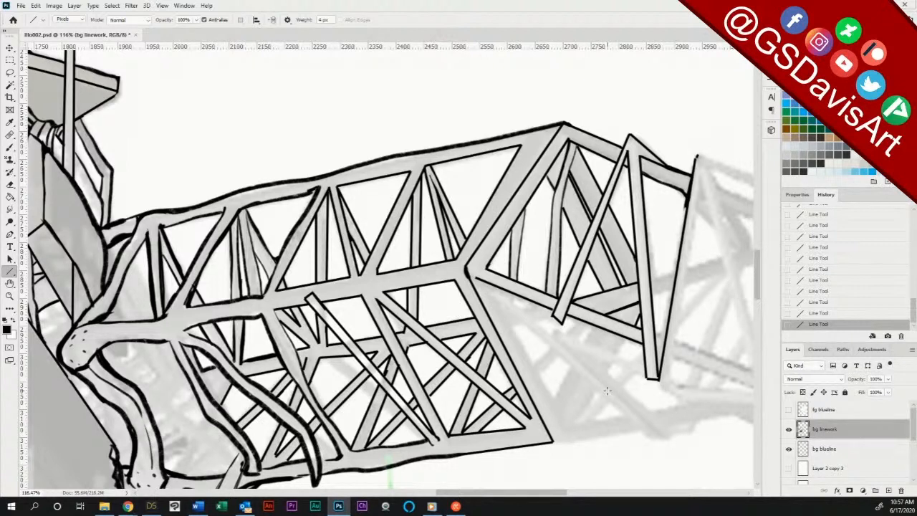
# Step: Draw the lower truss's bottom beam past the bend and the double-line diagonal running from the bend to its capped lower end
pyautogui.moveTo(688, 375); pyautogui.dragTo(528, 281)
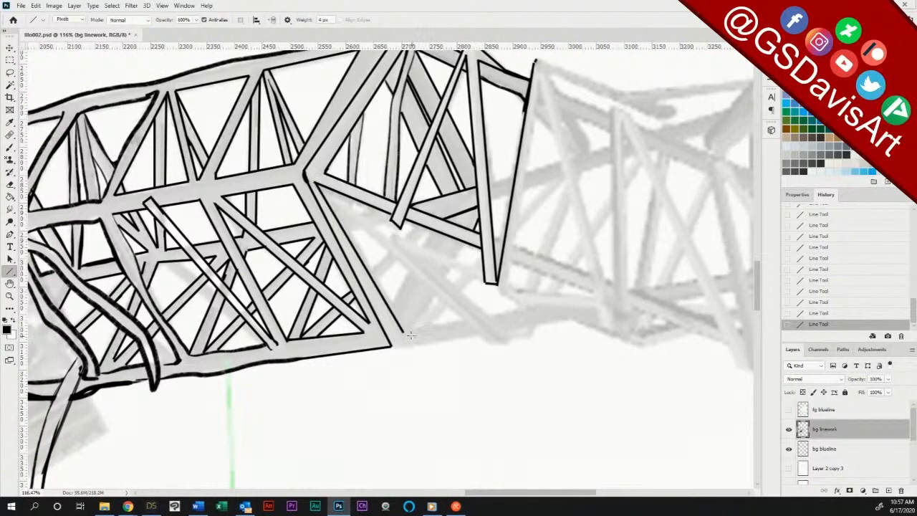
pyautogui.moveTo(404, 333); pyautogui.dragTo(462, 322)
pyautogui.moveTo(397, 352); pyautogui.dragTo(479, 334)
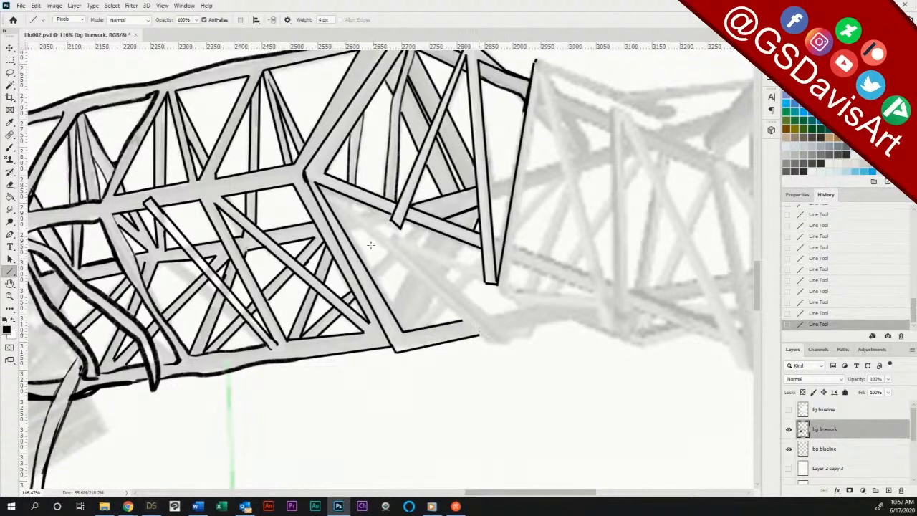
pyautogui.moveTo(324, 195)
pyautogui.mouseDown()
pyautogui.moveTo(401, 247)
pyautogui.moveTo(495, 347)
pyautogui.mouseUp()
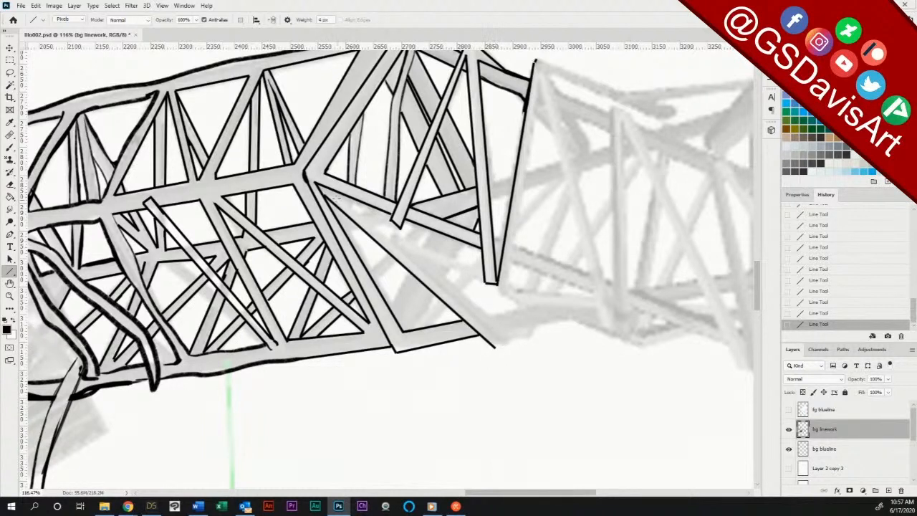
pyautogui.moveTo(323, 188); pyautogui.dragTo(514, 339)
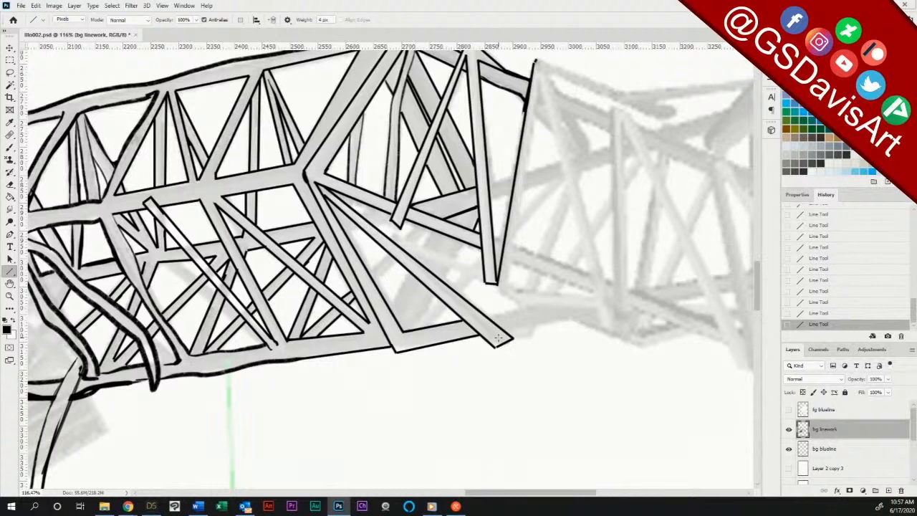
# Step: Erase the overlapping lines at the middle joint of the boom's bend and touch up the beam corners there with the brush
pyautogui.press('e')
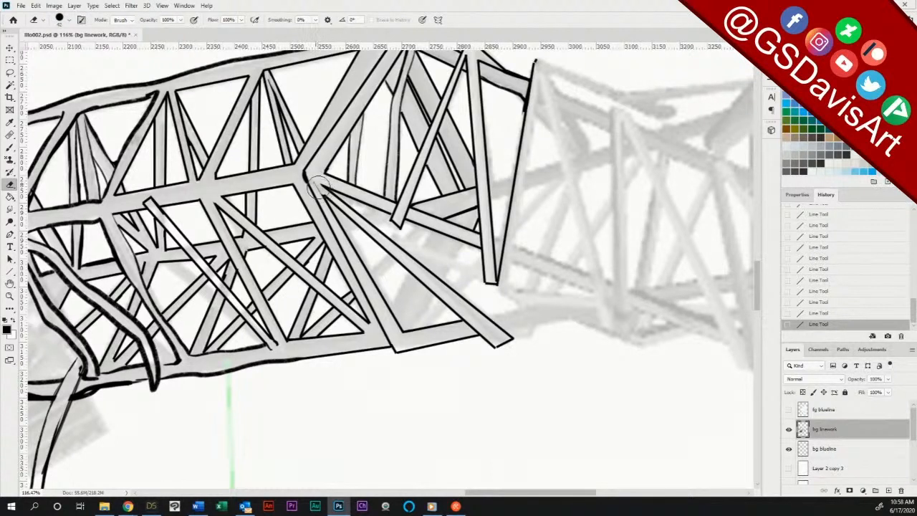
pyautogui.moveTo(319, 182)
pyautogui.mouseDown()
pyautogui.moveTo(317, 191)
pyautogui.moveTo(318, 178)
pyautogui.mouseUp()
pyautogui.press('b')
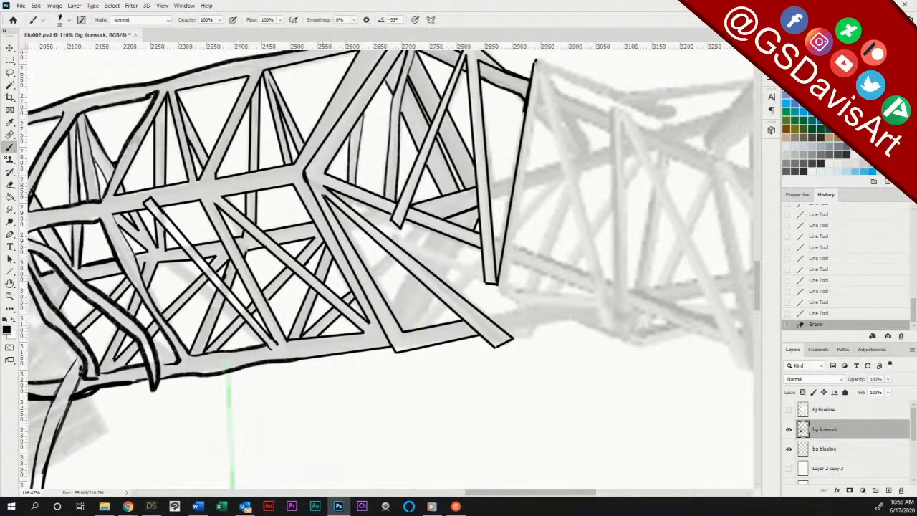
pyautogui.moveTo(324, 198)
pyautogui.mouseDown()
pyautogui.moveTo(305, 174)
pyautogui.moveTo(321, 193)
pyautogui.moveTo(307, 185)
pyautogui.moveTo(324, 215)
pyautogui.mouseUp()
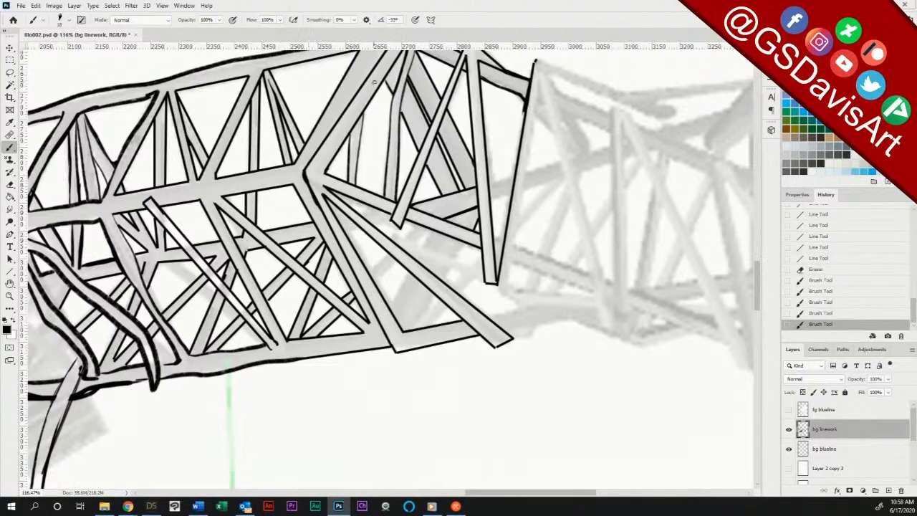
pyautogui.moveTo(324, 169); pyautogui.dragTo(330, 176)
pyautogui.moveTo(326, 172); pyautogui.dragTo(331, 178)
pyautogui.moveTo(529, 327); pyautogui.dragTo(532, 328)
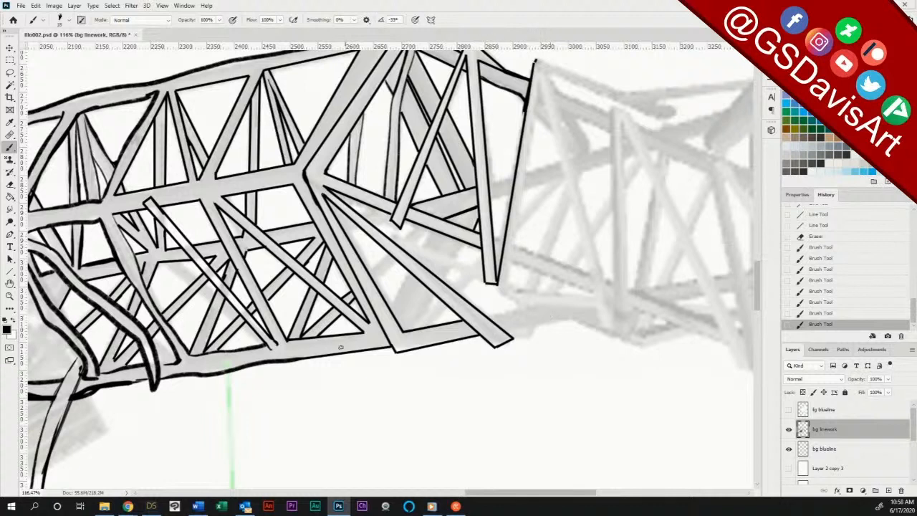
# Step: Draw the far-side braces and beam edges behind the diagonal in the lower bay past the bend
pyautogui.click(10, 273)
pyautogui.click(394, 301)
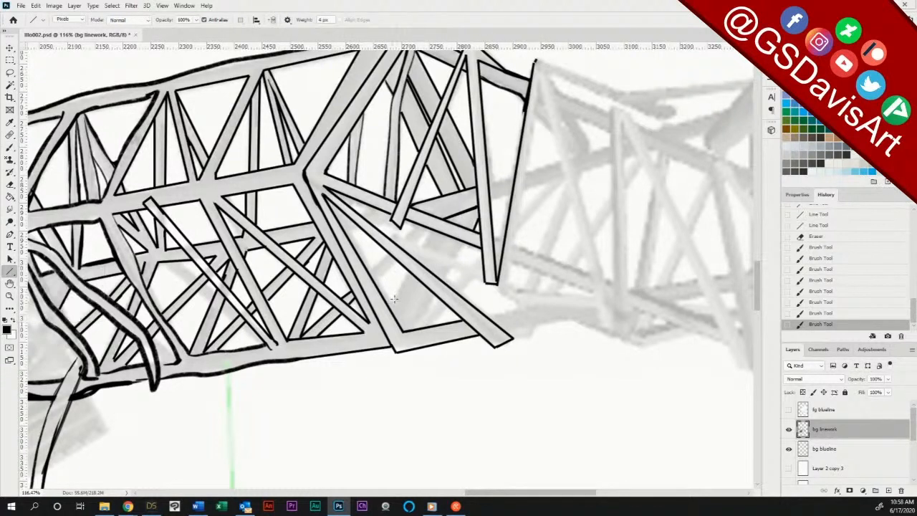
pyautogui.moveTo(392, 299); pyautogui.dragTo(391, 251)
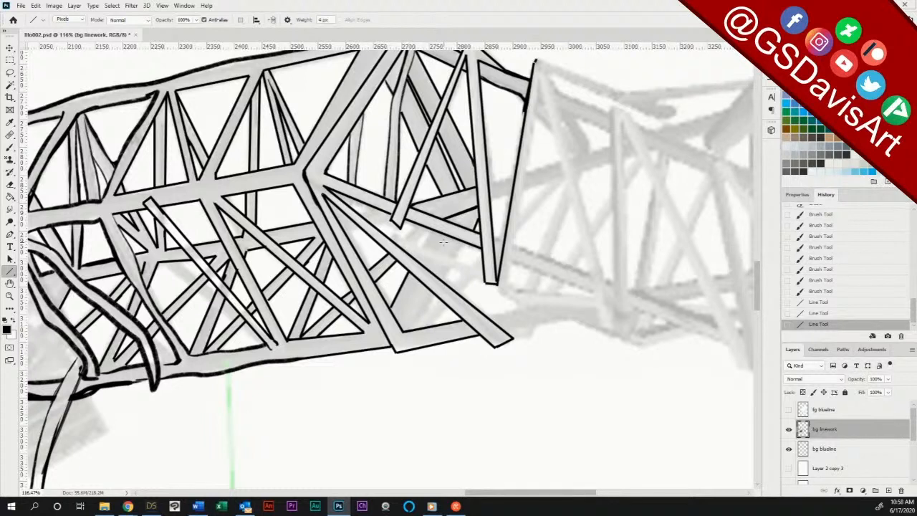
pyautogui.moveTo(397, 240)
pyautogui.mouseDown()
pyautogui.moveTo(450, 242)
pyautogui.moveTo(502, 262)
pyautogui.moveTo(489, 284)
pyautogui.mouseUp()
pyautogui.moveTo(395, 241)
pyautogui.mouseDown()
pyautogui.moveTo(484, 273)
pyautogui.moveTo(356, 231)
pyautogui.moveTo(414, 222)
pyautogui.moveTo(385, 215)
pyautogui.moveTo(393, 213)
pyautogui.mouseUp()
pyautogui.moveTo(337, 219); pyautogui.dragTo(359, 213)
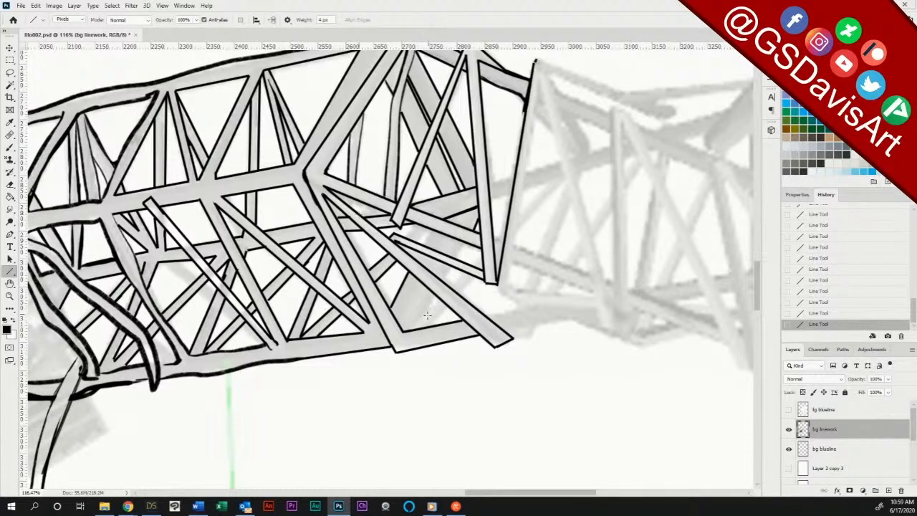
pyautogui.moveTo(414, 329)
pyautogui.mouseDown()
pyautogui.moveTo(442, 270)
pyautogui.moveTo(450, 264)
pyautogui.moveTo(456, 279)
pyautogui.mouseUp()
# Step: Draw the second edge of the slanted leg beside the triangular frame and the beam segments crossing the gap between them
pyautogui.moveTo(536, 66); pyautogui.dragTo(505, 288)
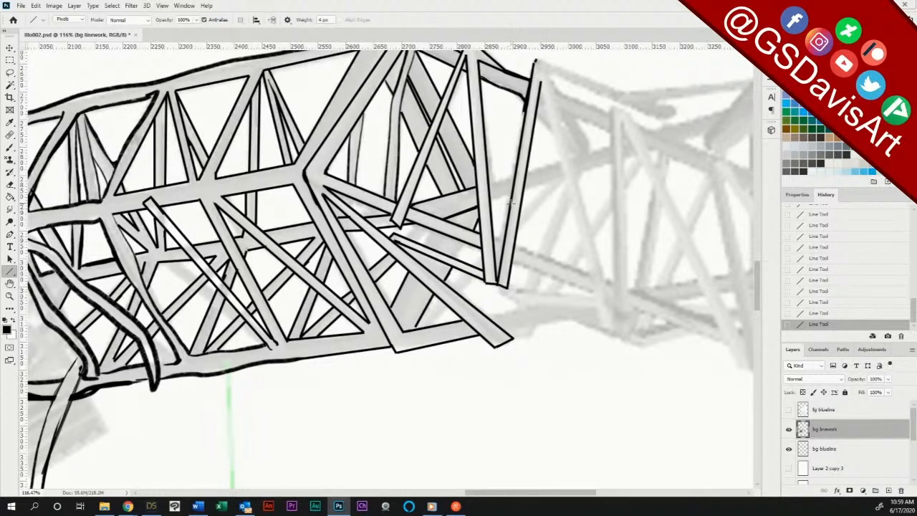
pyautogui.moveTo(494, 236); pyautogui.dragTo(502, 255)
pyautogui.moveTo(487, 183); pyautogui.dragTo(511, 195)
# Step: Draw the first edge of the next long leg down to its foot, and the boom's bottom edges on both sides of it
pyautogui.moveTo(543, 81)
pyautogui.mouseDown()
pyautogui.moveTo(602, 330)
pyautogui.moveTo(634, 343)
pyautogui.mouseUp()
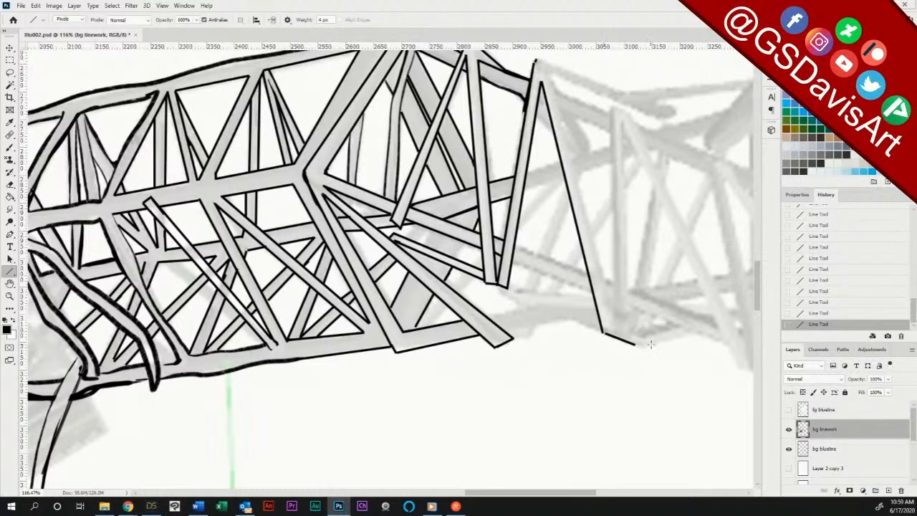
pyautogui.moveTo(636, 345); pyautogui.dragTo(693, 335)
pyautogui.moveTo(503, 334); pyautogui.dragTo(573, 321)
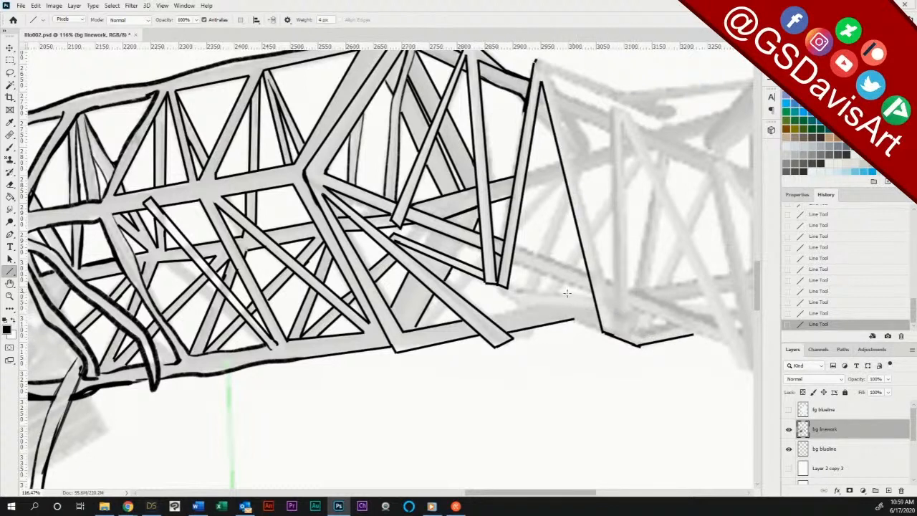
# Step: Ink the lower slanted beams, the second edge of the long diagonal strut and the vertical post line with straight lines
pyautogui.moveTo(506, 287); pyautogui.dragTo(603, 333)
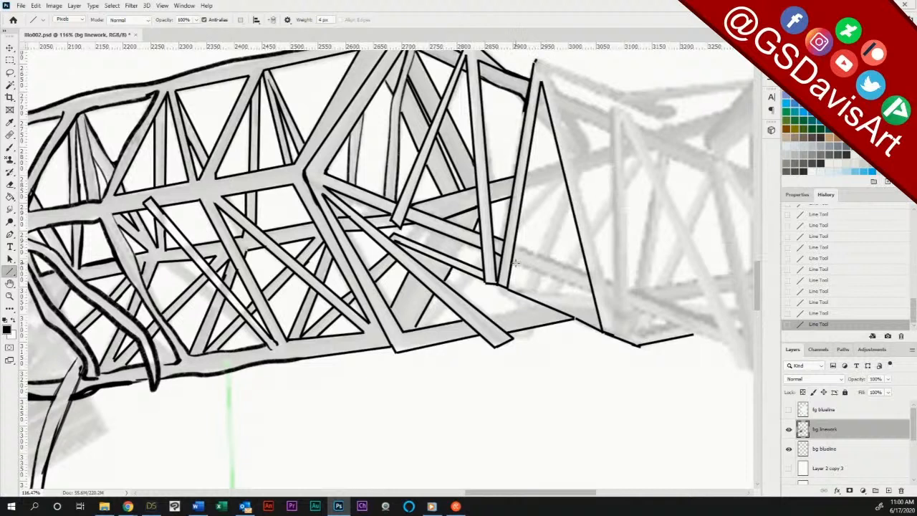
pyautogui.moveTo(514, 264); pyautogui.dragTo(594, 294)
pyautogui.moveTo(517, 243); pyautogui.dragTo(592, 273)
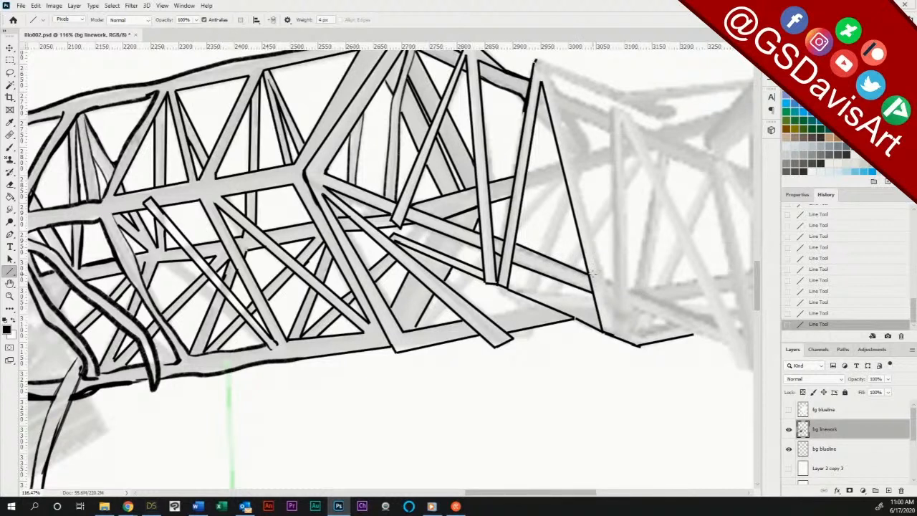
pyautogui.moveTo(586, 197); pyautogui.dragTo(613, 320)
pyautogui.moveTo(612, 118); pyautogui.dragTo(613, 320)
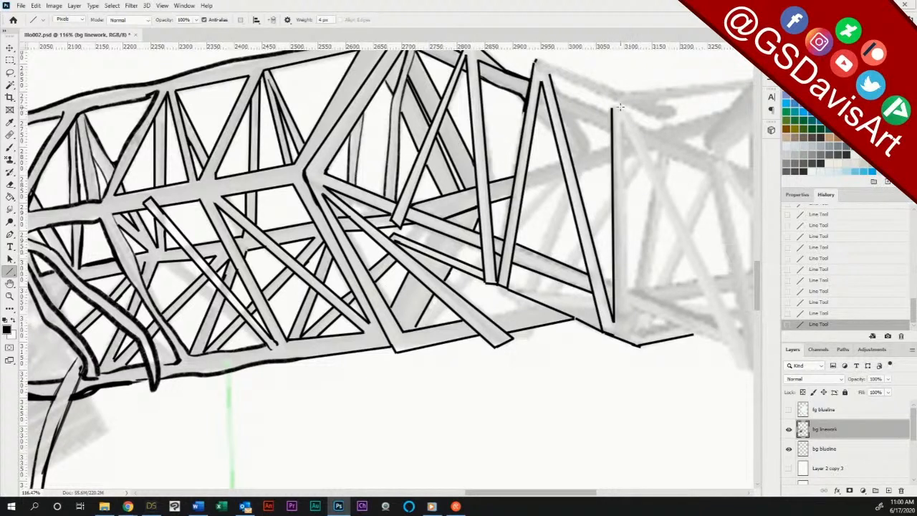
# Step: Ink both edges of the sloping top beam with straight lines and round off its peak with the Brush
pyautogui.moveTo(502, 57); pyautogui.dragTo(658, 118)
pyautogui.moveTo(538, 61); pyautogui.dragTo(658, 108)
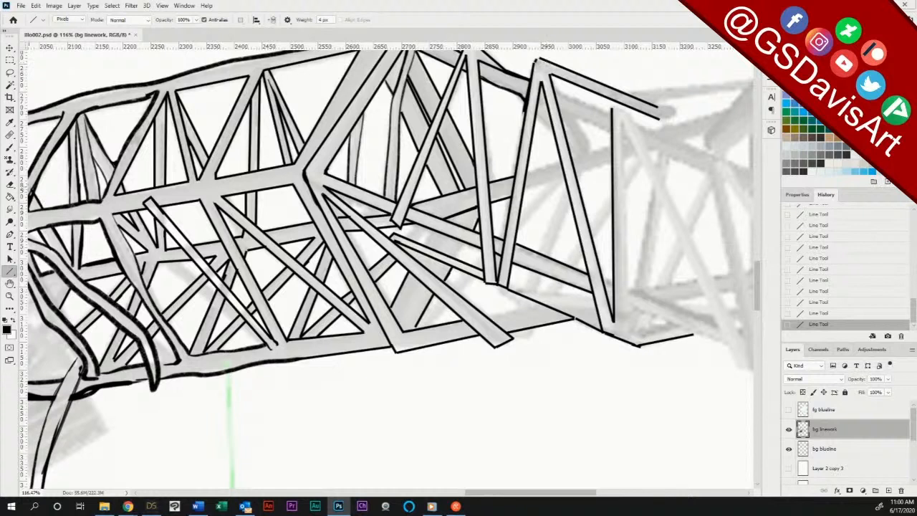
pyautogui.press('b')
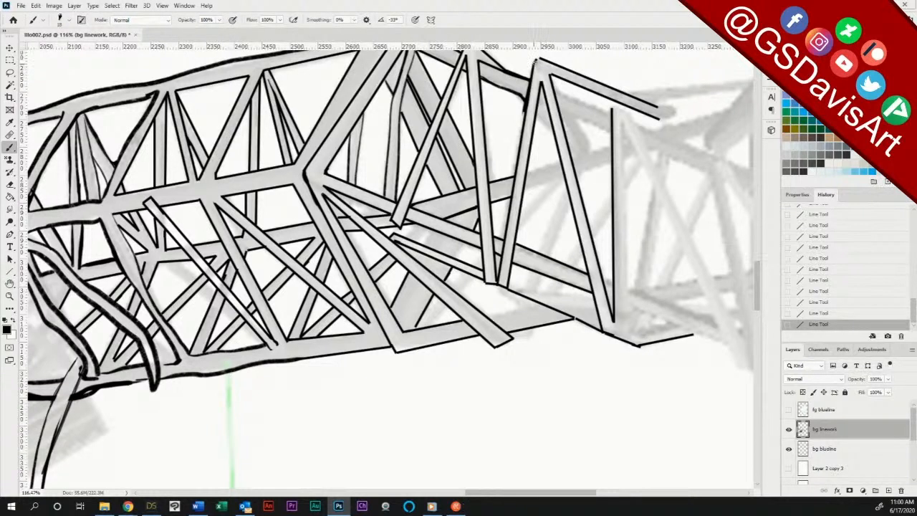
pyautogui.moveTo(534, 65); pyautogui.dragTo(542, 84)
# Step: Extend both edges of the rising middle beam to the vertical post with the Line tool
pyautogui.click(10, 271)
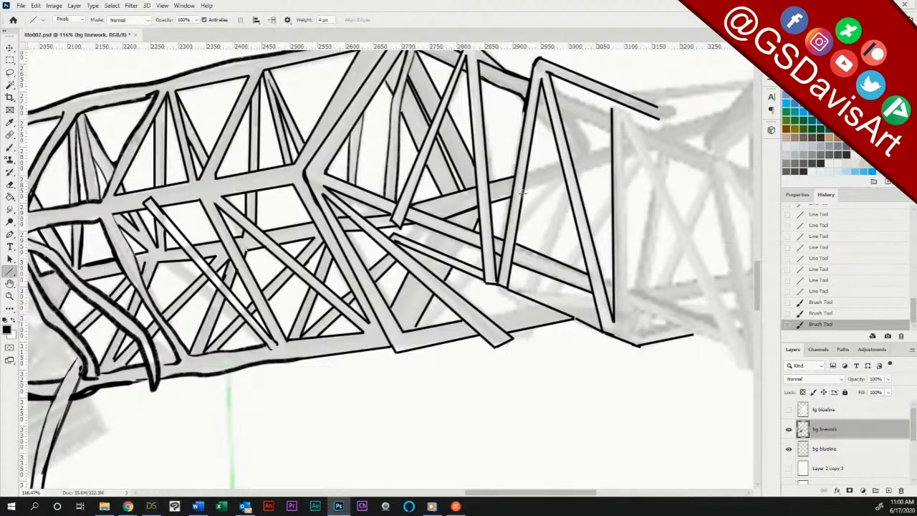
pyautogui.moveTo(523, 192)
pyautogui.mouseDown()
pyautogui.moveTo(592, 160)
pyautogui.moveTo(570, 174)
pyautogui.moveTo(583, 143)
pyautogui.moveTo(567, 157)
pyautogui.moveTo(612, 147)
pyautogui.mouseUp()
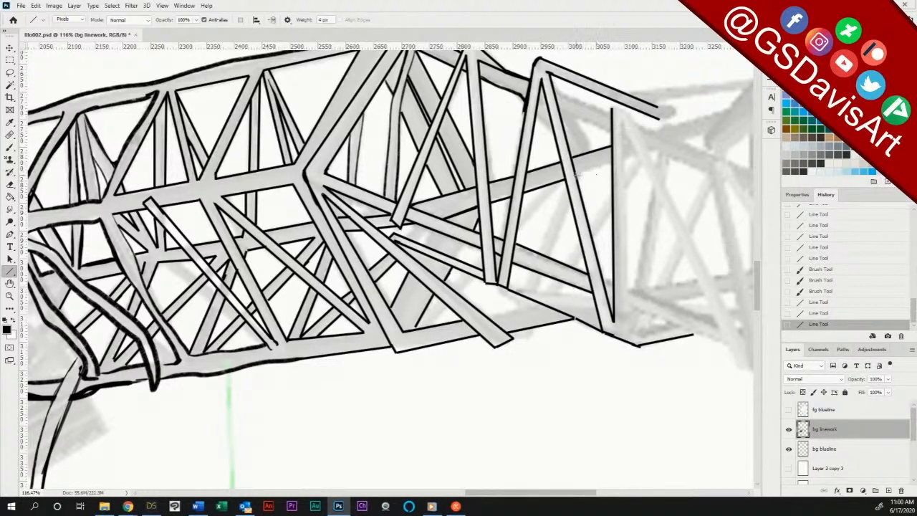
pyautogui.moveTo(578, 174)
pyautogui.mouseDown()
pyautogui.moveTo(618, 147)
pyautogui.moveTo(613, 159)
pyautogui.mouseUp()
# Step: Ink the short brace edges in the lower truss and the upper edges of the bottom beam up to the long diagonal strut
pyautogui.moveTo(647, 217); pyautogui.dragTo(577, 299)
pyautogui.moveTo(369, 297)
pyautogui.mouseDown()
pyautogui.moveTo(375, 291)
pyautogui.moveTo(362, 288)
pyautogui.moveTo(363, 304)
pyautogui.moveTo(377, 287)
pyautogui.mouseUp()
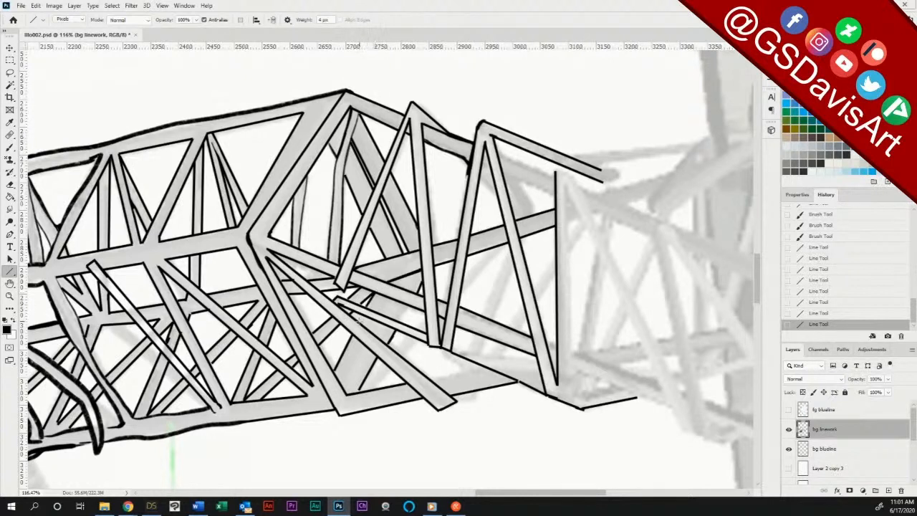
pyautogui.moveTo(361, 321); pyautogui.dragTo(372, 301)
pyautogui.moveTo(357, 393); pyautogui.dragTo(363, 384)
pyautogui.moveTo(430, 378)
pyautogui.mouseDown()
pyautogui.moveTo(517, 371)
pyautogui.moveTo(475, 361)
pyautogui.moveTo(536, 360)
pyautogui.mouseUp()
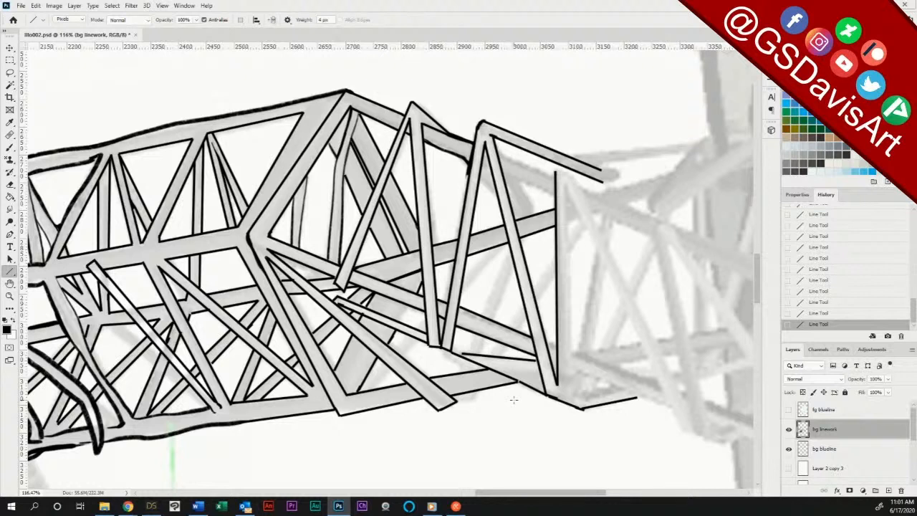
pyautogui.hotkey('ctrl', 'z')
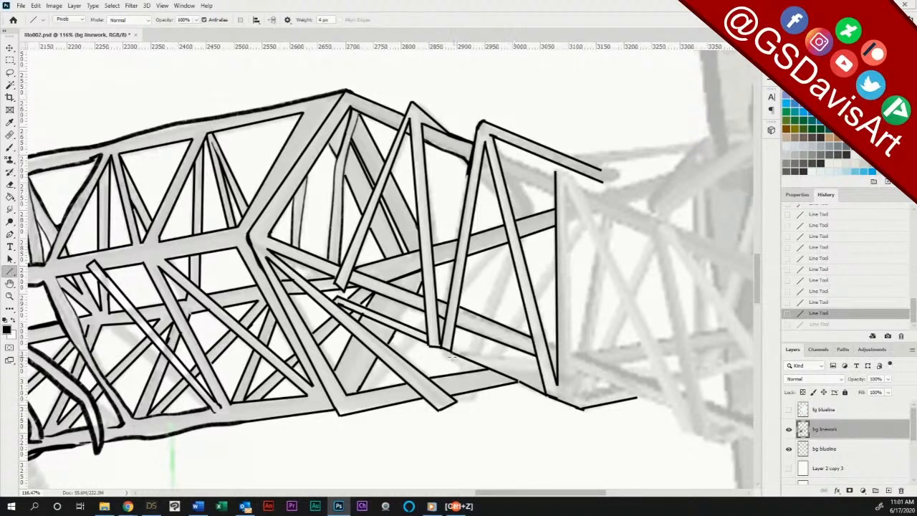
pyautogui.moveTo(453, 347); pyautogui.dragTo(536, 357)
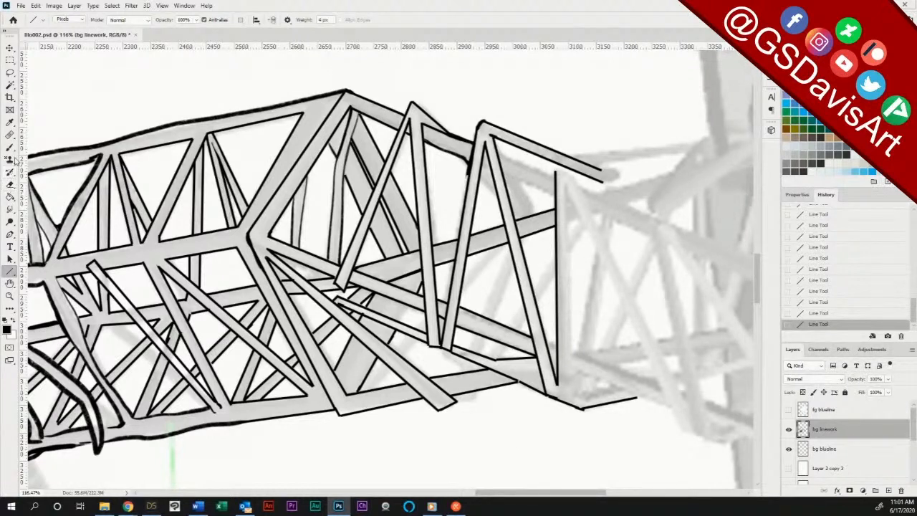
# Step: Brush in the bottom ends of the diagonal struts and the corner where the bottom beam bends
pyautogui.click(10, 147)
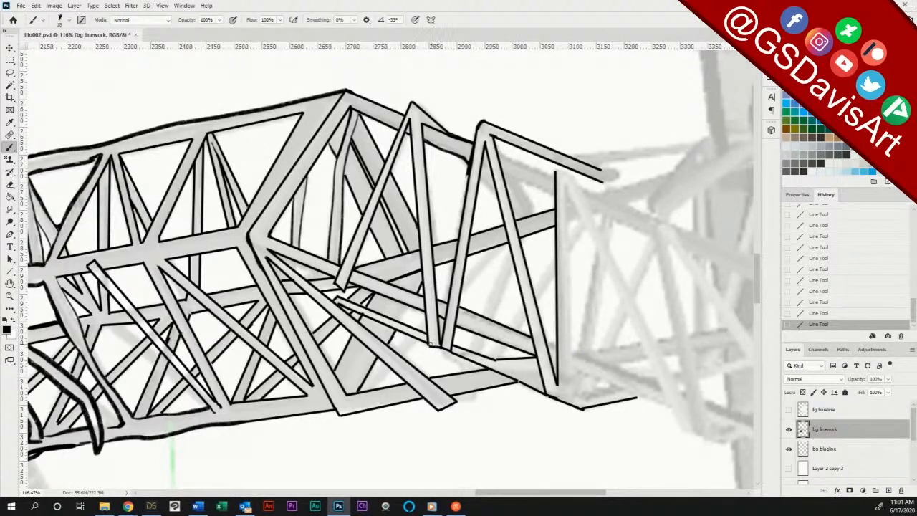
pyautogui.moveTo(432, 346); pyautogui.dragTo(453, 354)
pyautogui.moveTo(509, 357)
pyautogui.mouseDown()
pyautogui.moveTo(550, 401)
pyautogui.moveTo(581, 407)
pyautogui.moveTo(547, 397)
pyautogui.moveTo(581, 408)
pyautogui.mouseUp()
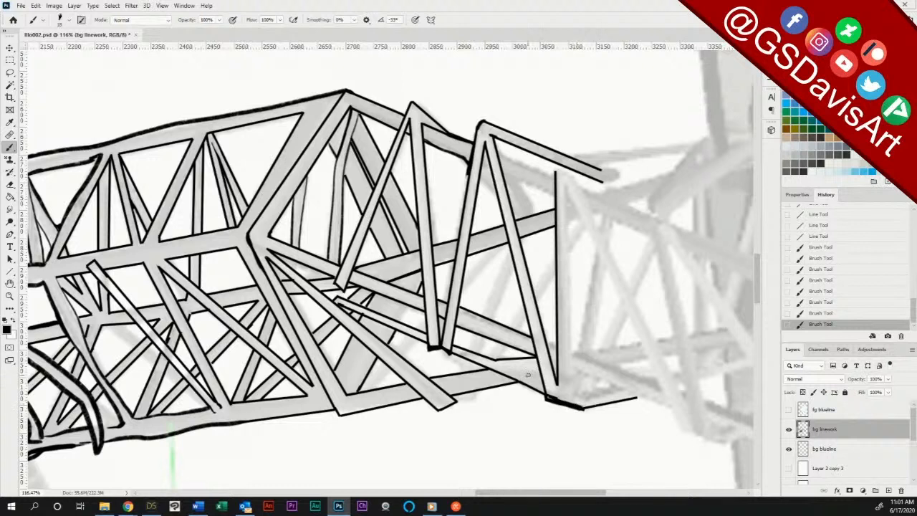
# Step: Erase the excess ink around the strut ends, the bottom beam corner and the stray mark beside the top beam
pyautogui.press('e')
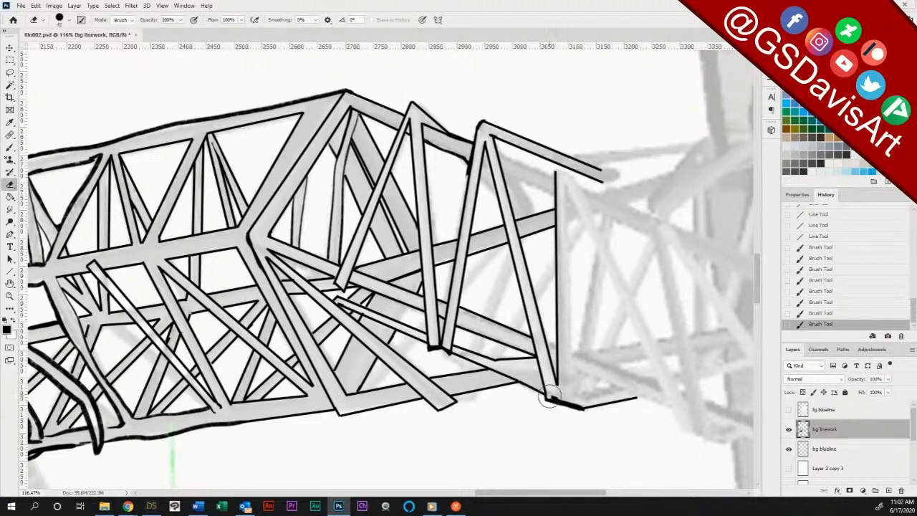
pyautogui.moveTo(568, 398); pyautogui.dragTo(587, 407)
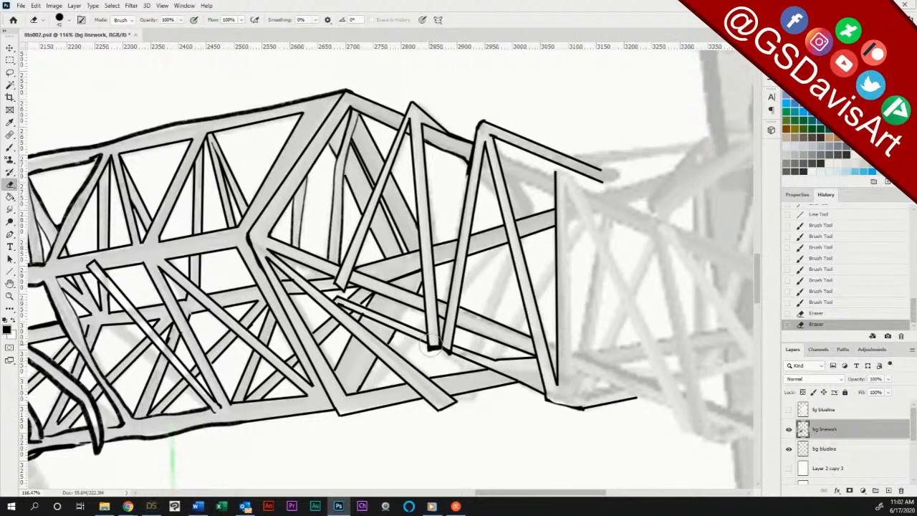
pyautogui.moveTo(432, 346)
pyautogui.mouseDown()
pyautogui.moveTo(443, 349)
pyautogui.moveTo(458, 334)
pyautogui.mouseUp()
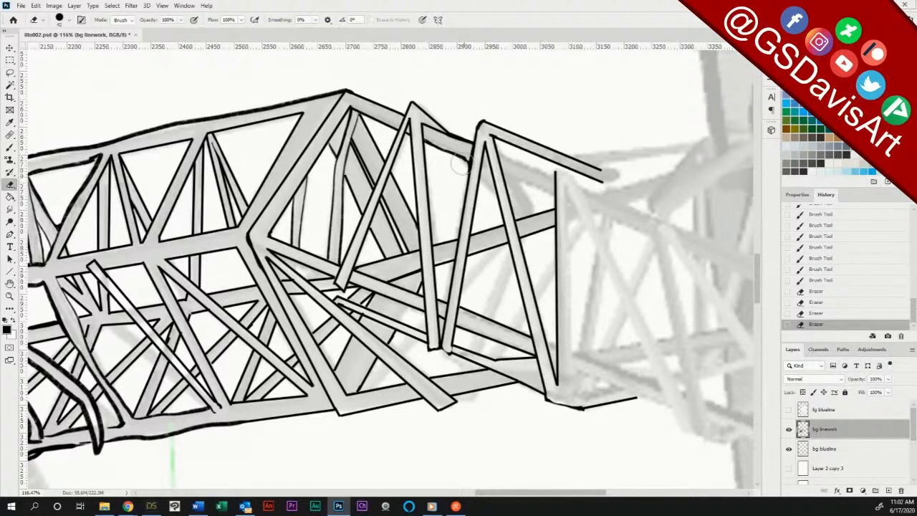
pyautogui.moveTo(459, 180); pyautogui.dragTo(467, 199)
# Step: Brush in the short diagonal brace behind the peaked struts, undoing the extra stroke toward the vertical post
pyautogui.click(10, 146)
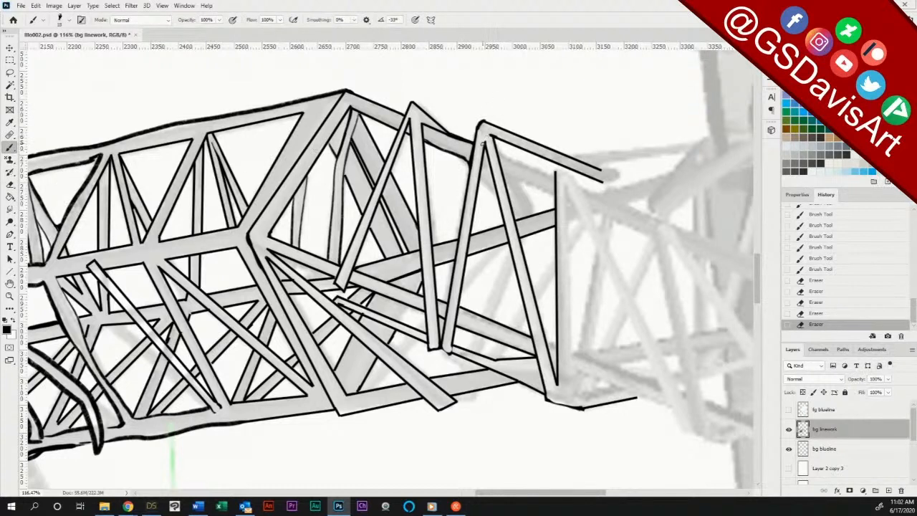
pyautogui.moveTo(463, 157)
pyautogui.mouseDown()
pyautogui.moveTo(497, 194)
pyautogui.moveTo(527, 195)
pyautogui.moveTo(538, 210)
pyautogui.moveTo(525, 192)
pyautogui.moveTo(538, 210)
pyautogui.mouseUp()
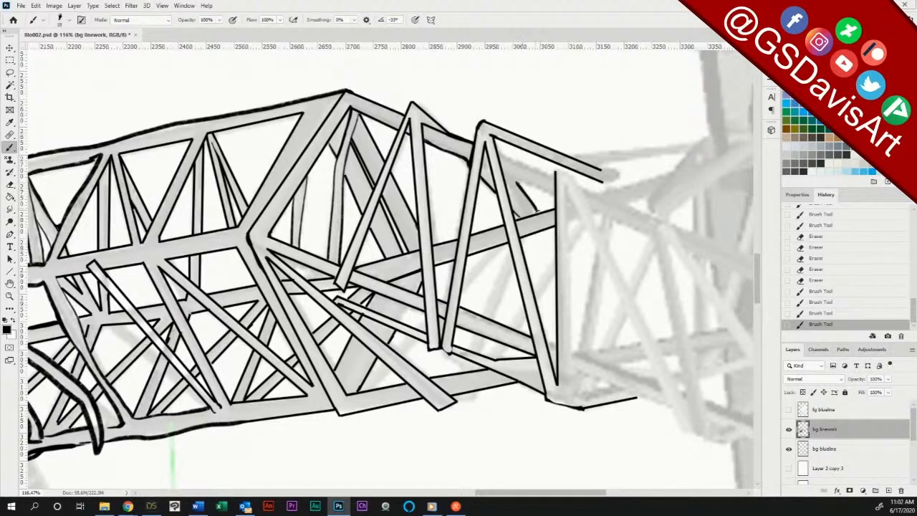
pyautogui.moveTo(516, 181); pyautogui.dragTo(553, 198)
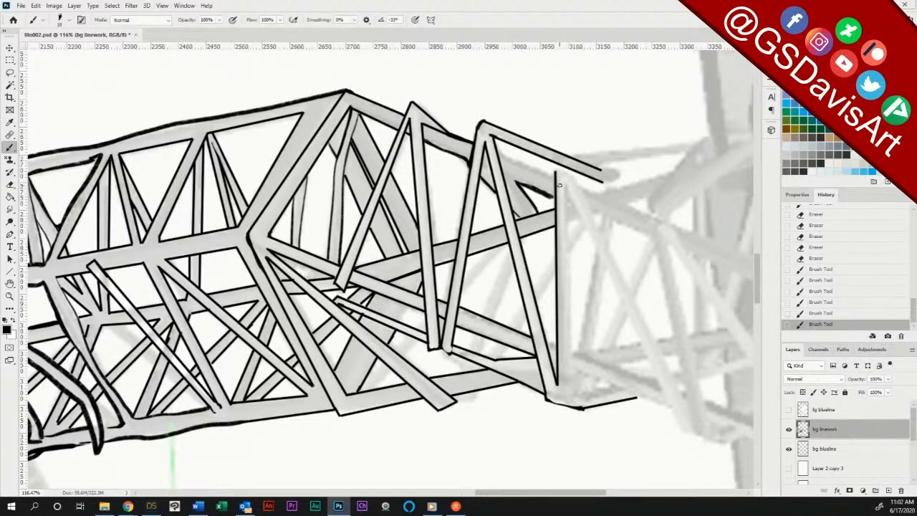
pyautogui.hotkey('ctrl', 'z')
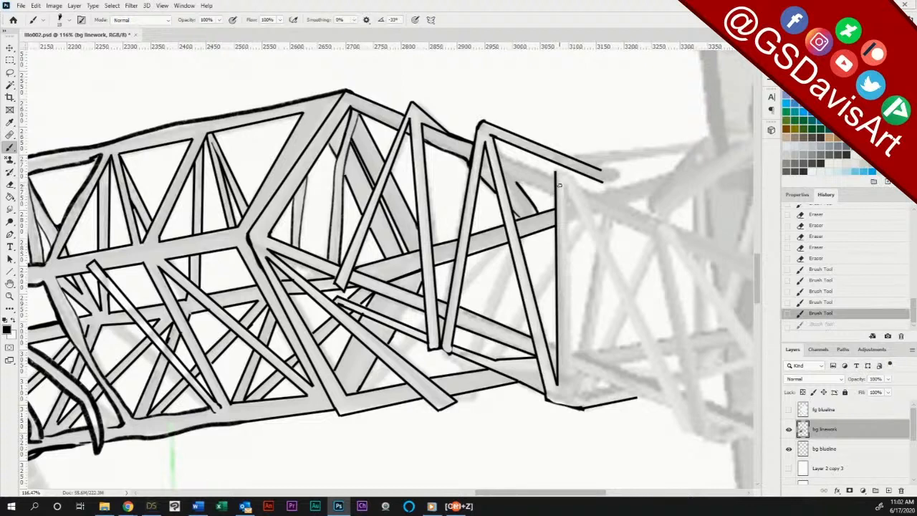
# Step: Ink both edges of the beam beneath the sloping top beam up to the vertical post with straight lines
pyautogui.moveTo(547, 208); pyautogui.dragTo(499, 321)
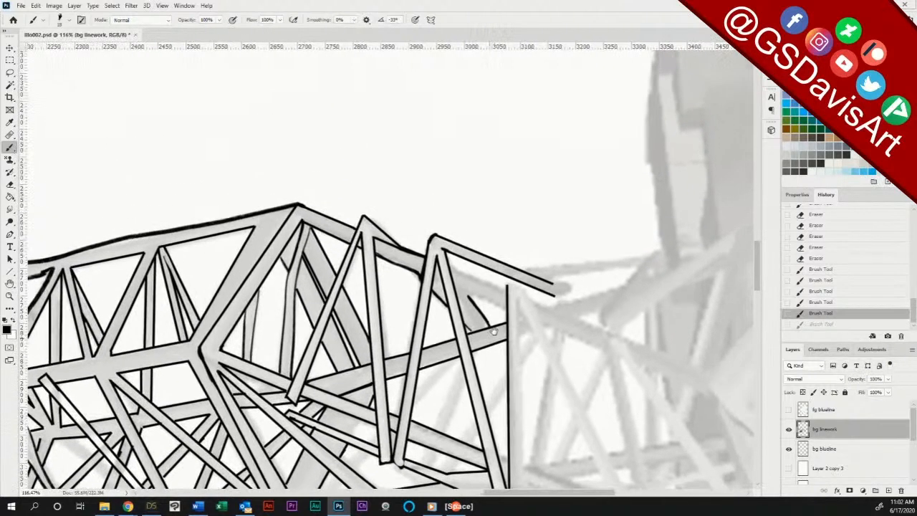
pyautogui.click(10, 270)
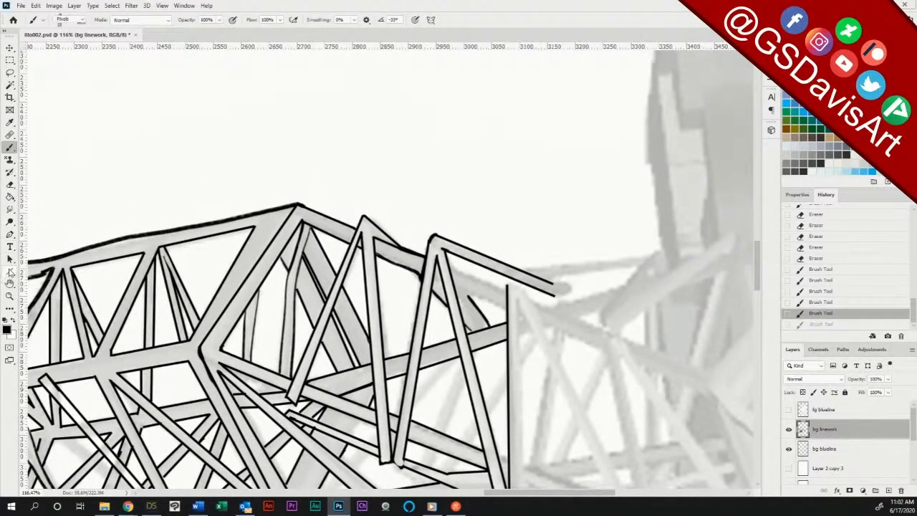
pyautogui.moveTo(457, 288); pyautogui.dragTo(506, 308)
pyautogui.moveTo(452, 267); pyautogui.dragTo(510, 281)
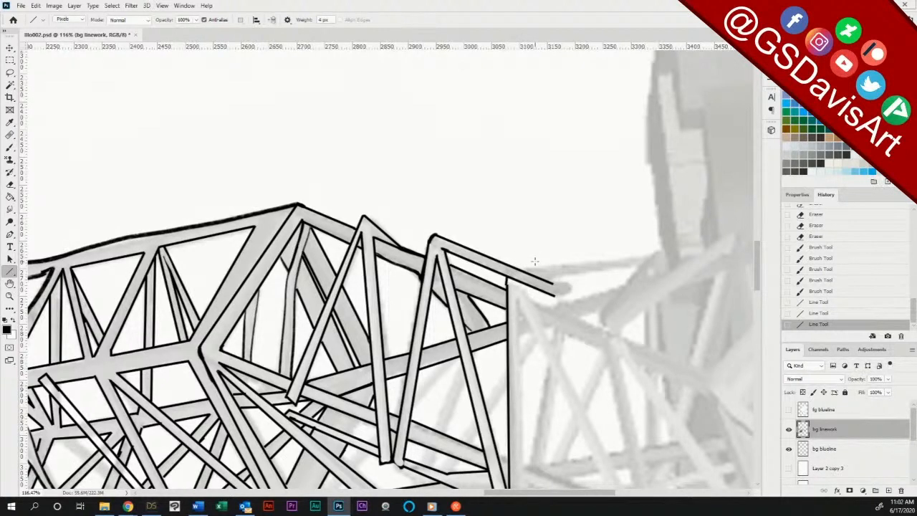
# Step: Erase the stray ink around the peak of the right-hand strut and the beam joint beside it
pyautogui.press('e')
pyautogui.moveTo(439, 243)
pyautogui.mouseDown()
pyautogui.moveTo(446, 266)
pyautogui.moveTo(439, 230)
pyautogui.mouseUp()
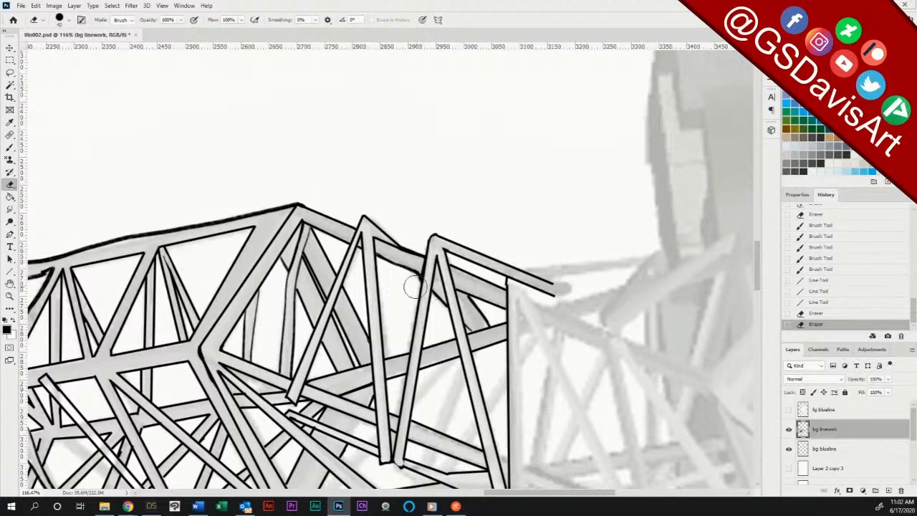
pyautogui.moveTo(416, 282); pyautogui.dragTo(417, 278)
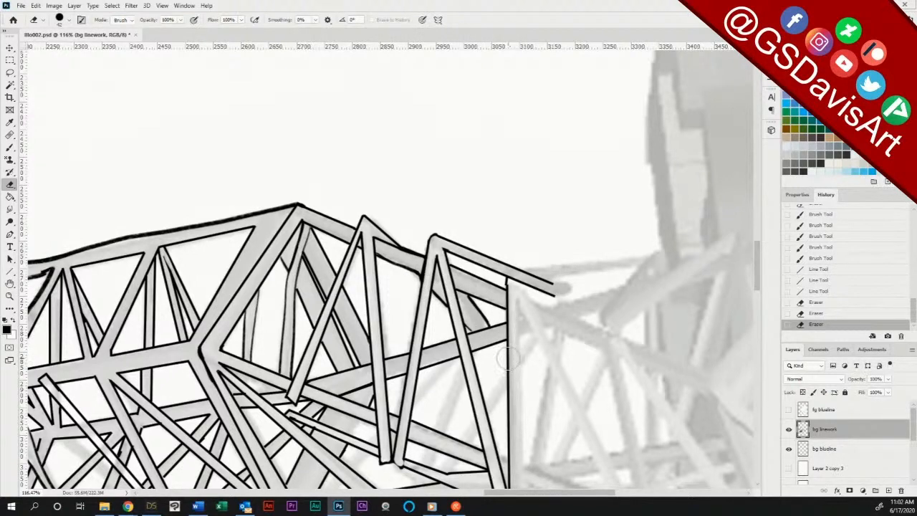
# Step: Ink the thin slanted braces between the middle beam and the lower slanted beam, as far as the vertical post, with straight lines
pyautogui.click(10, 271)
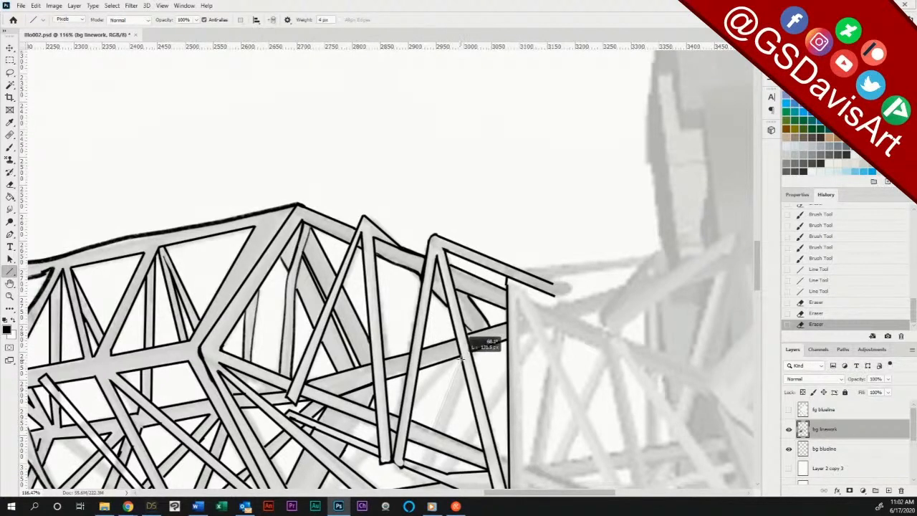
pyautogui.moveTo(461, 356)
pyautogui.mouseDown()
pyautogui.moveTo(432, 428)
pyautogui.moveTo(429, 391)
pyautogui.moveTo(456, 356)
pyautogui.mouseUp()
pyautogui.moveTo(415, 386)
pyautogui.mouseDown()
pyautogui.moveTo(446, 354)
pyautogui.moveTo(432, 363)
pyautogui.mouseUp()
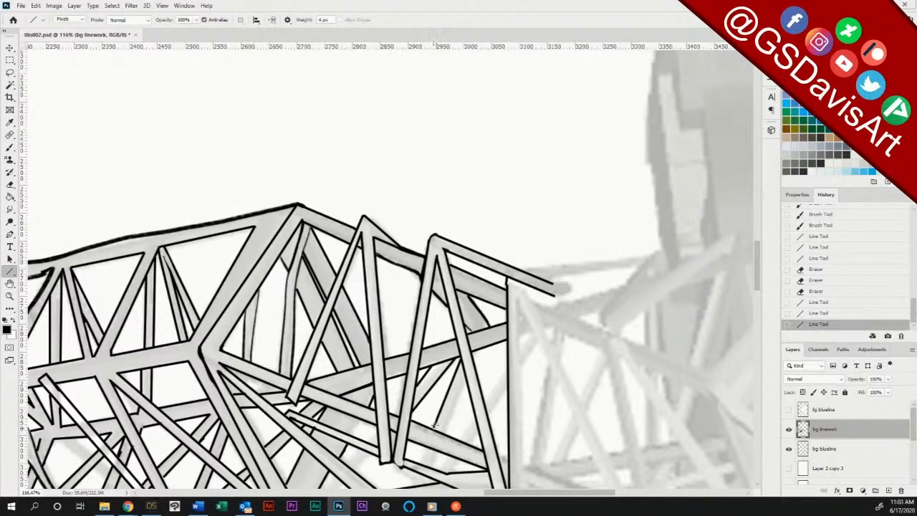
pyautogui.moveTo(435, 428); pyautogui.dragTo(436, 426)
pyautogui.moveTo(466, 385)
pyautogui.mouseDown()
pyautogui.moveTo(448, 431)
pyautogui.moveTo(468, 424)
pyautogui.moveTo(463, 437)
pyautogui.moveTo(472, 417)
pyautogui.mouseUp()
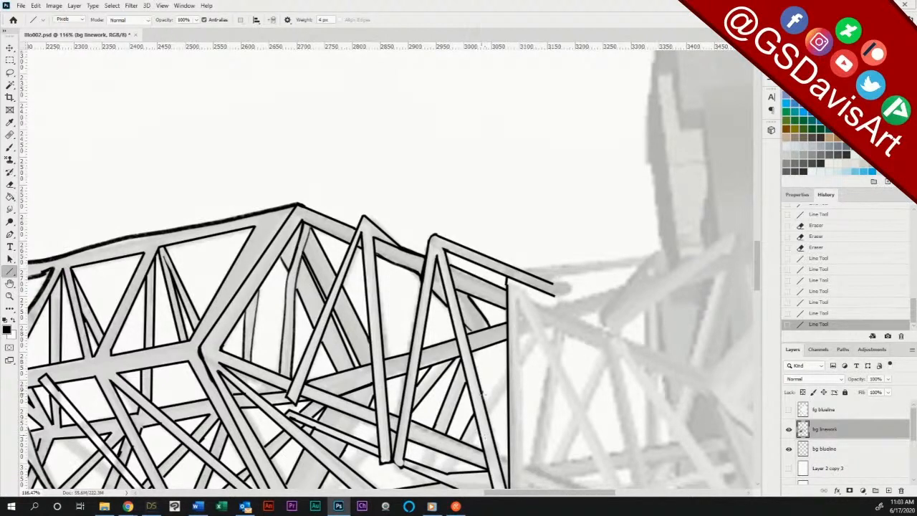
pyautogui.moveTo(484, 402); pyautogui.dragTo(508, 387)
pyautogui.moveTo(473, 442); pyautogui.dragTo(508, 412)
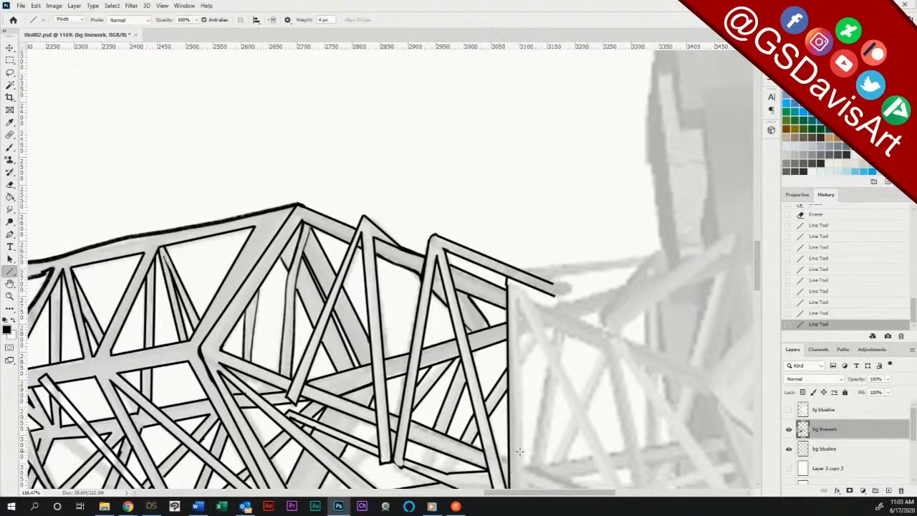
# Step: Continue the thin braces below the slanted beam and ink the brace end protruding beneath the bottom beam
pyautogui.moveTo(557, 436); pyautogui.dragTo(569, 302)
pyautogui.moveTo(434, 327)
pyautogui.mouseDown()
pyautogui.moveTo(428, 342)
pyautogui.moveTo(449, 348)
pyautogui.mouseUp()
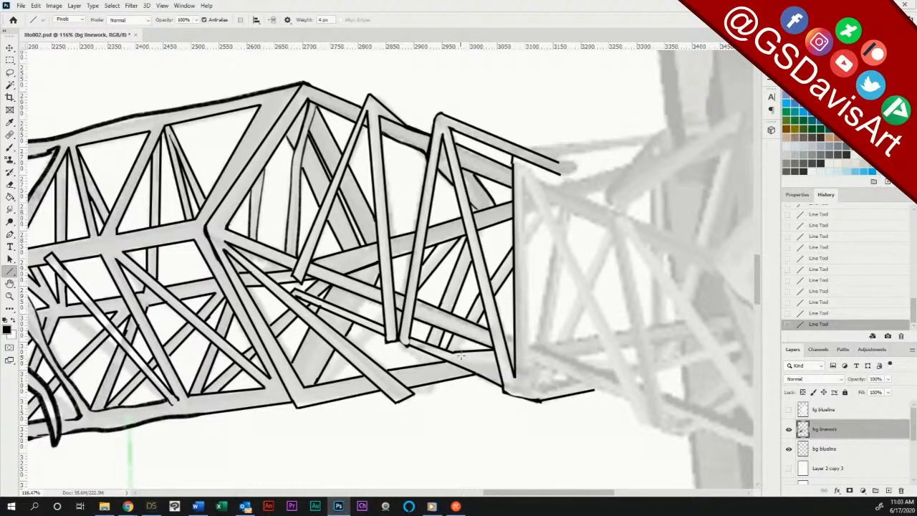
pyautogui.hotkey('ctrl', 'z')
pyautogui.moveTo(454, 334)
pyautogui.mouseDown()
pyautogui.moveTo(450, 351)
pyautogui.moveTo(489, 326)
pyautogui.mouseUp()
pyautogui.moveTo(423, 347)
pyautogui.mouseDown()
pyautogui.moveTo(428, 411)
pyautogui.moveTo(407, 404)
pyautogui.moveTo(413, 393)
pyautogui.mouseUp()
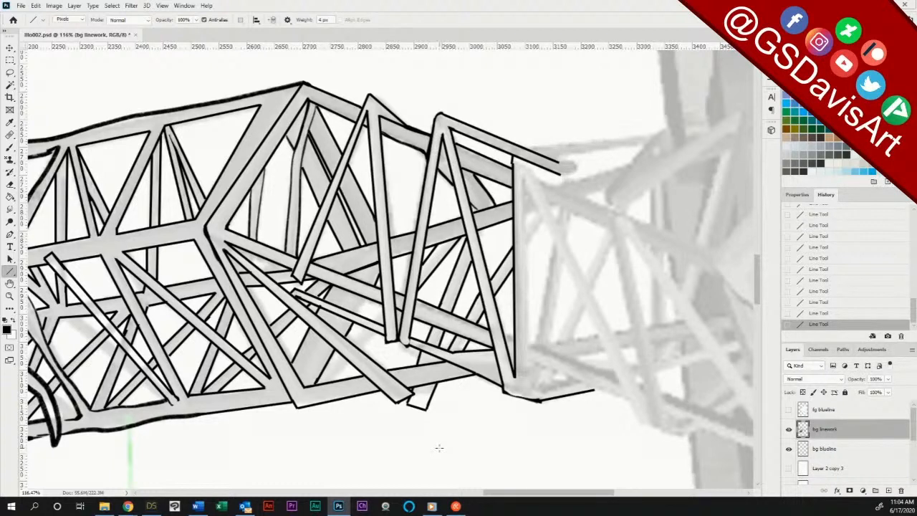
# Step: Erase the overlapping ink around the protruding brace ends and the crossing beams in the middle, then return to the Brush
pyautogui.press('b')
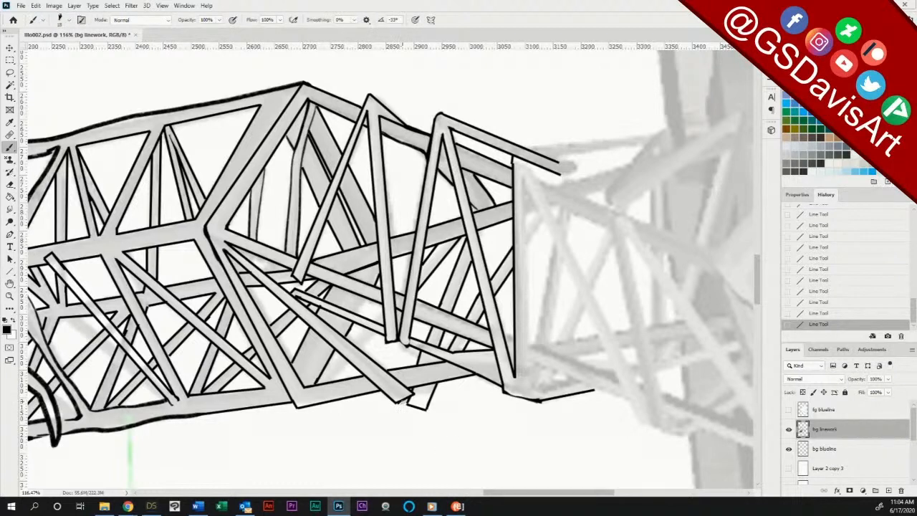
pyautogui.press('e')
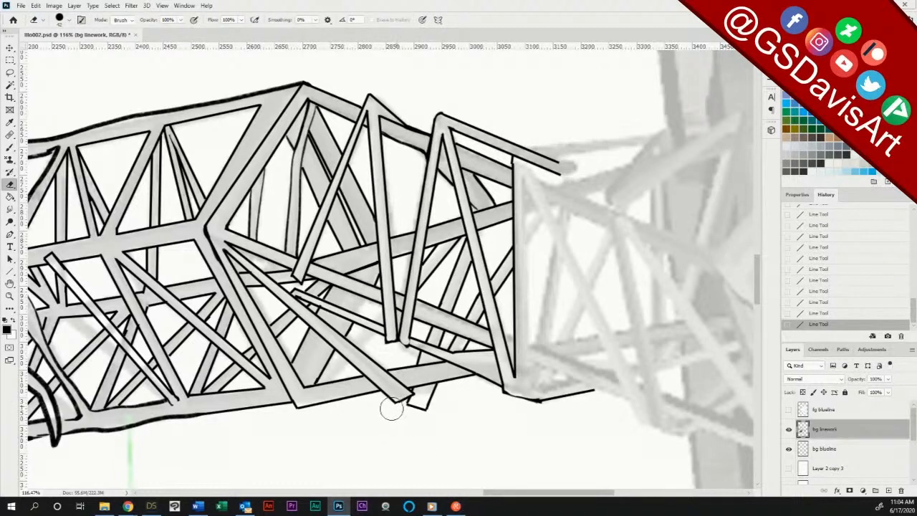
pyautogui.moveTo(391, 409); pyautogui.dragTo(426, 404)
pyautogui.moveTo(313, 293); pyautogui.dragTo(327, 308)
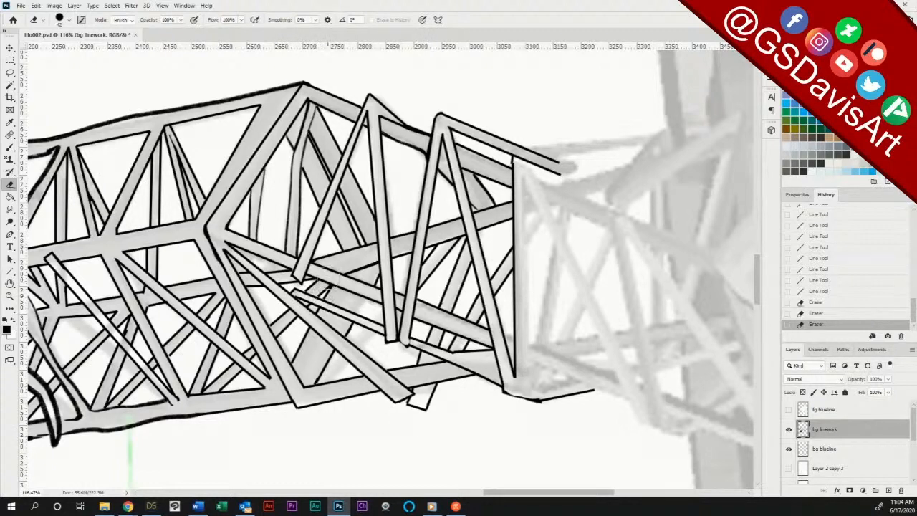
pyautogui.press('b')
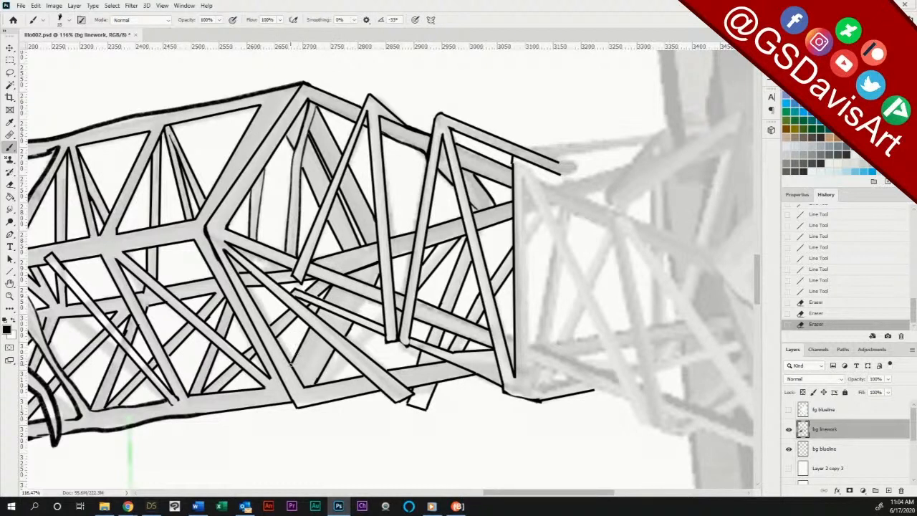
# Step: Touch up the crossing braces beneath the slanted middle beam with short brush strokes
pyautogui.moveTo(294, 362); pyautogui.dragTo(321, 374)
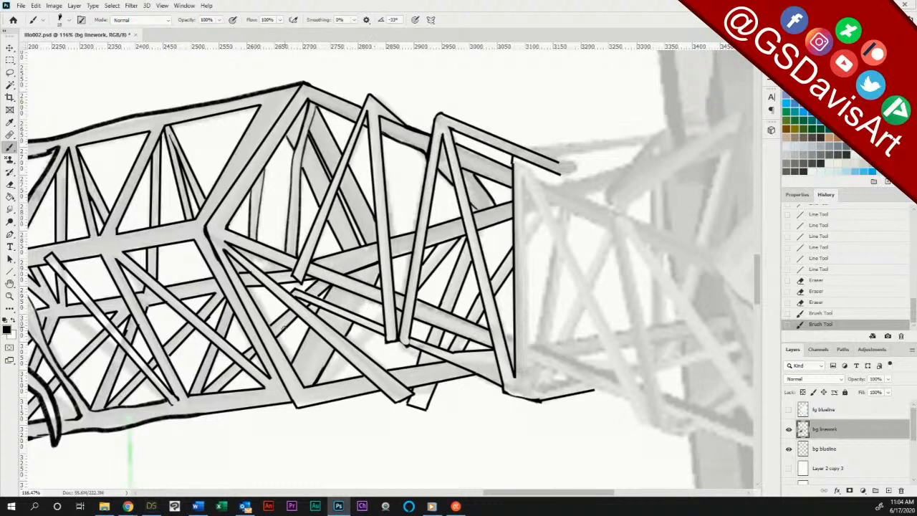
pyautogui.moveTo(274, 323); pyautogui.dragTo(268, 328)
pyautogui.moveTo(252, 341); pyautogui.dragTo(243, 357)
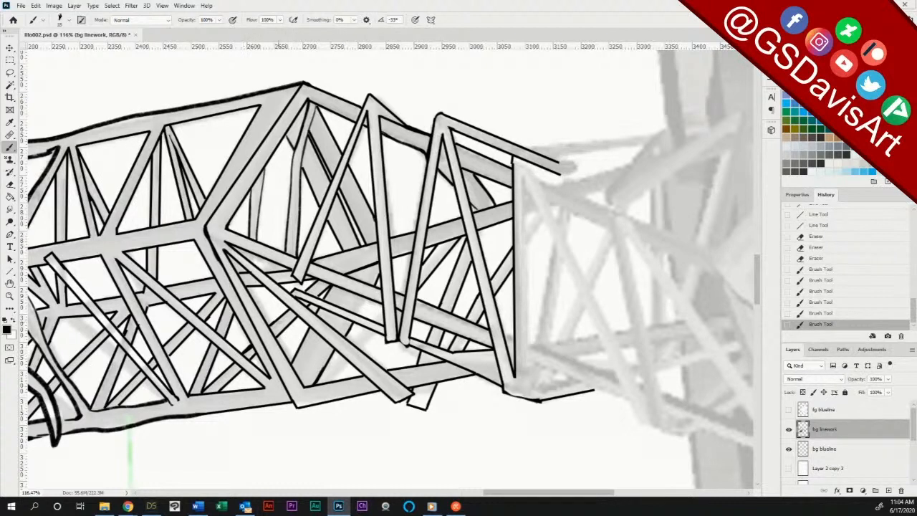
pyautogui.moveTo(304, 292); pyautogui.dragTo(320, 297)
# Step: Erase the stray ink where the thin braces meet the long slanted strut's foot, and redraw the joint with the Brush
pyautogui.press('e')
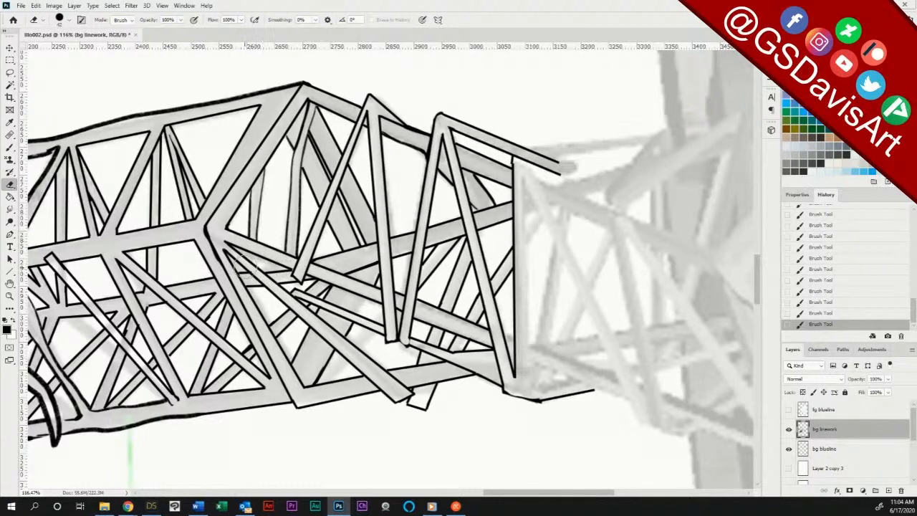
pyautogui.moveTo(258, 273)
pyautogui.mouseDown()
pyautogui.moveTo(290, 279)
pyautogui.moveTo(297, 266)
pyautogui.mouseUp()
pyautogui.click(10, 147)
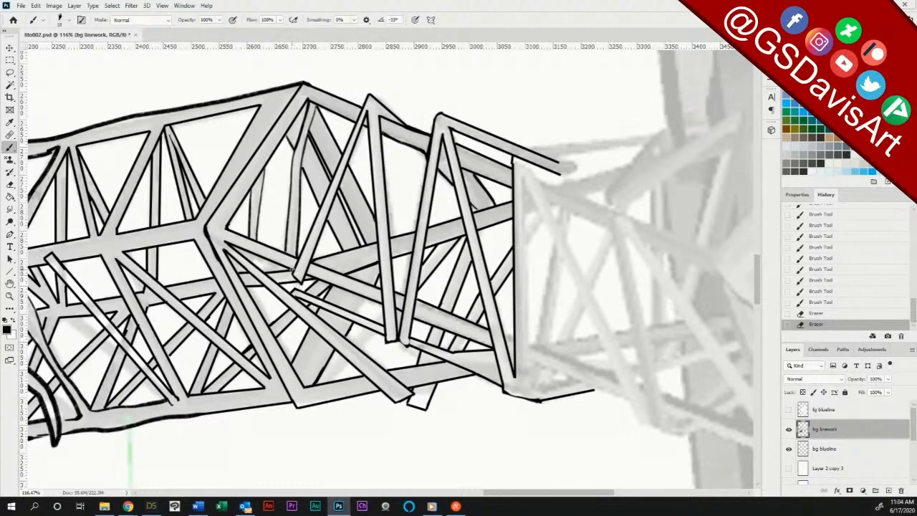
pyautogui.moveTo(292, 271); pyautogui.dragTo(296, 268)
# Step: Brush in the missing edges around the feet of the two tall struts and the beam ends beneath them
pyautogui.moveTo(398, 368); pyautogui.dragTo(372, 375)
pyautogui.moveTo(402, 343); pyautogui.dragTo(419, 292)
pyautogui.moveTo(410, 345); pyautogui.dragTo(411, 336)
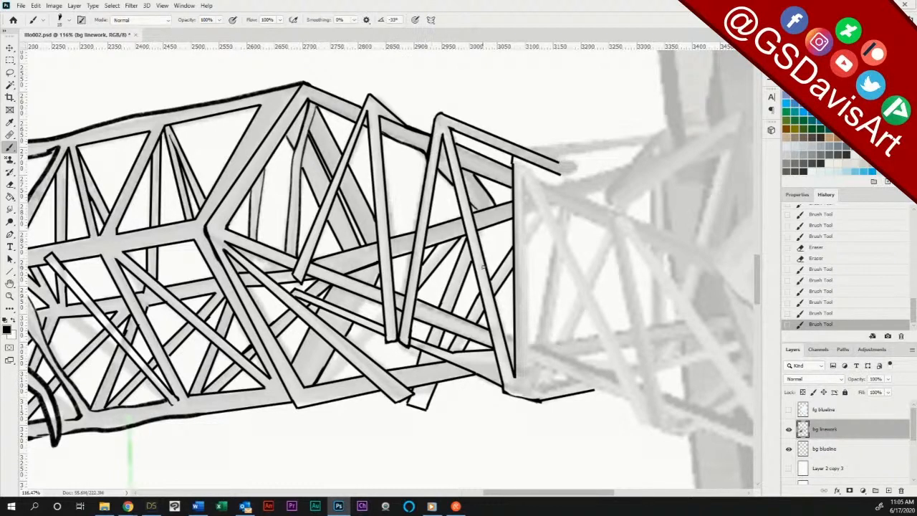
pyautogui.moveTo(419, 298); pyautogui.dragTo(431, 305)
pyautogui.moveTo(376, 336)
pyautogui.mouseDown()
pyautogui.moveTo(368, 342)
pyautogui.moveTo(367, 329)
pyautogui.moveTo(384, 316)
pyautogui.mouseUp()
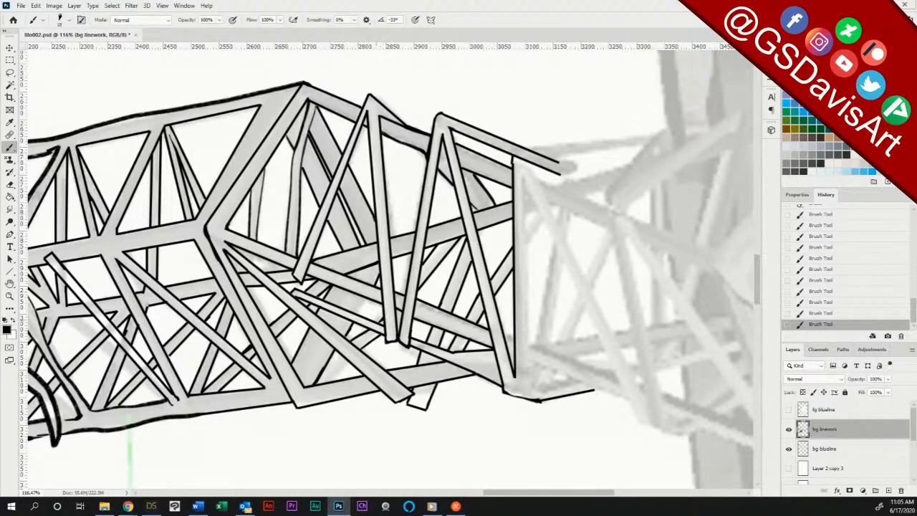
# Step: Brush the curved brace fragments behind the lower fallen beam and close the upper protruding beam with a rounded tip
pyautogui.moveTo(331, 357); pyautogui.dragTo(337, 352)
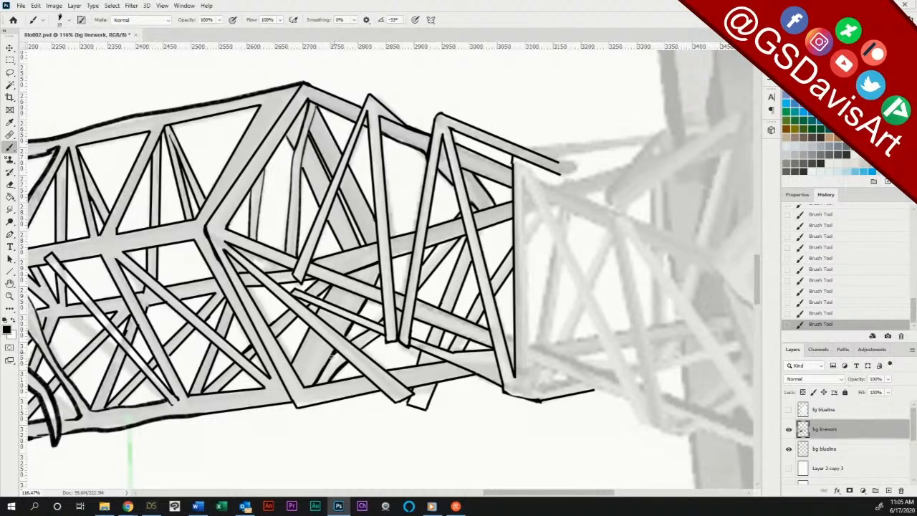
pyautogui.moveTo(314, 382); pyautogui.dragTo(334, 355)
pyautogui.moveTo(513, 158); pyautogui.dragTo(513, 176)
pyautogui.moveTo(565, 172)
pyautogui.mouseDown()
pyautogui.moveTo(576, 170)
pyautogui.moveTo(572, 159)
pyautogui.moveTo(576, 168)
pyautogui.mouseUp()
# Step: Ink the right-hand vertical post, the lower beam slanting from its base and the long diagonal from its top with straight lines
pyautogui.click(10, 272)
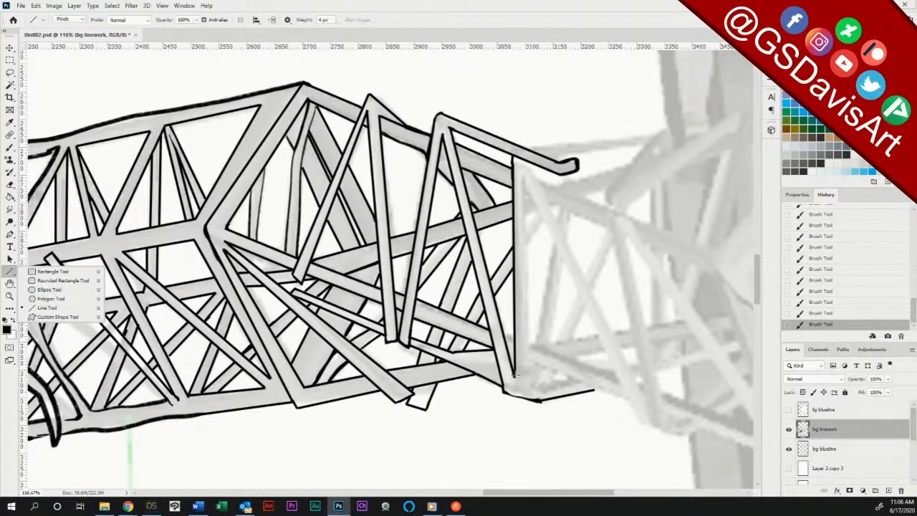
pyautogui.moveTo(516, 372); pyautogui.dragTo(514, 395)
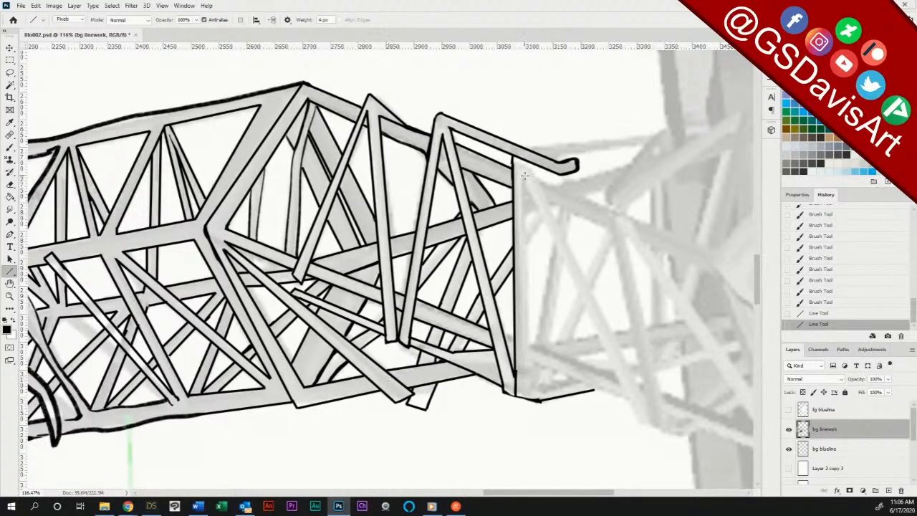
pyautogui.moveTo(523, 181); pyautogui.dragTo(529, 345)
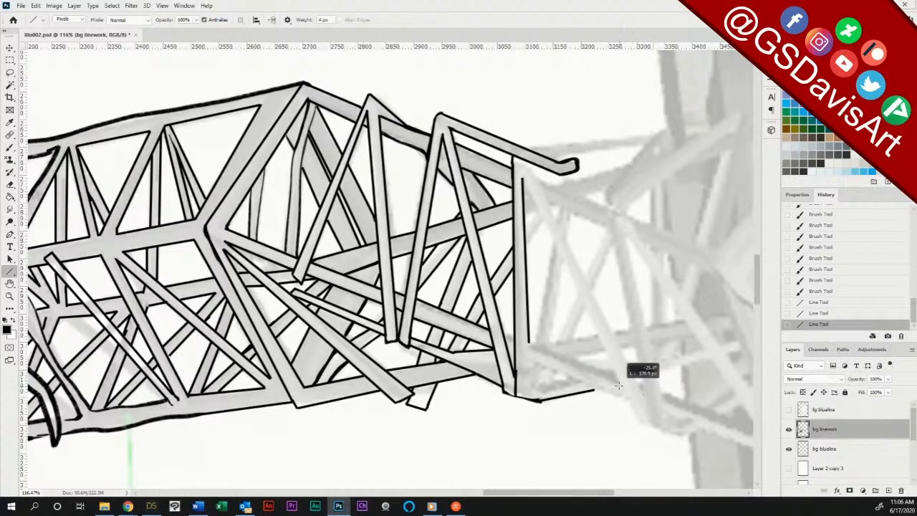
pyautogui.moveTo(628, 375)
pyautogui.mouseDown()
pyautogui.moveTo(602, 387)
pyautogui.moveTo(628, 401)
pyautogui.mouseUp()
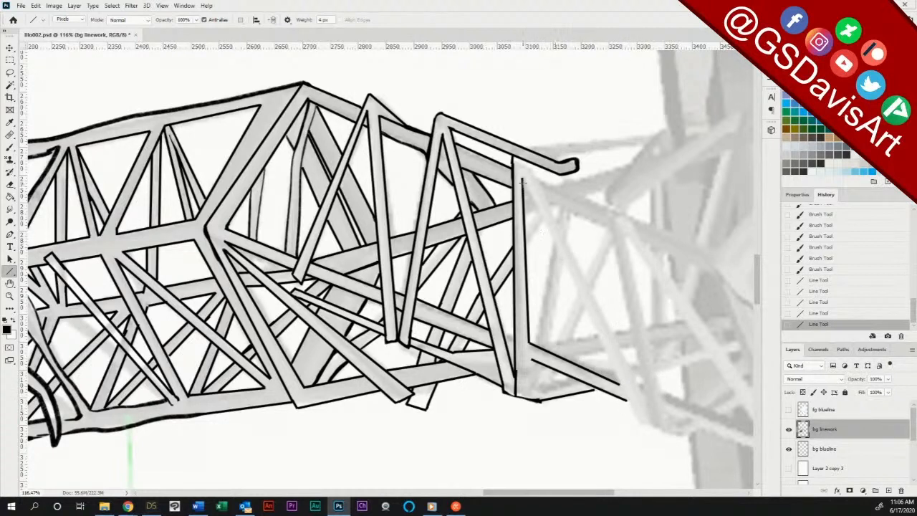
pyautogui.moveTo(523, 183); pyautogui.dragTo(641, 423)
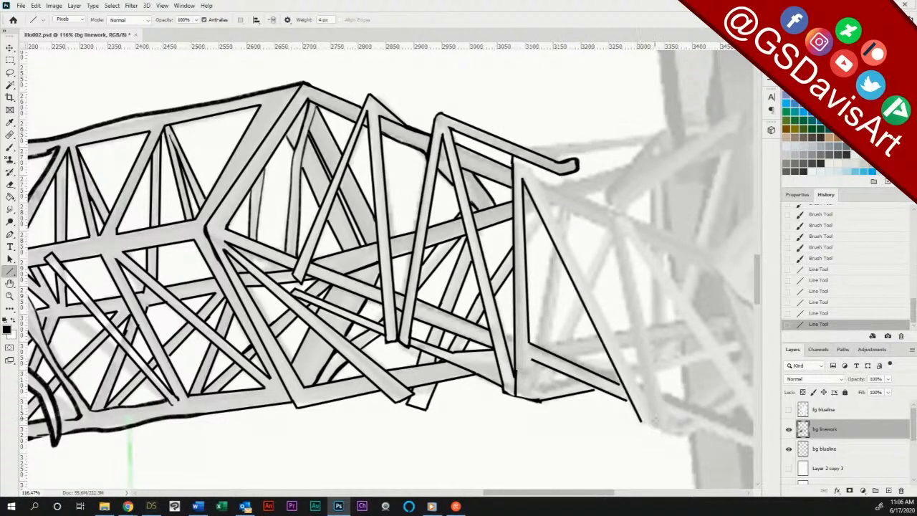
# Step: Ink the bottom crossbeams and thin slanted braces between the vertical post and the long diagonal with straight lines
pyautogui.moveTo(531, 361)
pyautogui.mouseDown()
pyautogui.moveTo(532, 390)
pyautogui.moveTo(615, 375)
pyautogui.moveTo(629, 403)
pyautogui.moveTo(597, 391)
pyautogui.moveTo(622, 376)
pyautogui.moveTo(600, 373)
pyautogui.mouseUp()
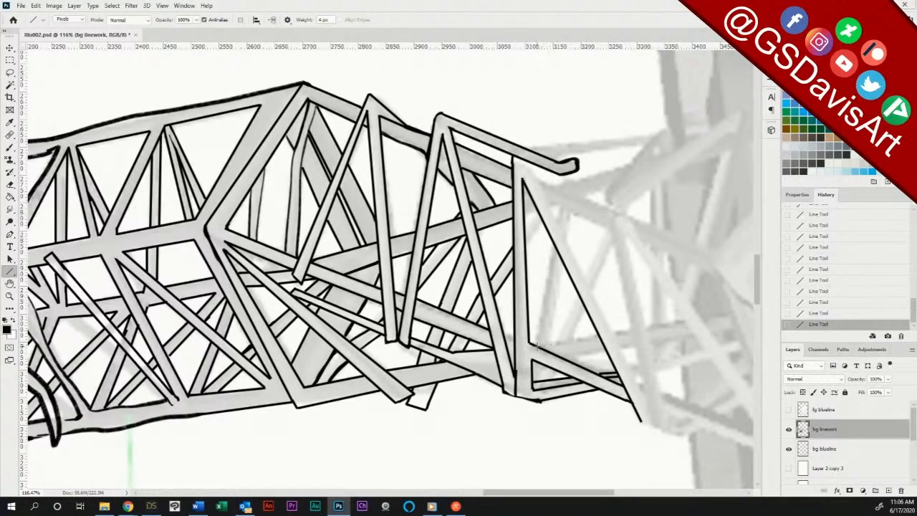
pyautogui.moveTo(592, 340); pyautogui.dragTo(607, 350)
pyautogui.moveTo(553, 246); pyautogui.dragTo(534, 349)
pyautogui.moveTo(563, 266); pyautogui.dragTo(577, 289)
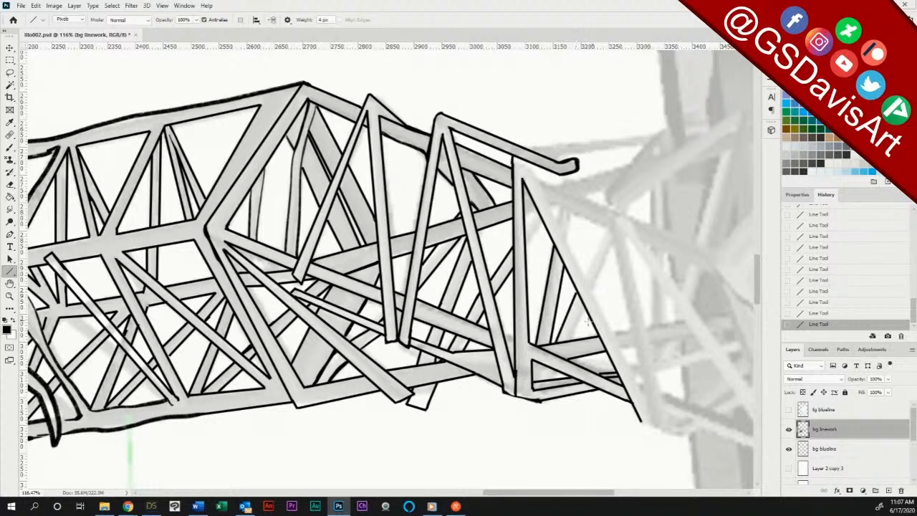
pyautogui.moveTo(579, 332); pyautogui.dragTo(581, 331)
pyautogui.moveTo(528, 250)
pyautogui.mouseDown()
pyautogui.moveTo(542, 223)
pyautogui.moveTo(534, 210)
pyautogui.moveTo(526, 227)
pyautogui.moveTo(536, 208)
pyautogui.moveTo(528, 195)
pyautogui.mouseUp()
pyautogui.moveTo(505, 334); pyautogui.dragTo(516, 343)
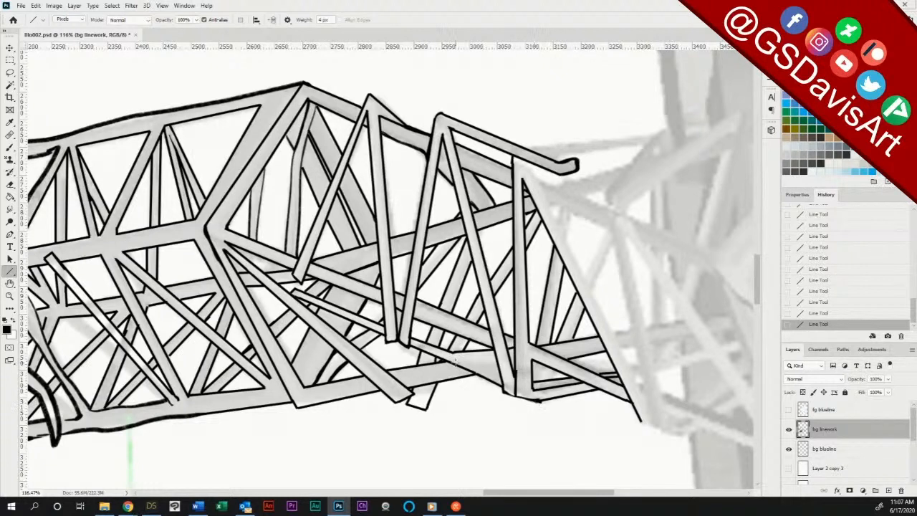
# Step: Erase the overlapping ink at the base of the vertical post and redraw its bottom corner with the Brush
pyautogui.press('e')
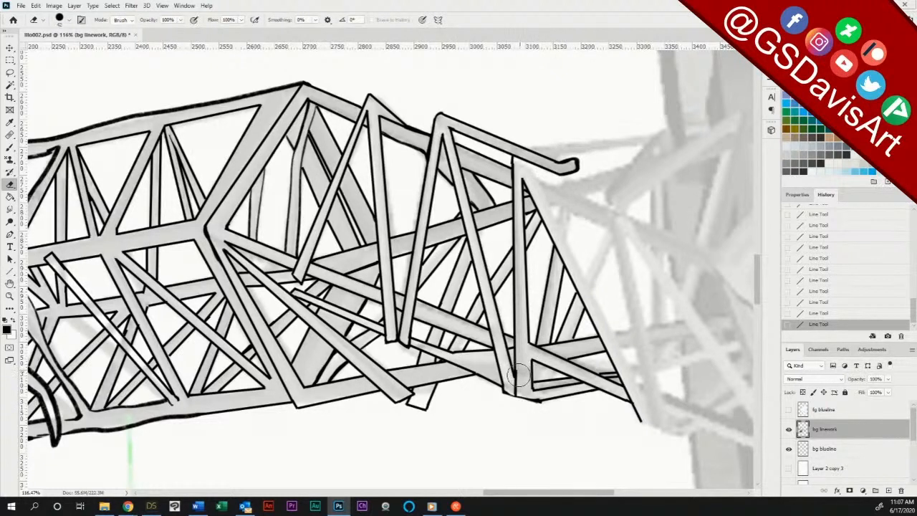
pyautogui.moveTo(518, 384)
pyautogui.mouseDown()
pyautogui.moveTo(518, 393)
pyautogui.moveTo(533, 364)
pyautogui.mouseUp()
pyautogui.moveTo(537, 401)
pyautogui.mouseDown()
pyautogui.moveTo(552, 399)
pyautogui.moveTo(562, 412)
pyautogui.mouseUp()
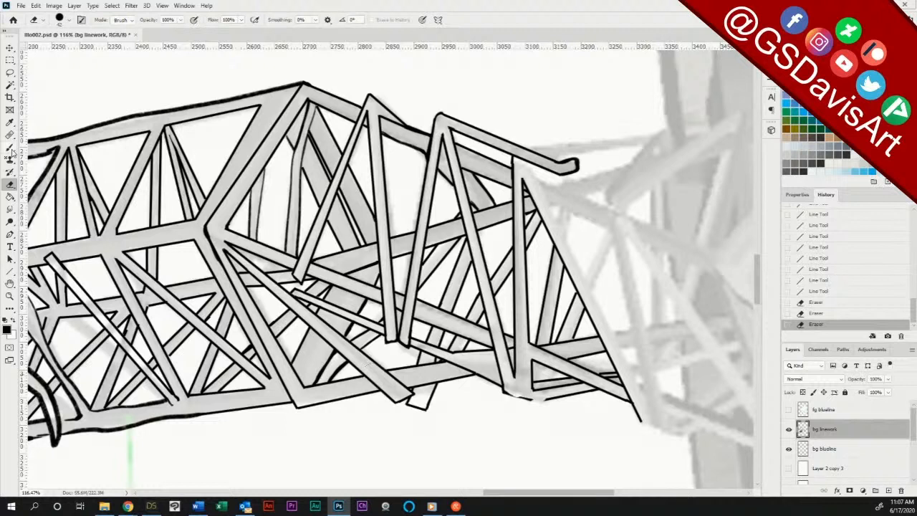
pyautogui.press('b')
pyautogui.moveTo(511, 393)
pyautogui.mouseDown()
pyautogui.moveTo(551, 398)
pyautogui.moveTo(543, 390)
pyautogui.mouseUp()
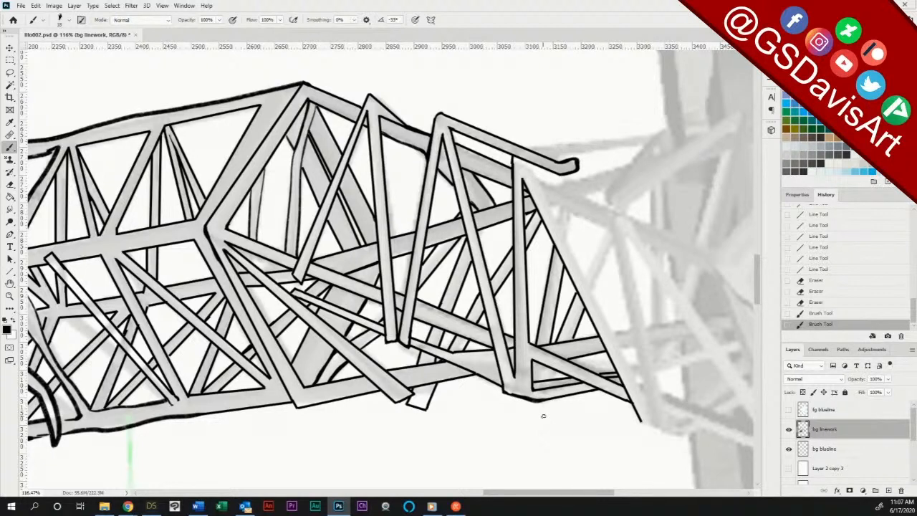
# Step: Touch up the thin brace ends along the long diagonal and the post's lower joint with small brush marks
pyautogui.click(576, 293)
pyautogui.click(579, 326)
pyautogui.click(579, 329)
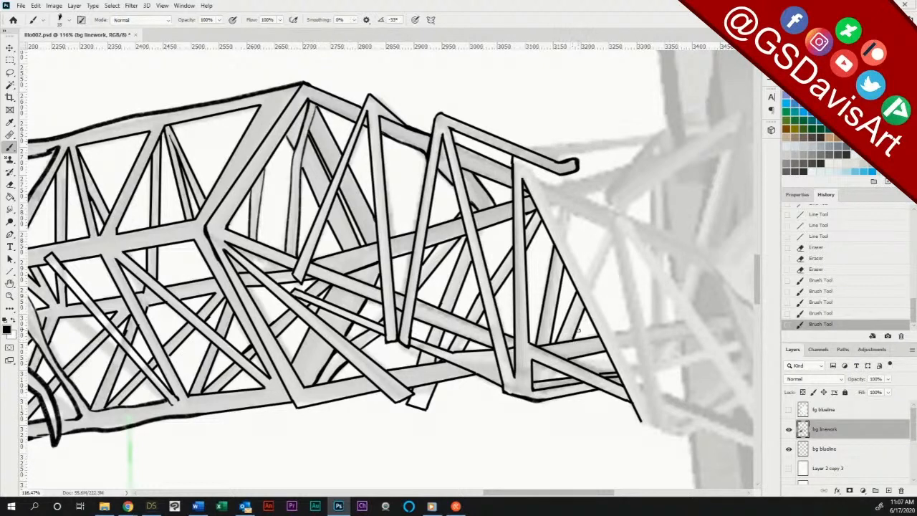
pyautogui.click(594, 293)
pyautogui.click(534, 343)
# Step: Ink the long diagonal's second edge, the adjoining steep strut and the bottom beam running to the canvas edge with straight lines
pyautogui.click(10, 272)
pyautogui.moveTo(530, 169); pyautogui.dragTo(647, 406)
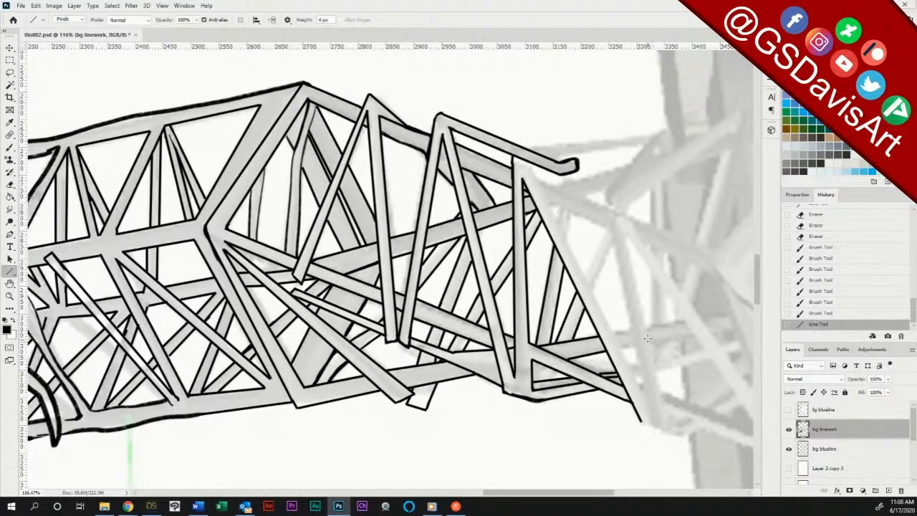
pyautogui.moveTo(597, 152); pyautogui.dragTo(647, 405)
pyautogui.moveTo(628, 247); pyautogui.dragTo(730, 467)
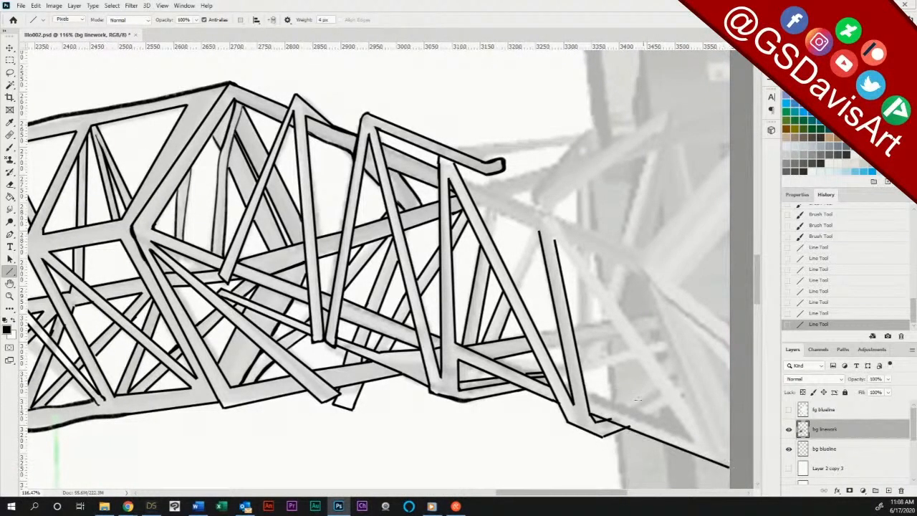
# Step: Ink the inner edges of the bottom beam and the diagonal descending from the steep strut's top to meet them
pyautogui.moveTo(590, 393); pyautogui.dragTo(687, 428)
pyautogui.moveTo(588, 399)
pyautogui.mouseDown()
pyautogui.moveTo(680, 423)
pyautogui.moveTo(690, 414)
pyautogui.mouseUp()
pyautogui.moveTo(561, 244)
pyautogui.mouseDown()
pyautogui.moveTo(685, 382)
pyautogui.moveTo(689, 429)
pyautogui.mouseUp()
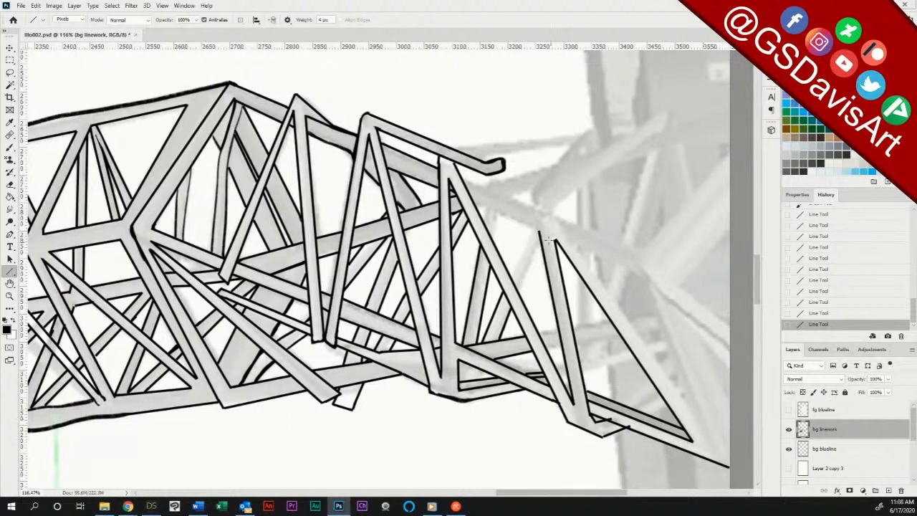
# Step: Ink the slanted brace left of the steep strut and both edges of the upper beam above it with straight lines
pyautogui.moveTo(521, 290); pyautogui.dragTo(542, 236)
pyautogui.moveTo(512, 275); pyautogui.dragTo(532, 229)
pyautogui.moveTo(473, 203); pyautogui.dragTo(538, 230)
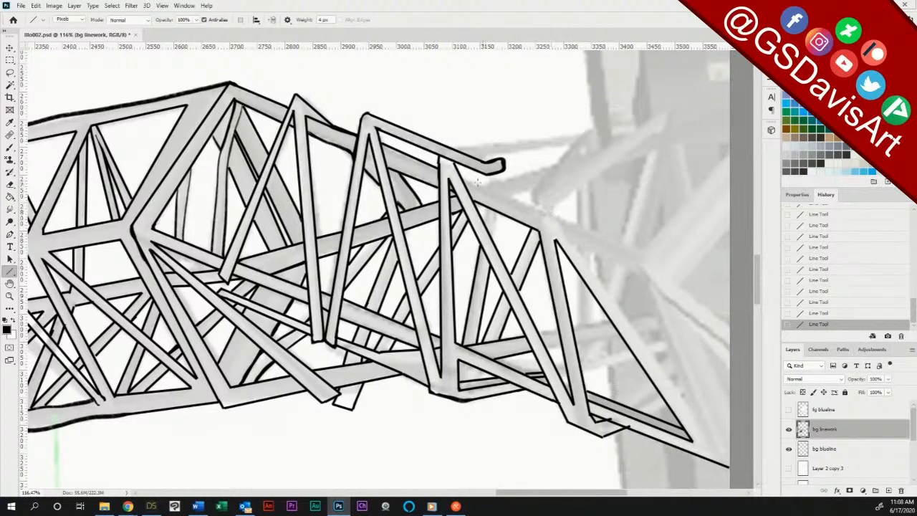
pyautogui.moveTo(465, 180); pyautogui.dragTo(621, 239)
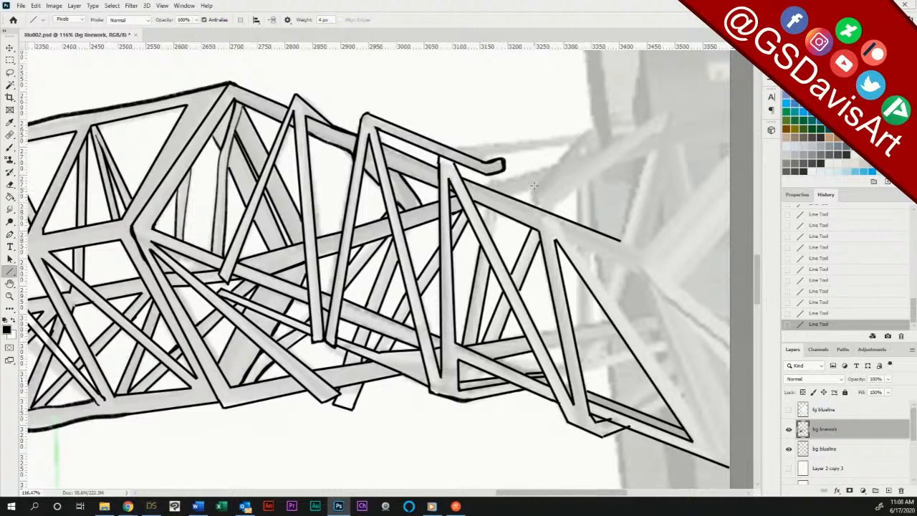
# Step: Outline the broken beam jutting up from the upper beam and the slanted pieces beside it with straight lines
pyautogui.moveTo(591, 127); pyautogui.dragTo(671, 123)
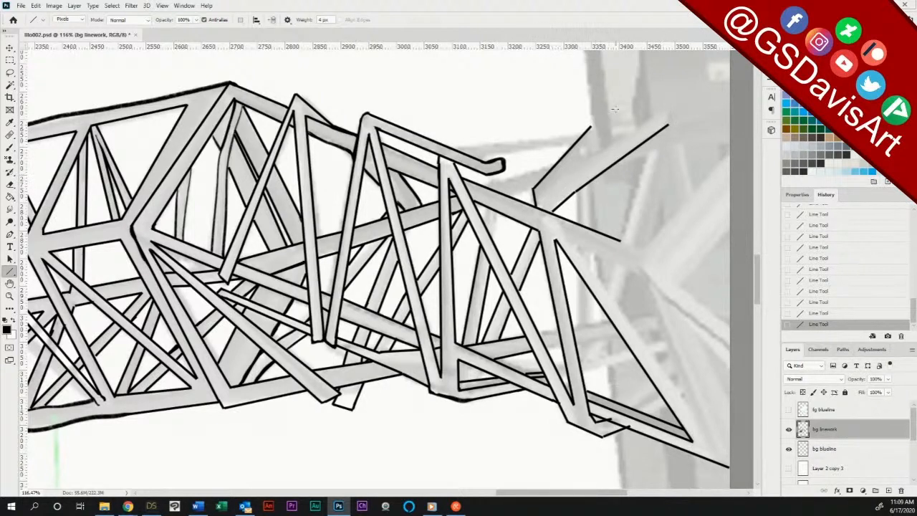
pyautogui.moveTo(592, 126)
pyautogui.mouseDown()
pyautogui.moveTo(593, 152)
pyautogui.moveTo(664, 109)
pyautogui.moveTo(668, 123)
pyautogui.moveTo(642, 162)
pyautogui.moveTo(621, 239)
pyautogui.mouseUp()
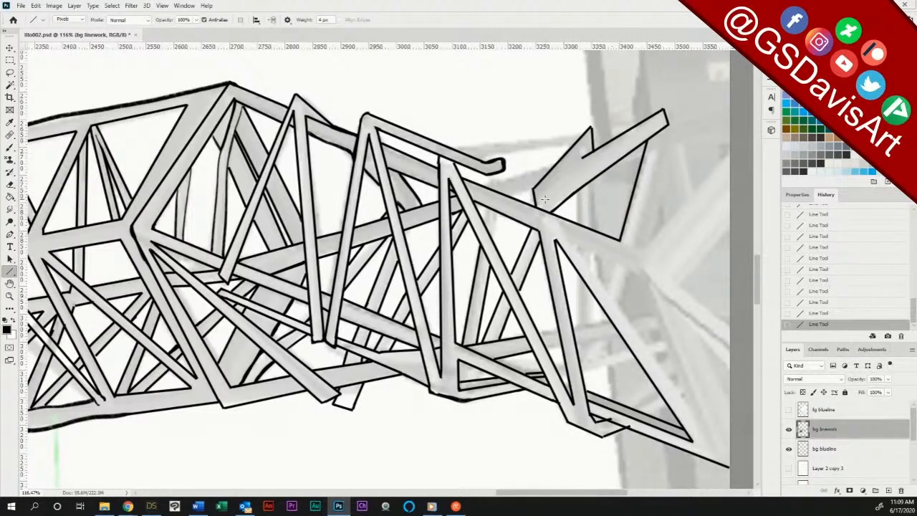
pyautogui.moveTo(547, 187); pyautogui.dragTo(631, 125)
# Step: Ink the short beam joining the upper beam to the broken beam, plus the thin brace piece below, with straight lines
pyautogui.moveTo(481, 185); pyautogui.dragTo(552, 166)
pyautogui.moveTo(514, 195); pyautogui.dragTo(534, 188)
pyautogui.moveTo(497, 215)
pyautogui.mouseDown()
pyautogui.moveTo(486, 212)
pyautogui.moveTo(485, 227)
pyautogui.mouseUp()
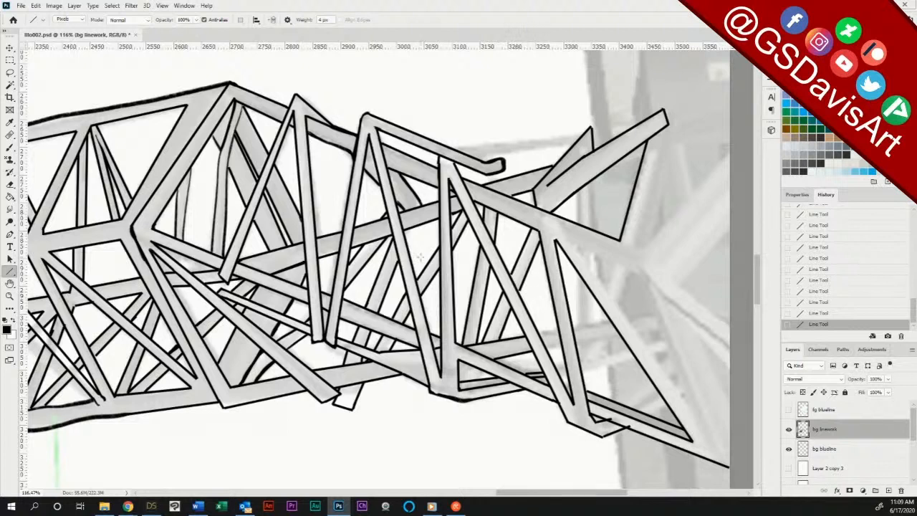
# Step: Touch up the brace joints and extend the lower crossbeam past the steep strut to the outer diagonal with the Brush
pyautogui.click(10, 147)
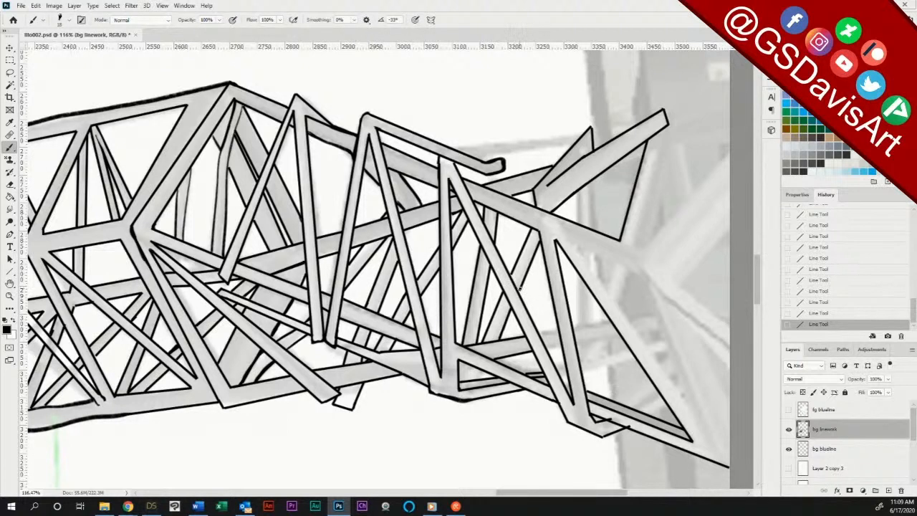
pyautogui.moveTo(520, 289); pyautogui.dragTo(520, 294)
pyautogui.click(588, 204)
pyautogui.click(559, 347)
pyautogui.click(569, 342)
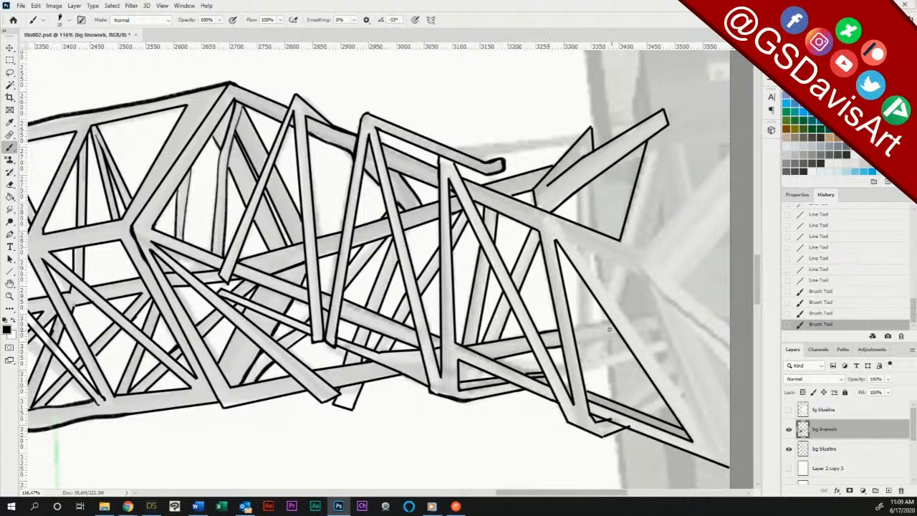
pyautogui.moveTo(573, 327)
pyautogui.mouseDown()
pyautogui.moveTo(612, 324)
pyautogui.moveTo(616, 333)
pyautogui.moveTo(580, 343)
pyautogui.moveTo(622, 340)
pyautogui.moveTo(578, 345)
pyautogui.mouseUp()
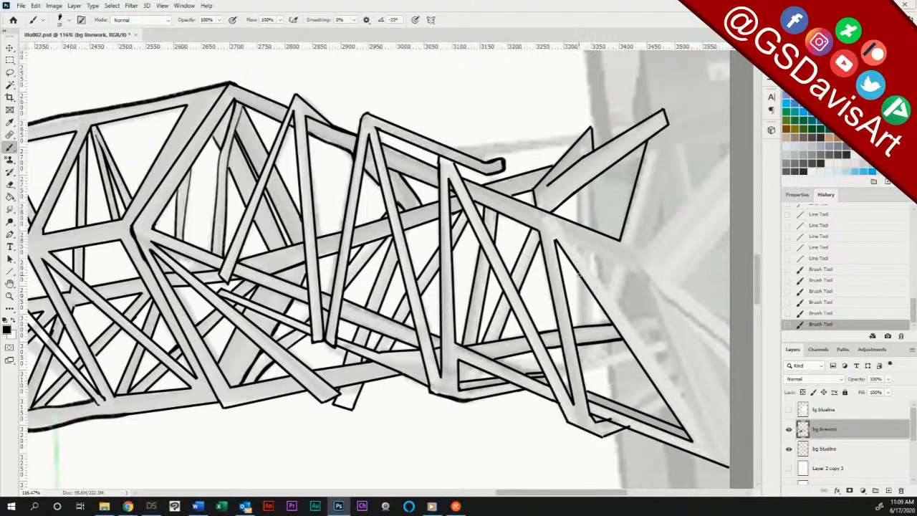
# Step: Brush in the thin vertical brace, the outer diagonal's second edge and the curved edge descending to the bottom corner
pyautogui.moveTo(579, 274); pyautogui.dragTo(577, 328)
pyautogui.moveTo(578, 273); pyautogui.dragTo(578, 283)
pyautogui.moveTo(576, 243); pyautogui.dragTo(709, 443)
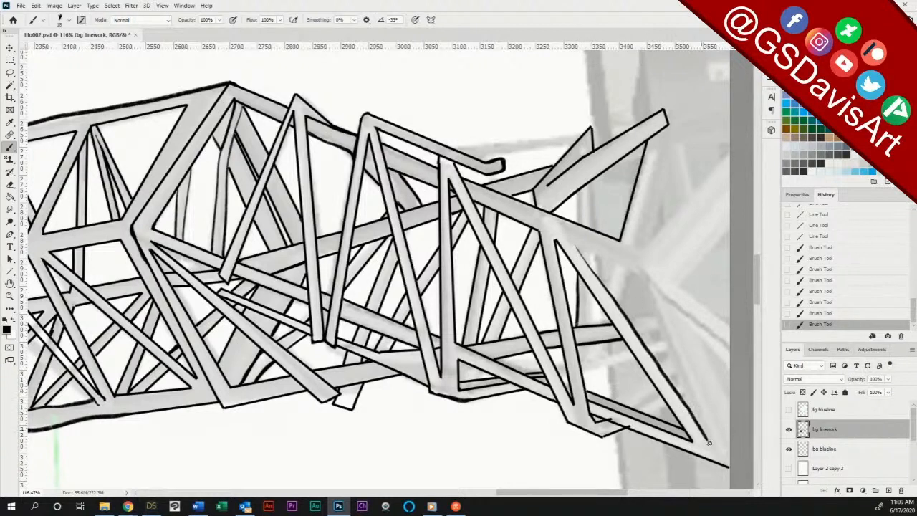
pyautogui.moveTo(647, 277); pyautogui.dragTo(708, 441)
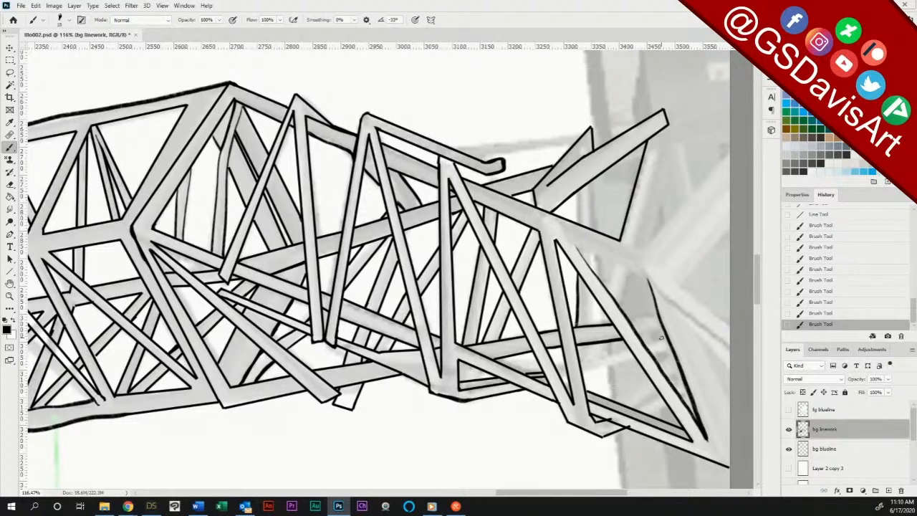
# Step: Ink the edges of the two beams branching toward the canvas edge and the short joint between them with straight lines
pyautogui.click(10, 271)
pyautogui.moveTo(647, 274)
pyautogui.mouseDown()
pyautogui.moveTo(746, 336)
pyautogui.moveTo(741, 358)
pyautogui.mouseUp()
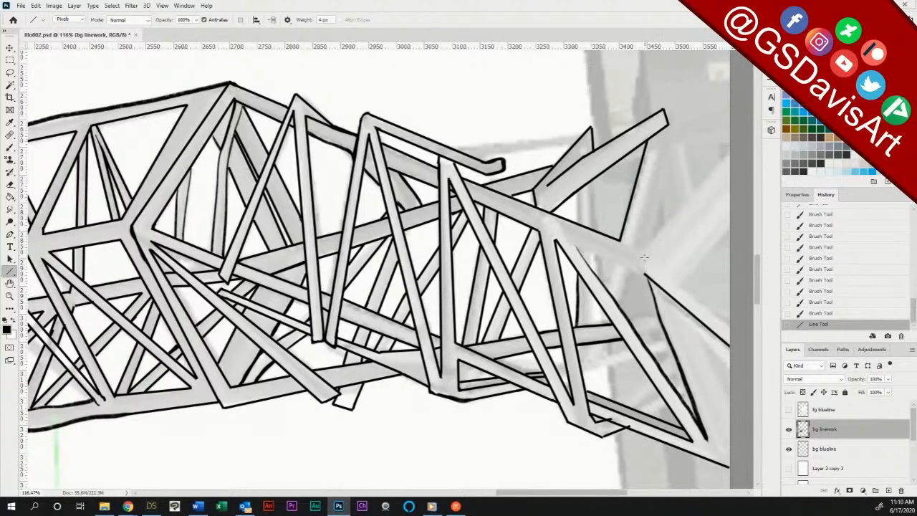
pyautogui.moveTo(644, 257); pyautogui.dragTo(643, 276)
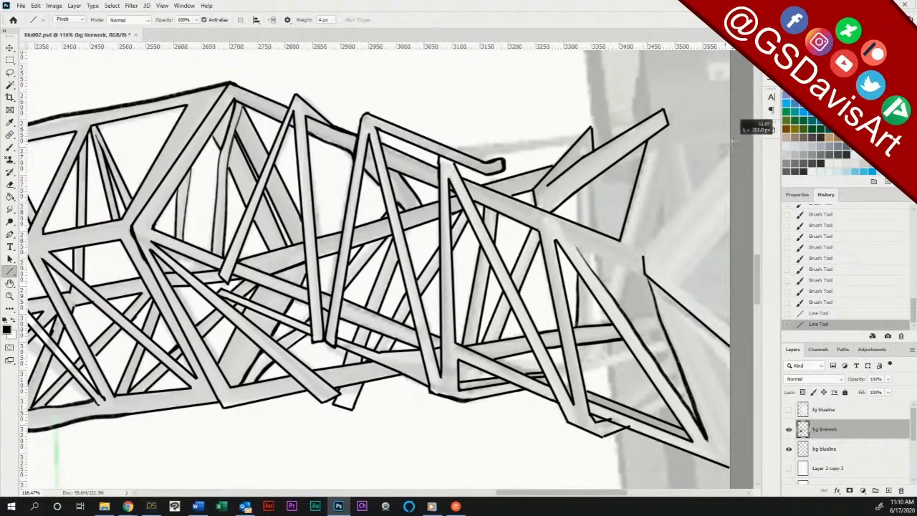
pyautogui.moveTo(740, 141); pyautogui.dragTo(644, 255)
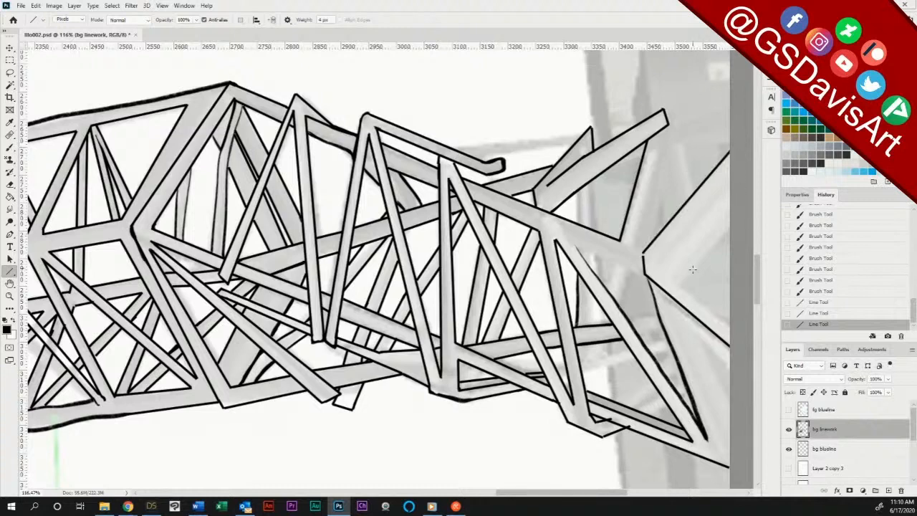
# Step: Ink the inner edges of the forked beams at the canvas edge and the inner edge of the outer diagonal strut with straight lines
pyautogui.moveTo(745, 209); pyautogui.dragTo(684, 282)
pyautogui.moveTo(749, 341); pyautogui.dragTo(686, 281)
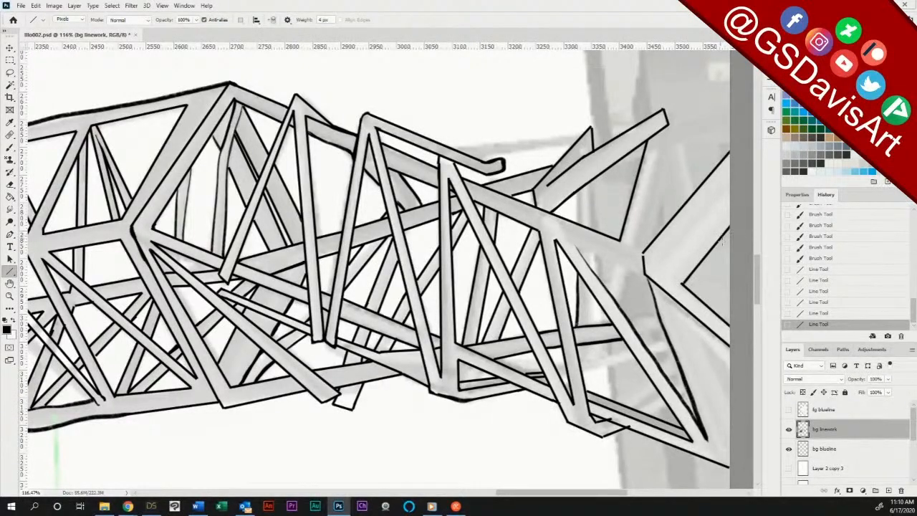
pyautogui.moveTo(578, 247)
pyautogui.mouseDown()
pyautogui.moveTo(621, 265)
pyautogui.moveTo(607, 294)
pyautogui.moveTo(563, 295)
pyautogui.moveTo(609, 291)
pyautogui.moveTo(625, 296)
pyautogui.moveTo(621, 307)
pyautogui.mouseUp()
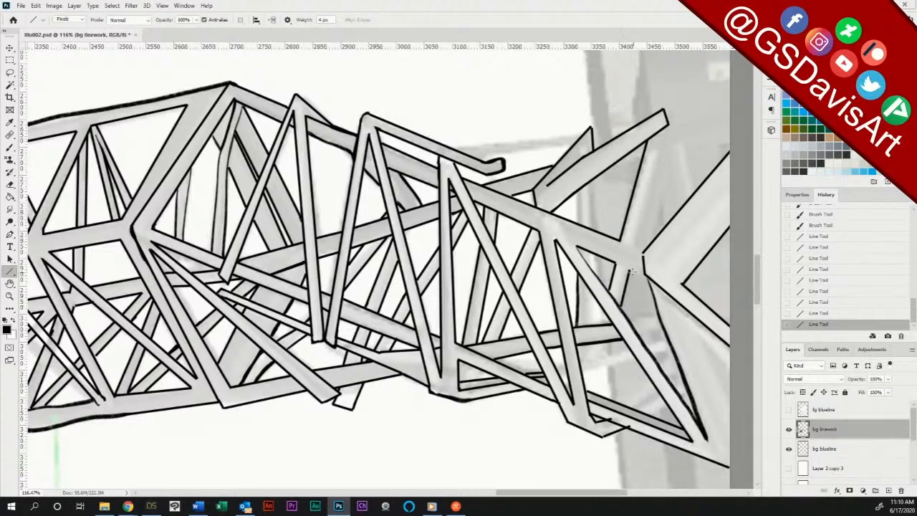
# Step: Ink the short braces and crossbeam ends around the outer diagonal, plus the thin upper beam behind the broken beam
pyautogui.moveTo(628, 267); pyautogui.dragTo(663, 331)
pyautogui.moveTo(639, 361); pyautogui.dragTo(615, 401)
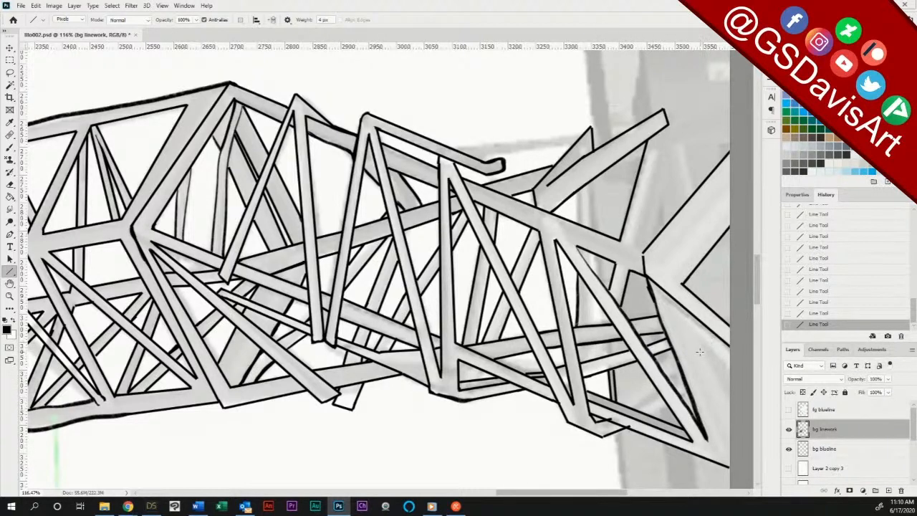
pyautogui.moveTo(591, 188)
pyautogui.mouseDown()
pyautogui.moveTo(595, 231)
pyautogui.moveTo(582, 214)
pyautogui.moveTo(582, 228)
pyautogui.mouseUp()
pyautogui.moveTo(484, 159)
pyautogui.mouseDown()
pyautogui.moveTo(579, 142)
pyautogui.moveTo(456, 147)
pyautogui.moveTo(589, 132)
pyautogui.mouseUp()
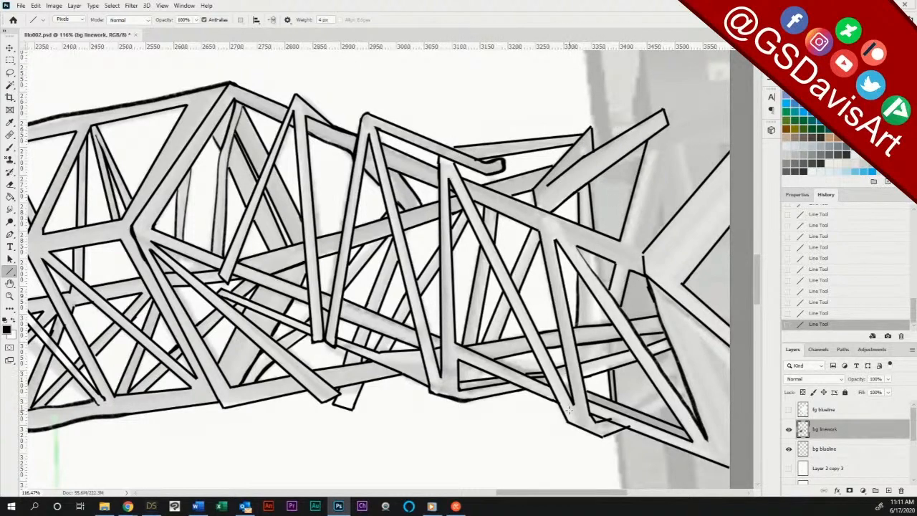
# Step: Ink the roofline and outer side edge of the background building rising behind the truss with straight lines
pyautogui.hotkey('ctrl', '-')
pyautogui.hotkey('ctrl', '-')
pyautogui.hotkey('ctrl', '-')
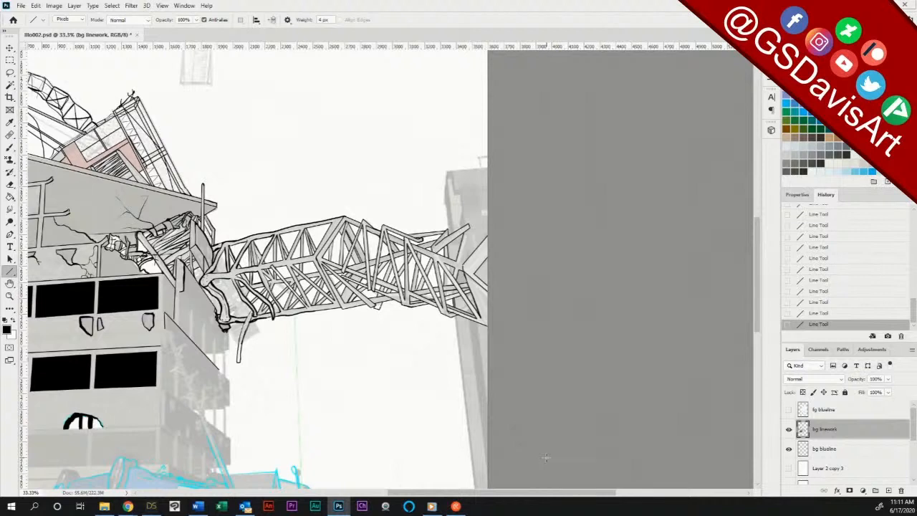
pyautogui.moveTo(444, 205)
pyautogui.mouseDown()
pyautogui.moveTo(449, 238)
pyautogui.moveTo(449, 171)
pyautogui.moveTo(493, 169)
pyautogui.mouseUp()
# Step: Ink the building's inner corner edge and the stepped notch edge running down to the truss with straight lines
pyautogui.hotkey('ctrl', '+')
pyautogui.hotkey('ctrl', '+')
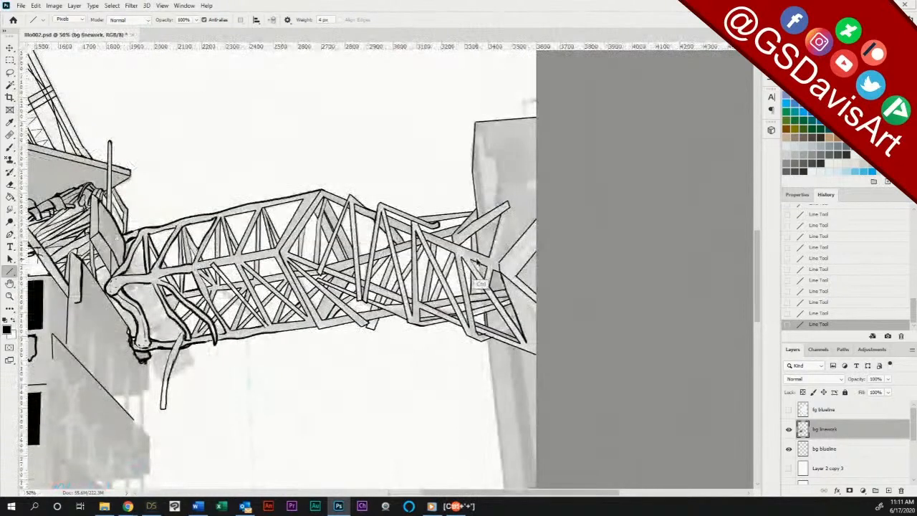
pyautogui.moveTo(554, 268); pyautogui.dragTo(332, 290)
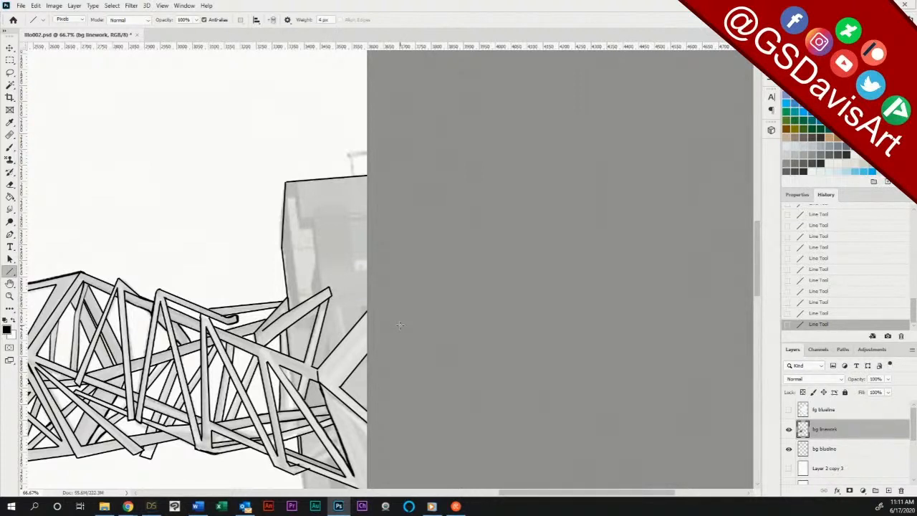
pyautogui.moveTo(295, 180)
pyautogui.mouseDown()
pyautogui.moveTo(301, 219)
pyautogui.moveTo(312, 217)
pyautogui.moveTo(318, 289)
pyautogui.mouseUp()
pyautogui.moveTo(286, 185); pyautogui.dragTo(300, 302)
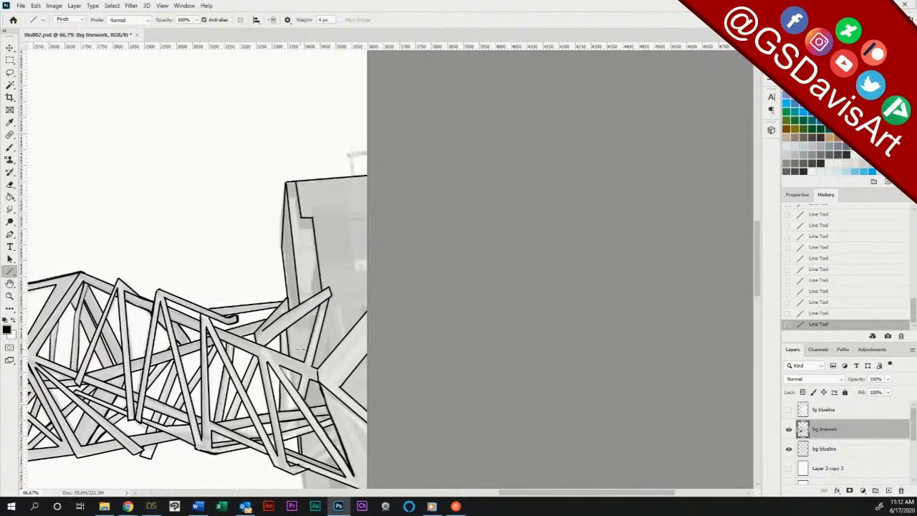
# Step: Ink the building's ledge and edge lines beside the raised beam, the window outlines at the canvas edge and the rooftop box
pyautogui.moveTo(293, 327); pyautogui.dragTo(314, 326)
pyautogui.moveTo(330, 287)
pyautogui.mouseDown()
pyautogui.moveTo(342, 288)
pyautogui.moveTo(345, 332)
pyautogui.moveTo(331, 297)
pyautogui.moveTo(339, 345)
pyautogui.mouseUp()
pyautogui.moveTo(350, 220); pyautogui.dragTo(369, 219)
pyautogui.moveTo(354, 260)
pyautogui.mouseDown()
pyautogui.moveTo(378, 249)
pyautogui.moveTo(356, 271)
pyautogui.moveTo(376, 269)
pyautogui.moveTo(356, 259)
pyautogui.moveTo(366, 257)
pyautogui.moveTo(367, 319)
pyautogui.mouseUp()
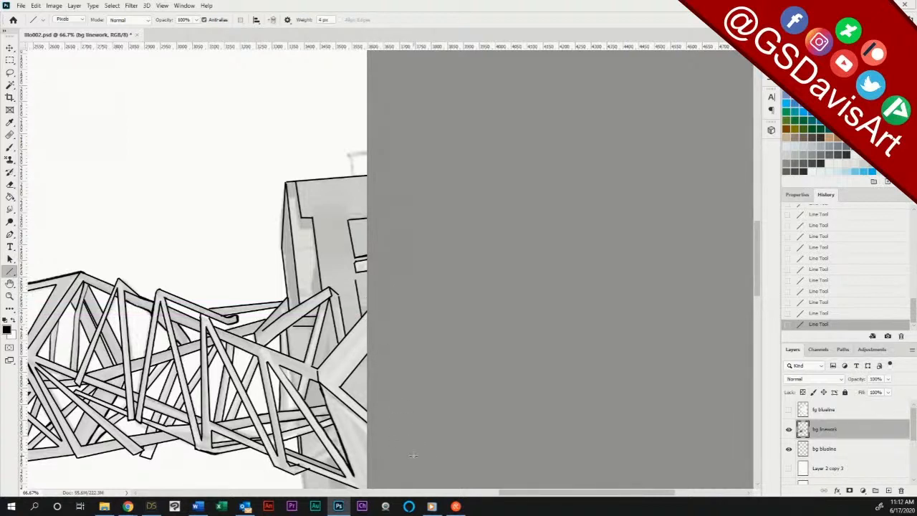
pyautogui.moveTo(348, 157); pyautogui.dragTo(367, 155)
# Step: Ink the building's ledge and vertical edges visible through the truss gaps with straight lines, redrawing one vertical edge
pyautogui.moveTo(293, 325); pyautogui.dragTo(308, 322)
pyautogui.moveTo(298, 388)
pyautogui.mouseDown()
pyautogui.moveTo(289, 408)
pyautogui.moveTo(287, 378)
pyautogui.moveTo(286, 442)
pyautogui.mouseUp()
pyautogui.moveTo(304, 328); pyautogui.dragTo(308, 362)
pyautogui.hotkey('ctrl', 'z')
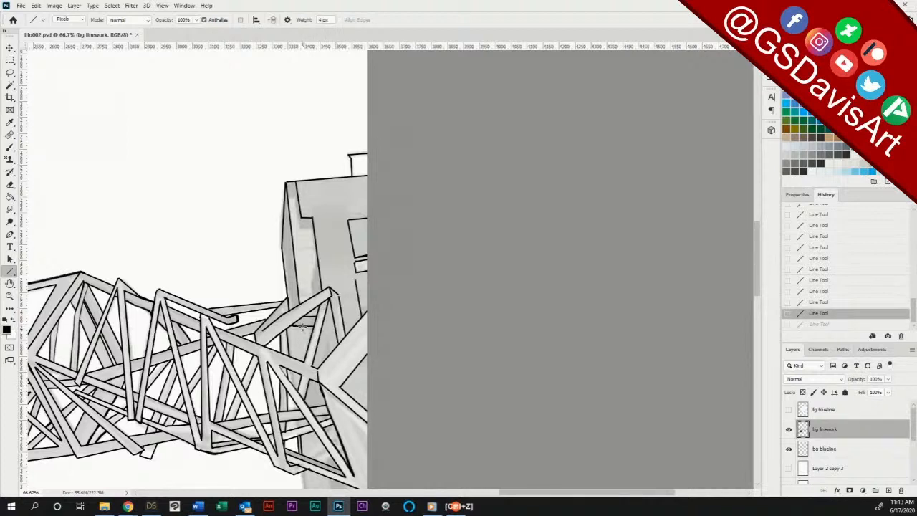
pyautogui.moveTo(304, 327)
pyautogui.mouseDown()
pyautogui.moveTo(313, 409)
pyautogui.moveTo(294, 410)
pyautogui.moveTo(306, 413)
pyautogui.mouseUp()
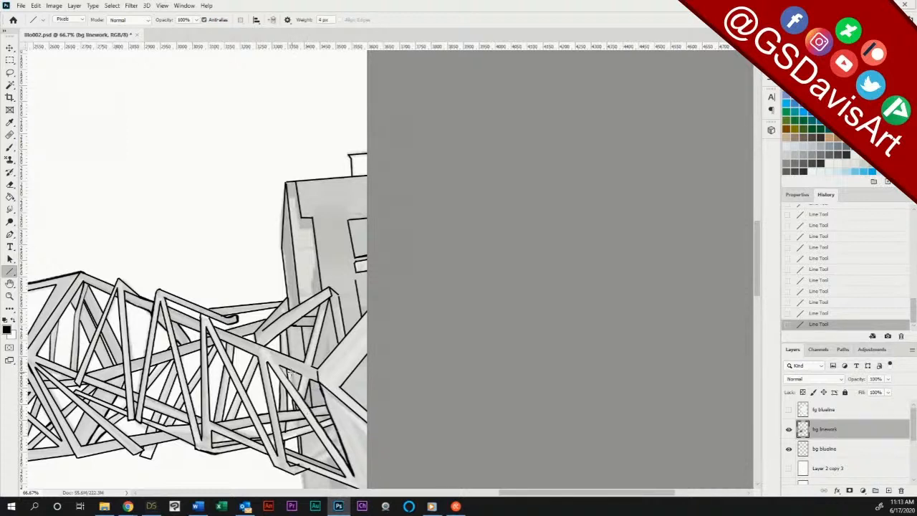
pyautogui.moveTo(292, 372); pyautogui.dragTo(293, 390)
pyautogui.moveTo(338, 412); pyautogui.dragTo(369, 464)
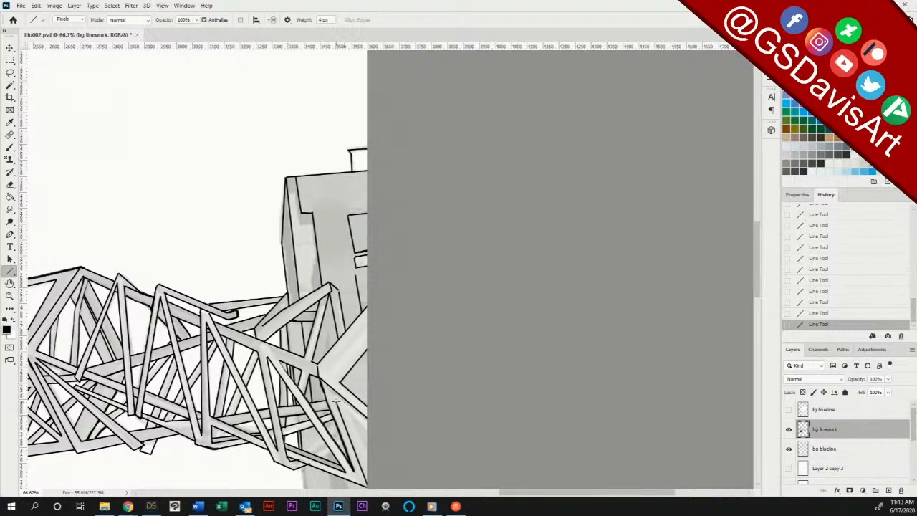
pyautogui.moveTo(337, 401); pyautogui.dragTo(367, 449)
pyautogui.moveTo(362, 301); pyautogui.dragTo(368, 302)
# Step: Touch up the corner beside the raised beam's tip and brush in the building's inner notch contour and horizontal ledge lines
pyautogui.press('b')
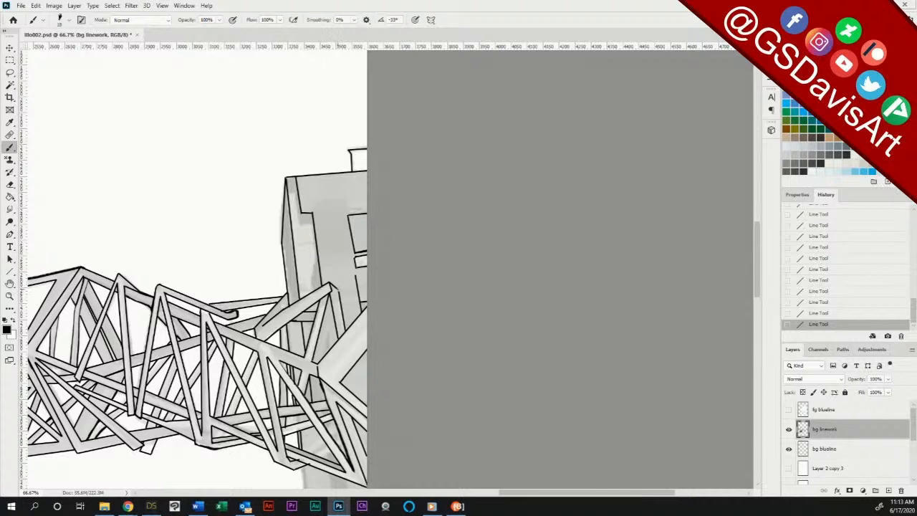
pyautogui.click(338, 292)
pyautogui.click(339, 292)
pyautogui.moveTo(293, 195)
pyautogui.mouseDown()
pyautogui.moveTo(299, 223)
pyautogui.moveTo(309, 207)
pyautogui.mouseUp()
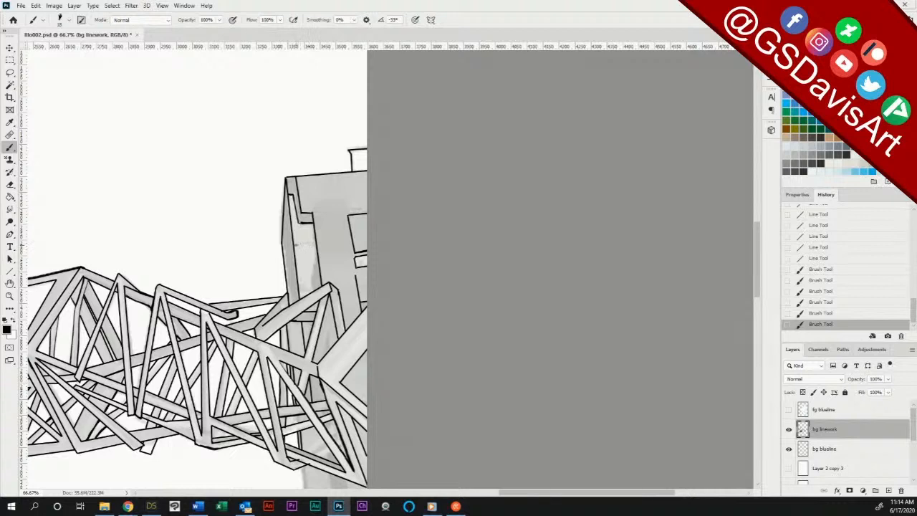
pyautogui.moveTo(294, 244); pyautogui.dragTo(312, 244)
pyautogui.moveTo(302, 290); pyautogui.dragTo(315, 290)
# Step: Brush jagged broken-glass edges inside the building's upper window and fill the opening with black
pyautogui.moveTo(350, 223); pyautogui.dragTo(353, 217)
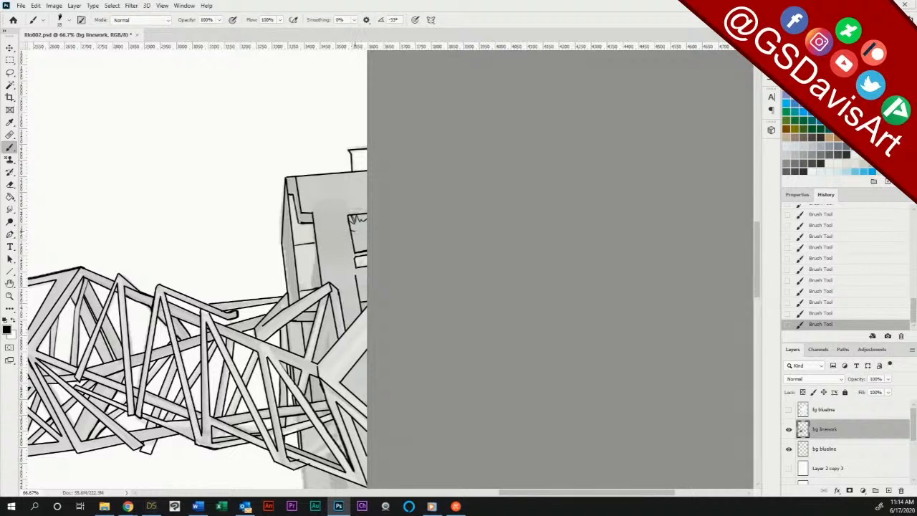
pyautogui.moveTo(353, 230); pyautogui.dragTo(352, 241)
pyautogui.click(10, 196)
pyautogui.click(361, 236)
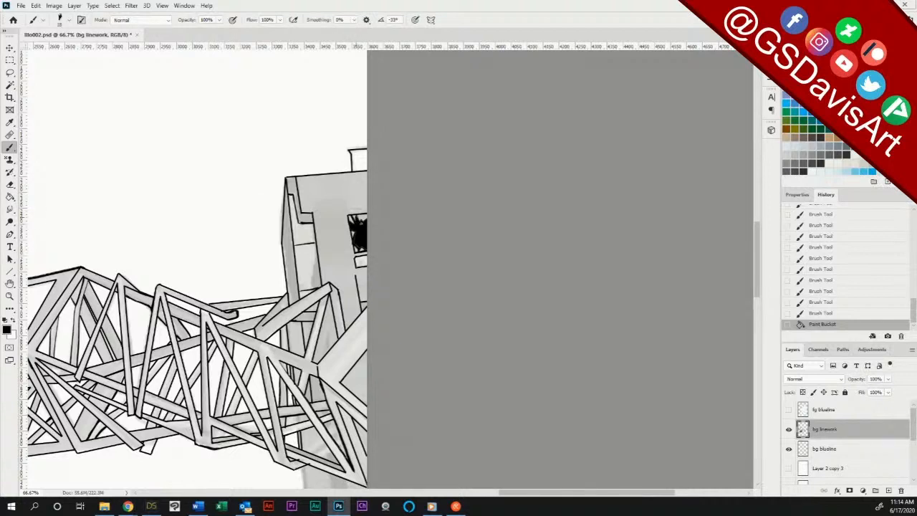
# Step: Touch up the window's black area and brush solid black shadows into the building's notch and the narrow wedge below it
pyautogui.click(355, 231)
pyautogui.click(355, 231)
pyautogui.click(355, 231)
pyautogui.moveTo(316, 248)
pyautogui.mouseDown()
pyautogui.moveTo(312, 275)
pyautogui.moveTo(309, 219)
pyautogui.mouseUp()
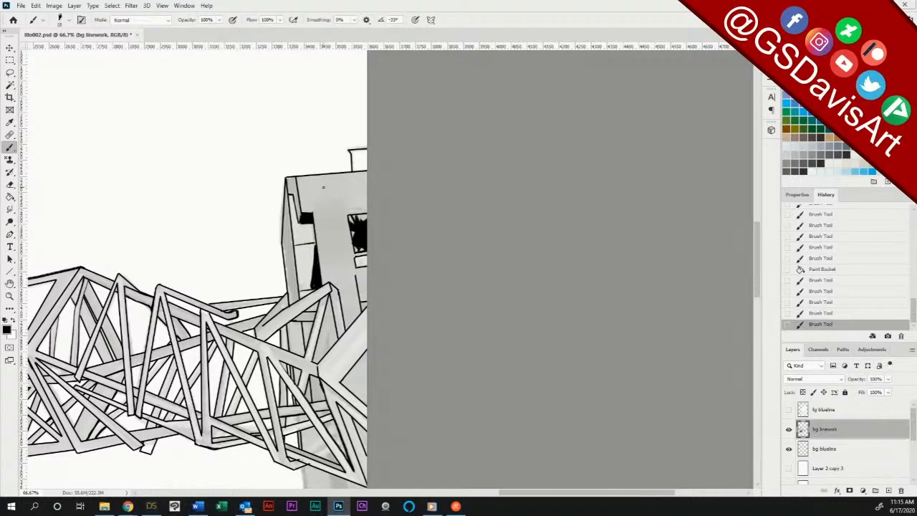
# Step: Ink the building's long slanted vertical edges below the truss down to the canvas edge with straight lines
pyautogui.moveTo(393, 380)
pyautogui.mouseDown()
pyautogui.moveTo(435, 322)
pyautogui.moveTo(442, 221)
pyautogui.moveTo(430, 141)
pyautogui.moveTo(446, 90)
pyautogui.mouseUp()
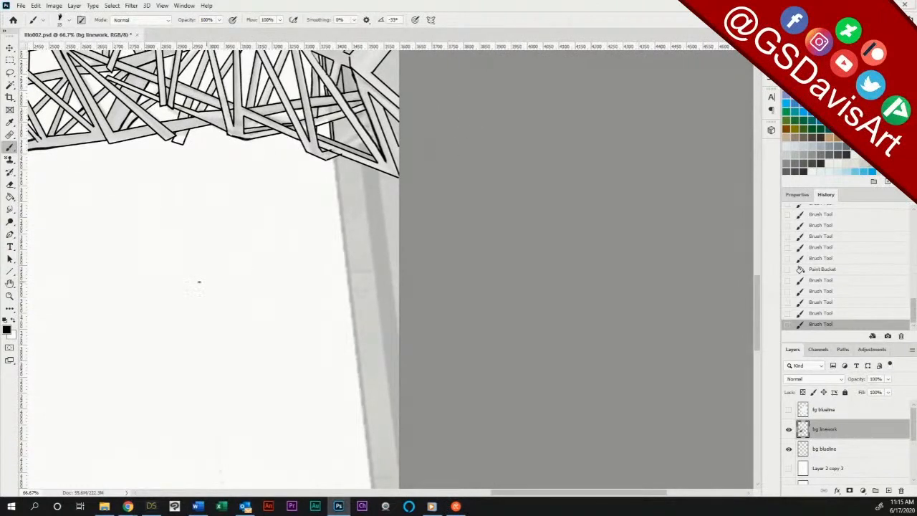
pyautogui.click(10, 271)
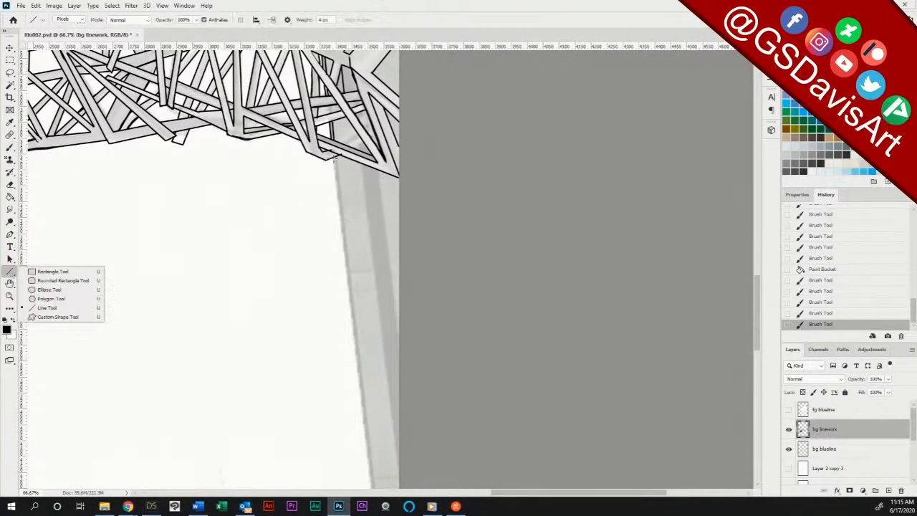
pyautogui.moveTo(334, 158)
pyautogui.mouseDown()
pyautogui.moveTo(374, 490)
pyautogui.moveTo(374, 481)
pyautogui.moveTo(383, 493)
pyautogui.moveTo(388, 462)
pyautogui.moveTo(392, 471)
pyautogui.moveTo(387, 347)
pyautogui.moveTo(341, 44)
pyautogui.moveTo(337, 86)
pyautogui.moveTo(396, 279)
pyautogui.moveTo(399, 427)
pyautogui.mouseUp()
pyautogui.moveTo(377, 102); pyautogui.dragTo(407, 337)
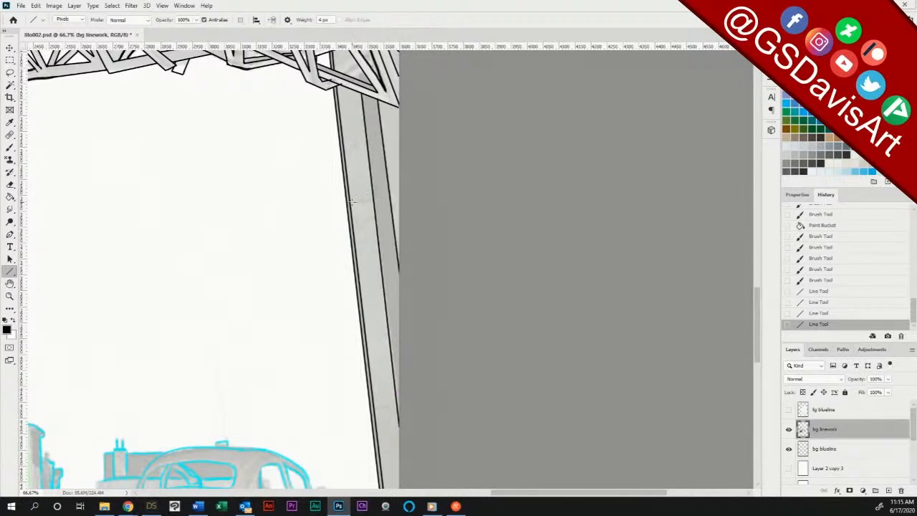
# Step: Ink a horizontal floor line across the building's side face below the truss and short slanted lines in the truss gap above
pyautogui.moveTo(351, 202); pyautogui.dragTo(371, 186)
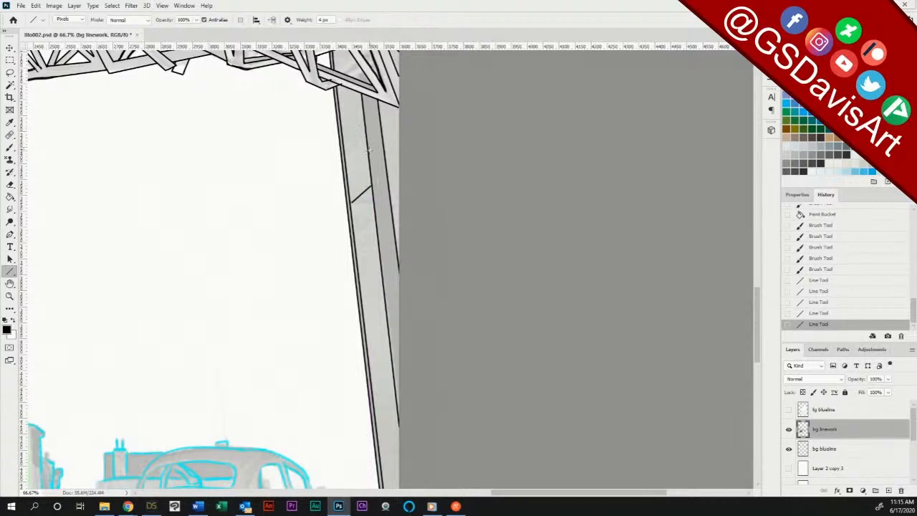
pyautogui.hotkey('ctrl', 'z')
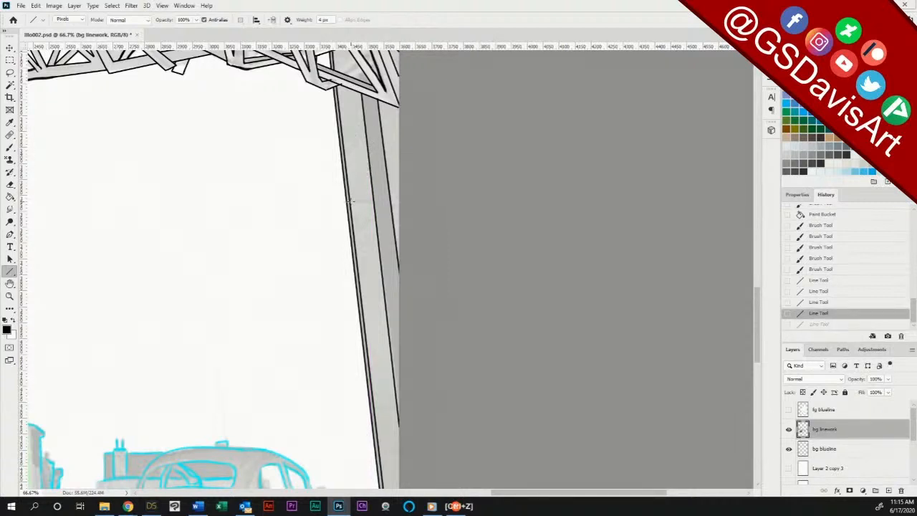
pyautogui.moveTo(350, 201); pyautogui.dragTo(373, 201)
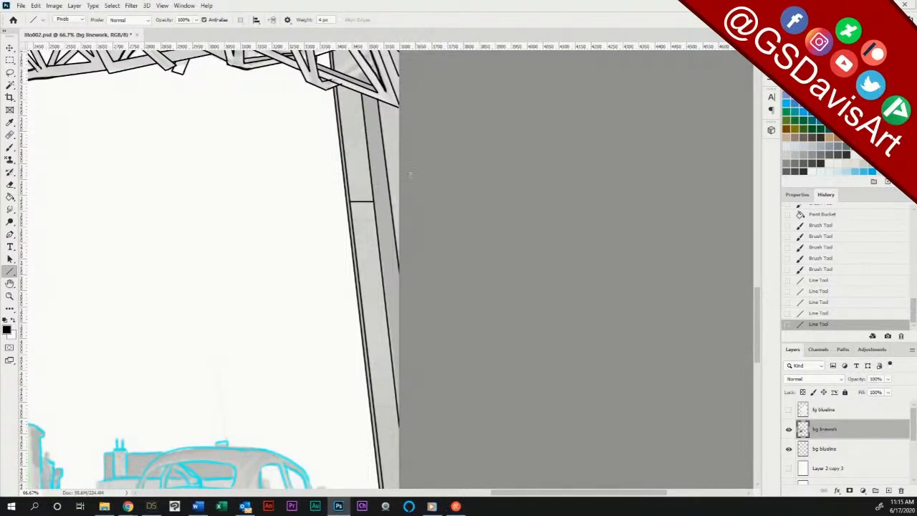
pyautogui.moveTo(354, 78); pyautogui.dragTo(373, 66)
pyautogui.scroll(5, 758, 343)
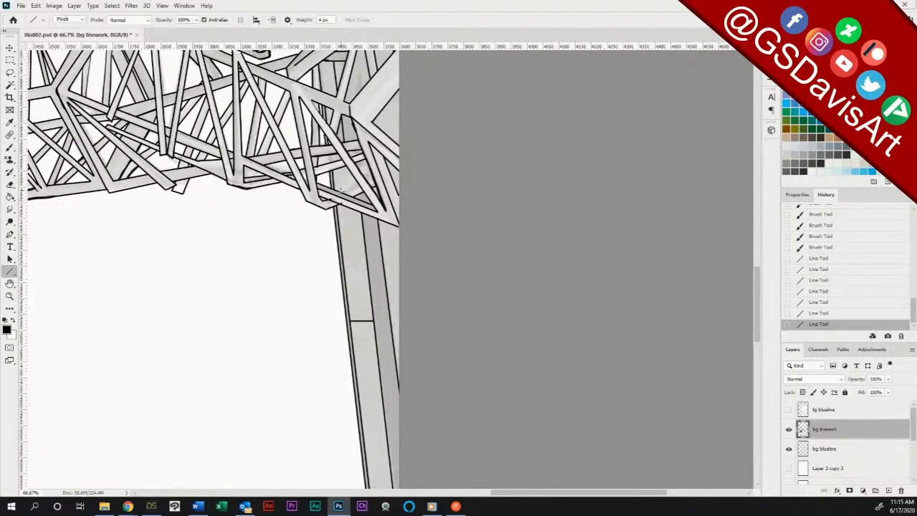
pyautogui.moveTo(343, 193); pyautogui.dragTo(374, 176)
# Step: Erase the stray line ends at the truss's lower corner, beside the raised beam's tip and near the broken beam
pyautogui.click(10, 185)
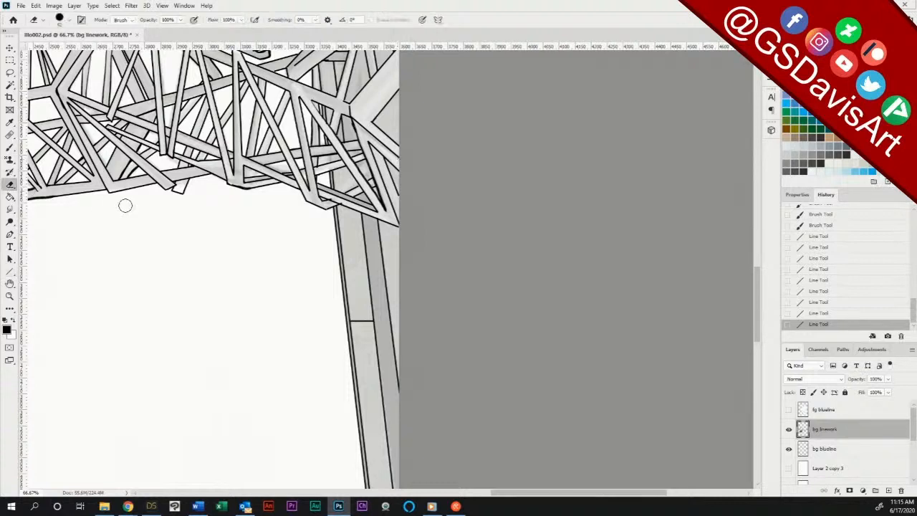
pyautogui.moveTo(332, 199); pyautogui.dragTo(347, 203)
pyautogui.moveTo(758, 295); pyautogui.dragTo(760, 269)
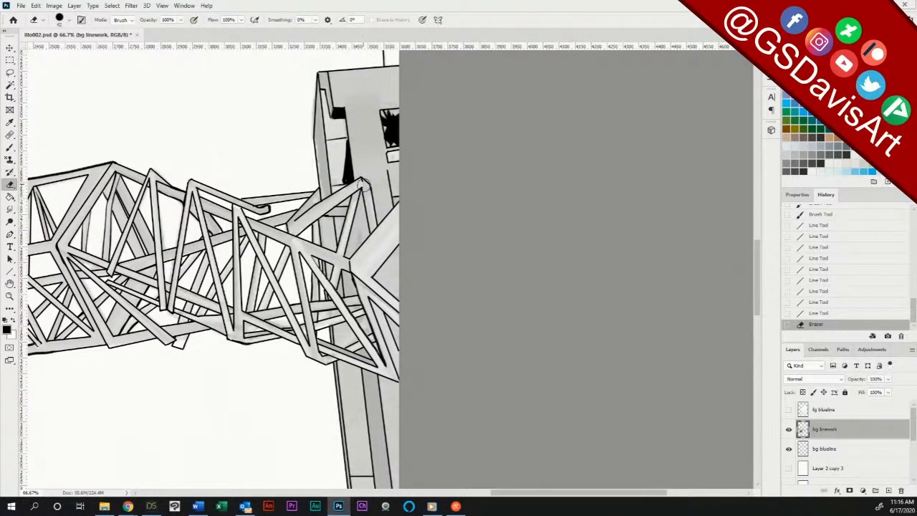
pyautogui.moveTo(362, 182); pyautogui.dragTo(371, 215)
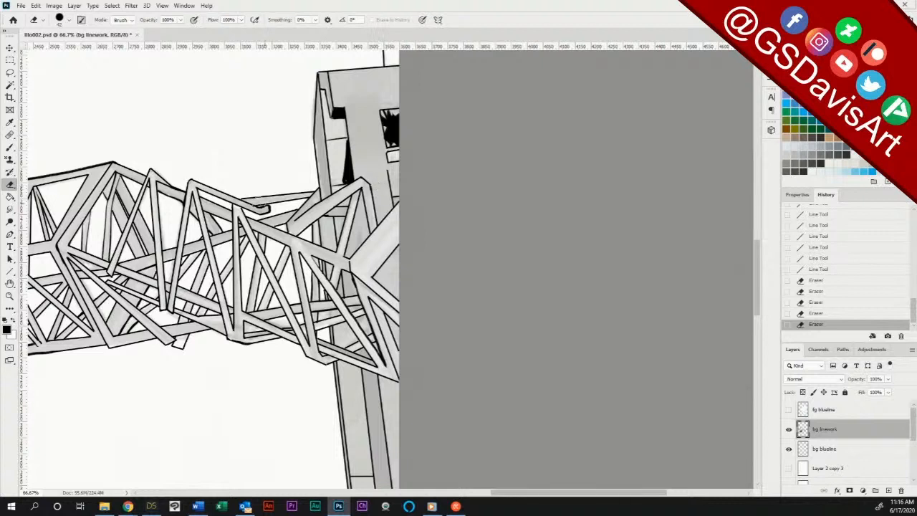
pyautogui.moveTo(256, 208); pyautogui.dragTo(250, 199)
# Step: Touch up the broken beam's tip and the brace joint beside the outer diagonal with the Brush
pyautogui.click(10, 147)
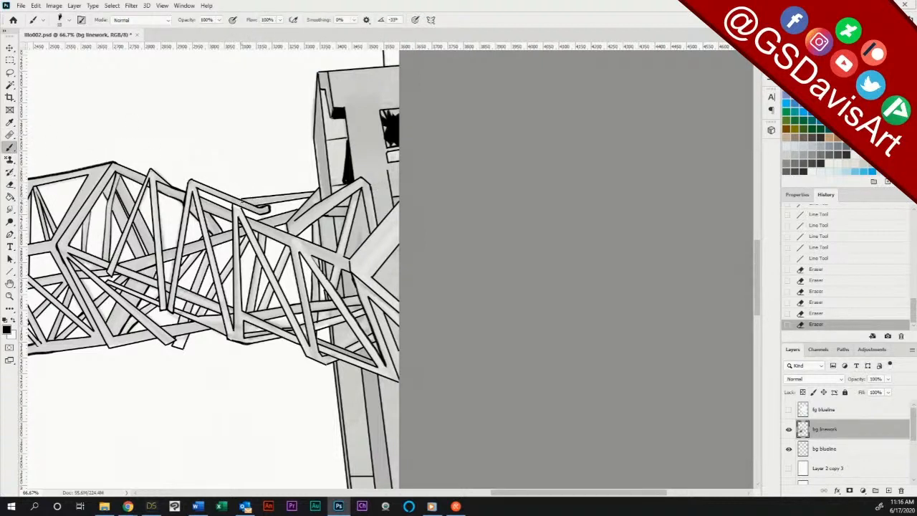
pyautogui.moveTo(262, 206); pyautogui.dragTo(268, 210)
pyautogui.click(265, 209)
pyautogui.click(265, 208)
pyautogui.click(266, 208)
pyautogui.click(361, 338)
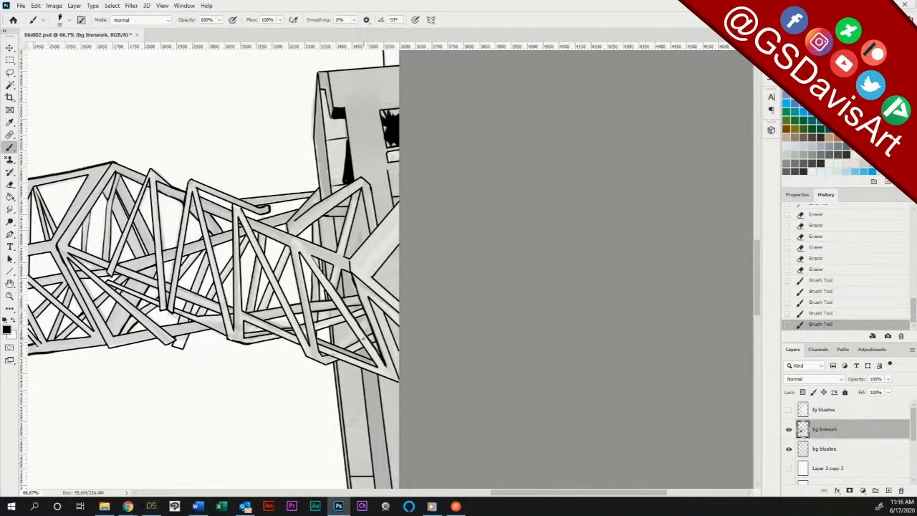
pyautogui.click(361, 339)
pyautogui.click(360, 339)
# Step: Erase the stray line between the lower crossbeams near the steep strut and retouch the crossbeam edge with the Brush
pyautogui.press('e')
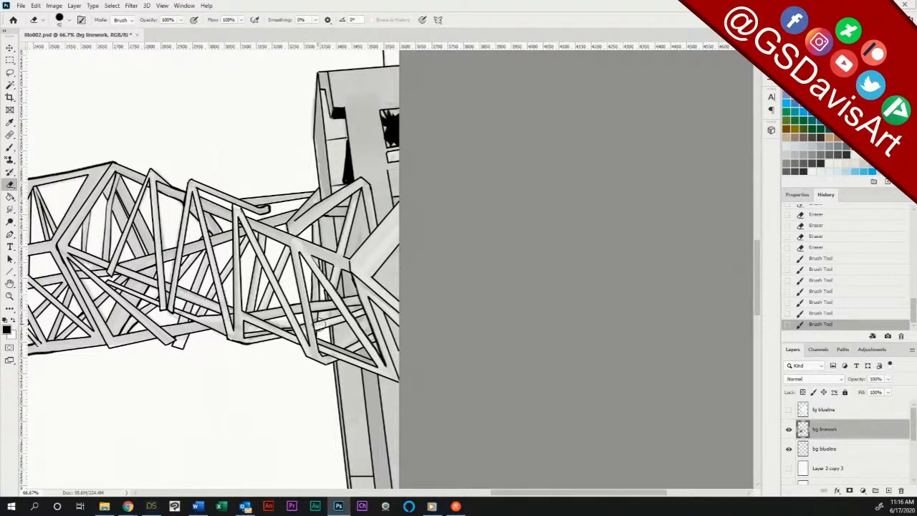
pyautogui.moveTo(318, 324); pyautogui.dragTo(338, 330)
pyautogui.click(11, 148)
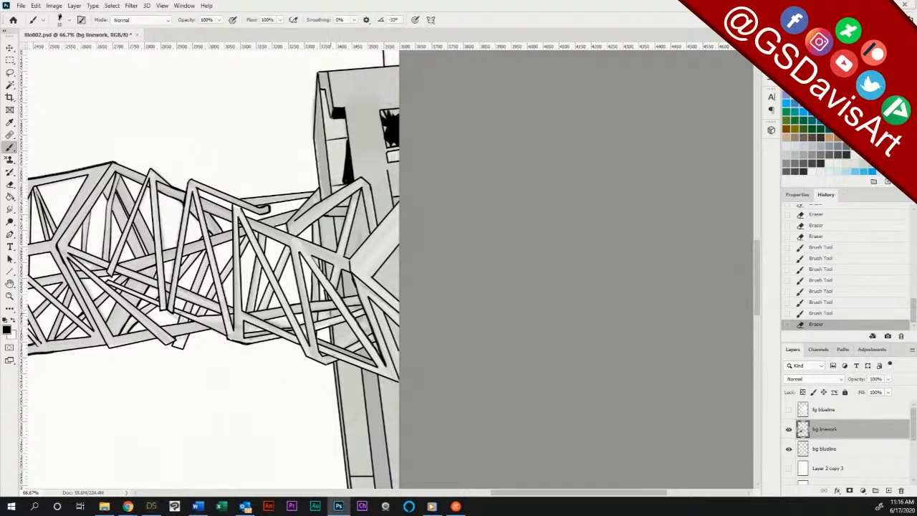
pyautogui.click(328, 315)
pyautogui.click(329, 315)
# Step: Brush in the hanging panel beneath the truss's torn end, with its outline, inner border and interior detail lines
pyautogui.moveTo(541, 494); pyautogui.dragTo(425, 508)
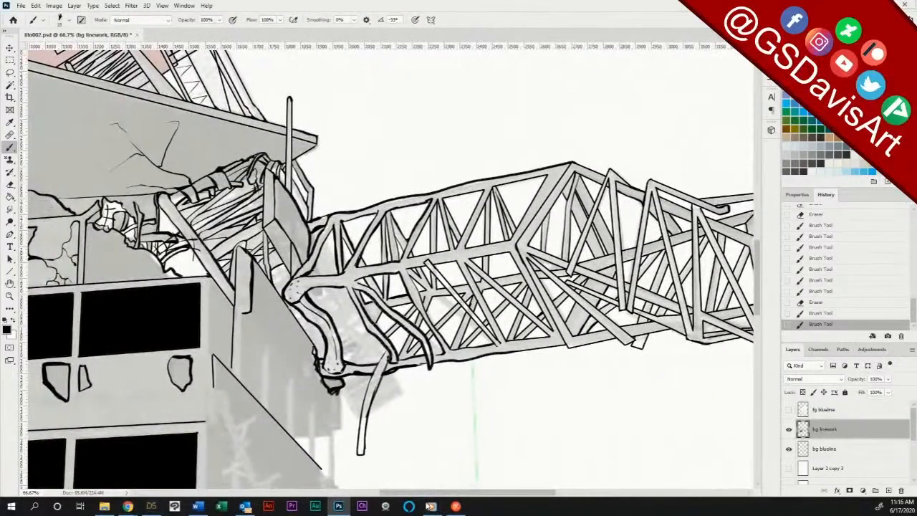
pyautogui.moveTo(432, 509)
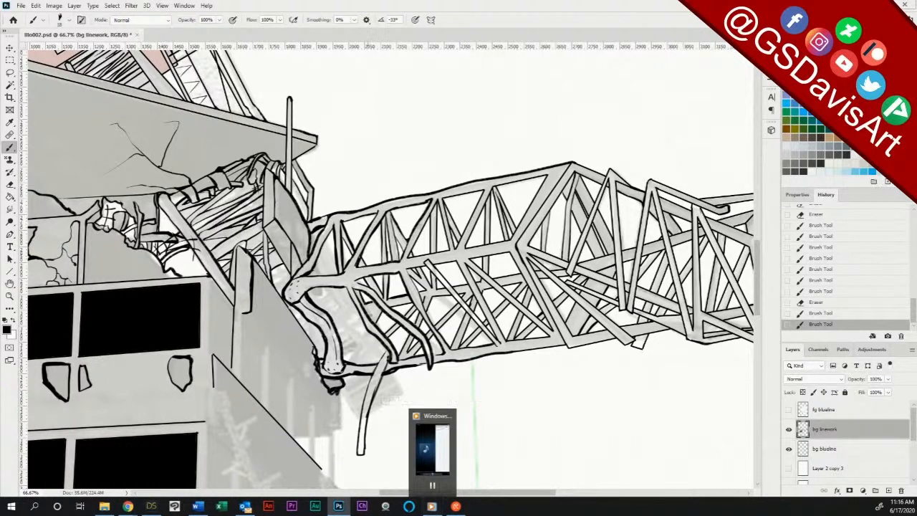
pyautogui.moveTo(390, 374)
pyautogui.mouseDown()
pyautogui.moveTo(394, 402)
pyautogui.moveTo(360, 414)
pyautogui.moveTo(395, 406)
pyautogui.moveTo(394, 396)
pyautogui.moveTo(347, 417)
pyautogui.moveTo(388, 400)
pyautogui.moveTo(389, 377)
pyautogui.mouseUp()
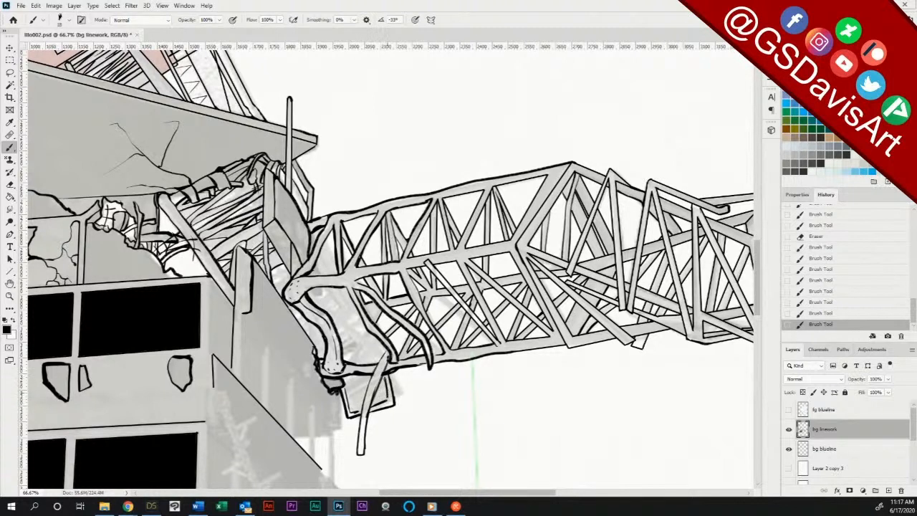
pyautogui.moveTo(378, 340); pyautogui.dragTo(390, 401)
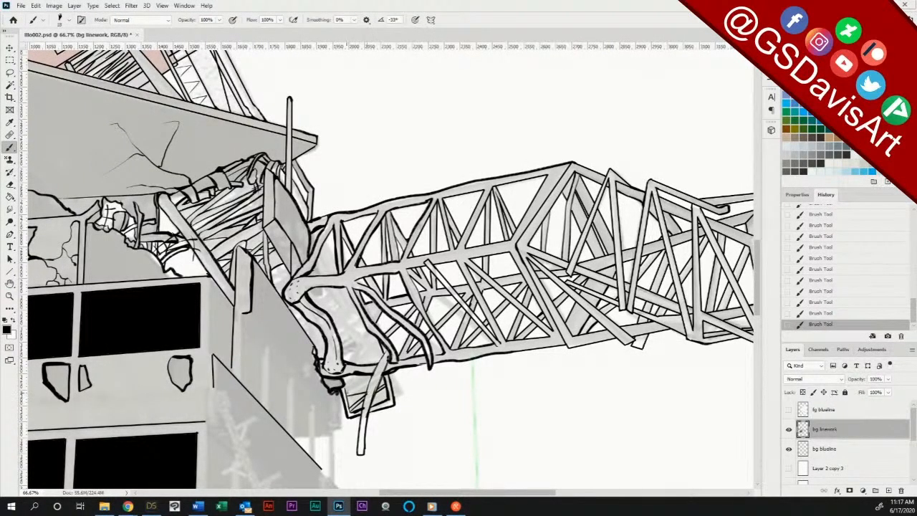
# Step: Brush more detail lines into the hanging panel and along the bent struts inside the truss's torn end
pyautogui.moveTo(347, 391); pyautogui.dragTo(365, 388)
pyautogui.moveTo(330, 289); pyautogui.dragTo(374, 364)
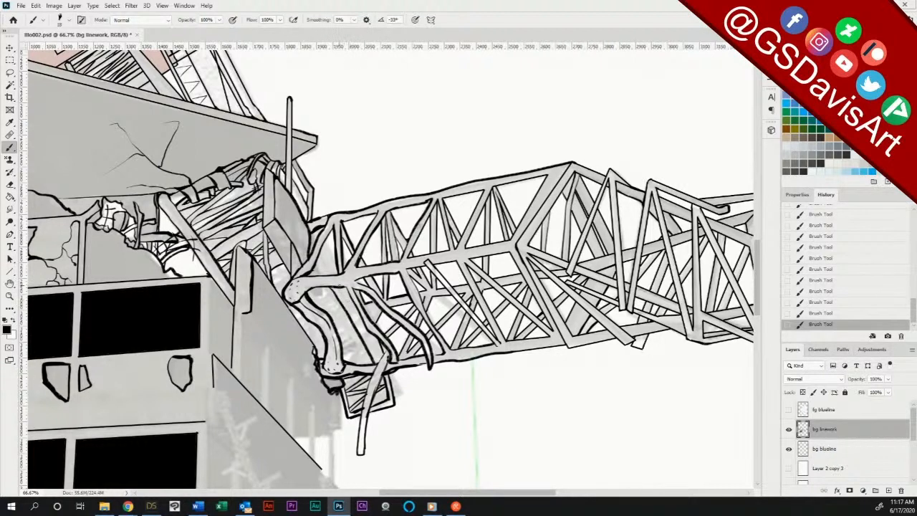
pyautogui.moveTo(340, 290); pyautogui.dragTo(378, 360)
# Step: Draw the building's far outer edges below the hanging panel with the Line tool, including the short ledges and narrow posts between the floors
pyautogui.scroll(-3, 758, 280)
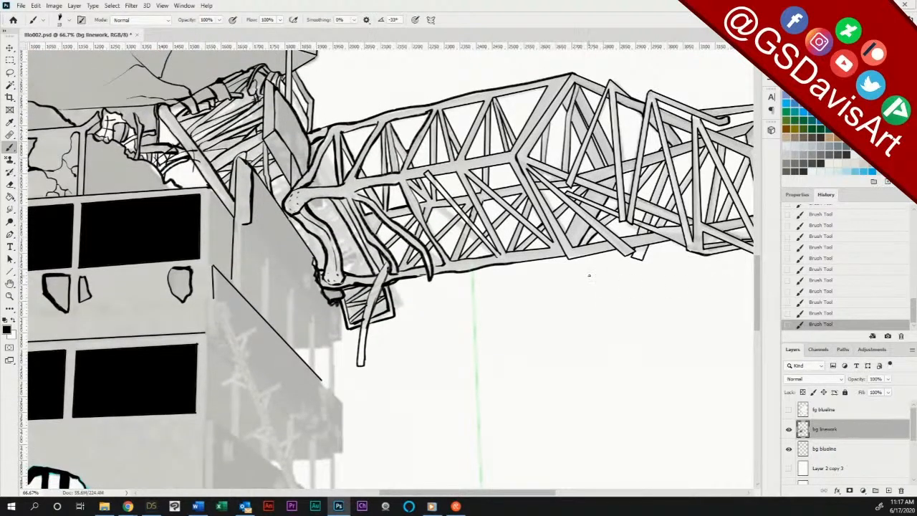
pyautogui.click(10, 271)
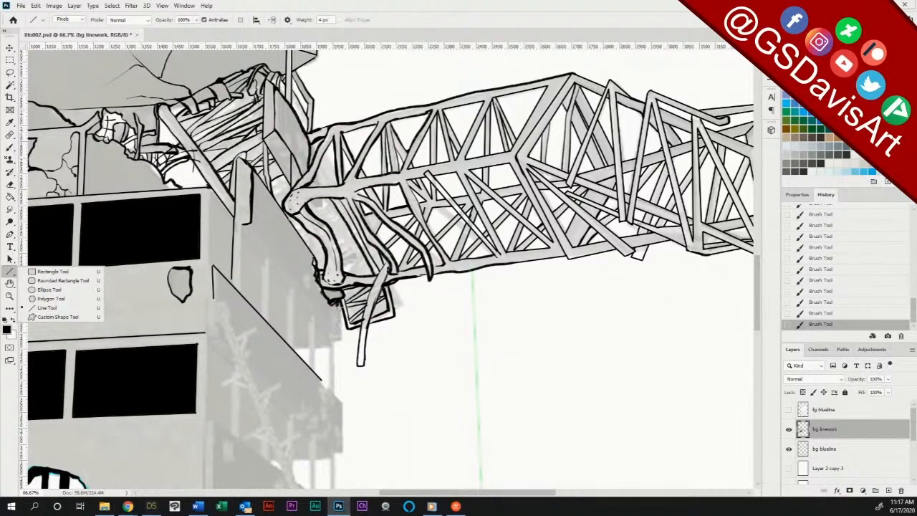
pyautogui.moveTo(340, 304); pyautogui.dragTo(336, 393)
pyautogui.moveTo(328, 338); pyautogui.dragTo(332, 392)
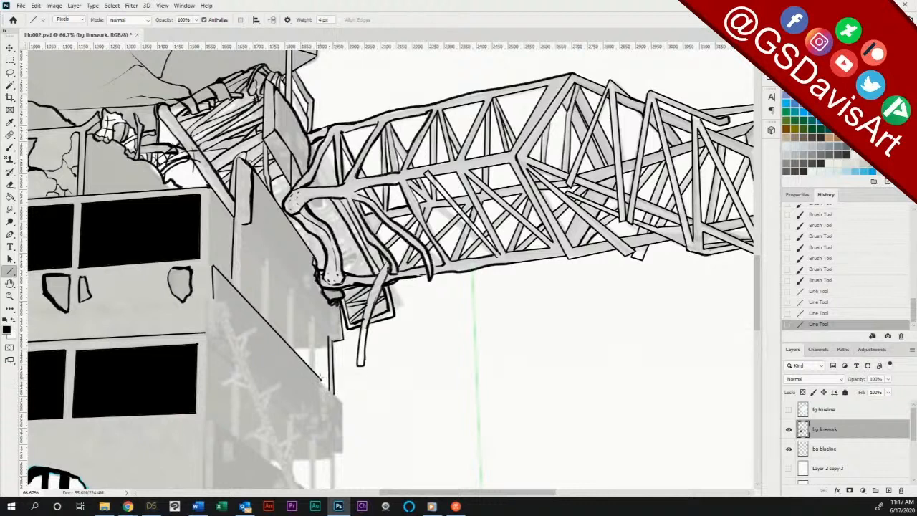
pyautogui.moveTo(300, 356)
pyautogui.mouseDown()
pyautogui.moveTo(342, 401)
pyautogui.moveTo(333, 464)
pyautogui.mouseUp()
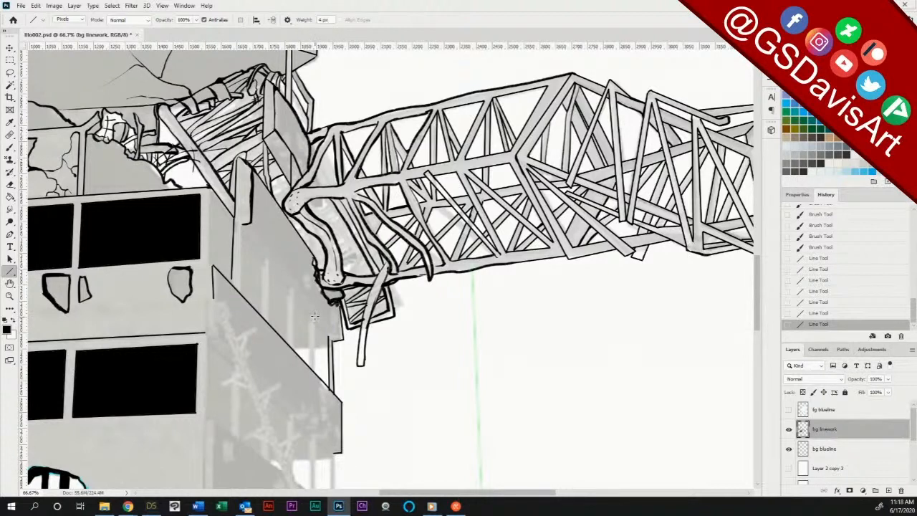
pyautogui.moveTo(315, 316)
pyautogui.mouseDown()
pyautogui.moveTo(308, 368)
pyautogui.moveTo(306, 344)
pyautogui.moveTo(329, 346)
pyautogui.mouseUp()
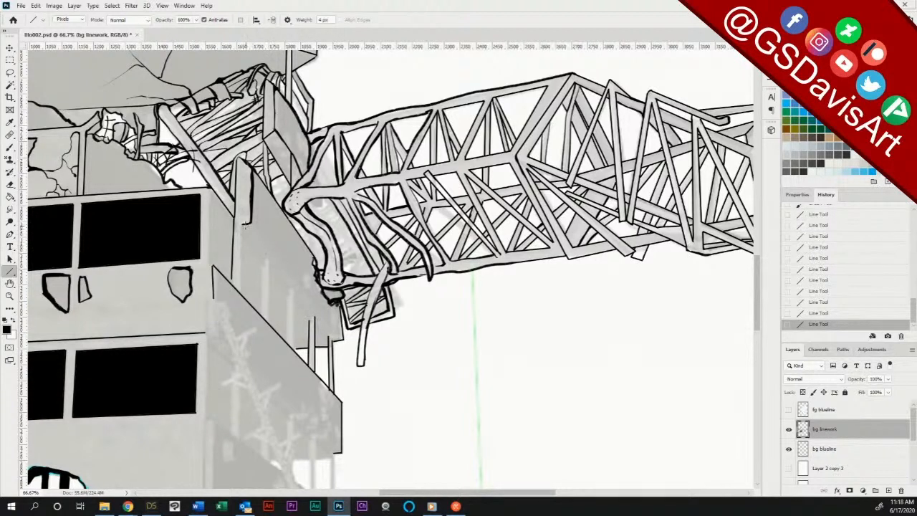
# Step: Draw the sloping top edge of the building's side windows, their dividing posts and the front corner's vertical edge with the Line tool
pyautogui.moveTo(341, 338); pyautogui.dragTo(248, 225)
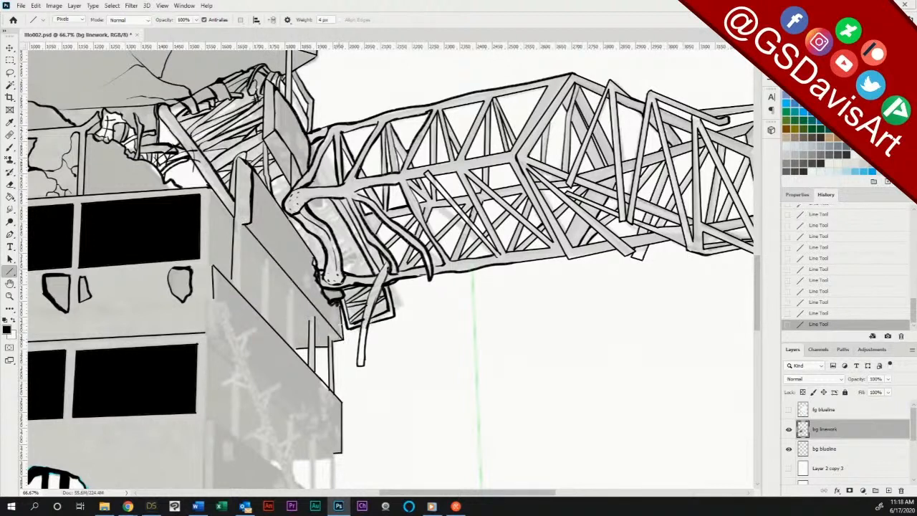
pyautogui.moveTo(242, 293)
pyautogui.mouseDown()
pyautogui.moveTo(243, 235)
pyautogui.moveTo(270, 265)
pyautogui.mouseUp()
pyautogui.moveTo(268, 321)
pyautogui.mouseDown()
pyautogui.moveTo(269, 265)
pyautogui.moveTo(286, 288)
pyautogui.moveTo(288, 344)
pyautogui.moveTo(297, 301)
pyautogui.moveTo(262, 262)
pyautogui.mouseUp()
pyautogui.moveTo(296, 294); pyautogui.dragTo(330, 337)
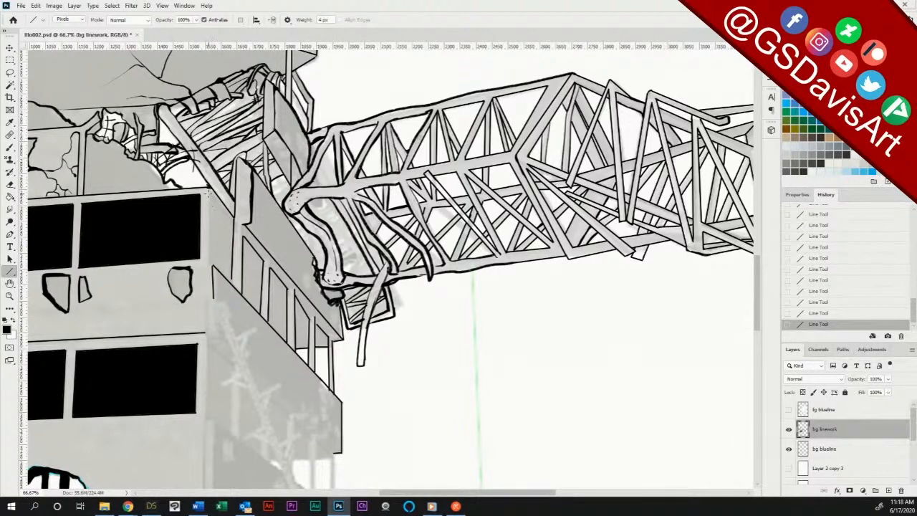
pyautogui.moveTo(210, 195); pyautogui.dragTo(210, 264)
pyautogui.moveTo(212, 203); pyautogui.dragTo(235, 222)
pyautogui.hotkey('ctrl', '-')
pyautogui.hotkey('ctrl', '-')
pyautogui.hotkey('ctrl', '-')
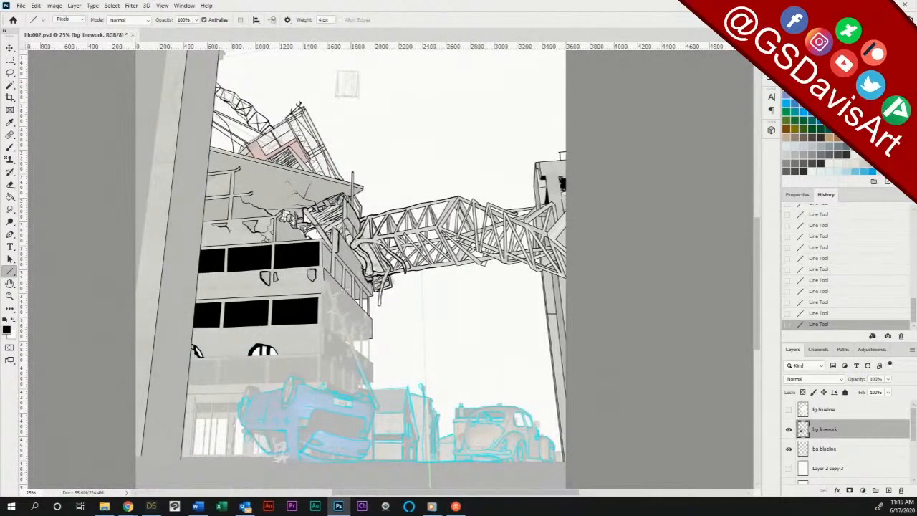
pyautogui.moveTo(379, 195); pyautogui.dragTo(514, 130)
pyautogui.hotkey('ctrl', 'z')
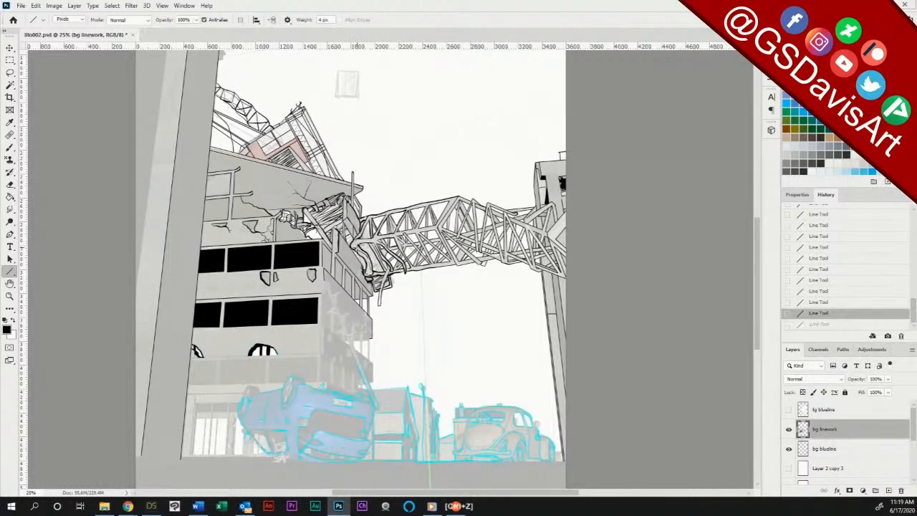
pyautogui.press('b')
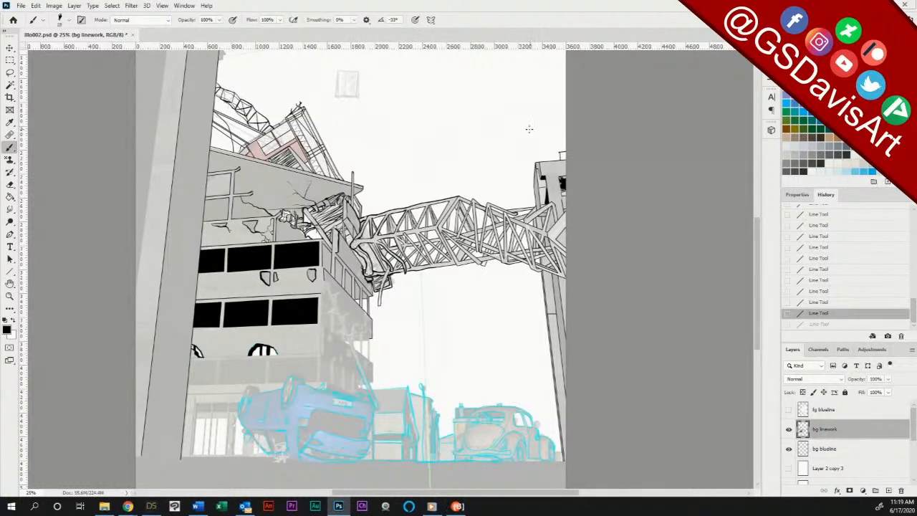
pyautogui.moveTo(385, 171)
pyautogui.mouseDown()
pyautogui.moveTo(367, 187)
pyautogui.moveTo(393, 169)
pyautogui.mouseUp()
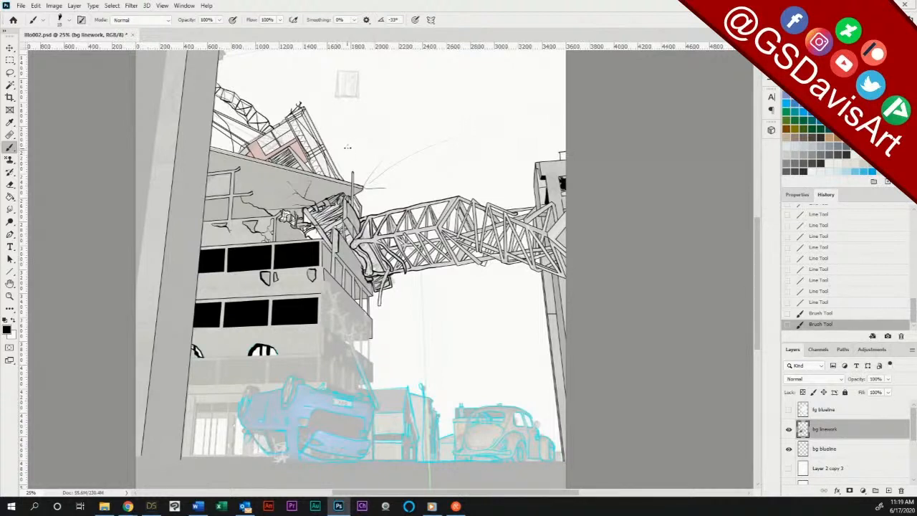
pyautogui.moveTo(348, 148); pyautogui.dragTo(349, 176)
pyautogui.moveTo(390, 200)
pyautogui.mouseDown()
pyautogui.moveTo(406, 192)
pyautogui.moveTo(378, 212)
pyautogui.mouseUp()
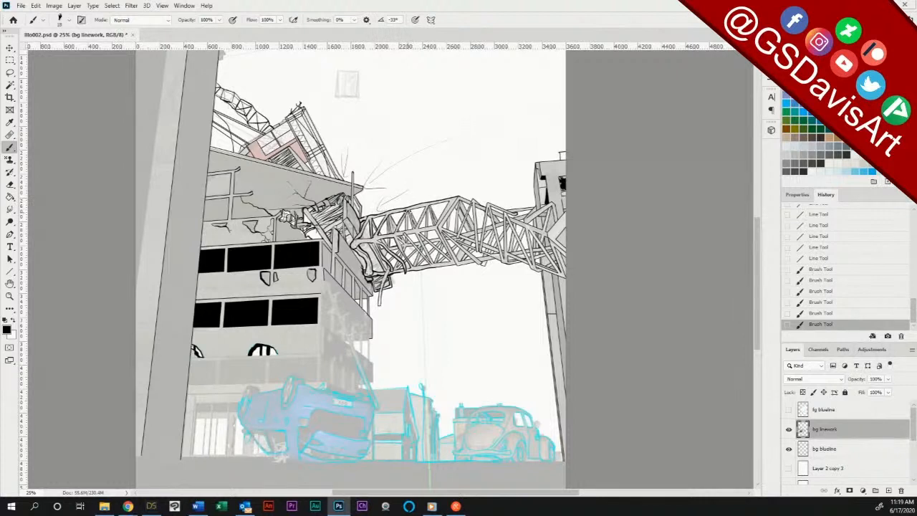
pyautogui.moveTo(398, 282)
pyautogui.mouseDown()
pyautogui.moveTo(461, 274)
pyautogui.moveTo(477, 282)
pyautogui.moveTo(480, 273)
pyautogui.moveTo(488, 282)
pyautogui.moveTo(512, 285)
pyautogui.mouseUp()
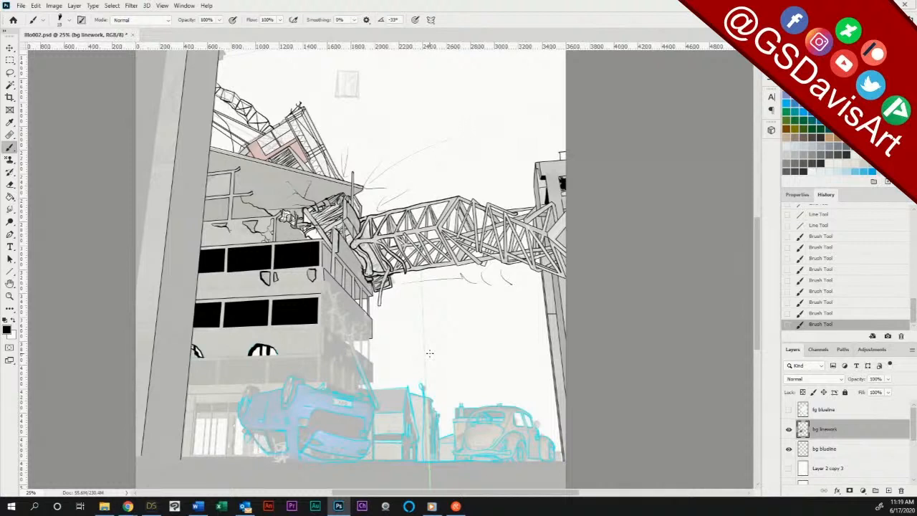
pyautogui.hotkey('ctrl', 'z')
pyautogui.hotkey('ctrl', 'z')
pyautogui.hotkey('ctrl', 'z')
pyautogui.hotkey('ctrl', 'z')
pyautogui.hotkey('ctrl', 'z')
pyautogui.hotkey('ctrl', 'z')
pyautogui.hotkey('ctrl', 'z')
pyautogui.hotkey('ctrl', 'z')
pyautogui.hotkey('ctrl', 'z')
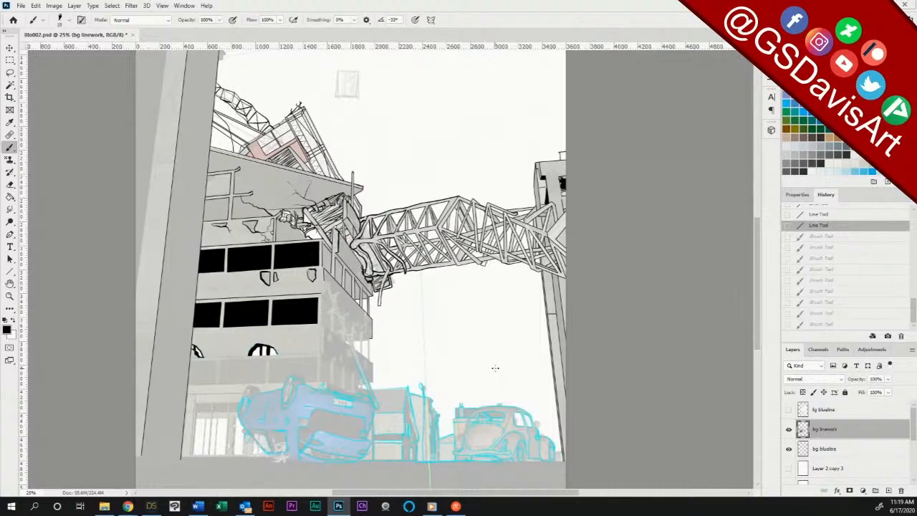
# Step: Close the gaps at the corners and line ends of the side window frames with the Brush
pyautogui.click(10, 295)
pyautogui.moveTo(342, 269); pyautogui.dragTo(406, 252)
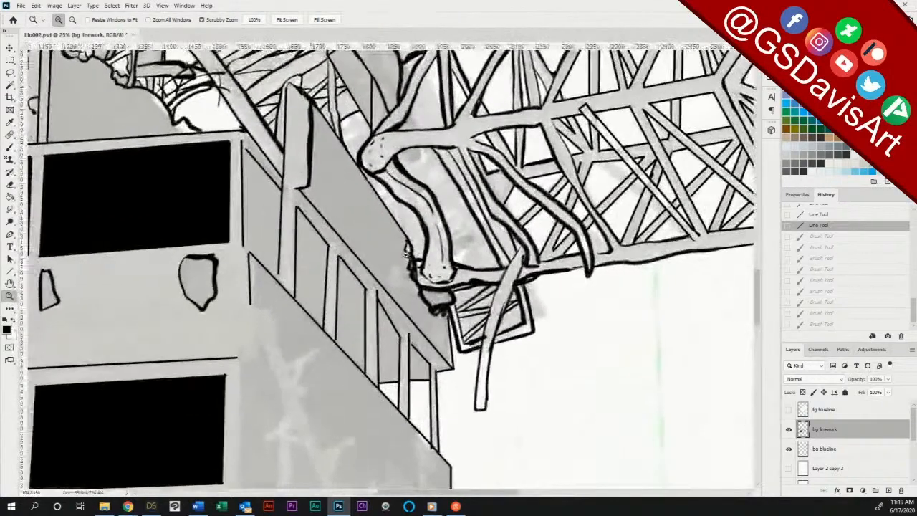
pyautogui.click(9, 147)
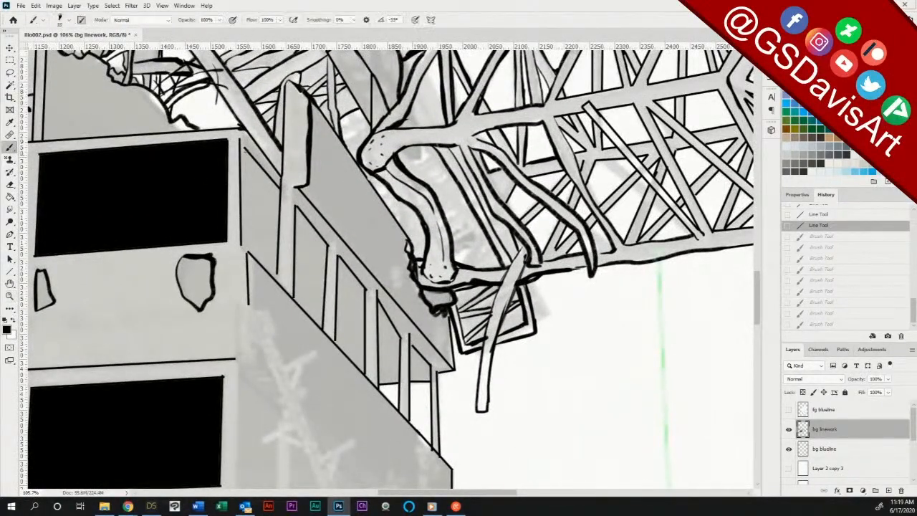
pyautogui.moveTo(242, 141); pyautogui.dragTo(242, 149)
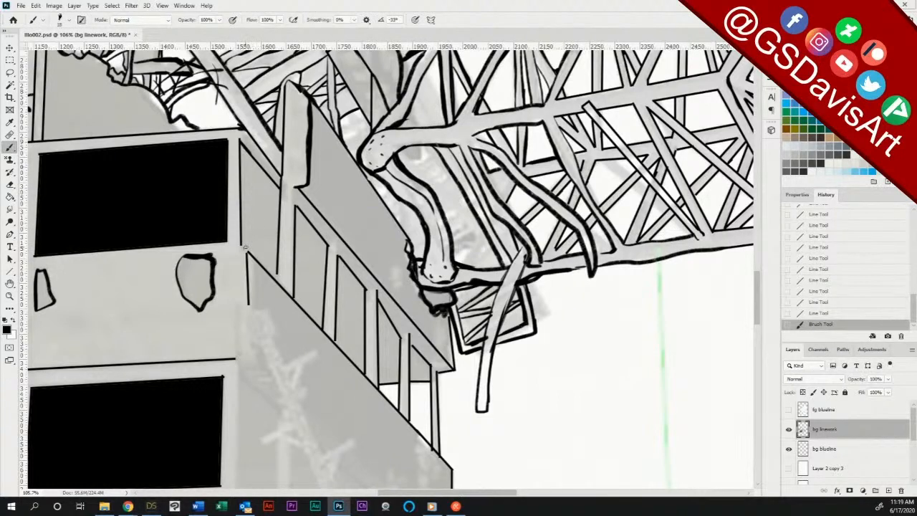
pyautogui.moveTo(245, 247); pyautogui.dragTo(294, 295)
pyautogui.moveTo(331, 245); pyautogui.dragTo(334, 252)
pyautogui.moveTo(363, 285); pyautogui.dragTo(364, 291)
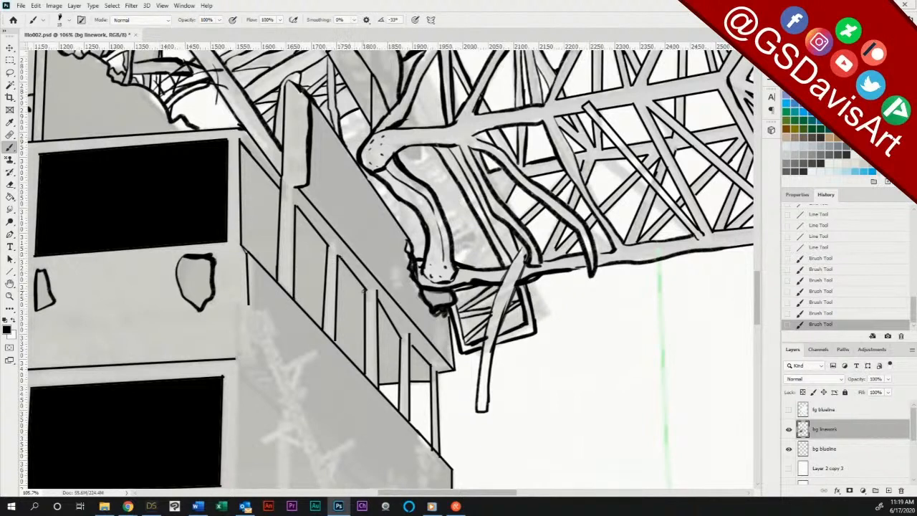
pyautogui.moveTo(335, 338); pyautogui.dragTo(335, 346)
pyautogui.moveTo(400, 367); pyautogui.dragTo(402, 375)
pyautogui.moveTo(296, 204); pyautogui.dragTo(311, 232)
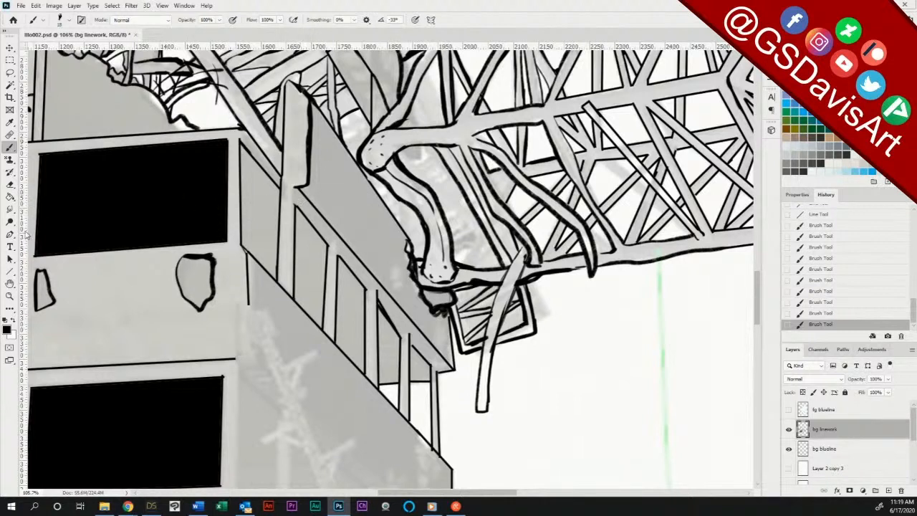
# Step: Fill the building's side window openings with black using the Paint Bucket, patching the fourth window with the Brush
pyautogui.click(14, 196)
pyautogui.click(285, 247)
pyautogui.click(304, 281)
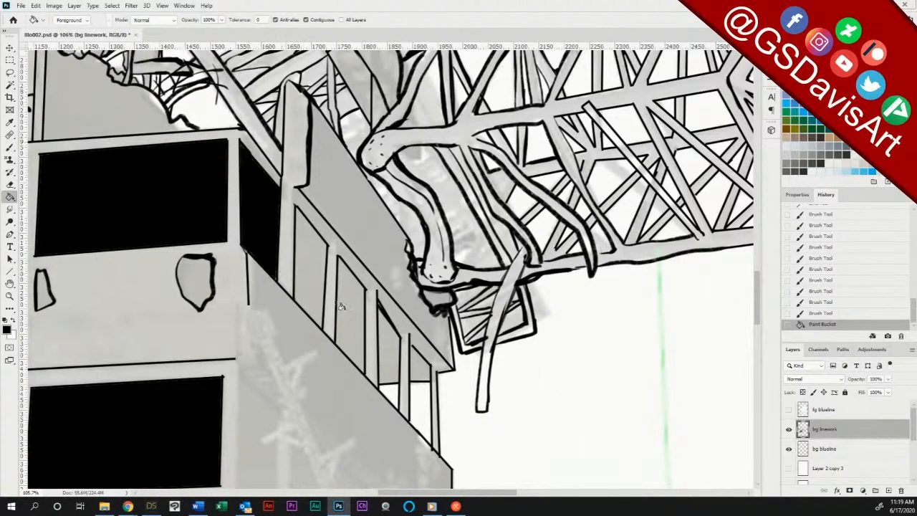
pyautogui.click(339, 305)
pyautogui.click(383, 371)
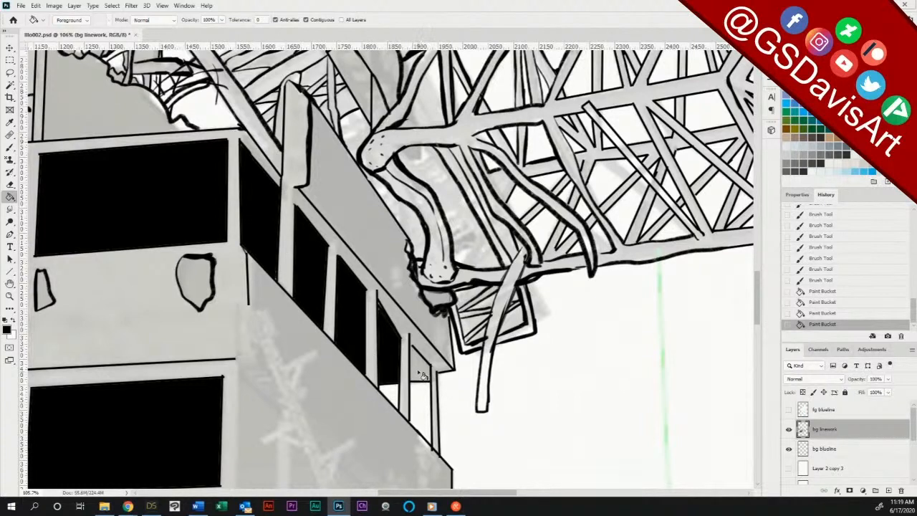
pyautogui.click(10, 147)
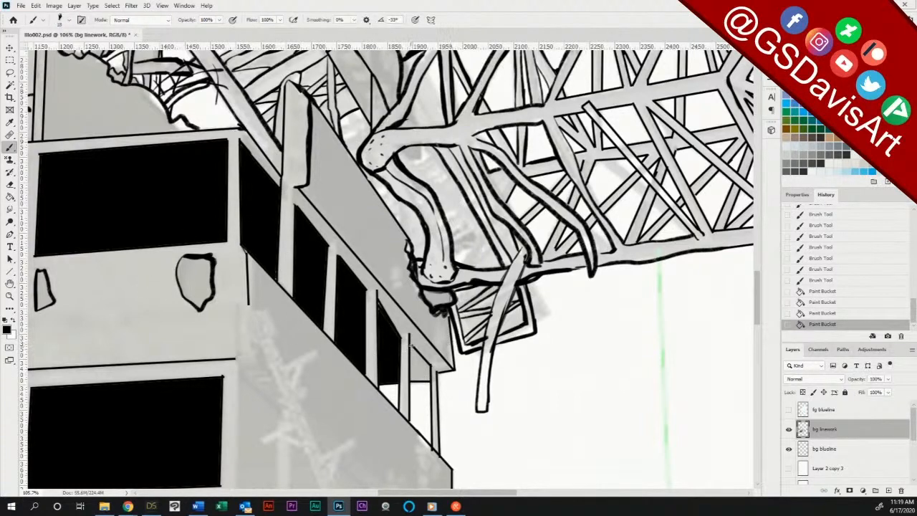
pyautogui.click(383, 351)
pyautogui.click(10, 196)
pyautogui.click(419, 372)
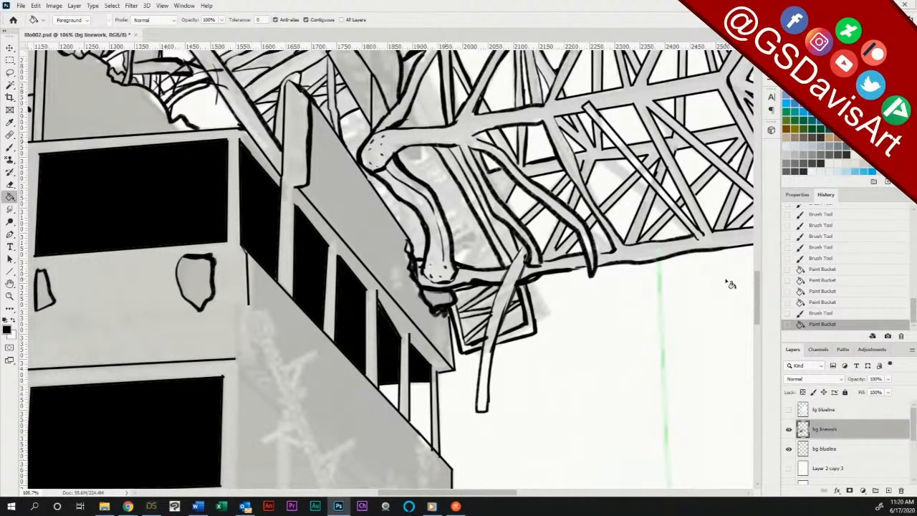
# Step: Fill the two jagged holes in the wall between the window rows with black and brush over the larger hole's edge
pyautogui.click(195, 282)
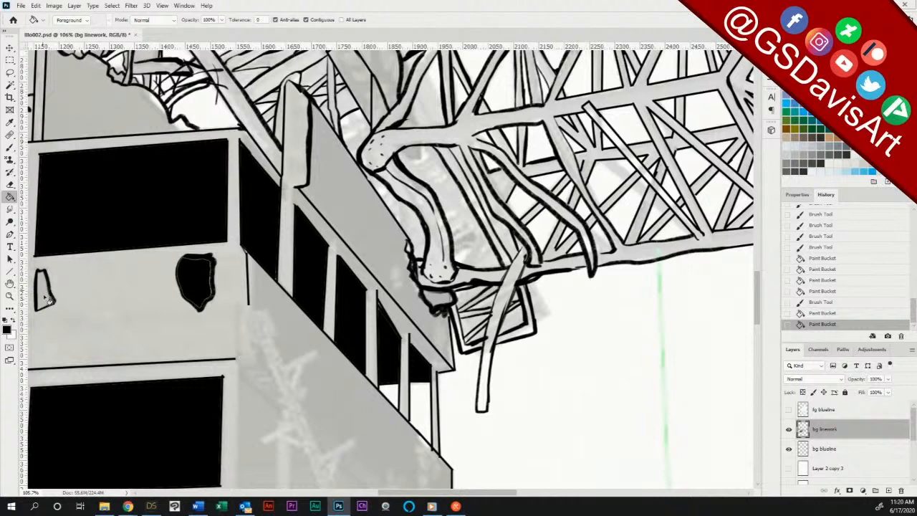
pyautogui.click(48, 294)
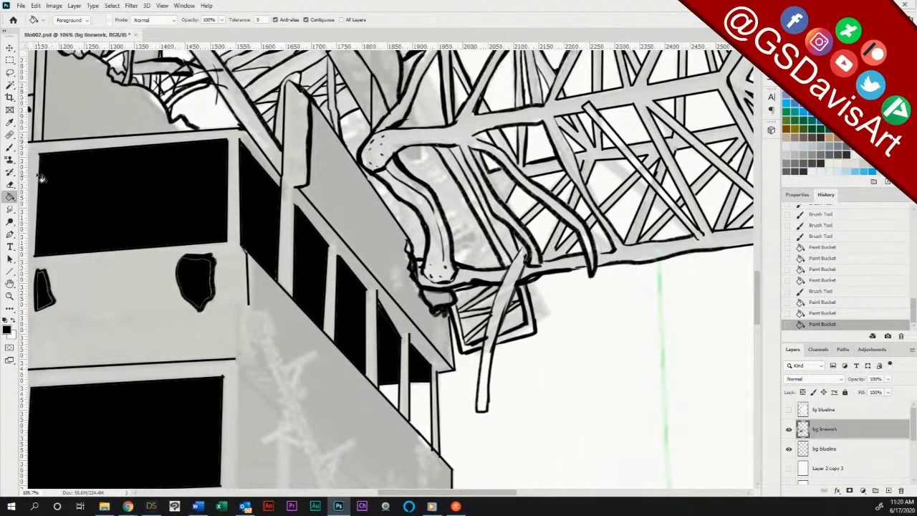
pyautogui.click(10, 147)
pyautogui.moveTo(178, 263)
pyautogui.mouseDown()
pyautogui.moveTo(208, 261)
pyautogui.moveTo(210, 295)
pyautogui.moveTo(200, 308)
pyautogui.moveTo(190, 298)
pyautogui.moveTo(181, 268)
pyautogui.moveTo(192, 300)
pyautogui.moveTo(208, 272)
pyautogui.mouseUp()
# Step: Show the fg blueline layer with the two foreground figures and make it the active layer
pyautogui.moveTo(759, 287); pyautogui.dragTo(761, 326)
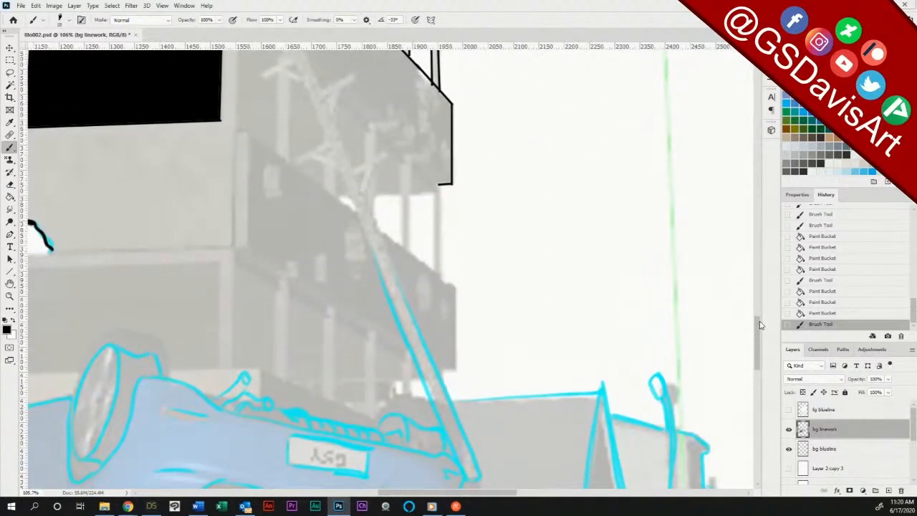
pyautogui.click(789, 409)
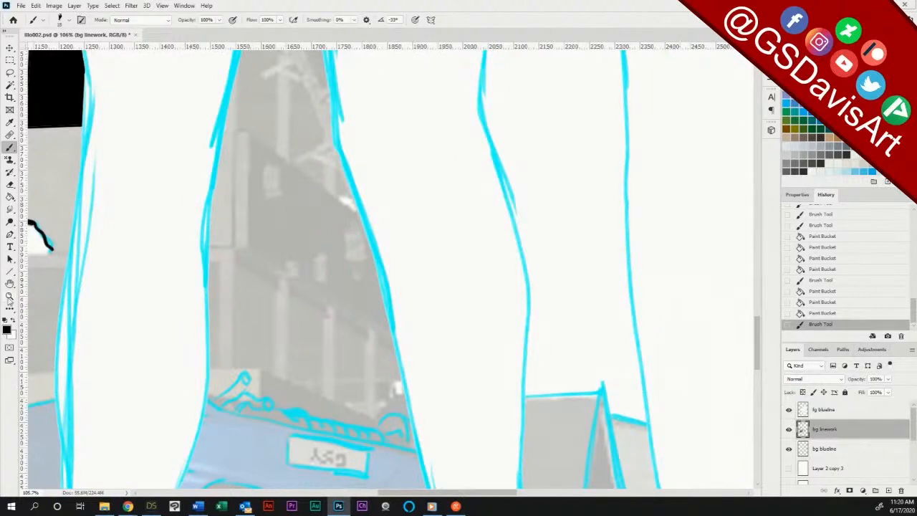
pyautogui.click(10, 299)
pyautogui.moveTo(451, 311); pyautogui.dragTo(391, 294)
pyautogui.moveTo(757, 274); pyautogui.dragTo(756, 244)
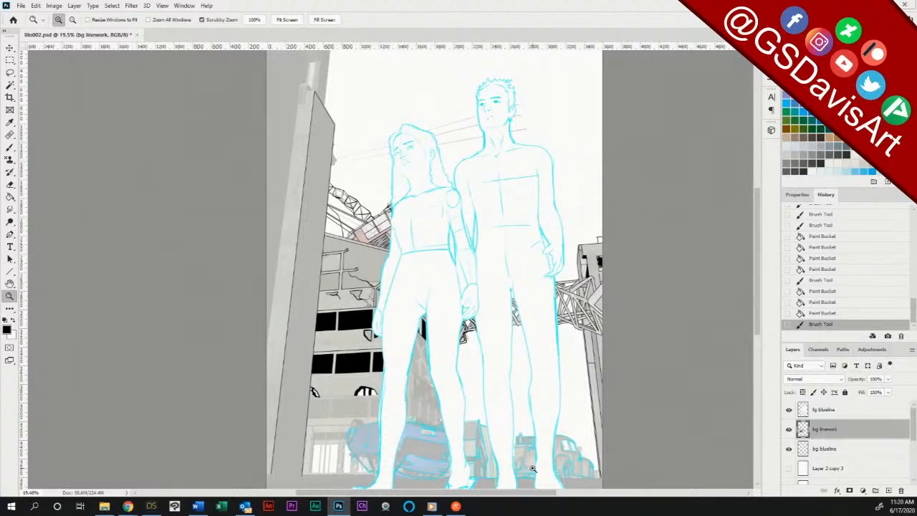
pyautogui.click(827, 409)
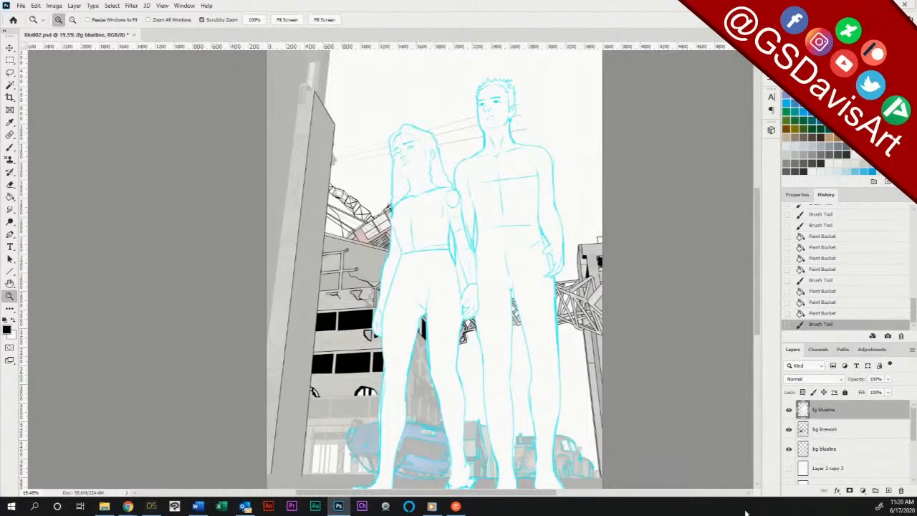
# Step: Sketch the woman's arm beside the truss wreckage in cyan with the Brush, running from the shoulder past the waist
pyautogui.scroll(2, 759, 222)
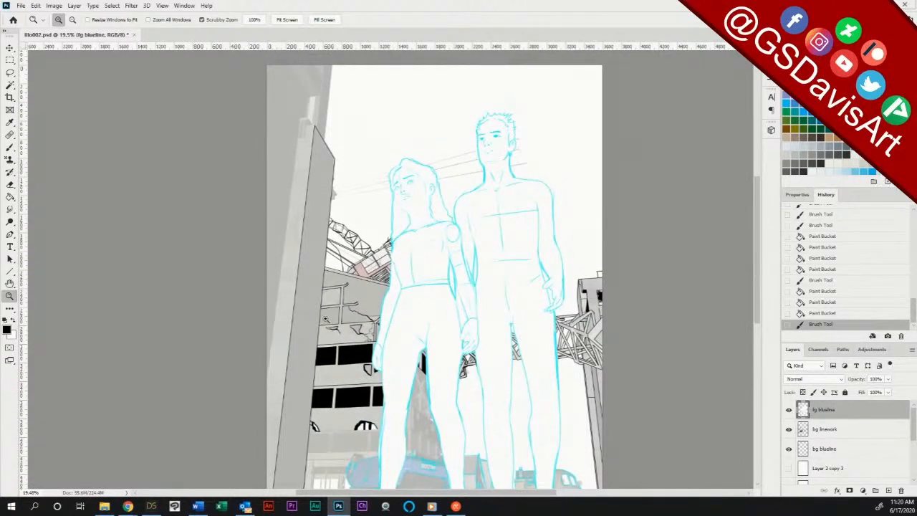
pyautogui.moveTo(439, 247); pyautogui.dragTo(478, 236)
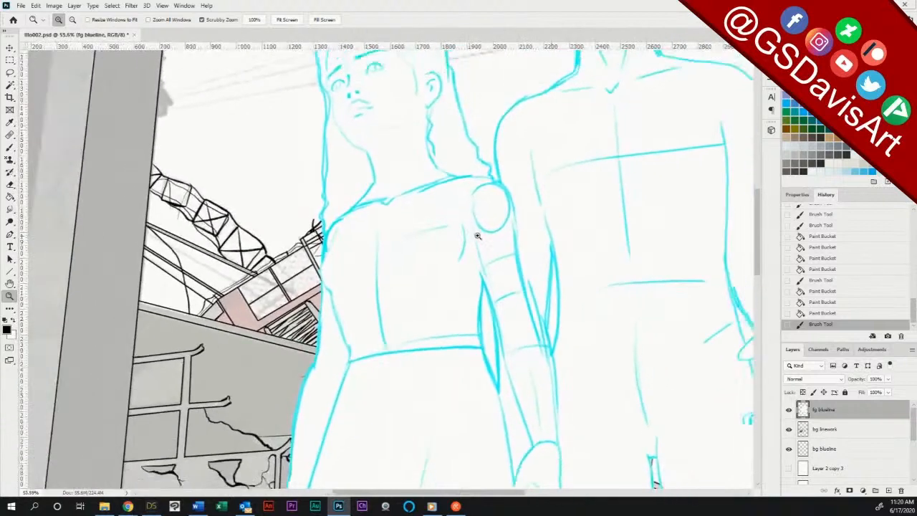
pyautogui.click(10, 147)
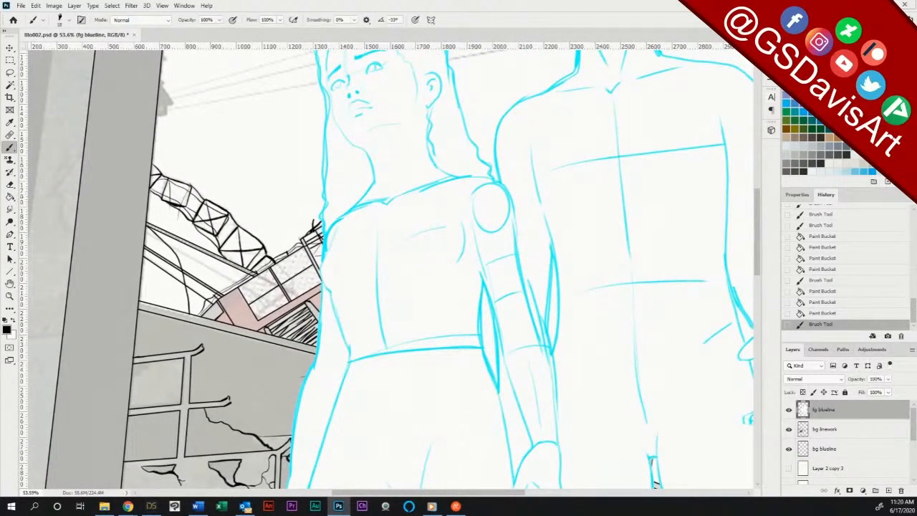
pyautogui.click(792, 119)
pyautogui.moveTo(317, 242); pyautogui.dragTo(323, 255)
pyautogui.moveTo(319, 262)
pyautogui.mouseDown()
pyautogui.moveTo(348, 342)
pyautogui.moveTo(343, 391)
pyautogui.mouseUp()
pyautogui.moveTo(334, 297); pyautogui.dragTo(344, 392)
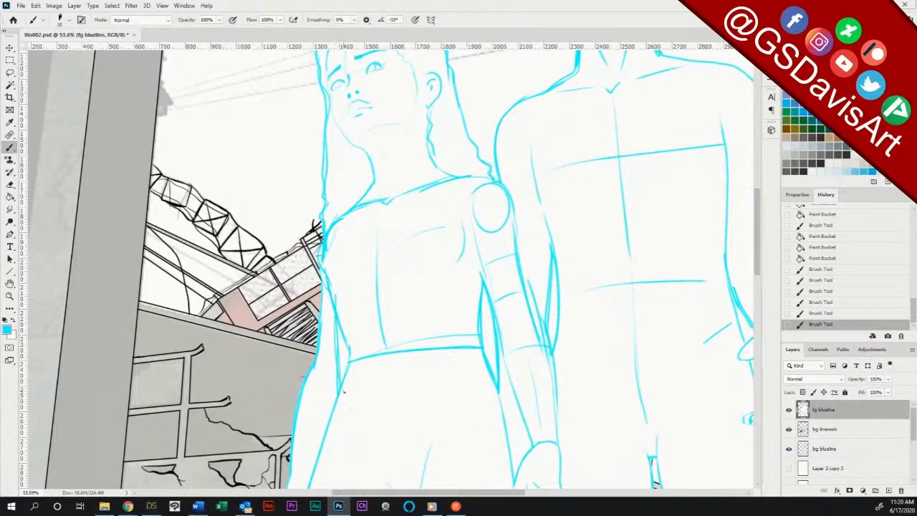
pyautogui.moveTo(330, 294); pyautogui.dragTo(342, 389)
pyautogui.moveTo(335, 347); pyautogui.dragTo(333, 432)
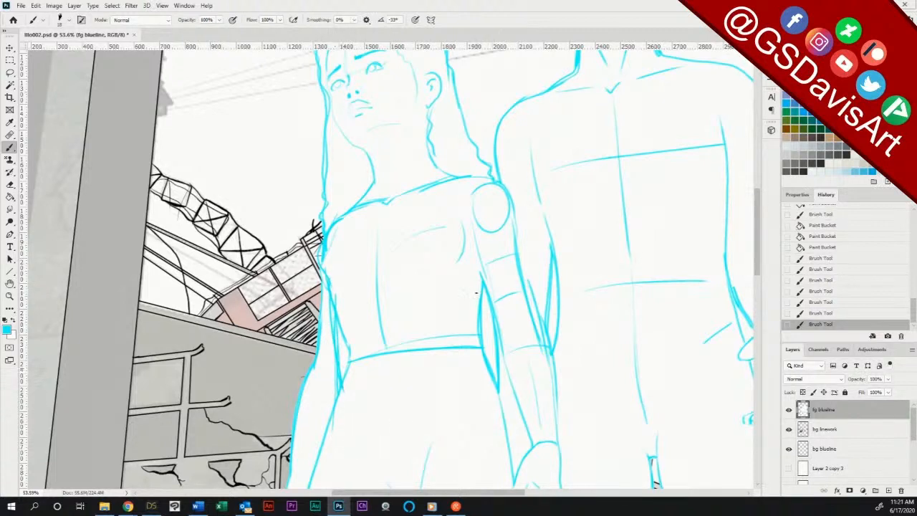
# Step: Build up the side contour of the woman's waist beside her arm with cyan Brush strokes
pyautogui.moveTo(476, 294)
pyautogui.mouseDown()
pyautogui.moveTo(472, 347)
pyautogui.moveTo(495, 385)
pyautogui.mouseUp()
pyautogui.moveTo(473, 324); pyautogui.dragTo(481, 364)
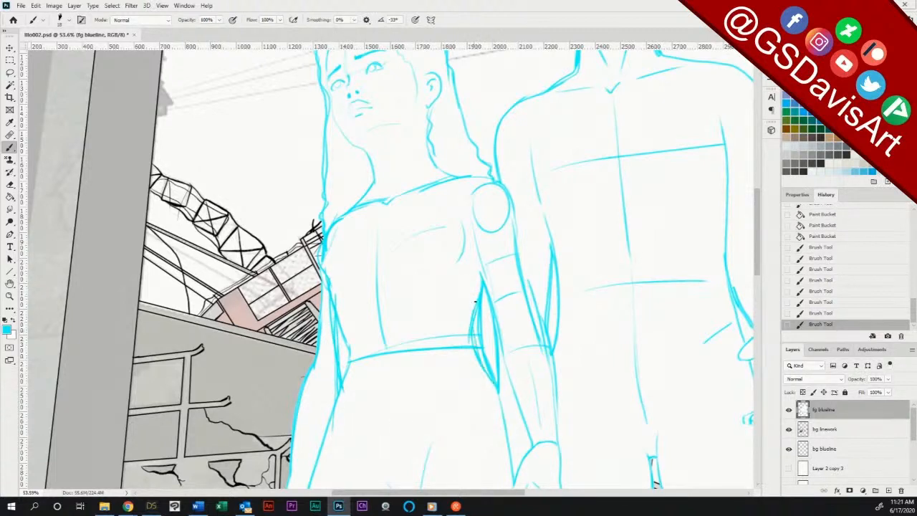
pyautogui.moveTo(477, 289)
pyautogui.mouseDown()
pyautogui.moveTo(486, 378)
pyautogui.moveTo(501, 398)
pyautogui.moveTo(480, 355)
pyautogui.moveTo(480, 285)
pyautogui.mouseUp()
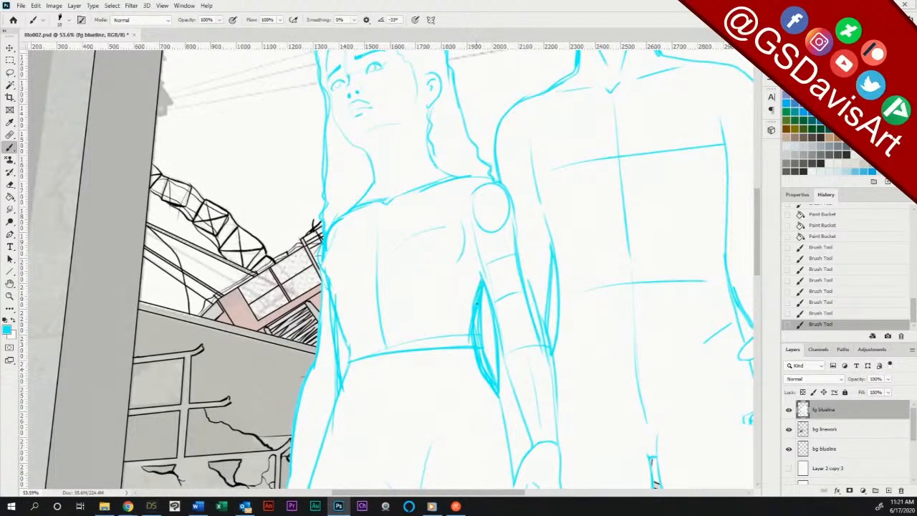
# Step: Sketch the woman's top in cyan, with a neckline across the chest, a firmer waistline and a bust curve running down from the shoulder
pyautogui.moveTo(390, 213)
pyautogui.mouseDown()
pyautogui.moveTo(417, 212)
pyautogui.moveTo(359, 226)
pyautogui.moveTo(442, 210)
pyautogui.moveTo(345, 233)
pyautogui.moveTo(459, 212)
pyautogui.mouseUp()
pyautogui.moveTo(378, 219); pyautogui.dragTo(328, 235)
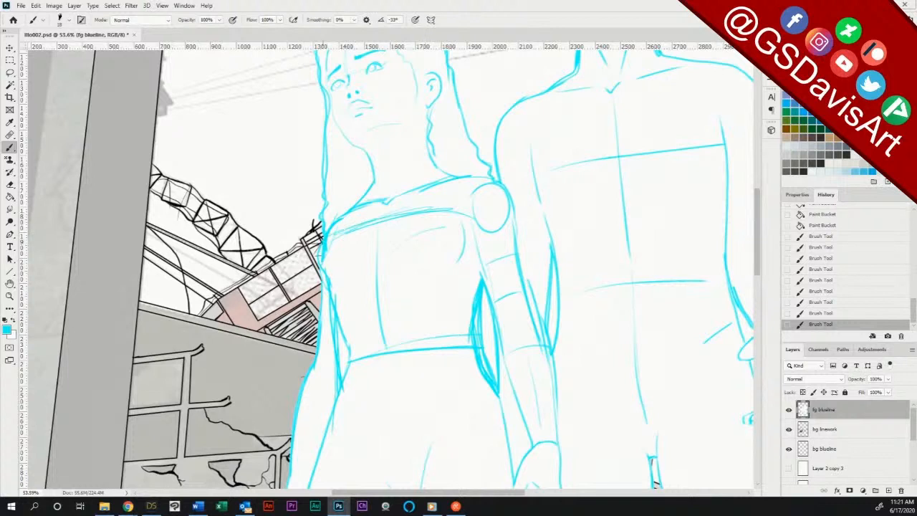
pyautogui.moveTo(387, 349); pyautogui.dragTo(436, 344)
pyautogui.moveTo(462, 215)
pyautogui.mouseDown()
pyautogui.moveTo(451, 252)
pyautogui.moveTo(443, 252)
pyautogui.moveTo(470, 198)
pyautogui.moveTo(459, 228)
pyautogui.moveTo(427, 255)
pyautogui.mouseUp()
pyautogui.moveTo(483, 247)
pyautogui.mouseDown()
pyautogui.moveTo(473, 281)
pyautogui.moveTo(469, 271)
pyautogui.moveTo(479, 364)
pyautogui.moveTo(492, 384)
pyautogui.mouseUp()
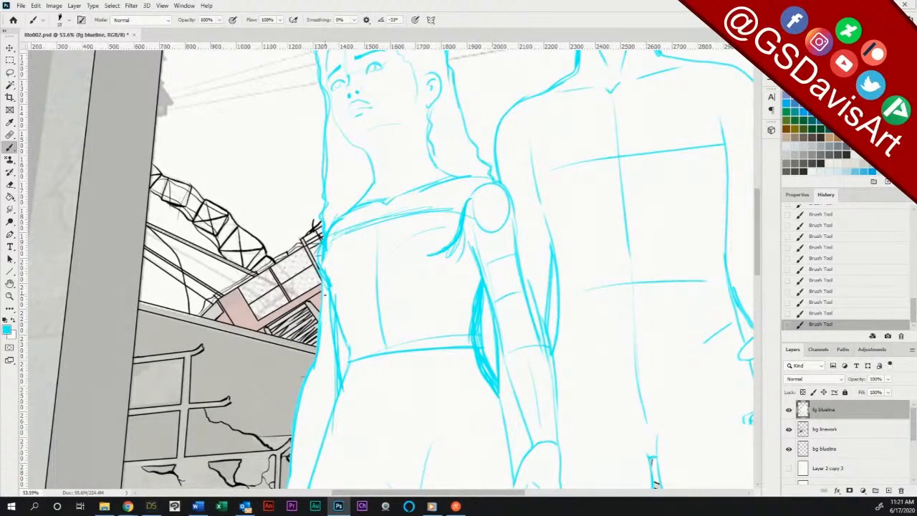
# Step: Erase the stray sketch lines between the woman's waist and arm and along the outer edge of her chest
pyautogui.press('e')
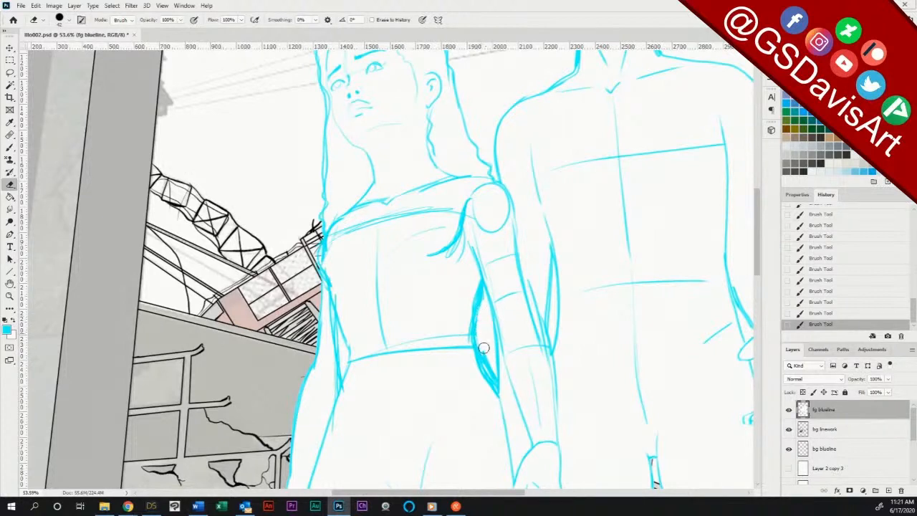
pyautogui.moveTo(483, 349); pyautogui.dragTo(495, 379)
pyautogui.moveTo(325, 264); pyautogui.dragTo(324, 245)
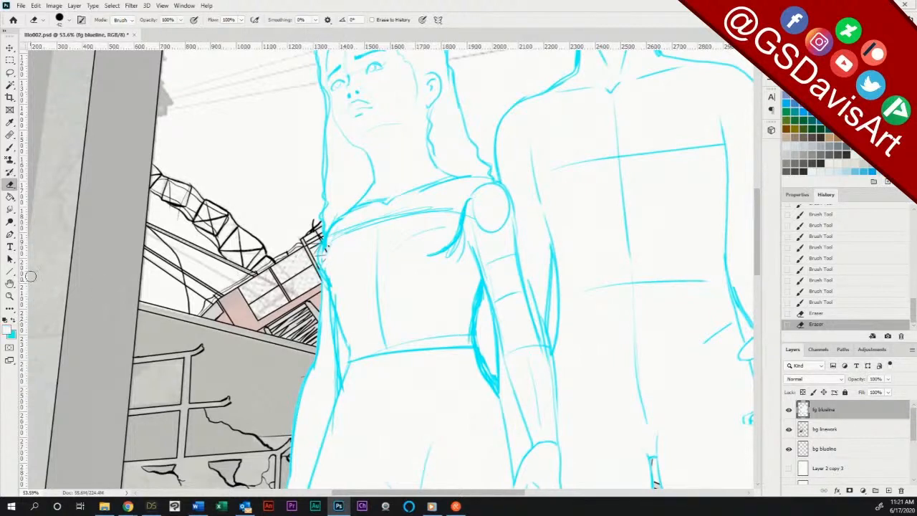
# Step: Paint out the doubled neckline strokes and the middle of the collarbone line in white with the Brush
pyautogui.click(11, 147)
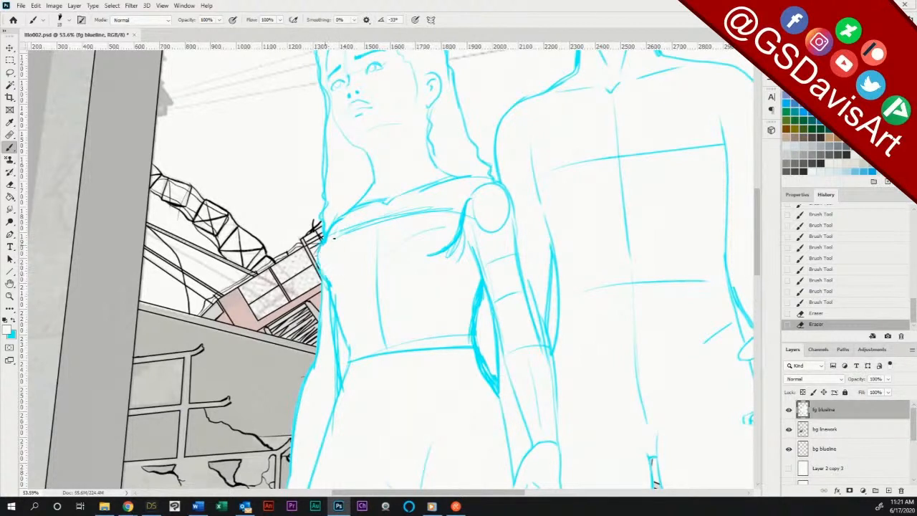
pyautogui.moveTo(333, 236); pyautogui.dragTo(461, 211)
pyautogui.moveTo(402, 243); pyautogui.dragTo(420, 252)
pyautogui.moveTo(370, 223)
pyautogui.mouseDown()
pyautogui.moveTo(347, 233)
pyautogui.moveTo(421, 210)
pyautogui.mouseUp()
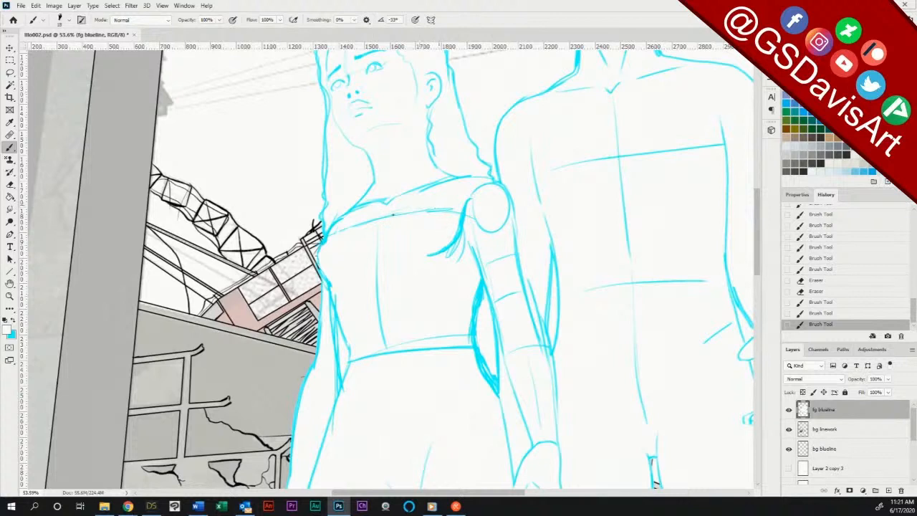
pyautogui.click(393, 214)
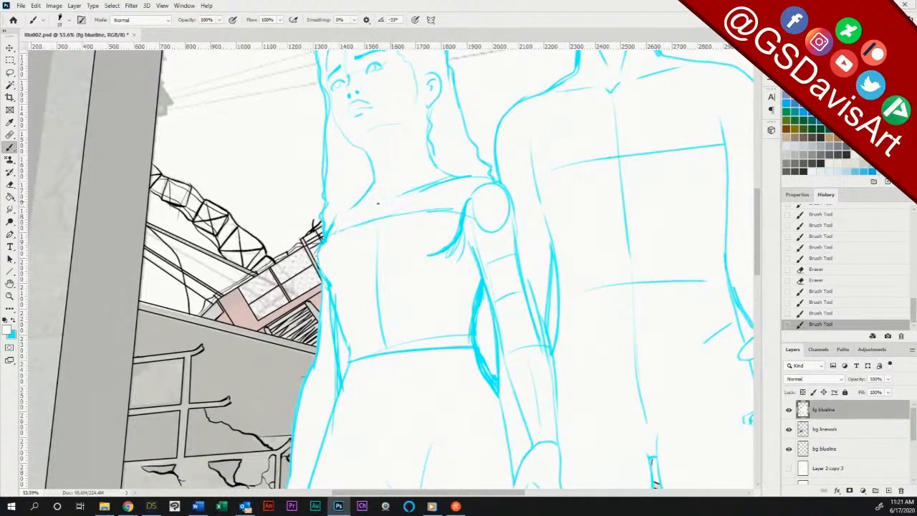
pyautogui.click(379, 204)
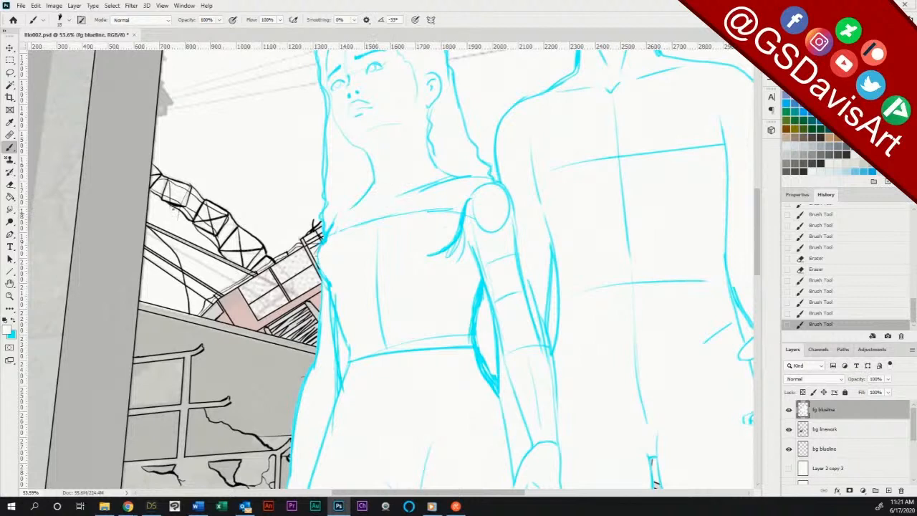
# Step: Redraw the woman's neck and collarbone lines in cyan and thicken the outer contour of her chest and waist
pyautogui.click(13, 321)
pyautogui.moveTo(325, 231)
pyautogui.mouseDown()
pyautogui.moveTo(361, 202)
pyautogui.moveTo(351, 211)
pyautogui.moveTo(370, 208)
pyautogui.moveTo(373, 172)
pyautogui.mouseUp()
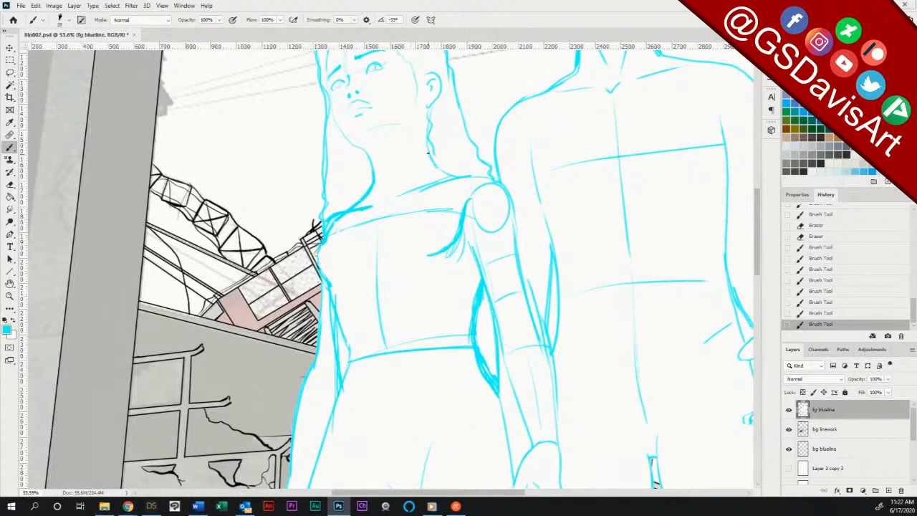
pyautogui.moveTo(428, 151)
pyautogui.mouseDown()
pyautogui.moveTo(450, 180)
pyautogui.moveTo(393, 199)
pyautogui.moveTo(423, 190)
pyautogui.mouseUp()
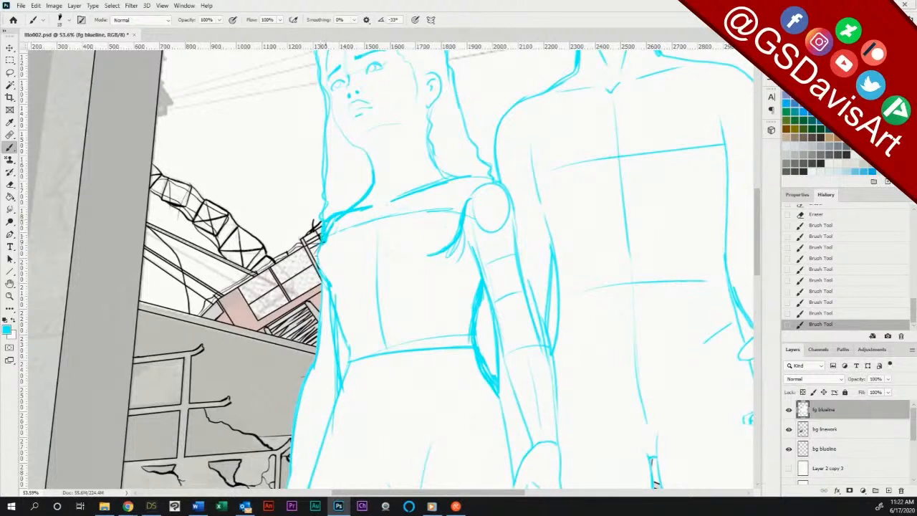
pyautogui.moveTo(320, 254)
pyautogui.mouseDown()
pyautogui.moveTo(331, 283)
pyautogui.moveTo(318, 258)
pyautogui.moveTo(338, 220)
pyautogui.mouseUp()
pyautogui.moveTo(333, 307); pyautogui.dragTo(331, 415)
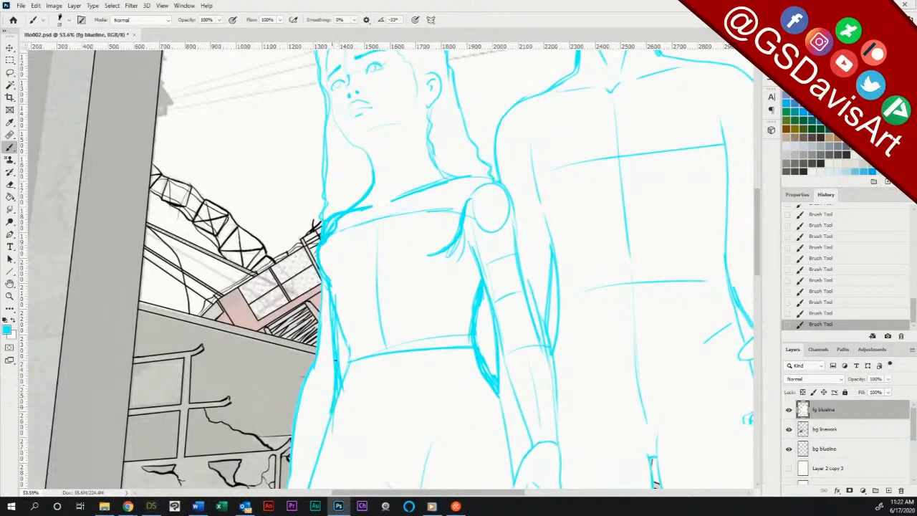
pyautogui.moveTo(334, 281); pyautogui.dragTo(334, 393)
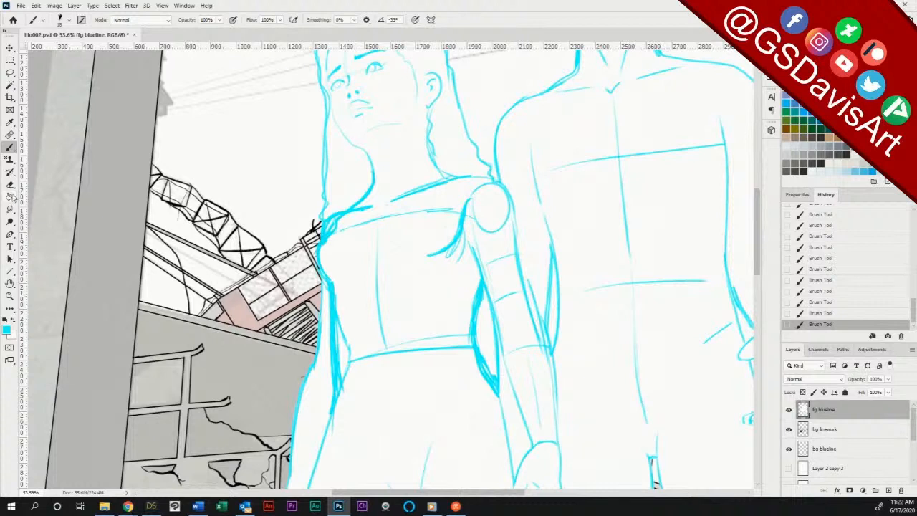
# Step: Paint out in white the excess strokes at the waistline's outer end and in the gap between waist and arm
pyautogui.press('x')
pyautogui.moveTo(349, 364)
pyautogui.mouseDown()
pyautogui.moveTo(342, 341)
pyautogui.moveTo(338, 400)
pyautogui.moveTo(348, 363)
pyautogui.mouseUp()
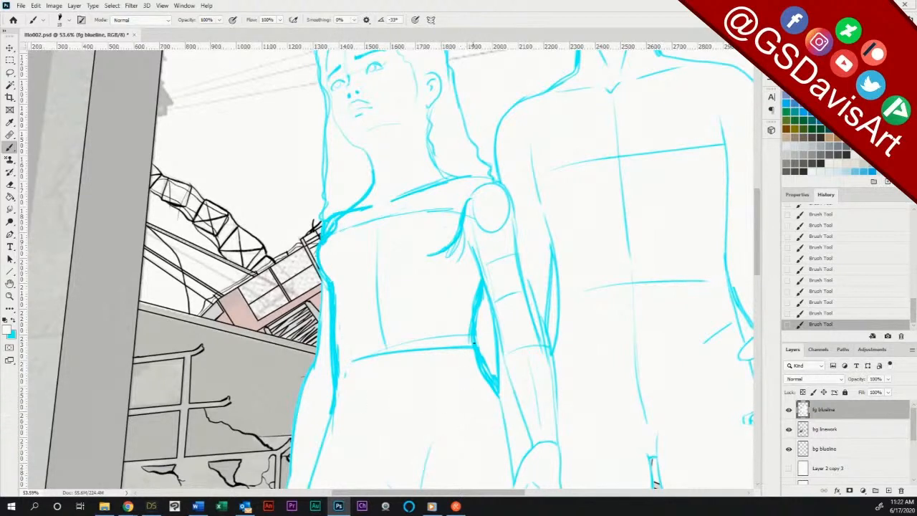
pyautogui.moveTo(482, 299)
pyautogui.mouseDown()
pyautogui.moveTo(472, 335)
pyautogui.moveTo(482, 297)
pyautogui.moveTo(476, 342)
pyautogui.moveTo(496, 382)
pyautogui.moveTo(508, 357)
pyautogui.moveTo(499, 405)
pyautogui.mouseUp()
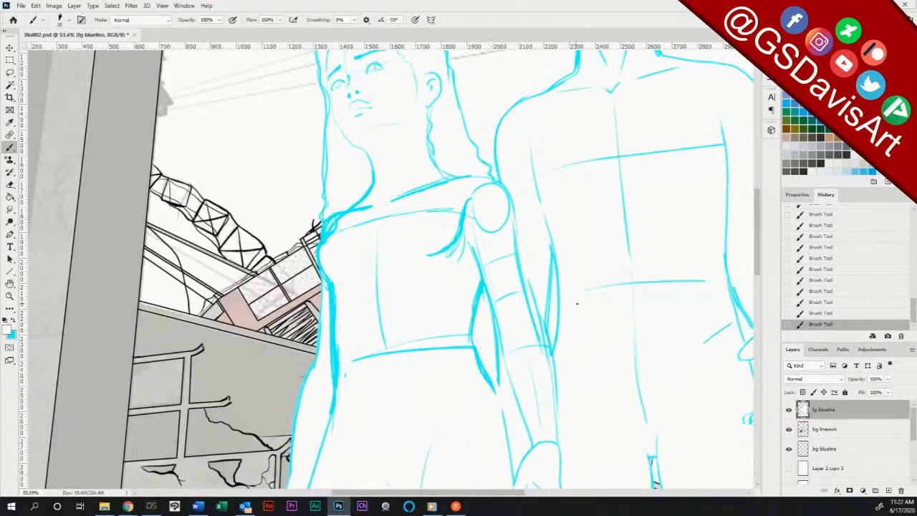
# Step: Clean up the woman's waist contour in white with the full figures in view and sketch a cyan waistband line across her waist
pyautogui.click(10, 296)
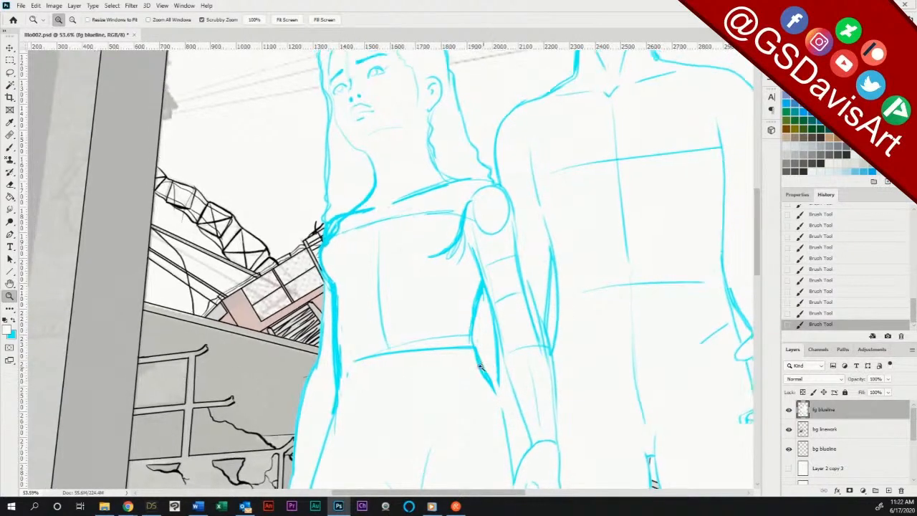
pyautogui.keyDown('alt'); pyautogui.click(412, 375); pyautogui.keyUp('alt')
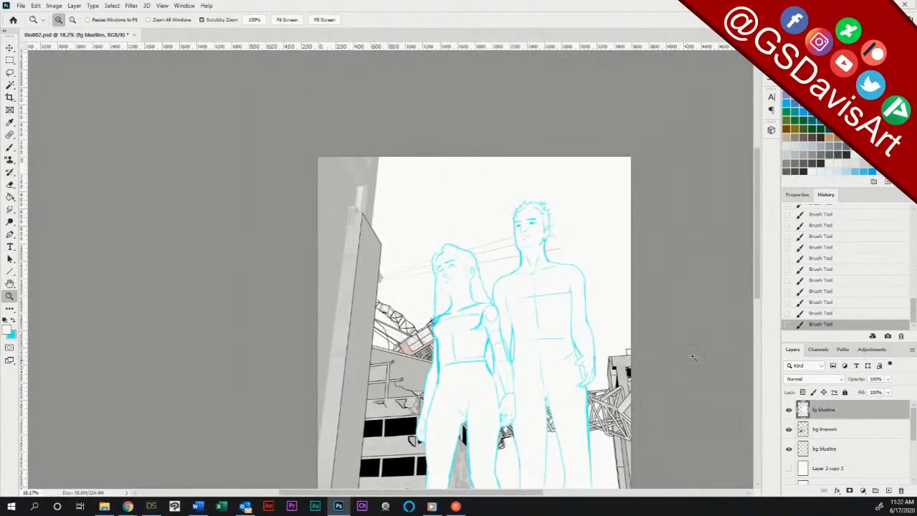
pyautogui.moveTo(756, 267); pyautogui.dragTo(758, 296)
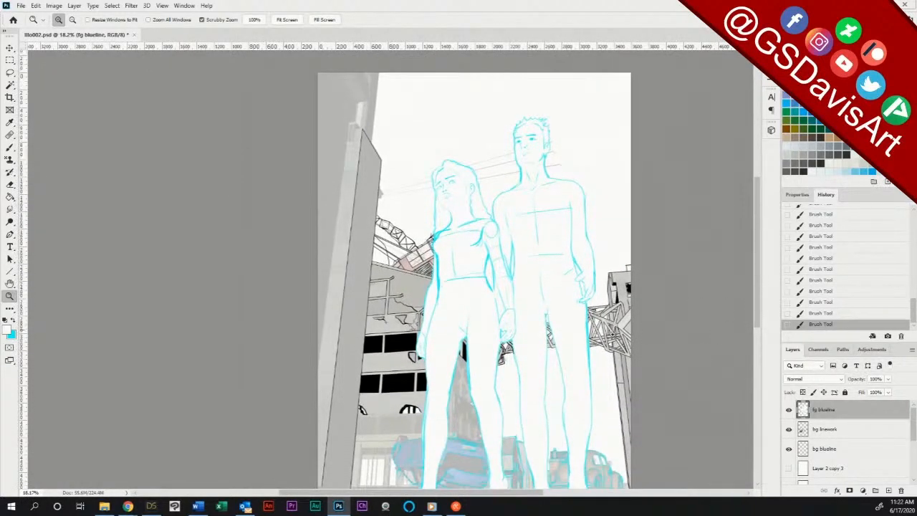
pyautogui.click(10, 186)
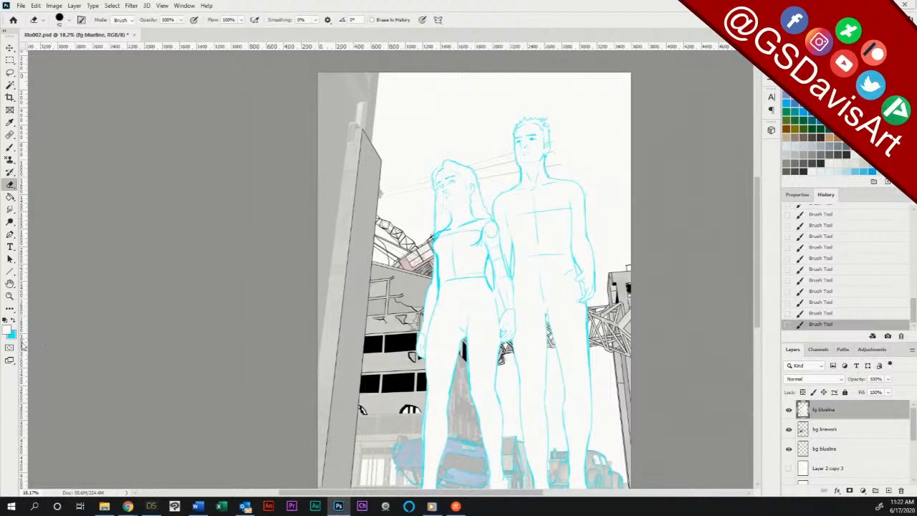
pyautogui.click(10, 147)
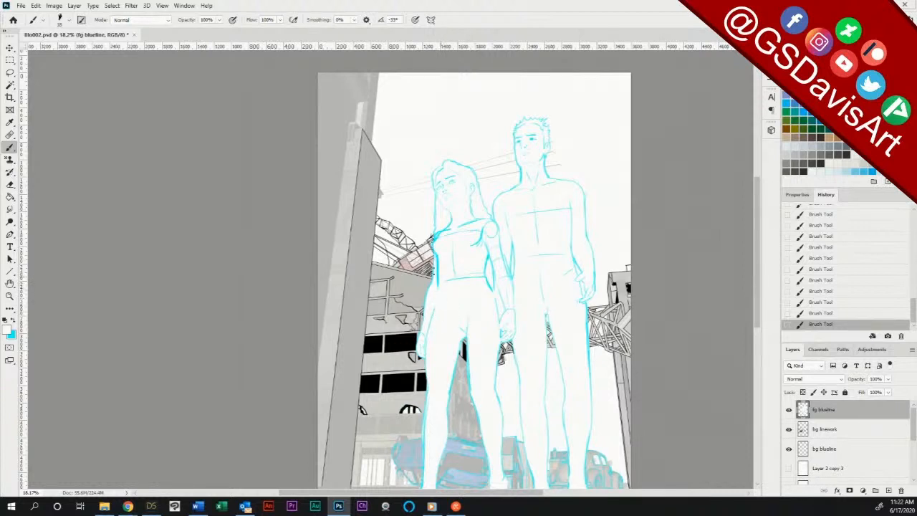
pyautogui.click(14, 321)
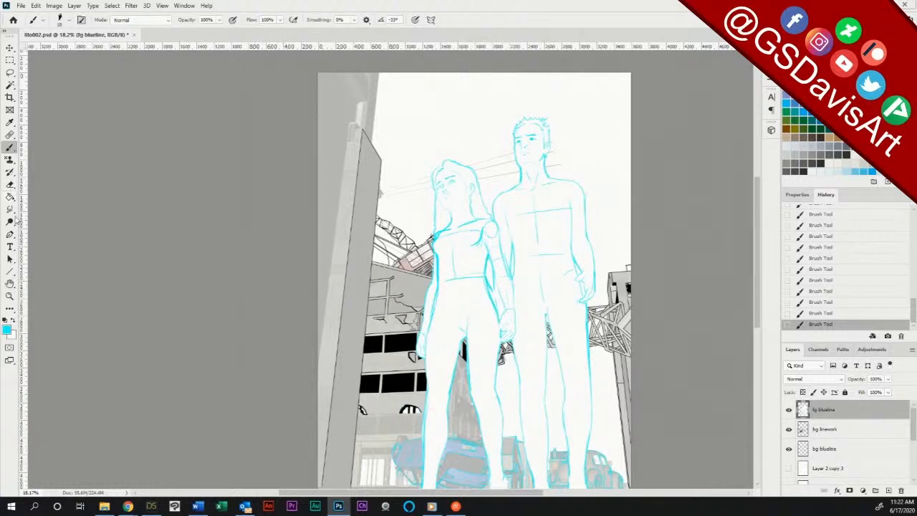
pyautogui.click(13, 320)
pyautogui.click(14, 319)
pyautogui.moveTo(441, 276); pyautogui.dragTo(485, 276)
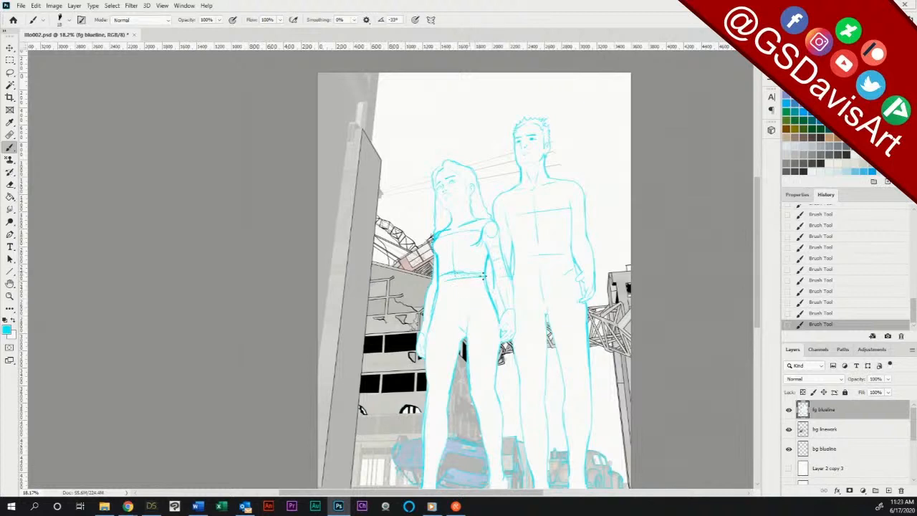
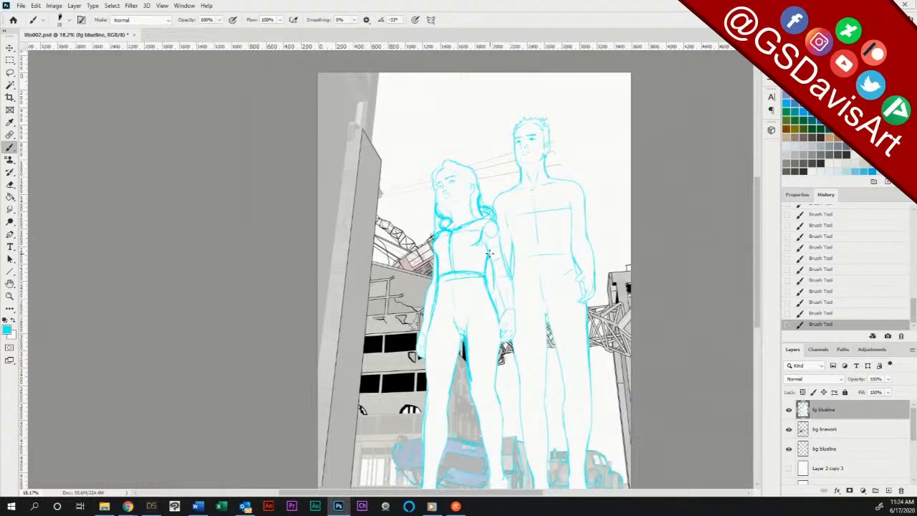
# Step: Strengthen the woman's collar line in cyan, from the center of her chest up to the hair curl on her shoulder
pyautogui.press('z')
pyautogui.moveTo(486, 220); pyautogui.dragTo(548, 214)
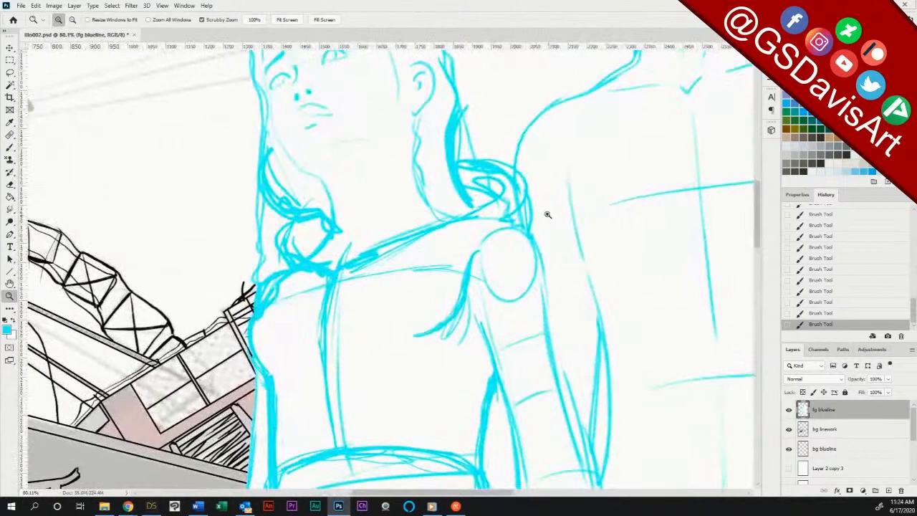
pyautogui.click(10, 148)
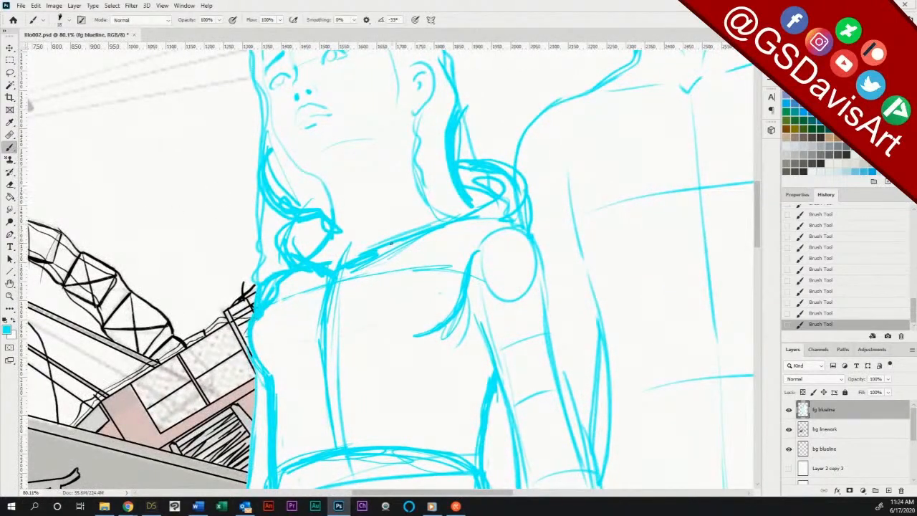
pyautogui.moveTo(391, 243)
pyautogui.mouseDown()
pyautogui.moveTo(468, 204)
pyautogui.moveTo(447, 208)
pyautogui.moveTo(489, 206)
pyautogui.moveTo(409, 227)
pyautogui.moveTo(342, 267)
pyautogui.moveTo(428, 218)
pyautogui.moveTo(514, 195)
pyautogui.mouseUp()
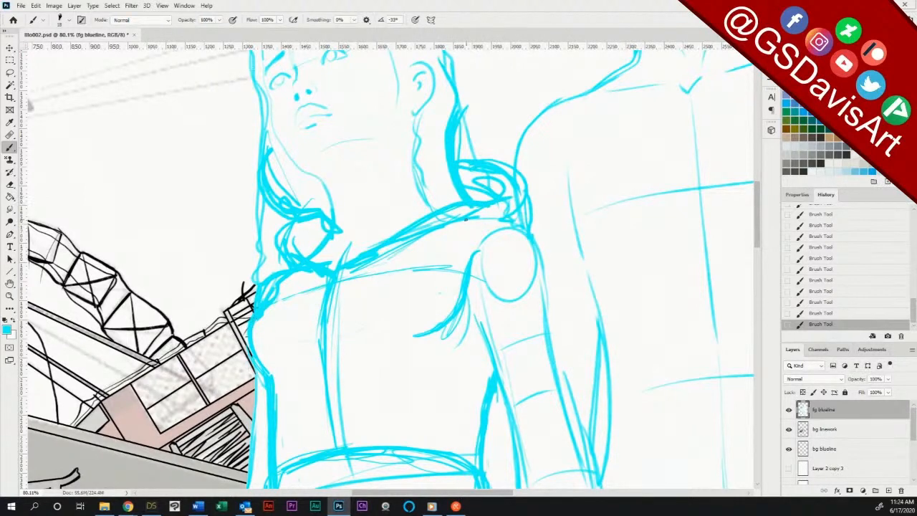
pyautogui.moveTo(465, 219)
pyautogui.mouseDown()
pyautogui.moveTo(516, 227)
pyautogui.moveTo(466, 219)
pyautogui.moveTo(413, 254)
pyautogui.moveTo(447, 227)
pyautogui.moveTo(338, 278)
pyautogui.mouseUp()
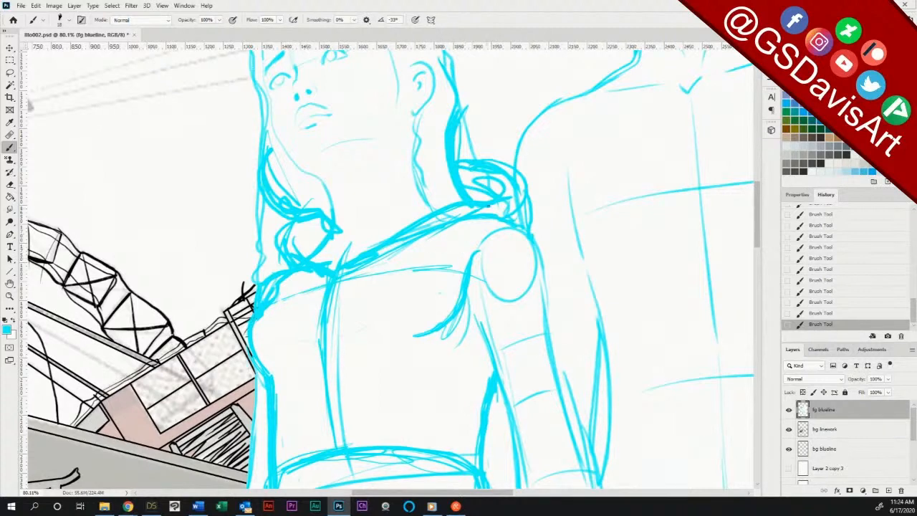
# Step: Paint out in white the excess strokes along the collar, inside the shoulder curl and down the hair's outer edge above it
pyautogui.click(11, 185)
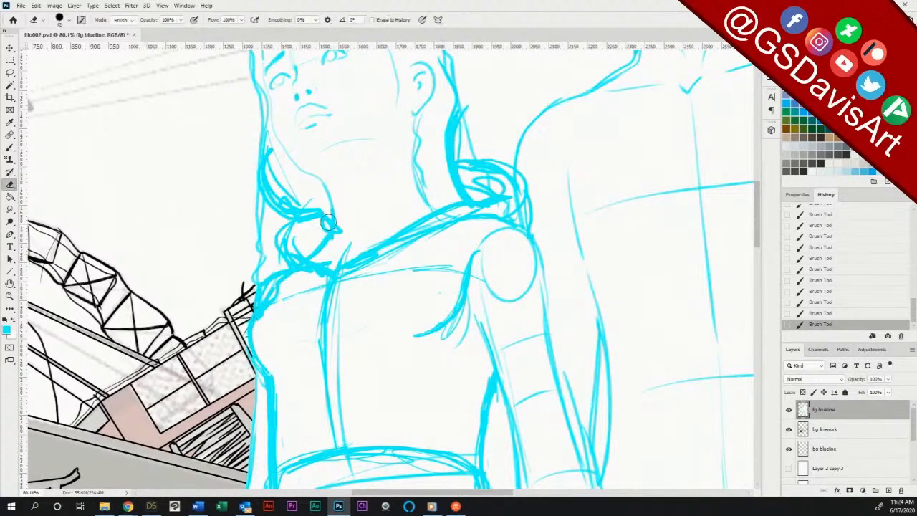
pyautogui.click(10, 147)
pyautogui.click(15, 324)
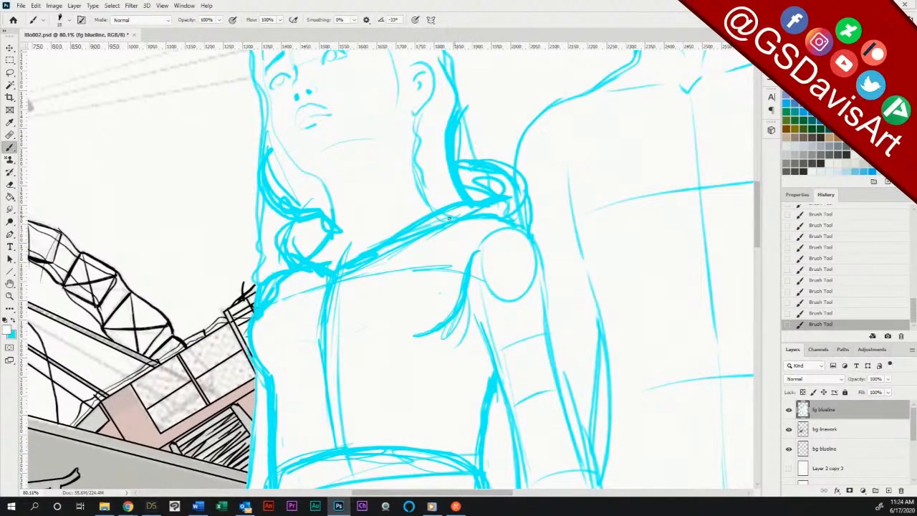
pyautogui.moveTo(448, 218); pyautogui.dragTo(350, 267)
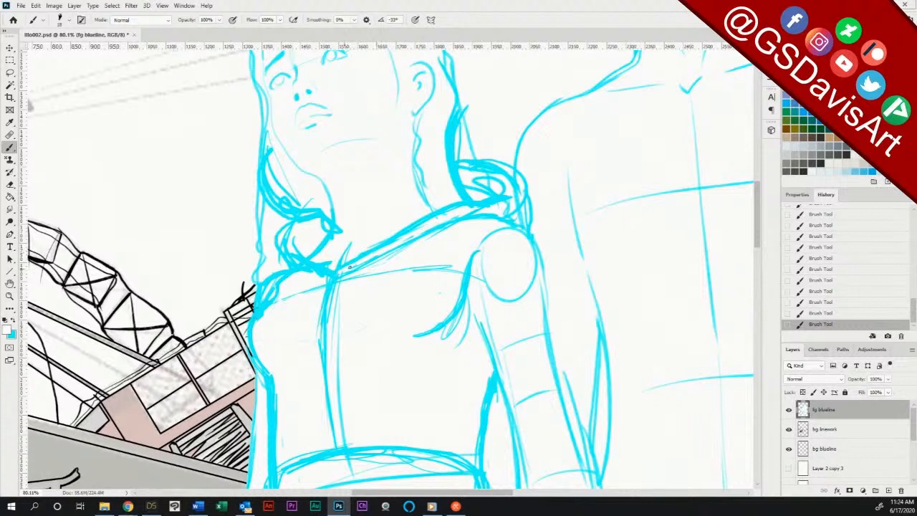
pyautogui.moveTo(447, 215); pyautogui.dragTo(500, 207)
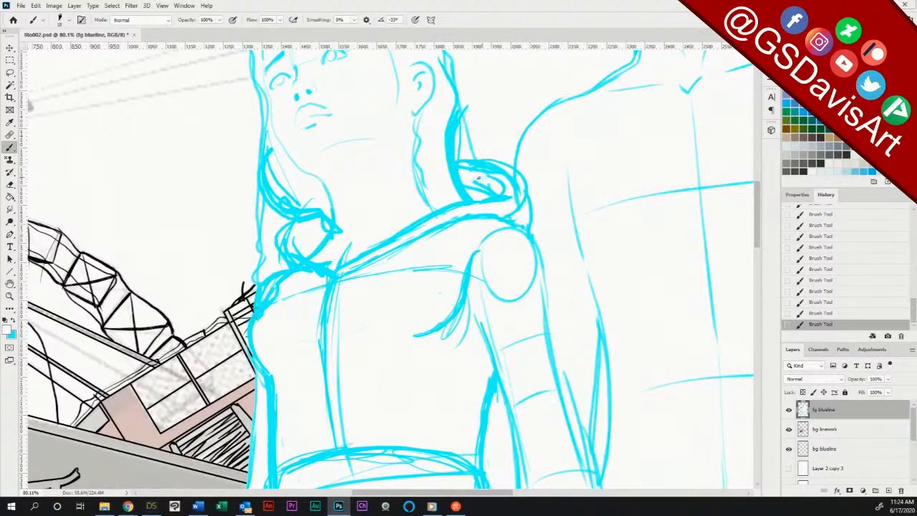
pyautogui.moveTo(478, 177)
pyautogui.mouseDown()
pyautogui.moveTo(518, 182)
pyautogui.moveTo(516, 201)
pyautogui.moveTo(513, 174)
pyautogui.moveTo(519, 204)
pyautogui.moveTo(514, 183)
pyautogui.moveTo(463, 166)
pyautogui.moveTo(480, 174)
pyautogui.moveTo(460, 159)
pyautogui.mouseUp()
pyautogui.moveTo(467, 127)
pyautogui.mouseDown()
pyautogui.moveTo(458, 154)
pyautogui.moveTo(464, 93)
pyautogui.moveTo(459, 151)
pyautogui.moveTo(452, 104)
pyautogui.moveTo(436, 146)
pyautogui.moveTo(456, 110)
pyautogui.moveTo(442, 146)
pyautogui.moveTo(447, 166)
pyautogui.moveTo(458, 124)
pyautogui.moveTo(448, 148)
pyautogui.moveTo(455, 113)
pyautogui.mouseUp()
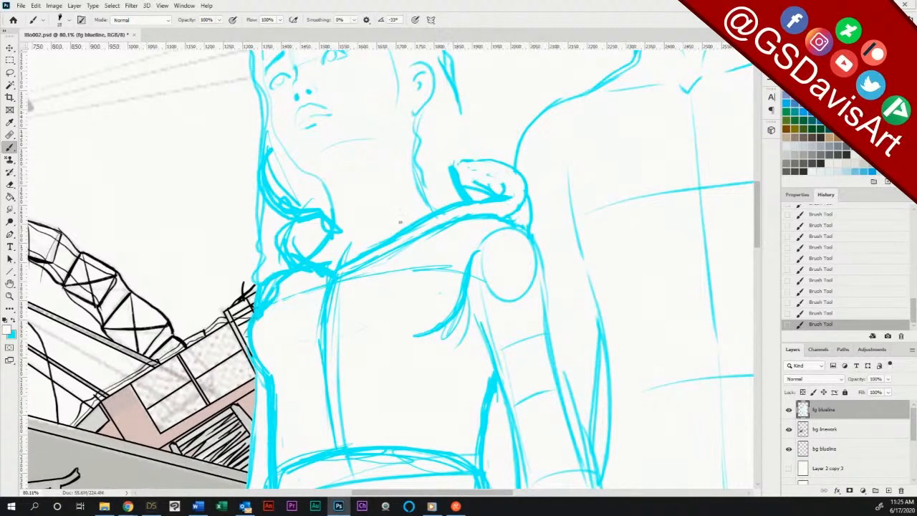
# Step: Redraw the wavy hair edge down to the shoulder curl in cyan and reinforce the woman's shoulder and outer arm contours
pyautogui.click(14, 320)
pyautogui.moveTo(461, 111)
pyautogui.mouseDown()
pyautogui.moveTo(490, 159)
pyautogui.moveTo(459, 166)
pyautogui.moveTo(461, 190)
pyautogui.moveTo(488, 154)
pyautogui.moveTo(463, 169)
pyautogui.mouseUp()
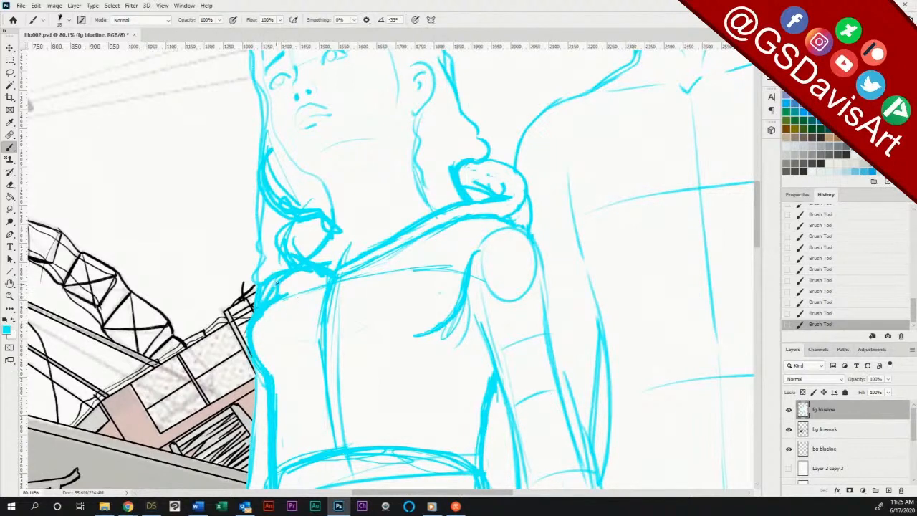
pyautogui.moveTo(289, 273); pyautogui.dragTo(279, 290)
pyautogui.moveTo(494, 218)
pyautogui.mouseDown()
pyautogui.moveTo(527, 228)
pyautogui.moveTo(542, 247)
pyautogui.moveTo(539, 334)
pyautogui.moveTo(552, 347)
pyautogui.moveTo(573, 425)
pyautogui.mouseUp()
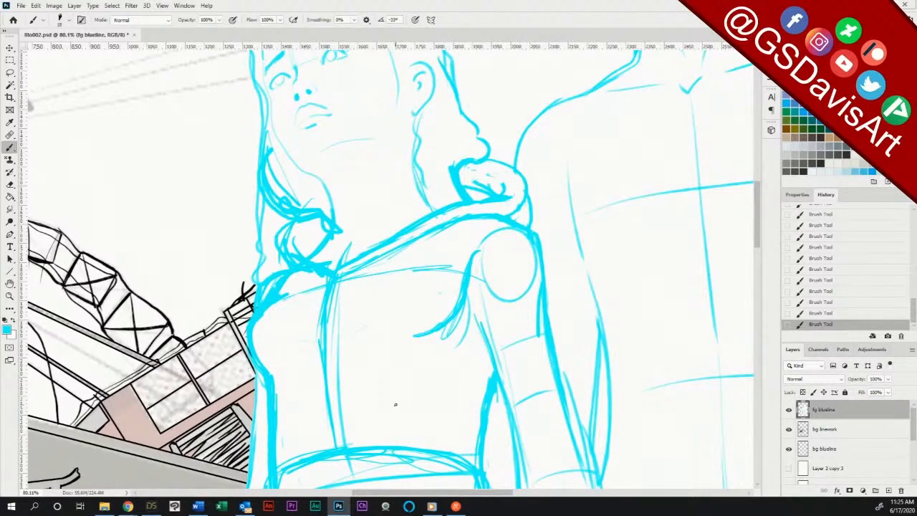
# Step: Reinforce the woman's waist contour beside her arm in cyan and trim its excess thickness in white to a slimmer line
pyautogui.scroll(-5, 485, 256)
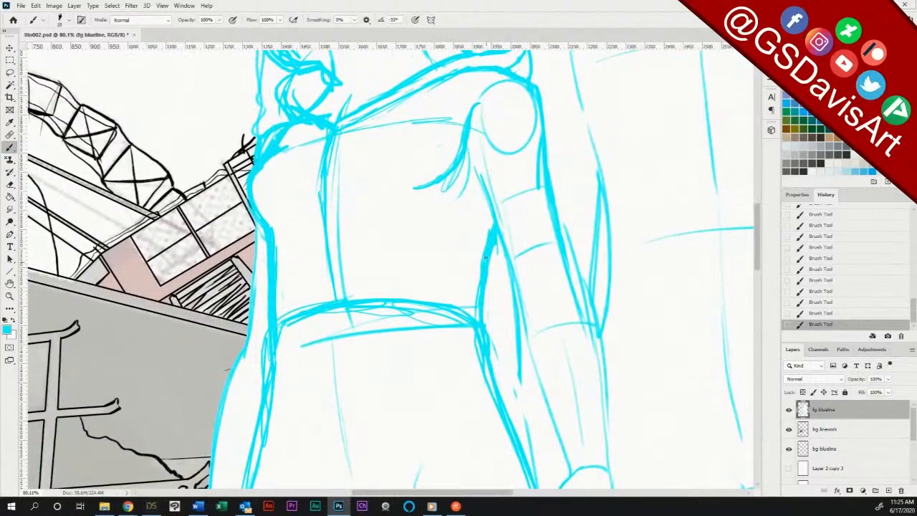
pyautogui.moveTo(480, 273); pyautogui.dragTo(482, 315)
pyautogui.click(16, 324)
pyautogui.moveTo(476, 307); pyautogui.dragTo(474, 313)
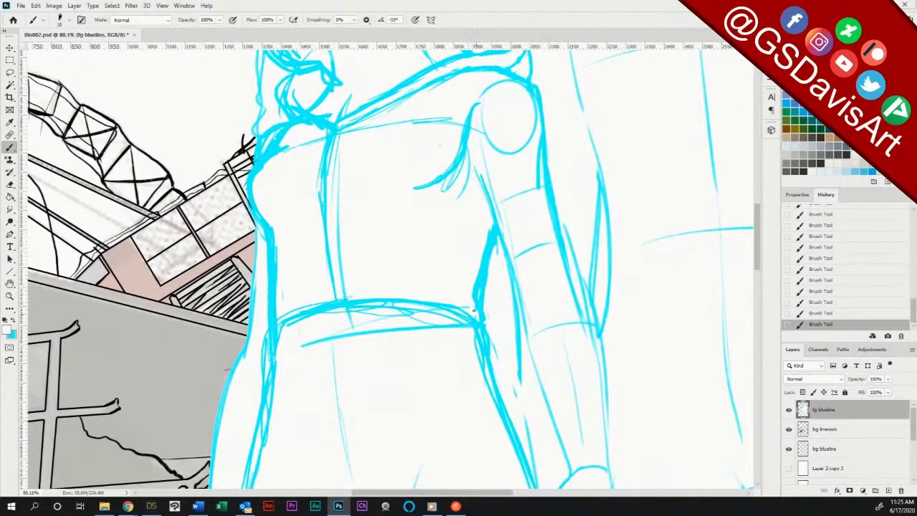
pyautogui.moveTo(489, 271); pyautogui.dragTo(484, 307)
pyautogui.moveTo(497, 243)
pyautogui.mouseDown()
pyautogui.moveTo(499, 247)
pyautogui.moveTo(481, 302)
pyautogui.mouseUp()
pyautogui.moveTo(494, 225); pyautogui.dragTo(477, 271)
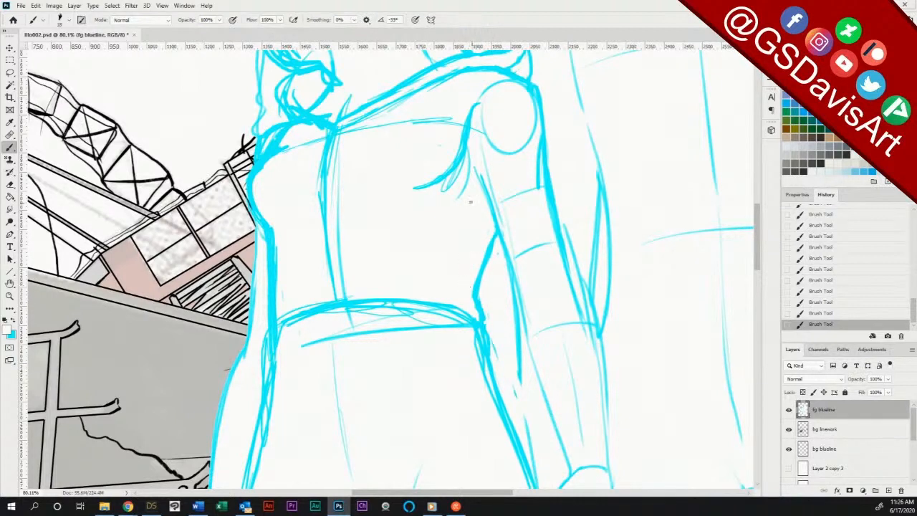
# Step: Paint out in white the stray strokes beside the bust curve and thin its upper part near the armpit
pyautogui.moveTo(470, 151)
pyautogui.mouseDown()
pyautogui.moveTo(463, 191)
pyautogui.moveTo(448, 195)
pyautogui.mouseUp()
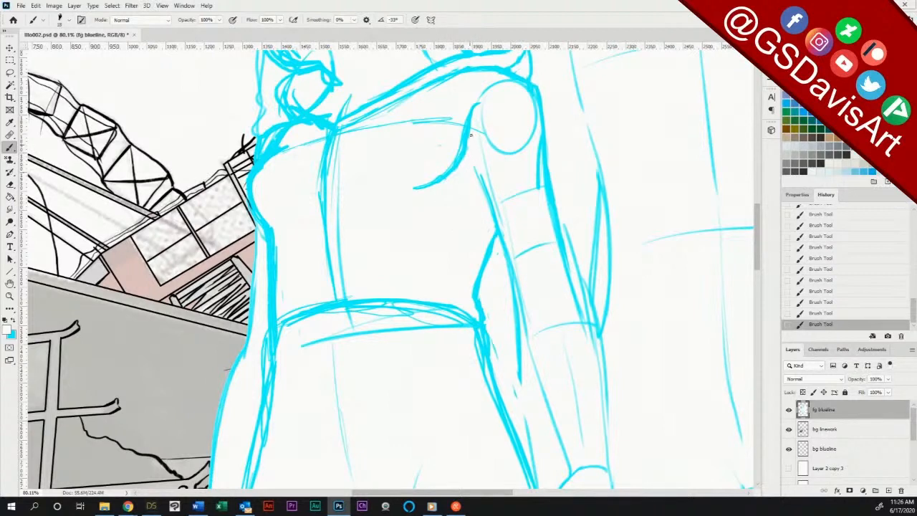
pyautogui.moveTo(474, 115); pyautogui.dragTo(466, 152)
pyautogui.moveTo(470, 124); pyautogui.dragTo(466, 158)
# Step: Clean up the junction of the woman's side and waistband in white and redraw the small fabric fold there in cyan
pyautogui.moveTo(485, 300); pyautogui.dragTo(482, 317)
pyautogui.click(15, 325)
pyautogui.moveTo(472, 298); pyautogui.dragTo(481, 323)
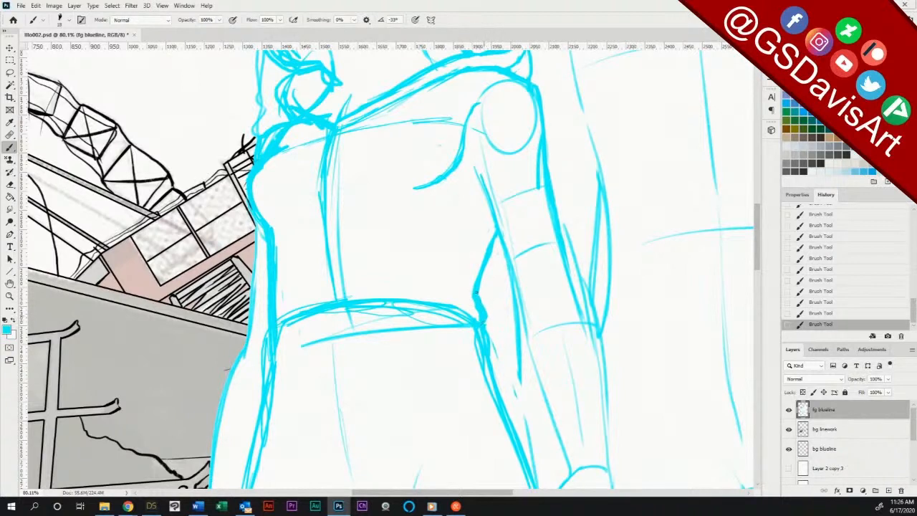
pyautogui.moveTo(469, 287); pyautogui.dragTo(480, 305)
# Step: Sketch a curved hook handle in cyan rising behind the hair curl on the woman's shoulder
pyautogui.scroll(5, 709, 252)
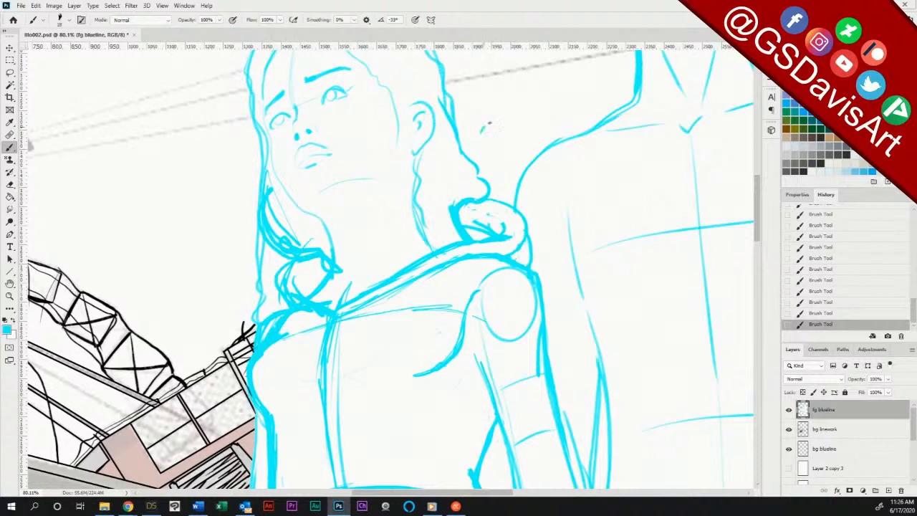
pyautogui.moveTo(482, 131)
pyautogui.mouseDown()
pyautogui.moveTo(517, 117)
pyautogui.moveTo(525, 157)
pyautogui.mouseUp()
pyautogui.moveTo(480, 131)
pyautogui.mouseDown()
pyautogui.moveTo(515, 136)
pyautogui.moveTo(493, 145)
pyautogui.moveTo(514, 136)
pyautogui.moveTo(517, 169)
pyautogui.moveTo(516, 143)
pyautogui.moveTo(501, 199)
pyautogui.moveTo(512, 172)
pyautogui.mouseUp()
pyautogui.moveTo(508, 204)
pyautogui.mouseDown()
pyautogui.moveTo(517, 173)
pyautogui.moveTo(497, 185)
pyautogui.mouseUp()
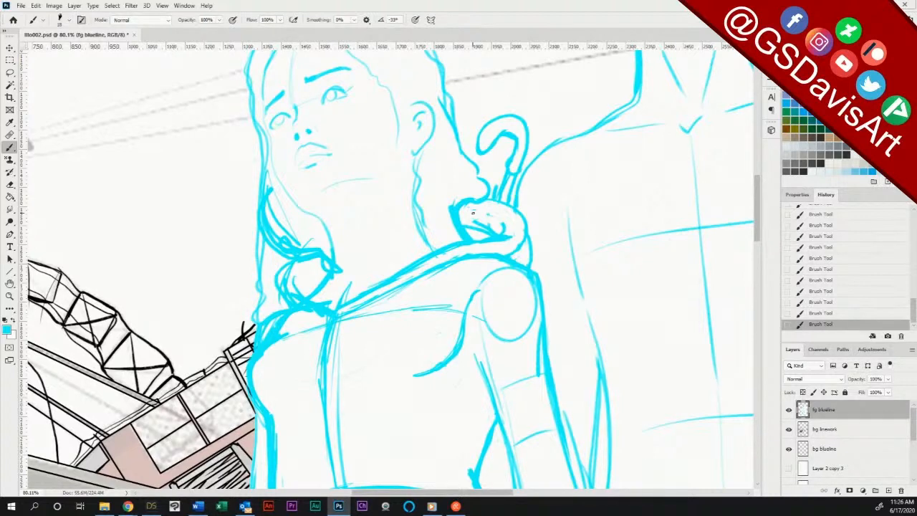
# Step: Erase the hook handle above the woman's shoulder with both figures in view
pyautogui.scroll(-8, 735, 230)
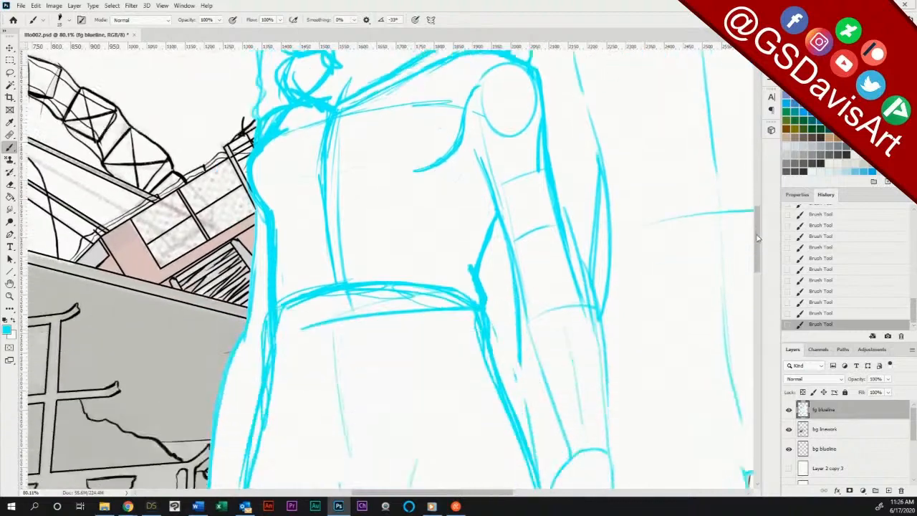
pyautogui.click(10, 295)
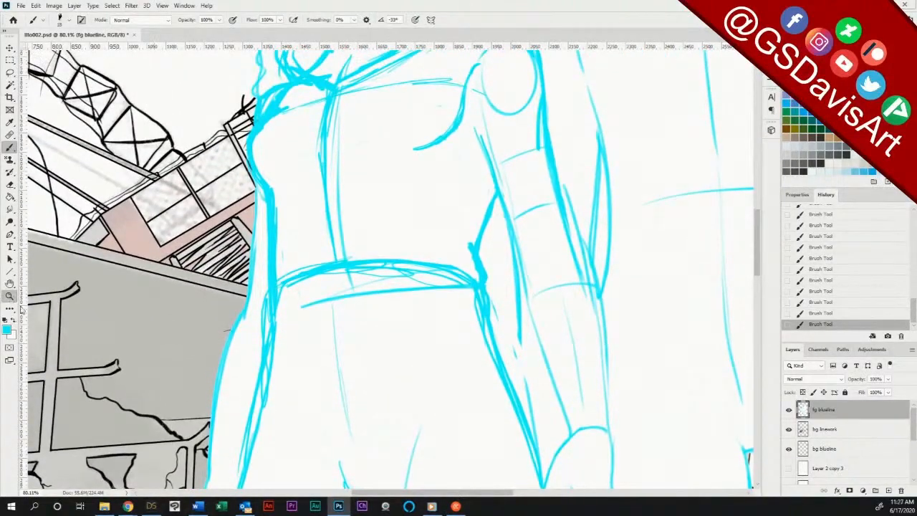
pyautogui.moveTo(469, 350); pyautogui.dragTo(424, 357)
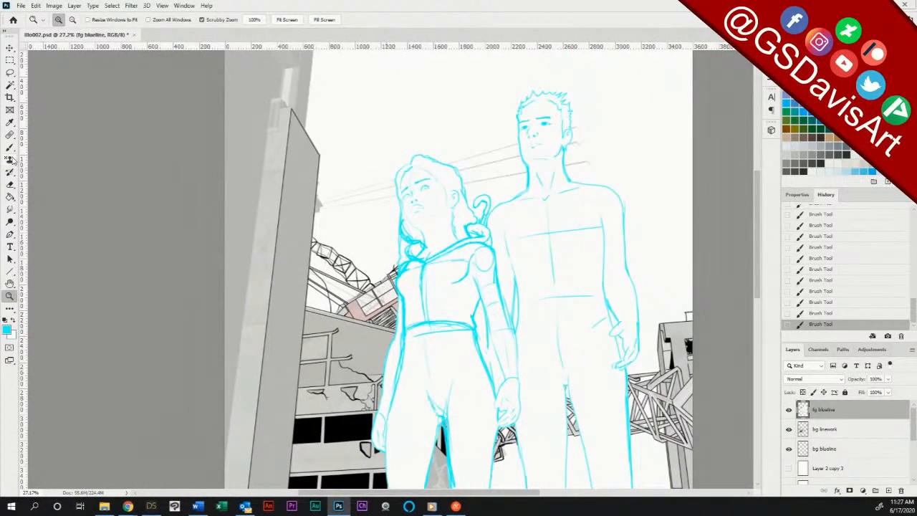
pyautogui.click(11, 184)
pyautogui.moveTo(473, 193)
pyautogui.mouseDown()
pyautogui.moveTo(483, 219)
pyautogui.moveTo(492, 200)
pyautogui.moveTo(483, 224)
pyautogui.mouseUp()
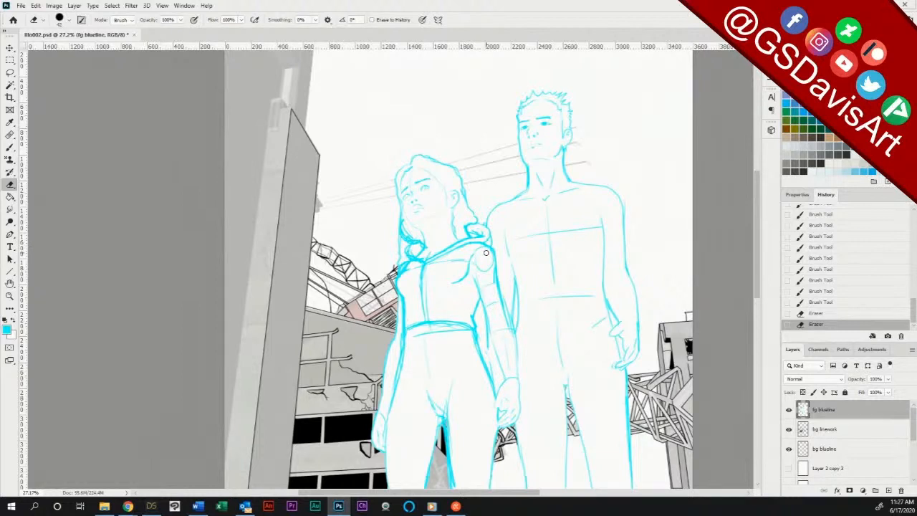
# Step: Sketch a pack edge behind the woman's arm and straps down both sides of her torso in cyan, and thin the strap lines in white
pyautogui.click(10, 147)
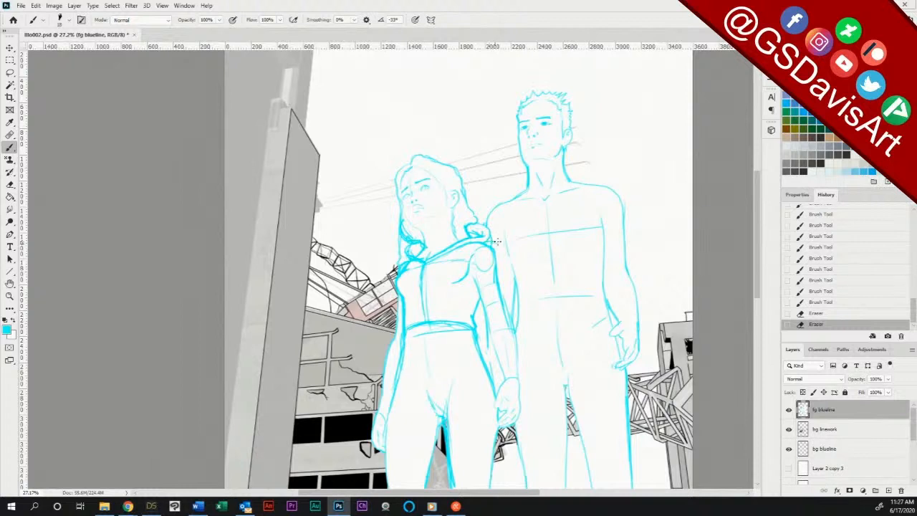
pyautogui.moveTo(496, 241)
pyautogui.mouseDown()
pyautogui.moveTo(498, 313)
pyautogui.moveTo(481, 324)
pyautogui.moveTo(481, 336)
pyautogui.moveTo(497, 310)
pyautogui.mouseUp()
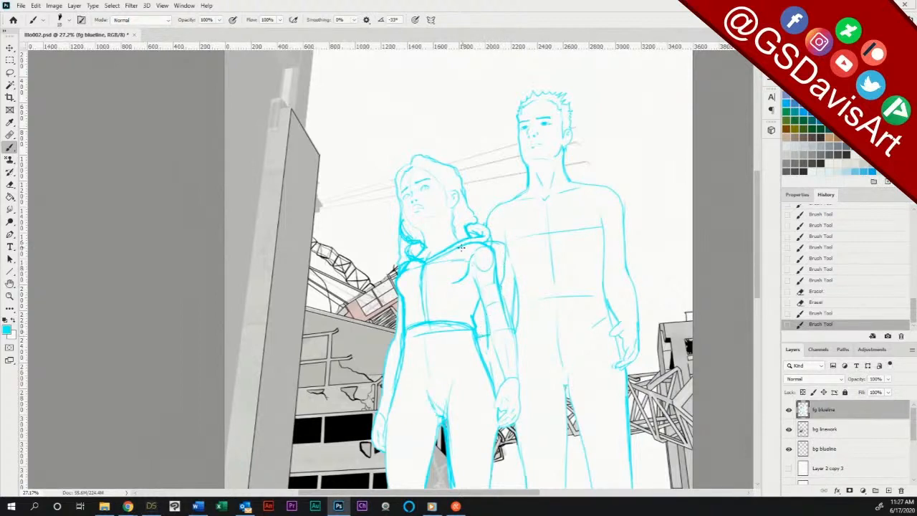
pyautogui.moveTo(449, 256); pyautogui.dragTo(461, 314)
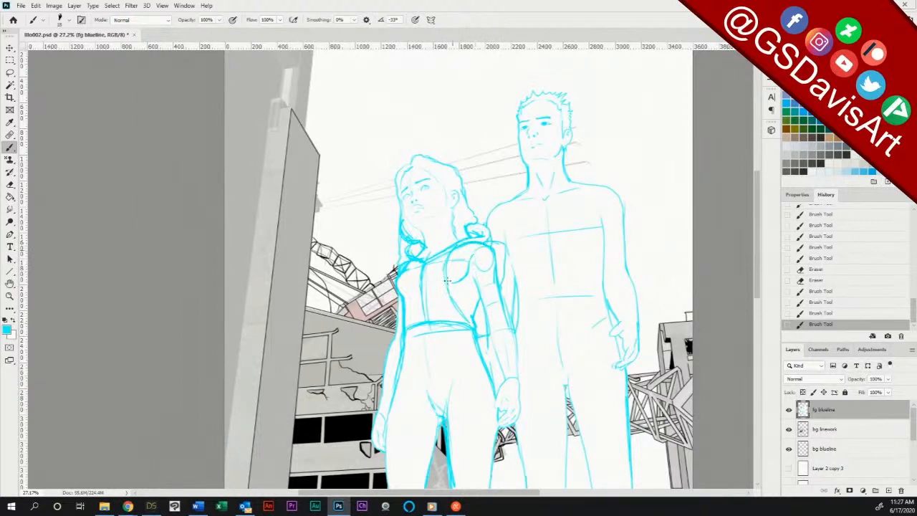
pyautogui.moveTo(448, 281)
pyautogui.mouseDown()
pyautogui.moveTo(486, 332)
pyautogui.moveTo(460, 296)
pyautogui.moveTo(458, 249)
pyautogui.mouseUp()
pyautogui.moveTo(414, 270)
pyautogui.mouseDown()
pyautogui.moveTo(404, 301)
pyautogui.moveTo(417, 258)
pyautogui.mouseUp()
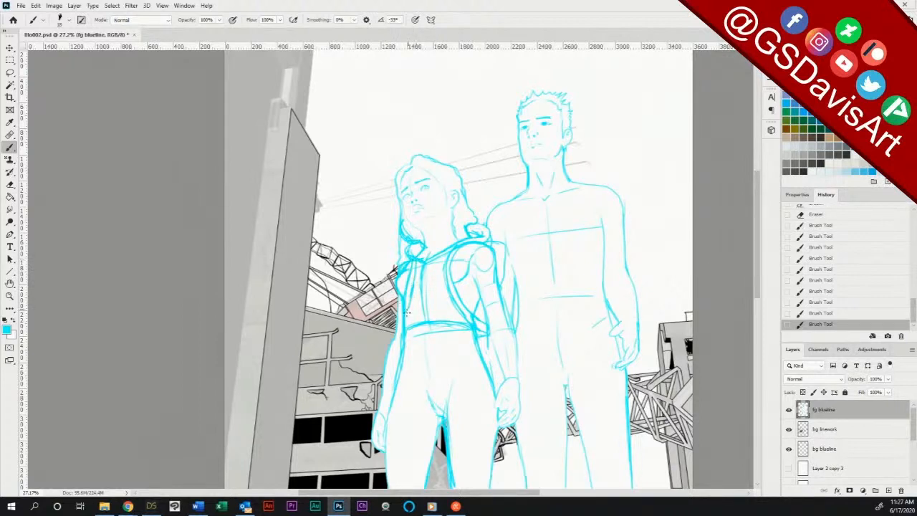
pyautogui.moveTo(405, 313); pyautogui.dragTo(405, 303)
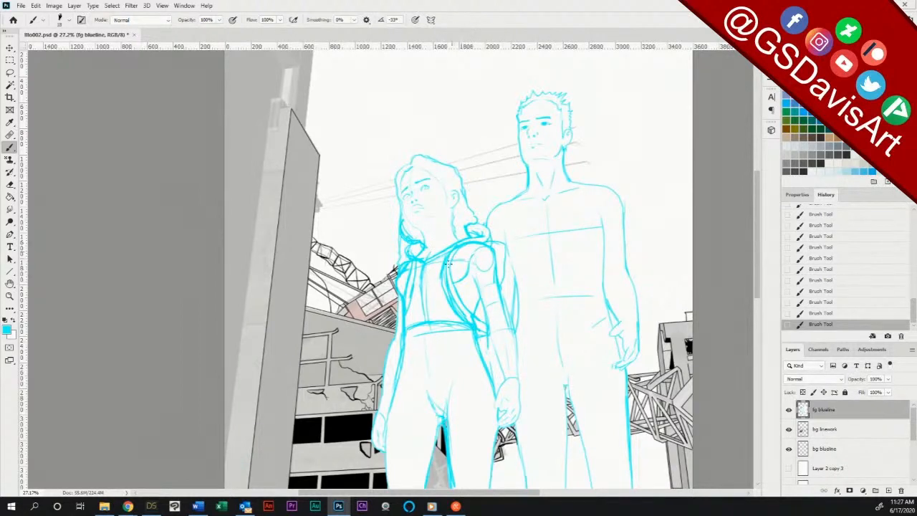
pyautogui.click(10, 184)
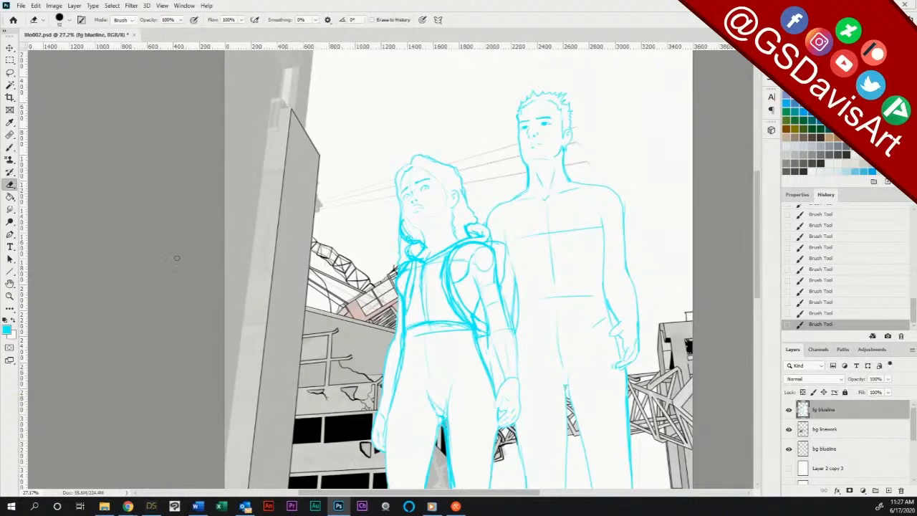
pyautogui.click(14, 321)
pyautogui.press('b')
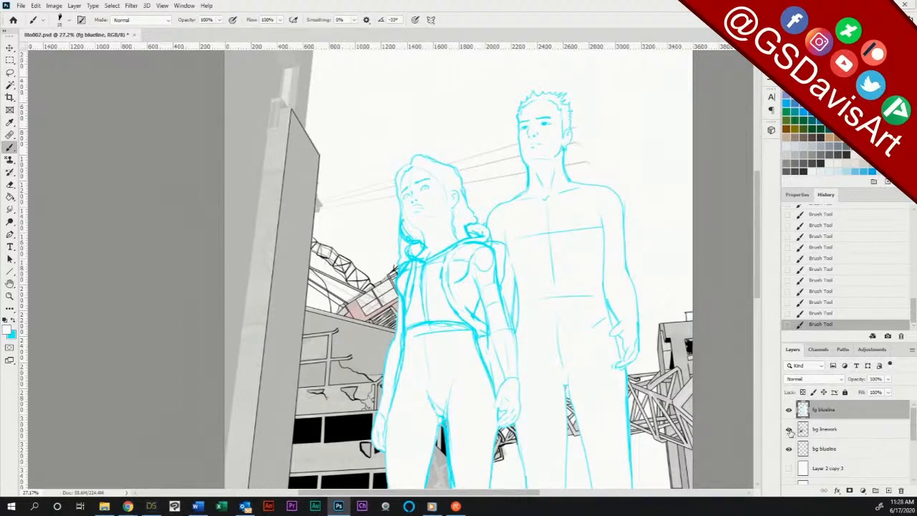
# Step: Erase stray strokes along the outer edge of the woman's hair and far shoulder, and undo the last erasure at her side
pyautogui.scroll(-2, 914, 429)
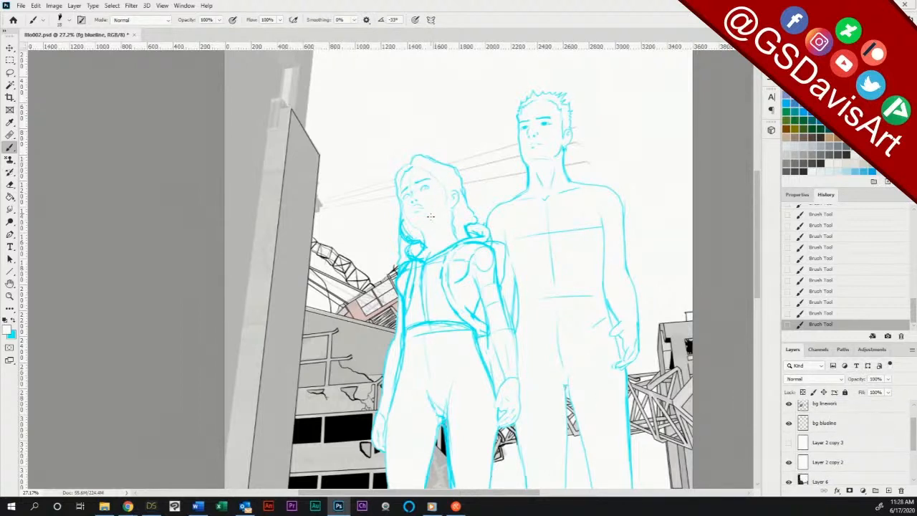
pyautogui.click(10, 185)
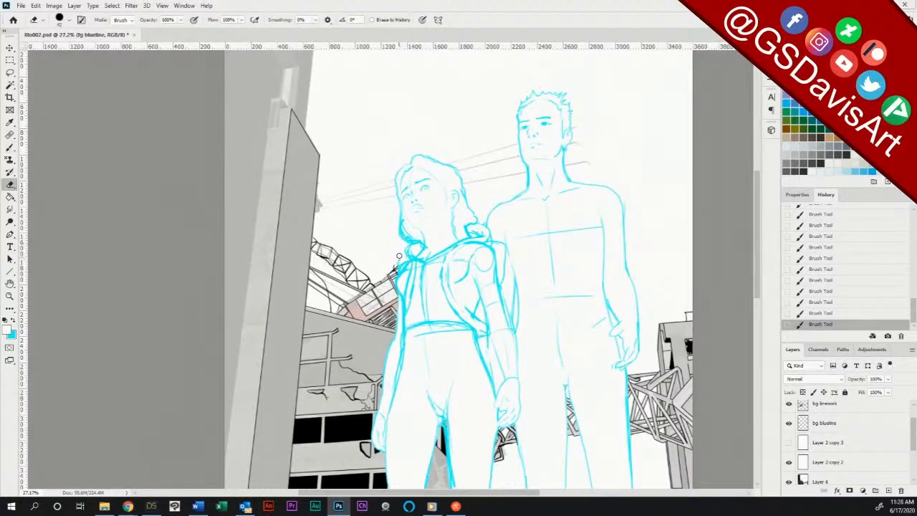
pyautogui.click(398, 263)
pyautogui.click(404, 261)
pyautogui.click(396, 235)
pyautogui.click(404, 307)
pyautogui.hotkey('ctrl', 'z')
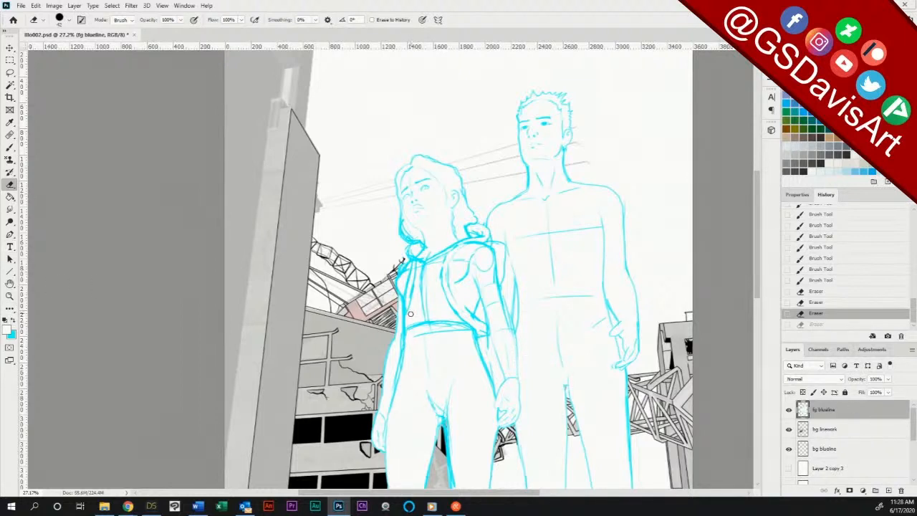
# Step: Paint out in white the lines at the lower end of the far strap and redraw the woman's side down to the waistband in cyan
pyautogui.press('b')
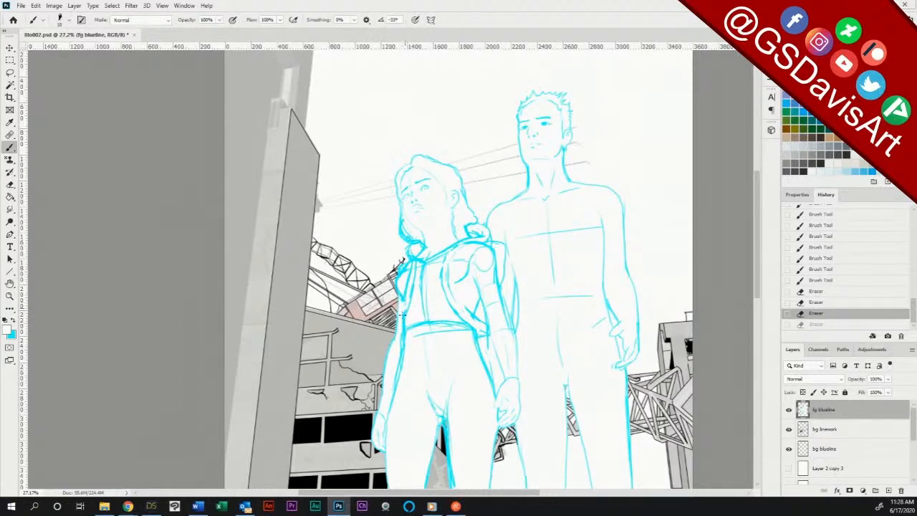
pyautogui.moveTo(403, 302); pyautogui.dragTo(413, 287)
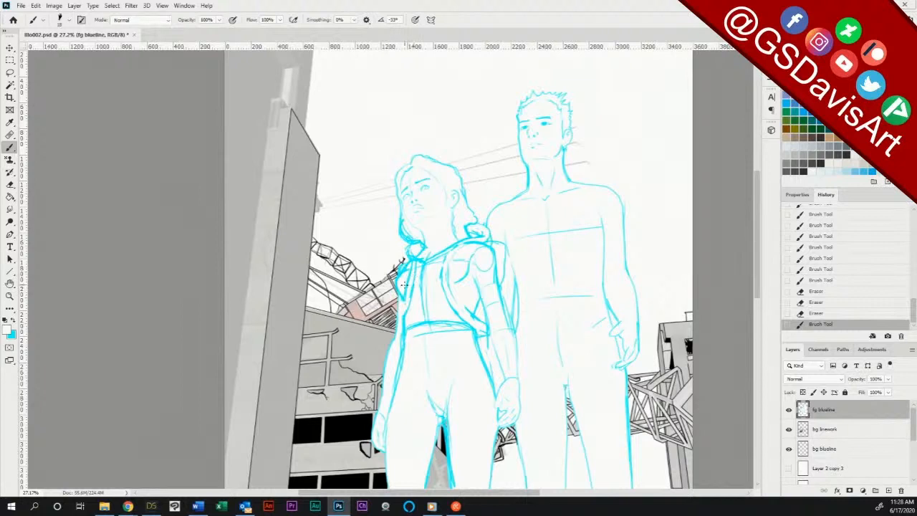
pyautogui.press('x')
pyautogui.moveTo(405, 299); pyautogui.dragTo(404, 328)
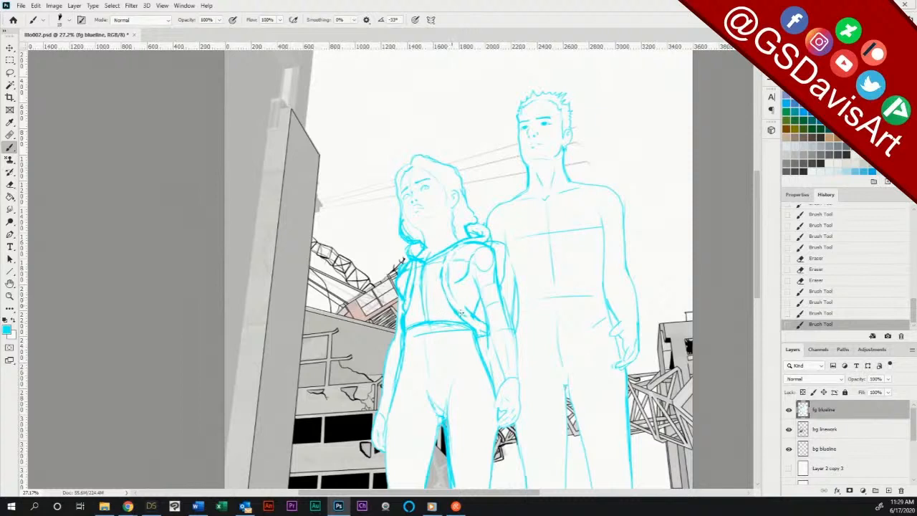
# Step: Reinforce the lower end of the strap beside the woman's near arm in cyan and trim its inner edge in white
pyautogui.moveTo(480, 328)
pyautogui.mouseDown()
pyautogui.moveTo(450, 287)
pyautogui.moveTo(465, 305)
pyautogui.mouseUp()
pyautogui.moveTo(475, 319); pyautogui.dragTo(473, 336)
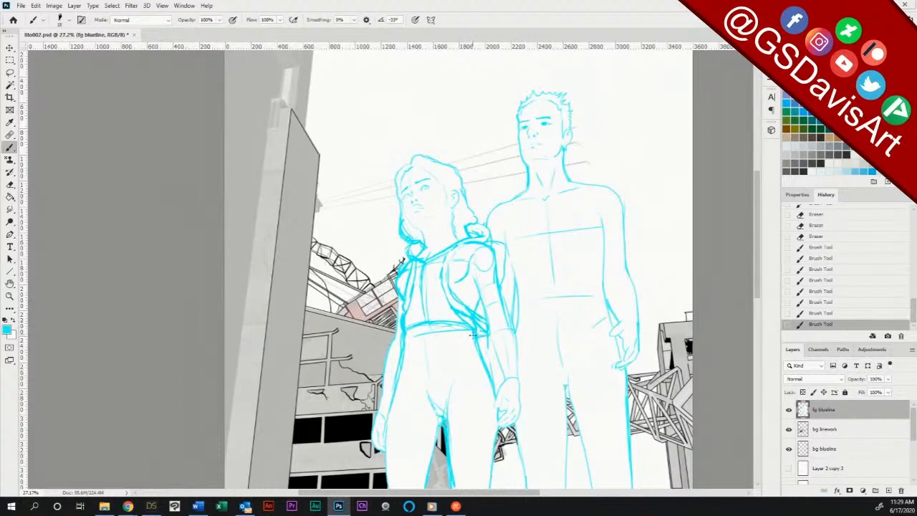
pyautogui.click(14, 320)
pyautogui.moveTo(464, 321); pyautogui.dragTo(452, 294)
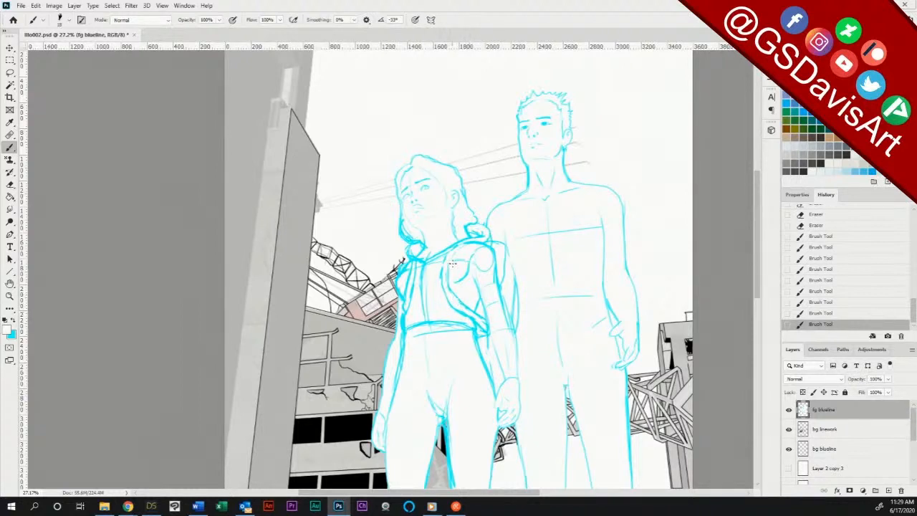
pyautogui.click(482, 322)
pyautogui.press('x')
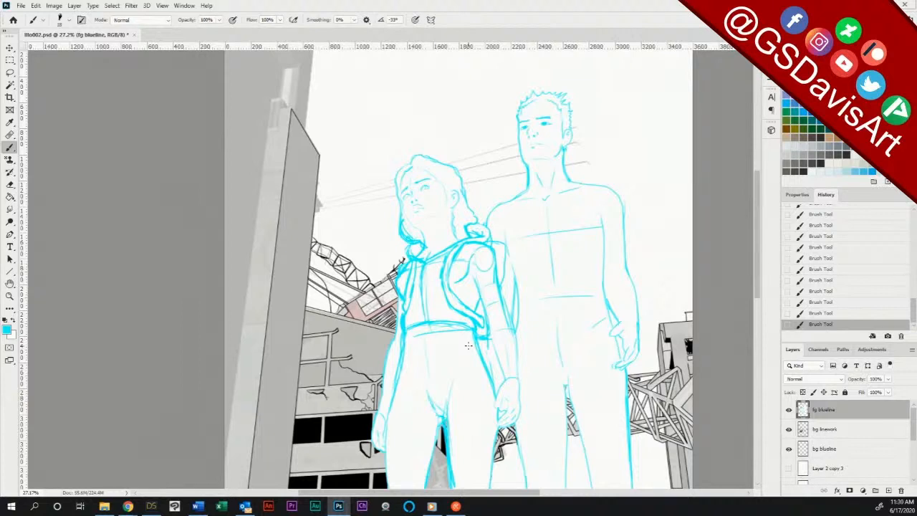
# Step: Paint out the chest straps in white and redraw the near strap in cyan closer to the arm, along with the bust curve
pyautogui.press('x')
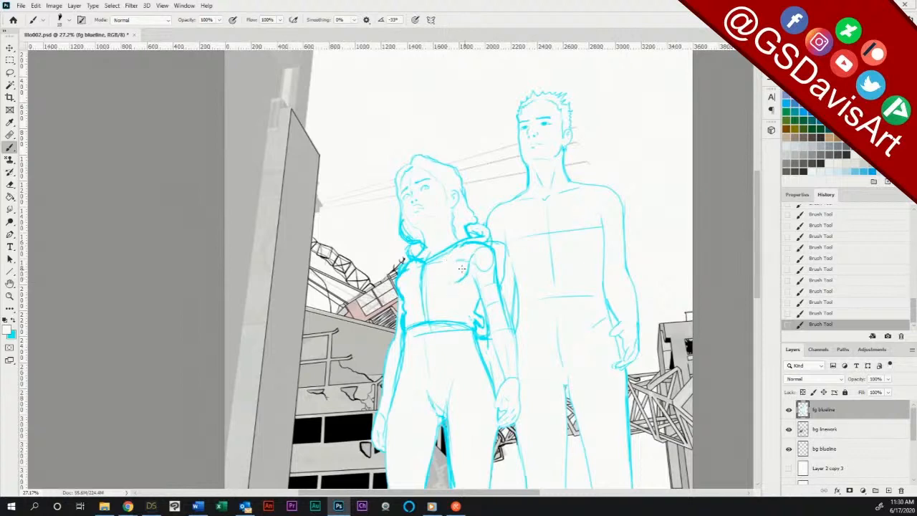
pyautogui.click(13, 320)
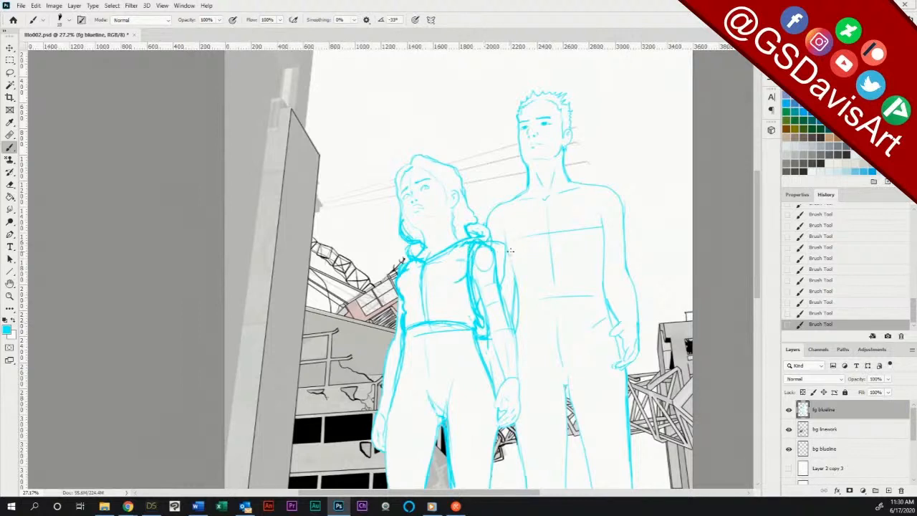
pyautogui.moveTo(464, 254)
pyautogui.mouseDown()
pyautogui.moveTo(461, 279)
pyautogui.moveTo(445, 287)
pyautogui.mouseUp()
pyautogui.moveTo(464, 256)
pyautogui.mouseDown()
pyautogui.moveTo(463, 279)
pyautogui.moveTo(465, 264)
pyautogui.mouseUp()
pyautogui.moveTo(485, 229); pyautogui.dragTo(493, 240)
# Step: Refine the strap beside the woman's arm with white cleanup and thicker cyan edges, and lighten the torso's center line
pyautogui.click(13, 320)
pyautogui.moveTo(470, 257)
pyautogui.mouseDown()
pyautogui.moveTo(468, 284)
pyautogui.moveTo(468, 257)
pyautogui.moveTo(476, 320)
pyautogui.mouseUp()
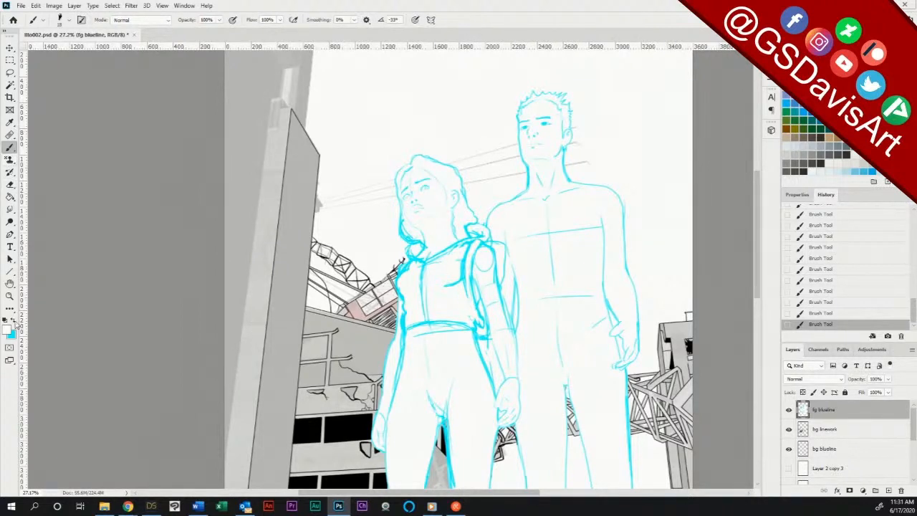
pyautogui.press('x')
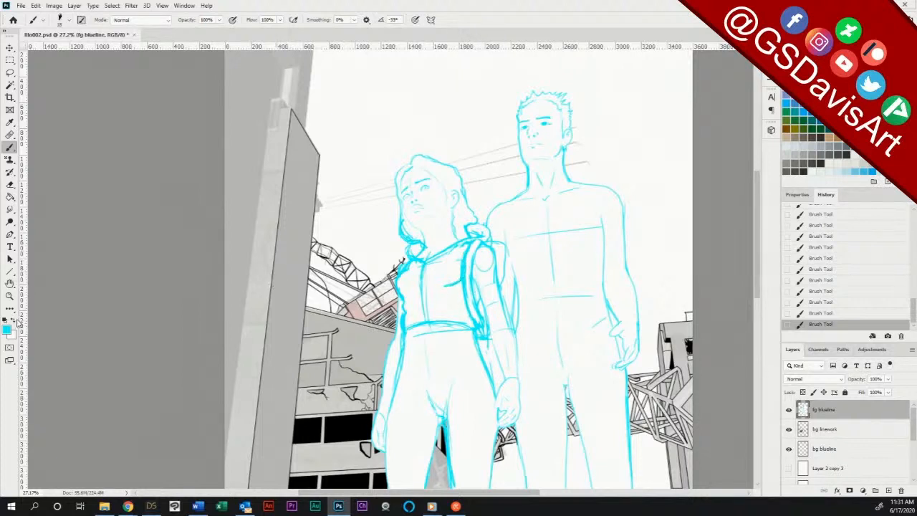
pyautogui.press('x')
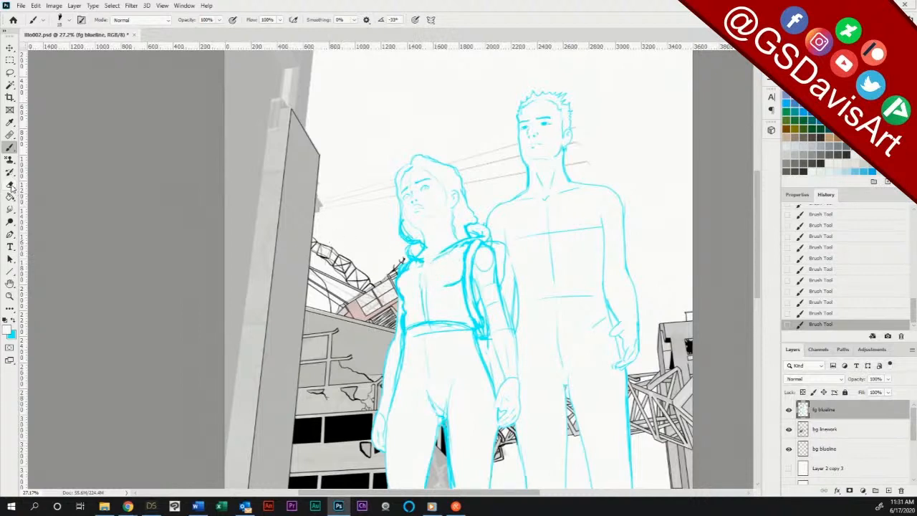
# Step: Strengthen the woman's bust and outer arm contours in cyan, down to the wrist cuff, and sketch a curved line across her hips
pyautogui.click(15, 321)
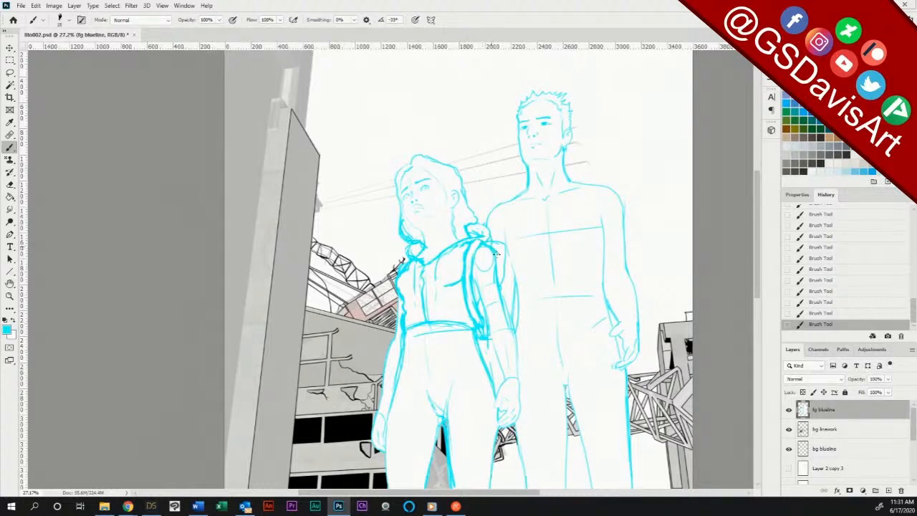
pyautogui.moveTo(498, 280)
pyautogui.mouseDown()
pyautogui.moveTo(515, 354)
pyautogui.moveTo(477, 284)
pyautogui.moveTo(500, 370)
pyautogui.mouseUp()
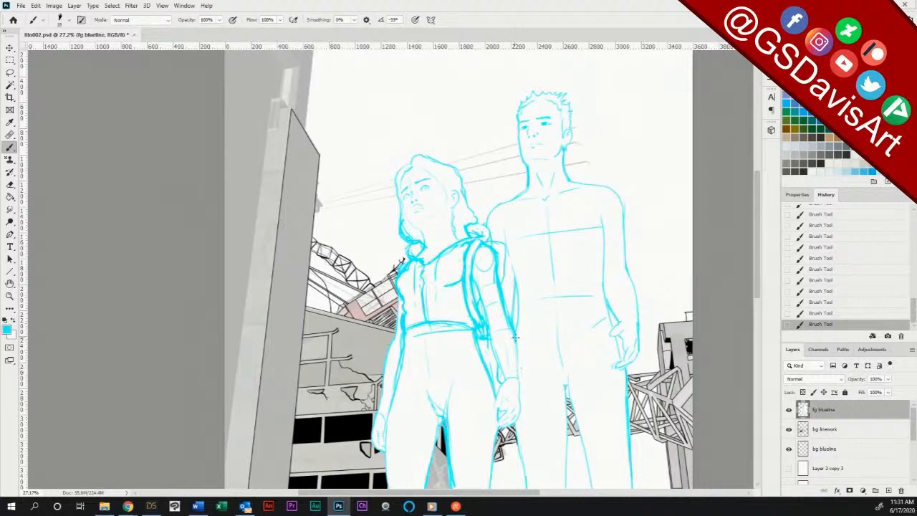
pyautogui.moveTo(519, 380)
pyautogui.mouseDown()
pyautogui.moveTo(503, 380)
pyautogui.moveTo(519, 379)
pyautogui.mouseUp()
pyautogui.moveTo(410, 363); pyautogui.dragTo(484, 352)
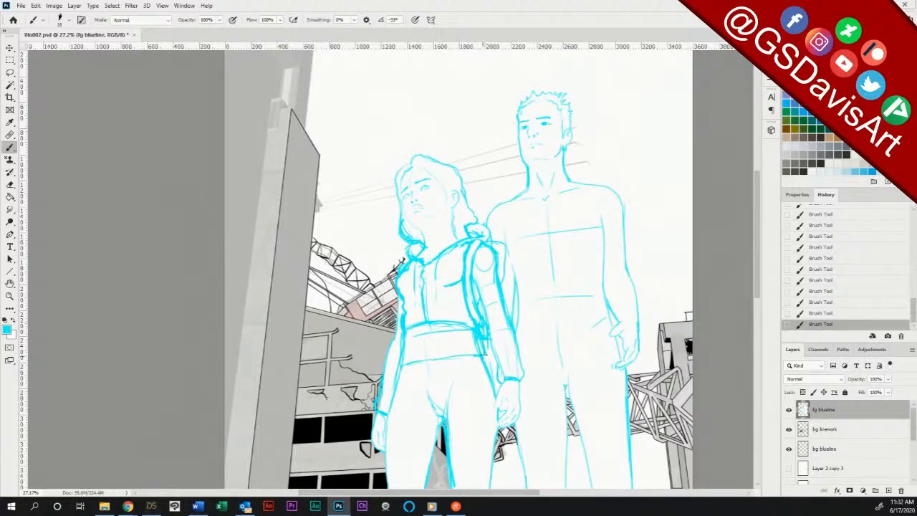
# Step: Add cyan side and fold lines to the woman's waistband and paint out the heavy waist line above it in white
pyautogui.moveTo(403, 330); pyautogui.dragTo(399, 361)
pyautogui.moveTo(432, 350); pyautogui.dragTo(469, 345)
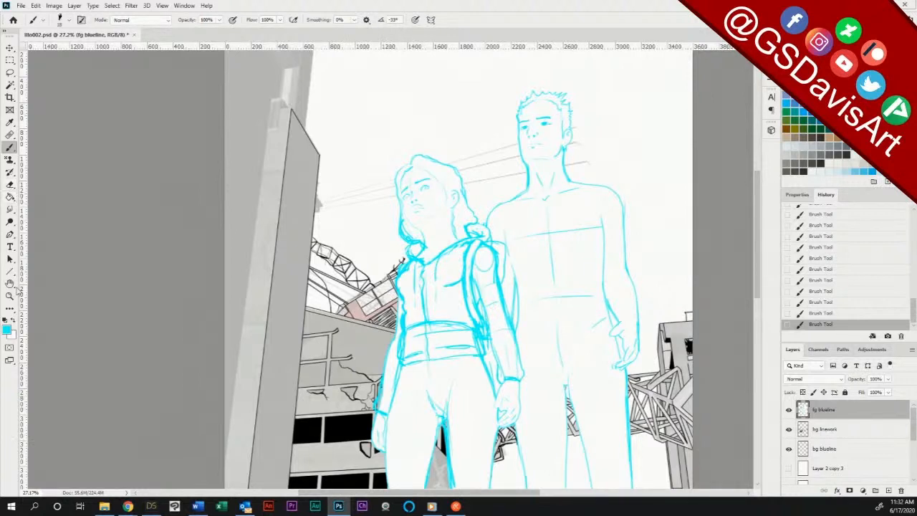
pyautogui.click(15, 321)
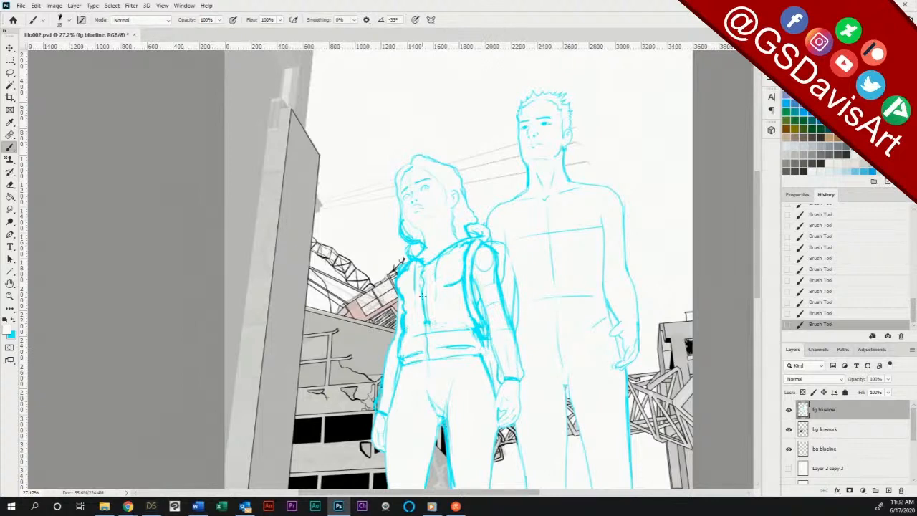
pyautogui.press('x')
pyautogui.click(13, 320)
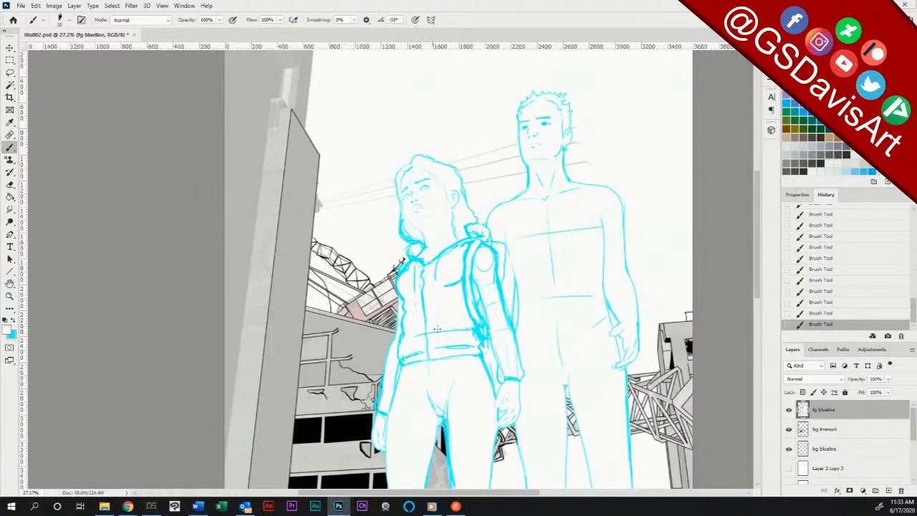
# Step: Draw a slanted fold across the woman's waist in cyan and strengthen the curve under her bust
pyautogui.click(15, 321)
pyautogui.moveTo(446, 321); pyautogui.dragTo(419, 332)
pyautogui.moveTo(459, 284); pyautogui.dragTo(462, 260)
pyautogui.moveTo(430, 286); pyautogui.dragTo(447, 284)
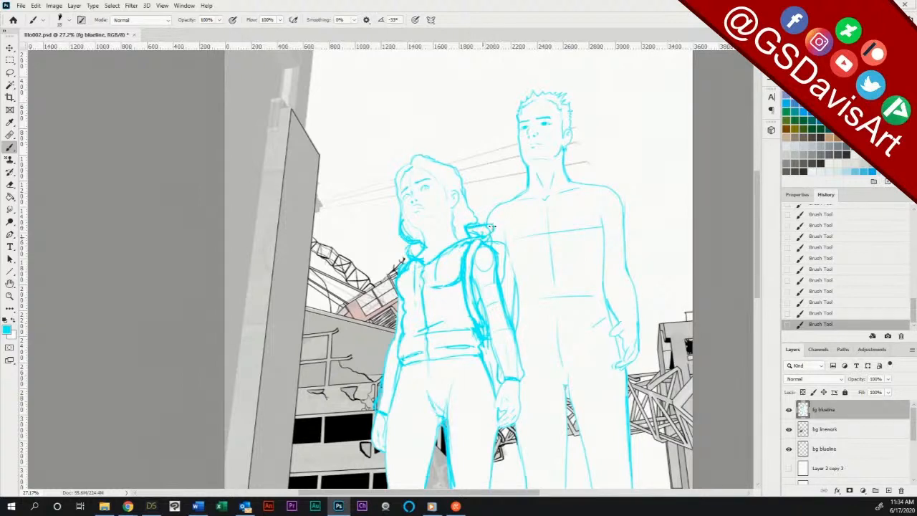
# Step: Reshape the collar on the woman's near shoulder in cyan and paint out the construction lines on her arm in white
pyautogui.moveTo(492, 225); pyautogui.dragTo(486, 237)
pyautogui.press('x')
pyautogui.click(12, 322)
pyautogui.scroll(-5, 459, 272)
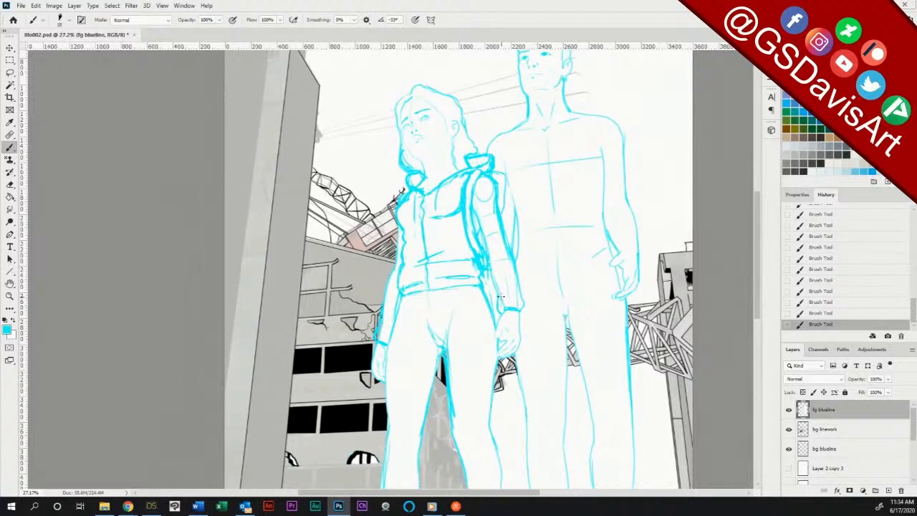
pyautogui.press('x')
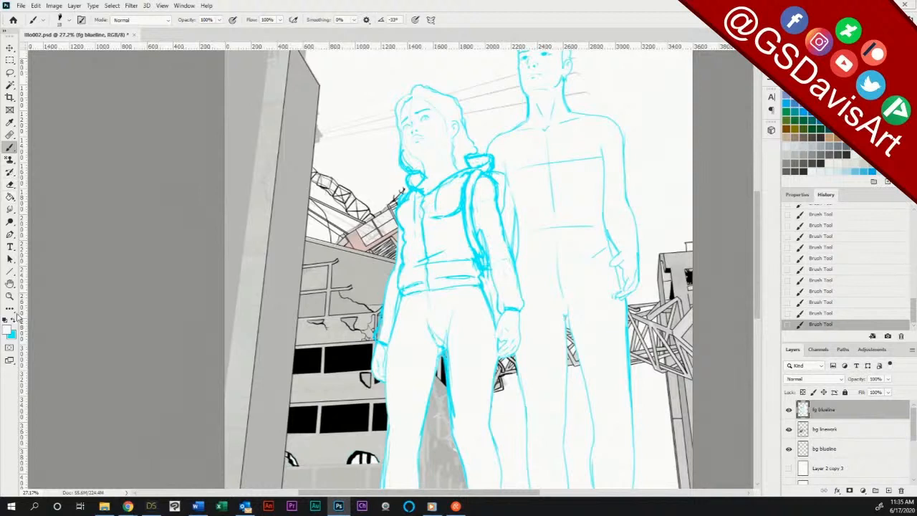
pyautogui.press('x')
# Step: Thicken the woman's neckline below the far collar in cyan and erase the excess strokes beside the collar
pyautogui.moveTo(758, 265); pyautogui.dragTo(760, 237)
pyautogui.click(9, 296)
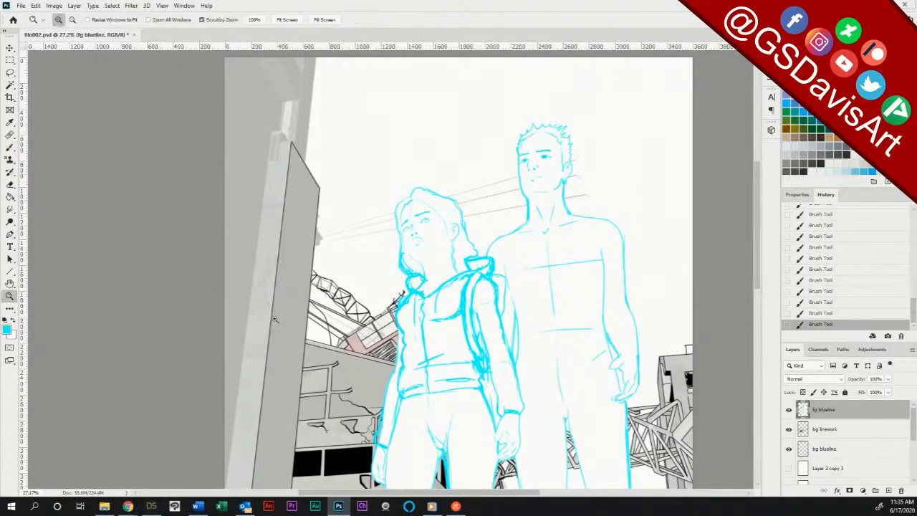
pyautogui.moveTo(449, 290); pyautogui.dragTo(494, 260)
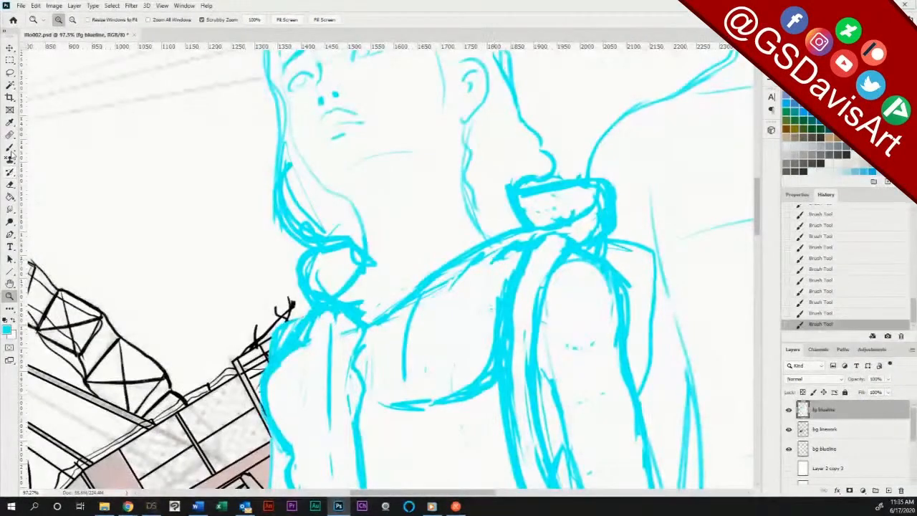
pyautogui.press('b')
pyautogui.moveTo(327, 294)
pyautogui.mouseDown()
pyautogui.moveTo(358, 307)
pyautogui.moveTo(301, 294)
pyautogui.moveTo(351, 321)
pyautogui.moveTo(356, 352)
pyautogui.moveTo(393, 304)
pyautogui.mouseUp()
pyautogui.moveTo(364, 334); pyautogui.dragTo(481, 251)
pyautogui.press('e')
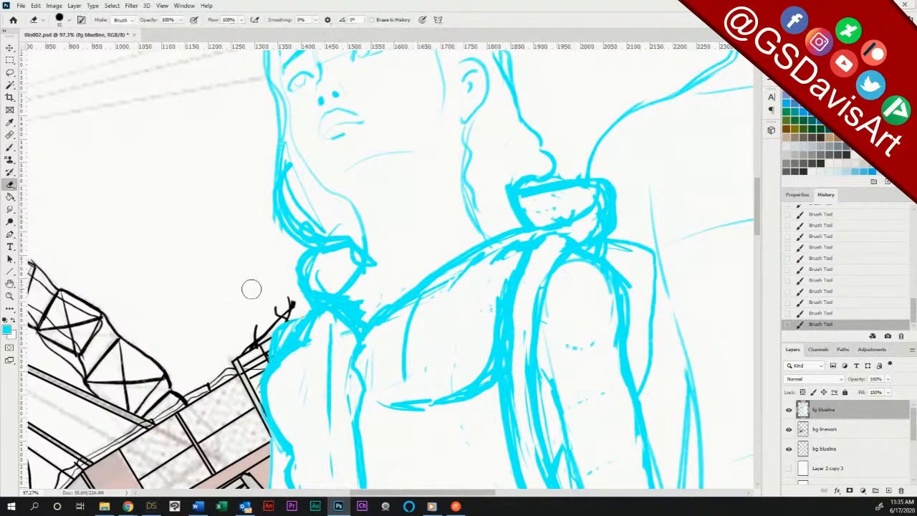
pyautogui.moveTo(316, 275)
pyautogui.mouseDown()
pyautogui.moveTo(359, 316)
pyautogui.moveTo(361, 297)
pyautogui.moveTo(347, 299)
pyautogui.moveTo(392, 281)
pyautogui.moveTo(367, 311)
pyautogui.moveTo(420, 272)
pyautogui.moveTo(373, 266)
pyautogui.mouseUp()
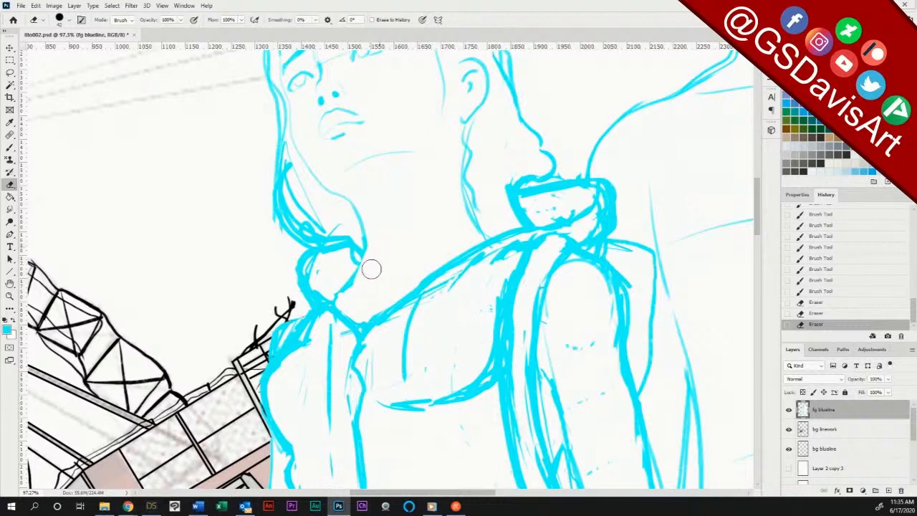
# Step: Draw the far side of the woman's neck, the shirt neckline and the hair edge behind her neck in cyan
pyautogui.click(10, 147)
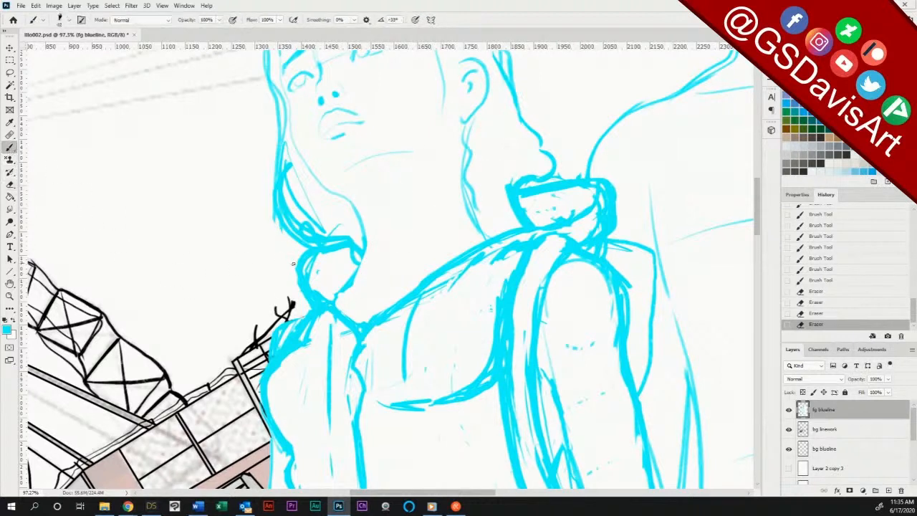
pyautogui.moveTo(367, 273)
pyautogui.mouseDown()
pyautogui.moveTo(365, 262)
pyautogui.moveTo(341, 295)
pyautogui.moveTo(357, 277)
pyautogui.moveTo(366, 290)
pyautogui.mouseUp()
pyautogui.moveTo(473, 215)
pyautogui.mouseDown()
pyautogui.moveTo(463, 192)
pyautogui.moveTo(489, 238)
pyautogui.mouseUp()
pyautogui.moveTo(364, 291)
pyautogui.mouseDown()
pyautogui.moveTo(350, 311)
pyautogui.moveTo(385, 307)
pyautogui.moveTo(366, 309)
pyautogui.moveTo(451, 270)
pyautogui.mouseUp()
pyautogui.moveTo(364, 319); pyautogui.dragTo(409, 293)
pyautogui.moveTo(458, 340); pyautogui.dragTo(452, 371)
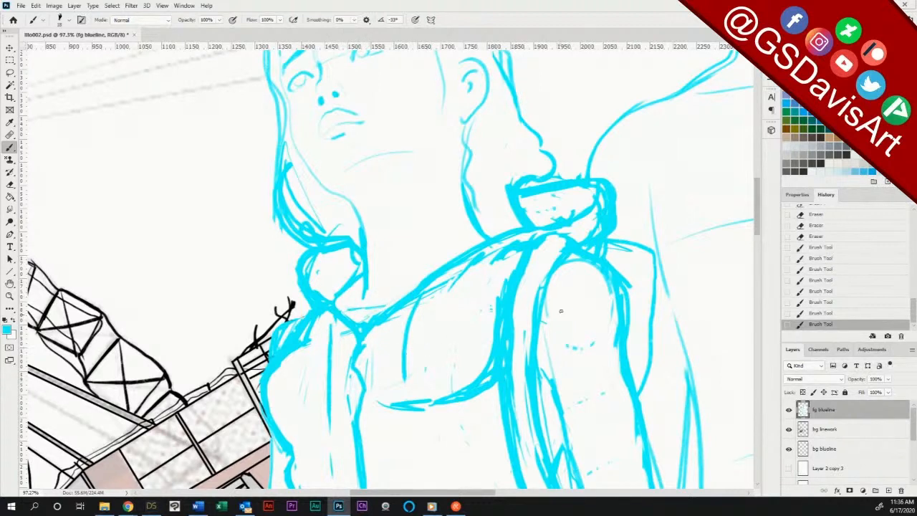
# Step: Strengthen the hair framing the woman's face in cyan, adding strands in front of her ear and a wavy hairline across the forehead
pyautogui.scroll(5, 337, 228)
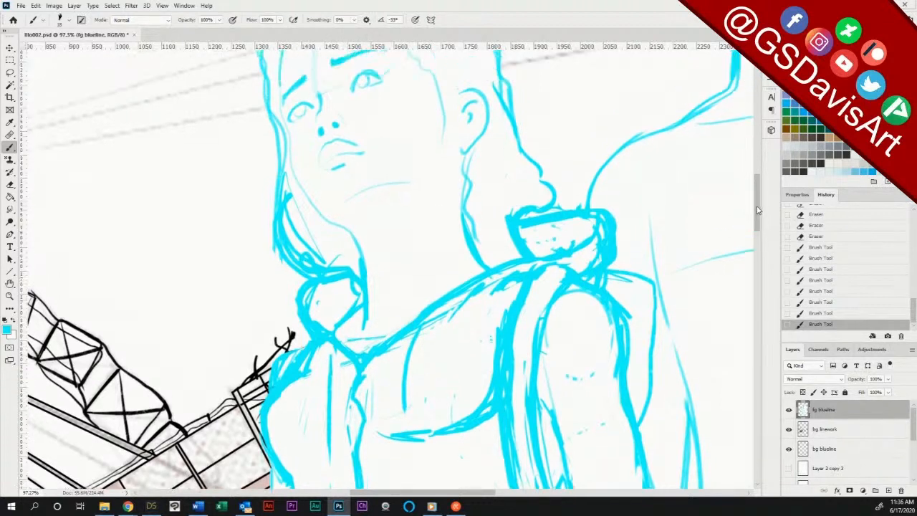
pyautogui.moveTo(279, 186)
pyautogui.mouseDown()
pyautogui.moveTo(300, 293)
pyautogui.moveTo(346, 337)
pyautogui.mouseUp()
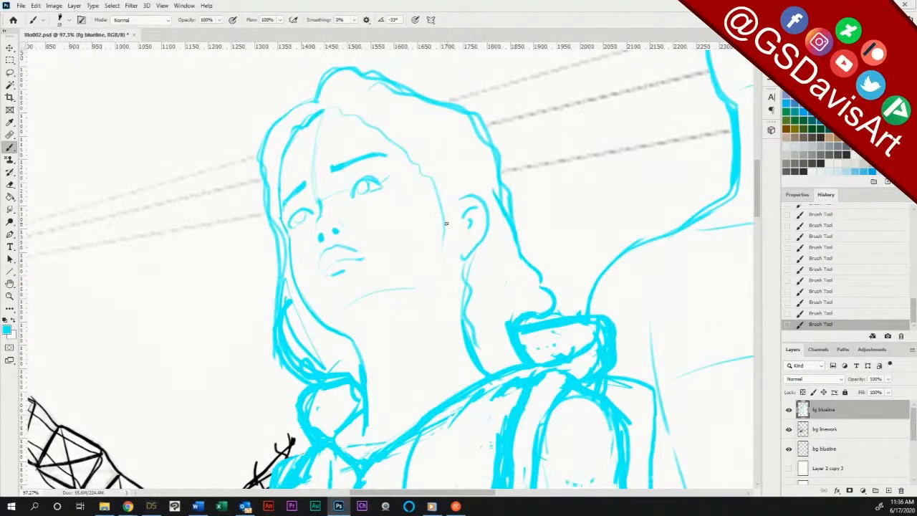
pyautogui.moveTo(444, 220); pyautogui.dragTo(449, 281)
pyautogui.moveTo(447, 194); pyautogui.dragTo(456, 304)
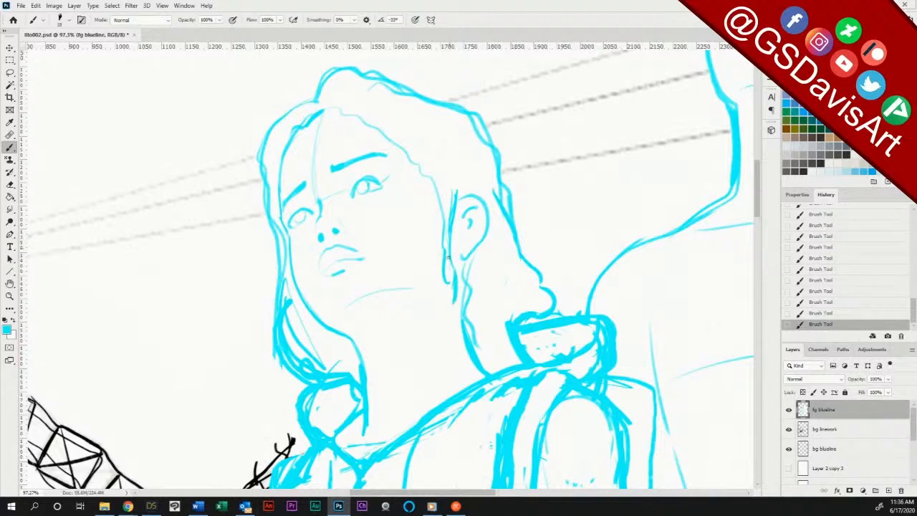
pyautogui.moveTo(445, 223); pyautogui.dragTo(453, 298)
pyautogui.moveTo(433, 170)
pyautogui.mouseDown()
pyautogui.moveTo(455, 222)
pyautogui.moveTo(452, 207)
pyautogui.moveTo(453, 262)
pyautogui.mouseUp()
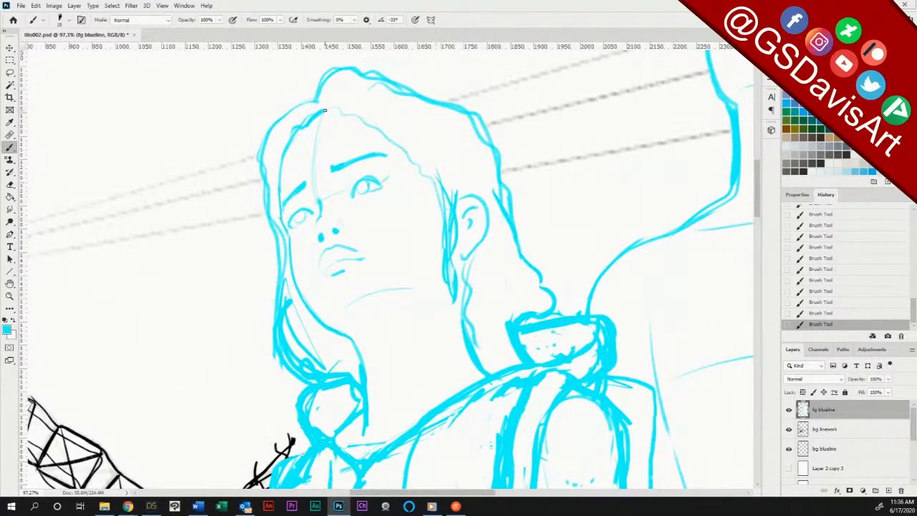
pyautogui.moveTo(324, 111)
pyautogui.mouseDown()
pyautogui.moveTo(344, 109)
pyautogui.moveTo(400, 146)
pyautogui.moveTo(427, 167)
pyautogui.moveTo(442, 202)
pyautogui.mouseUp()
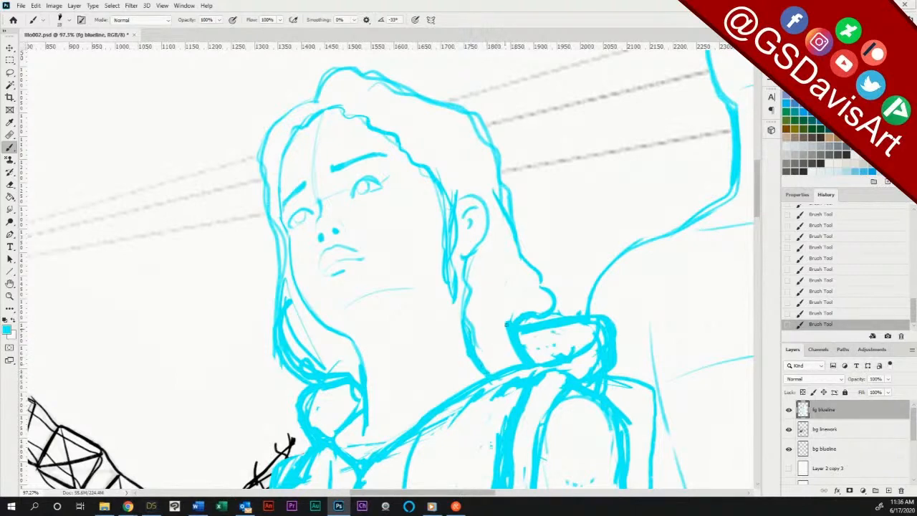
# Step: Redraw the upper edge of the woman's near collar in cyan and clean up the collar shapes in white
pyautogui.moveTo(513, 320)
pyautogui.mouseDown()
pyautogui.moveTo(532, 307)
pyautogui.moveTo(512, 316)
pyautogui.moveTo(601, 317)
pyautogui.mouseUp()
pyautogui.moveTo(533, 313)
pyautogui.mouseDown()
pyautogui.moveTo(531, 331)
pyautogui.moveTo(549, 317)
pyautogui.moveTo(552, 324)
pyautogui.mouseUp()
pyautogui.press('x')
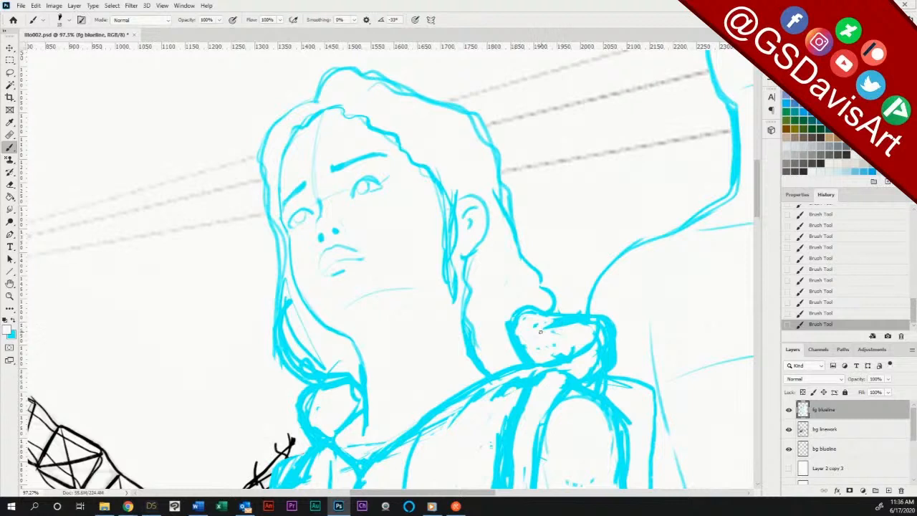
pyautogui.moveTo(540, 331)
pyautogui.mouseDown()
pyautogui.moveTo(574, 319)
pyautogui.moveTo(531, 330)
pyautogui.moveTo(521, 317)
pyautogui.moveTo(530, 347)
pyautogui.moveTo(549, 329)
pyautogui.moveTo(555, 336)
pyautogui.moveTo(533, 329)
pyautogui.moveTo(530, 336)
pyautogui.moveTo(533, 313)
pyautogui.moveTo(513, 330)
pyautogui.moveTo(527, 314)
pyautogui.moveTo(515, 320)
pyautogui.moveTo(544, 317)
pyautogui.mouseUp()
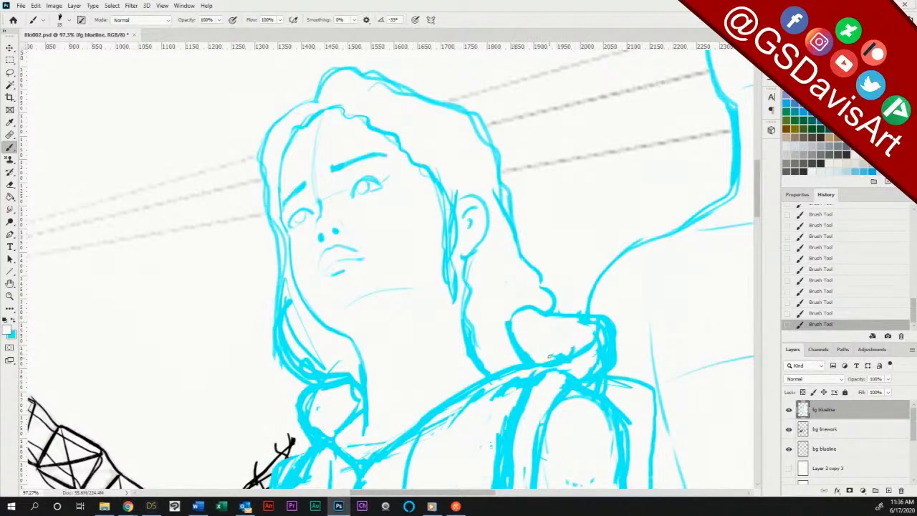
pyautogui.moveTo(550, 356)
pyautogui.mouseDown()
pyautogui.moveTo(574, 351)
pyautogui.moveTo(565, 354)
pyautogui.mouseUp()
pyautogui.moveTo(594, 321)
pyautogui.mouseDown()
pyautogui.moveTo(578, 326)
pyautogui.moveTo(592, 331)
pyautogui.moveTo(581, 328)
pyautogui.mouseUp()
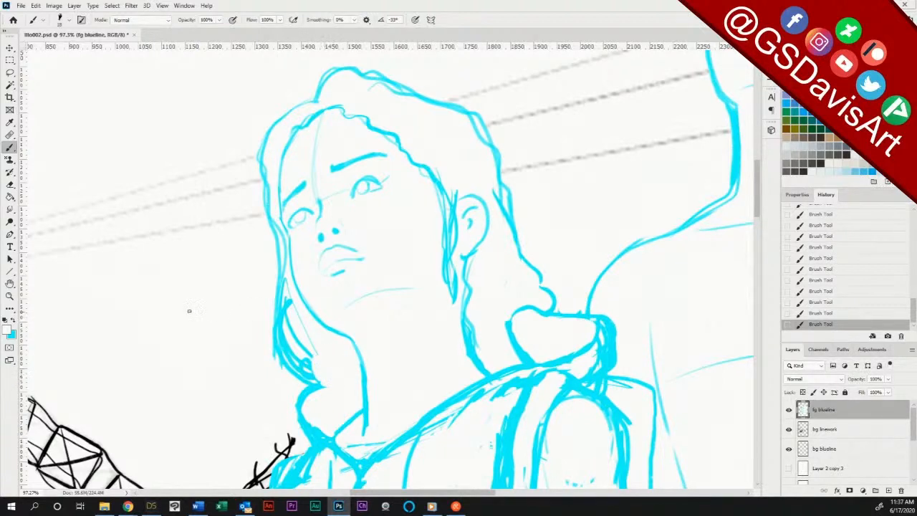
# Step: Draw a wavy cyan edge for the hair ends over the woman's far collar, reaching her neck
pyautogui.click(13, 323)
pyautogui.moveTo(315, 384)
pyautogui.mouseDown()
pyautogui.moveTo(331, 405)
pyautogui.moveTo(366, 410)
pyautogui.mouseUp()
pyautogui.moveTo(315, 385); pyautogui.dragTo(329, 403)
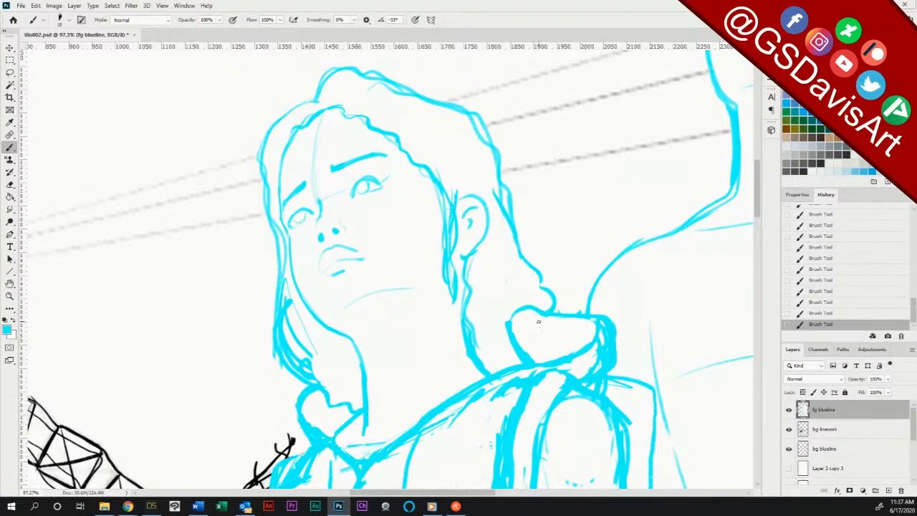
# Step: Thicken the near collar's front edge in cyan, trim it in white, and add wavy hair strands below the woman's ear
pyautogui.moveTo(539, 311)
pyautogui.mouseDown()
pyautogui.moveTo(518, 329)
pyautogui.moveTo(521, 348)
pyautogui.mouseUp()
pyautogui.moveTo(542, 309)
pyautogui.mouseDown()
pyautogui.moveTo(522, 324)
pyautogui.moveTo(523, 351)
pyautogui.mouseUp()
pyautogui.press('x')
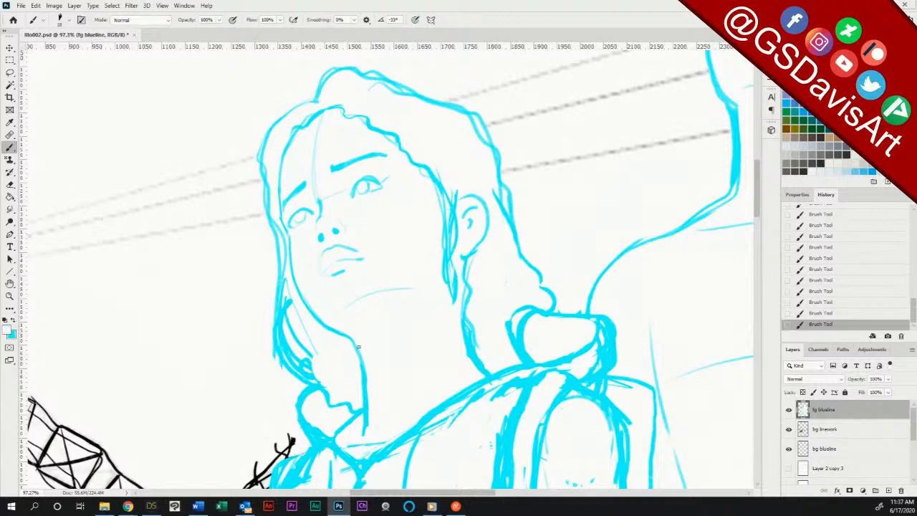
pyautogui.moveTo(534, 307)
pyautogui.mouseDown()
pyautogui.moveTo(499, 340)
pyautogui.moveTo(527, 302)
pyautogui.moveTo(514, 347)
pyautogui.moveTo(531, 309)
pyautogui.mouseUp()
pyautogui.click(14, 319)
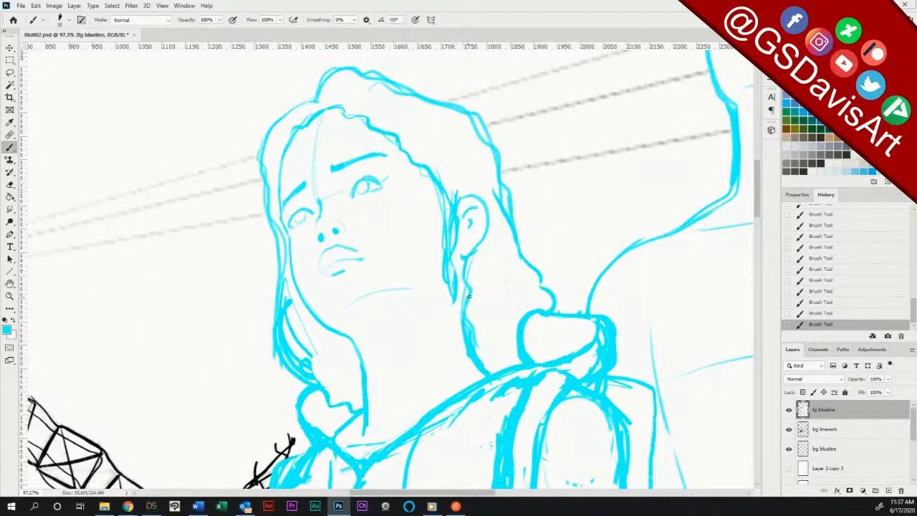
pyautogui.moveTo(469, 288); pyautogui.dragTo(471, 351)
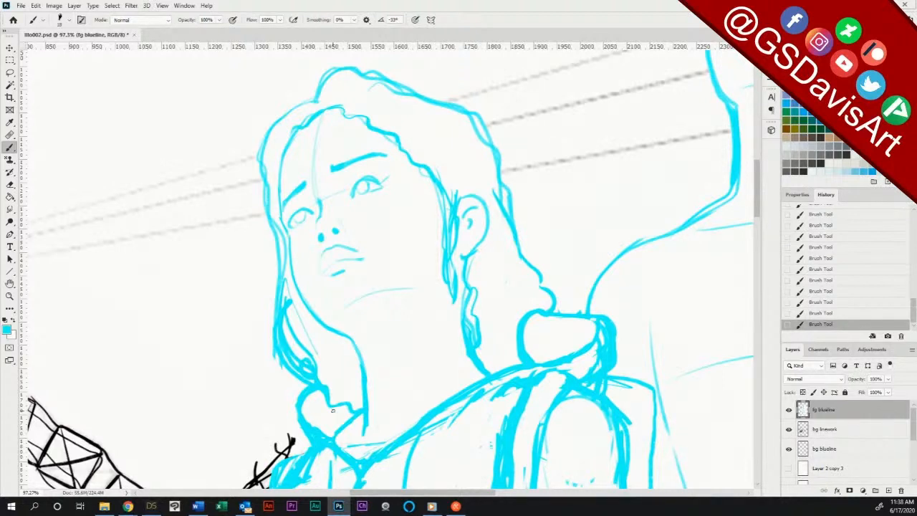
pyautogui.moveTo(828, 432); pyautogui.dragTo(859, 410)
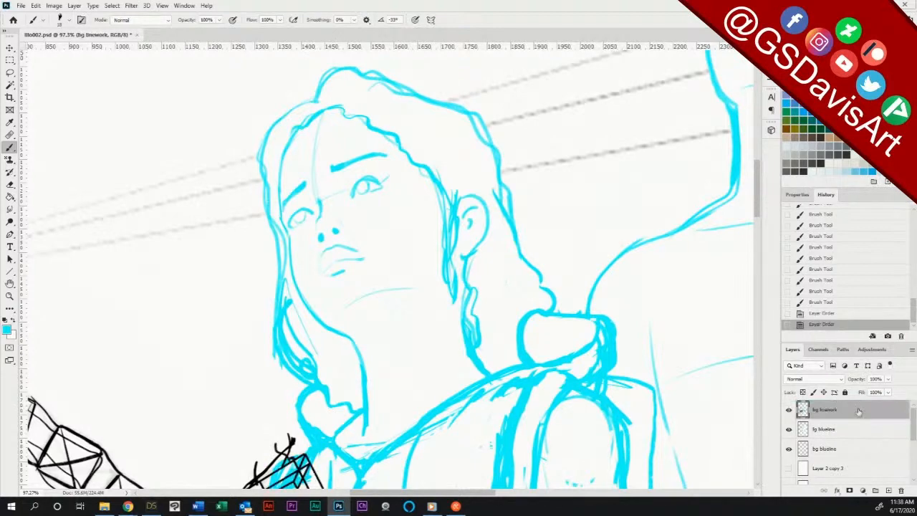
pyautogui.moveTo(758, 206); pyautogui.dragTo(758, 248)
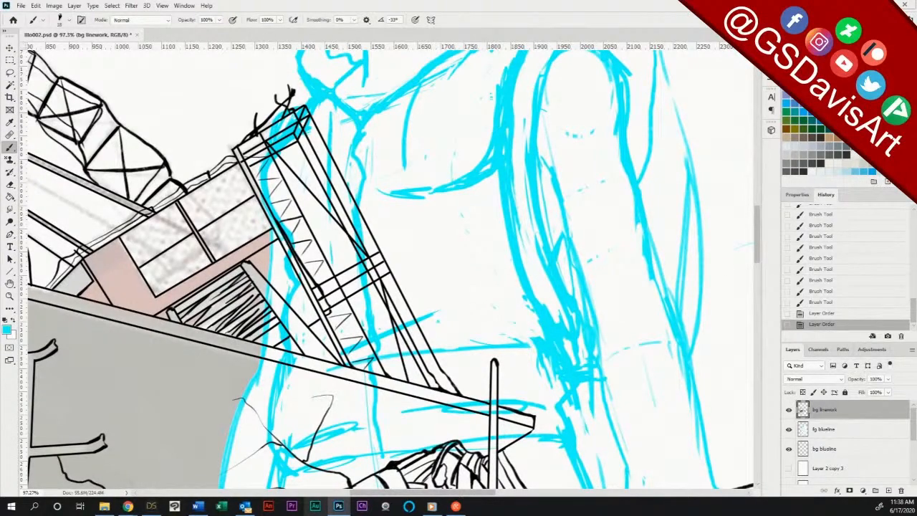
pyautogui.moveTo(759, 253); pyautogui.dragTo(765, 280)
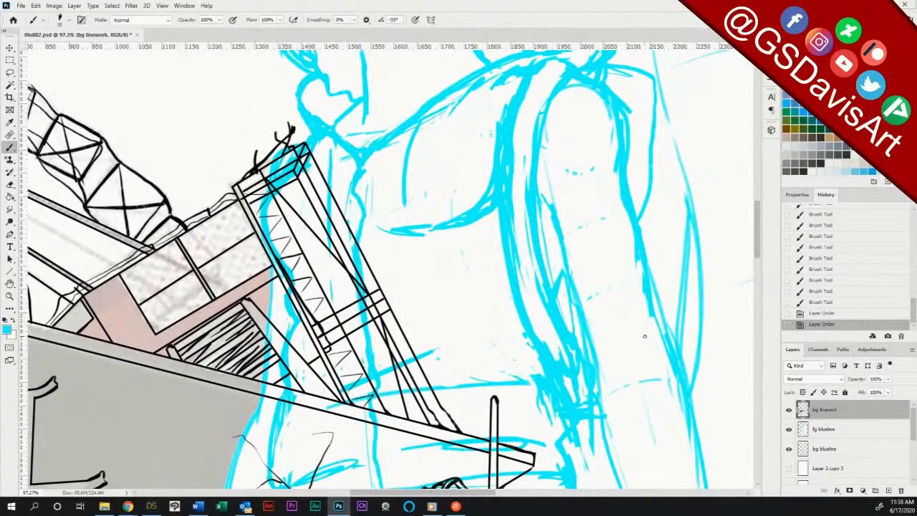
pyautogui.moveTo(844, 414); pyautogui.dragTo(843, 438)
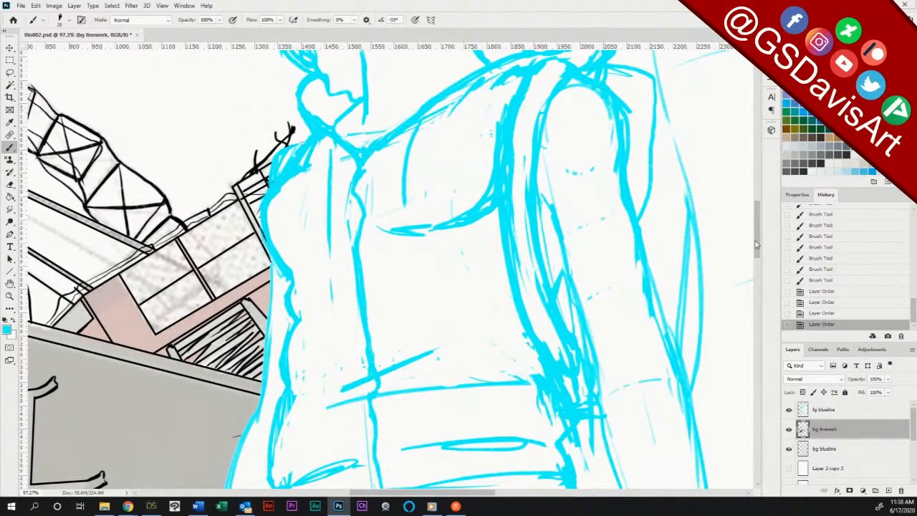
# Step: Create a new layer above the fg blueline layer and reset the painting colors to default black and white
pyautogui.moveTo(758, 247); pyautogui.dragTo(757, 203)
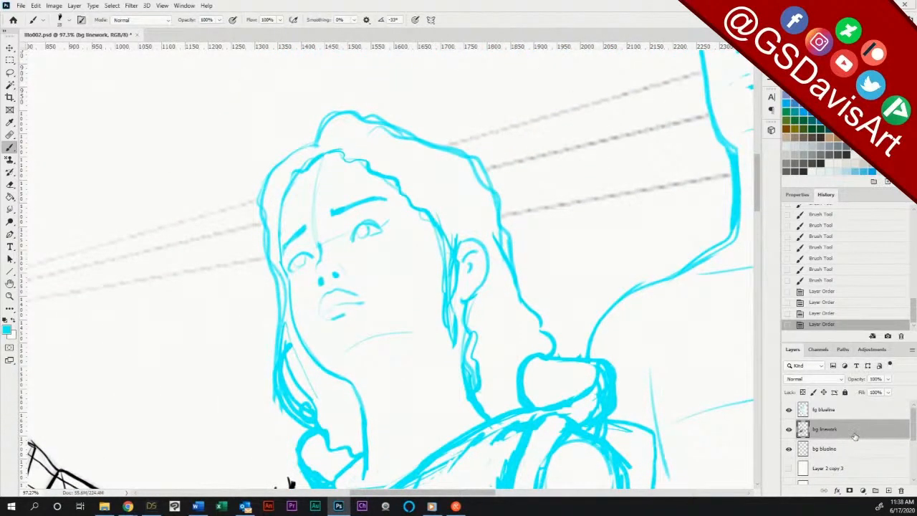
pyautogui.click(842, 410)
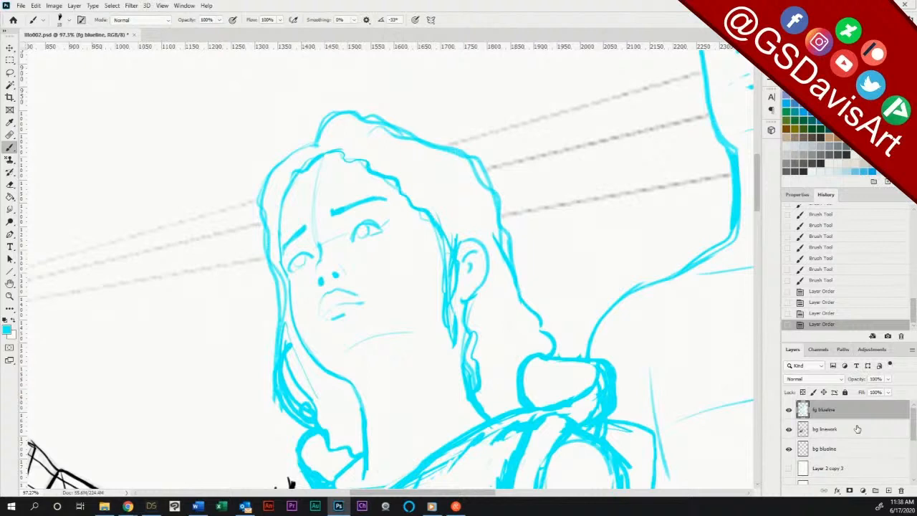
pyautogui.click(889, 492)
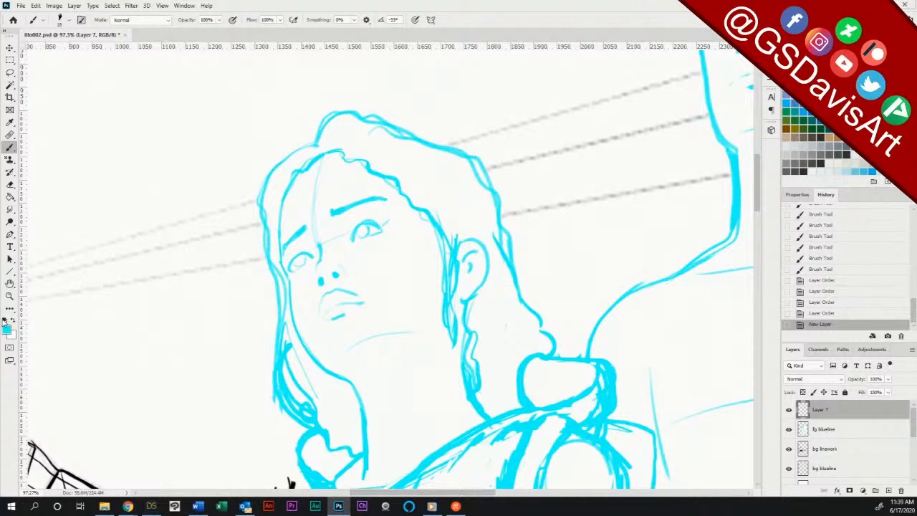
pyautogui.press('d')
# Step: Ink the far contour of the woman's face from forehead to chin in black, plus the wavy strands in front of her ear
pyautogui.moveTo(291, 179)
pyautogui.mouseDown()
pyautogui.moveTo(281, 258)
pyautogui.moveTo(295, 320)
pyautogui.moveTo(311, 355)
pyautogui.moveTo(348, 381)
pyautogui.mouseUp()
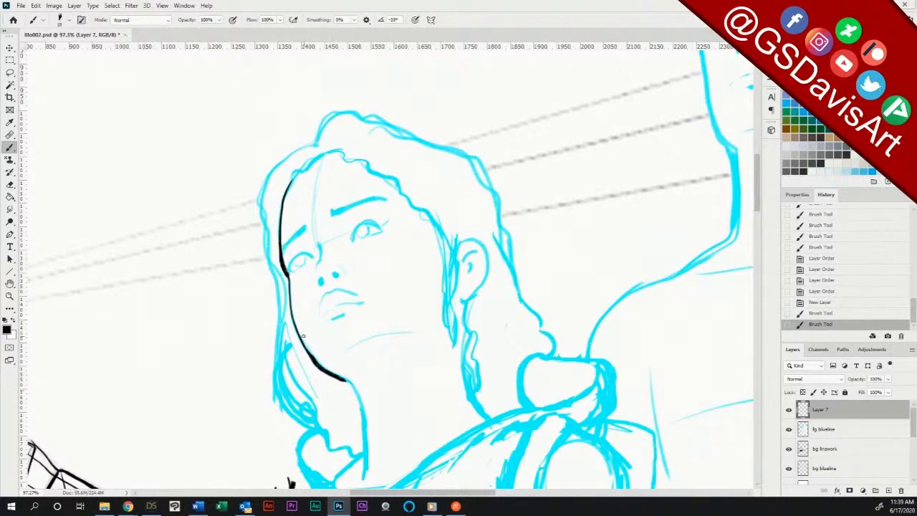
pyautogui.hotkey('ctrl', 'z')
pyautogui.moveTo(289, 277)
pyautogui.mouseDown()
pyautogui.moveTo(301, 342)
pyautogui.moveTo(350, 382)
pyautogui.mouseUp()
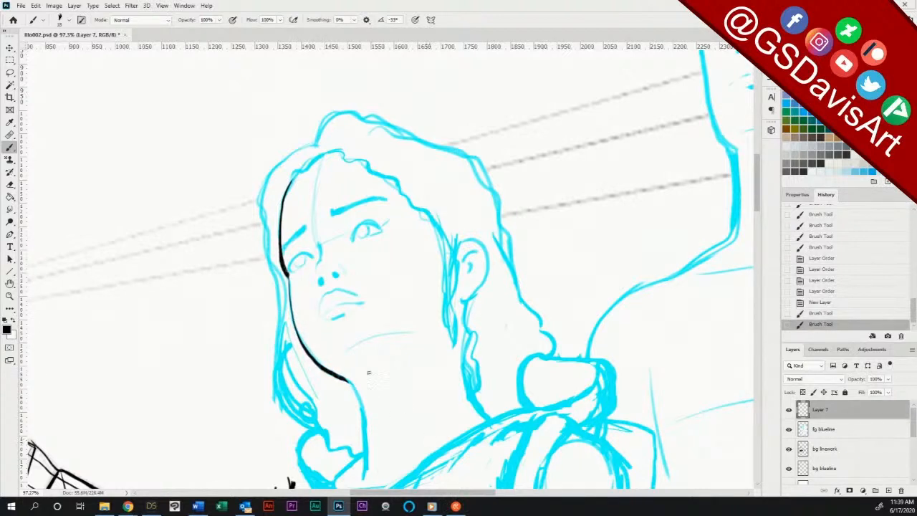
pyautogui.click(290, 275)
pyautogui.moveTo(290, 305); pyautogui.dragTo(304, 344)
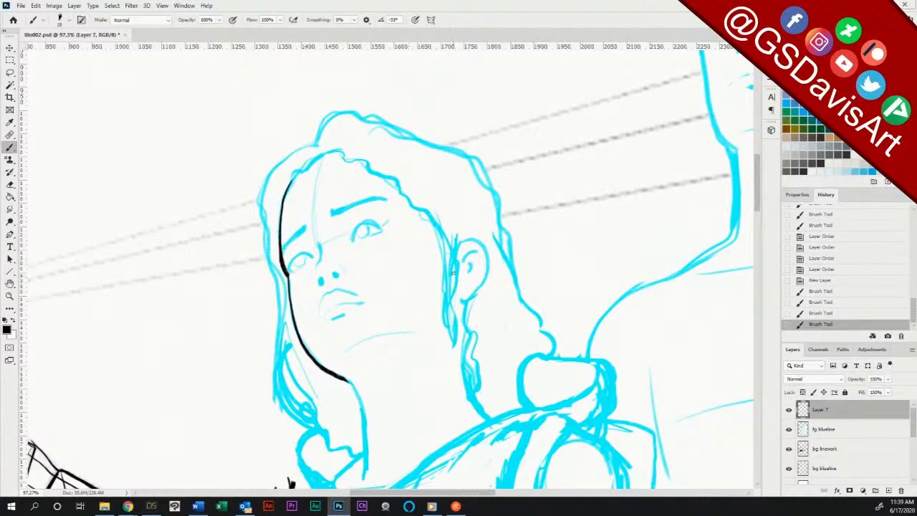
pyautogui.moveTo(448, 240)
pyautogui.mouseDown()
pyautogui.moveTo(453, 301)
pyautogui.moveTo(457, 248)
pyautogui.moveTo(457, 315)
pyautogui.moveTo(469, 327)
pyautogui.mouseUp()
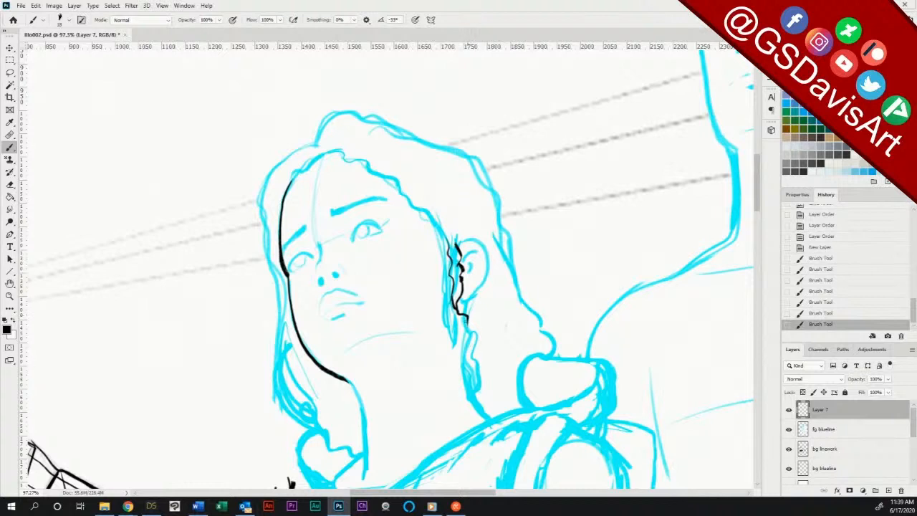
# Step: Ink the wavy hairline in black from the parting down to the ear, and close the forehead contour up to the parting
pyautogui.moveTo(453, 284); pyautogui.dragTo(453, 306)
pyautogui.moveTo(341, 154)
pyautogui.mouseDown()
pyautogui.moveTo(435, 208)
pyautogui.moveTo(448, 239)
pyautogui.mouseUp()
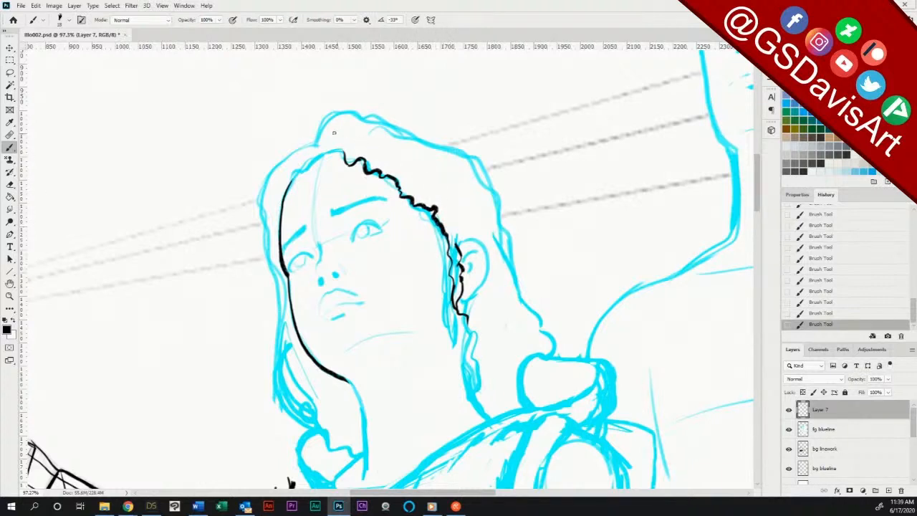
pyautogui.moveTo(307, 166)
pyautogui.mouseDown()
pyautogui.moveTo(282, 200)
pyautogui.moveTo(313, 162)
pyautogui.moveTo(344, 150)
pyautogui.moveTo(335, 150)
pyautogui.mouseUp()
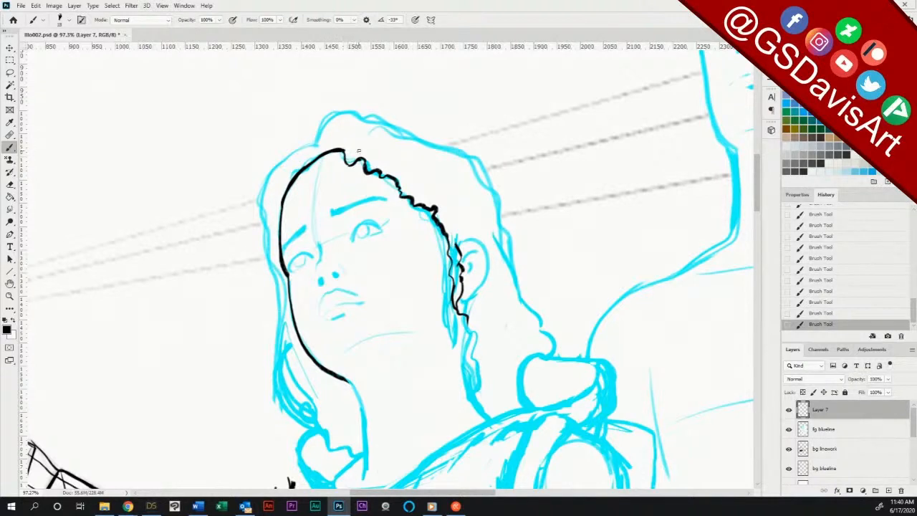
# Step: Ink the wavy outer silhouette of the woman's hair from the far collar over the crown down to the near collar
pyautogui.moveTo(268, 173)
pyautogui.mouseDown()
pyautogui.moveTo(253, 196)
pyautogui.moveTo(283, 298)
pyautogui.moveTo(268, 380)
pyautogui.mouseUp()
pyautogui.moveTo(275, 343)
pyautogui.mouseDown()
pyautogui.moveTo(274, 398)
pyautogui.moveTo(306, 404)
pyautogui.moveTo(306, 431)
pyautogui.moveTo(323, 425)
pyautogui.moveTo(331, 444)
pyautogui.moveTo(362, 456)
pyautogui.mouseUp()
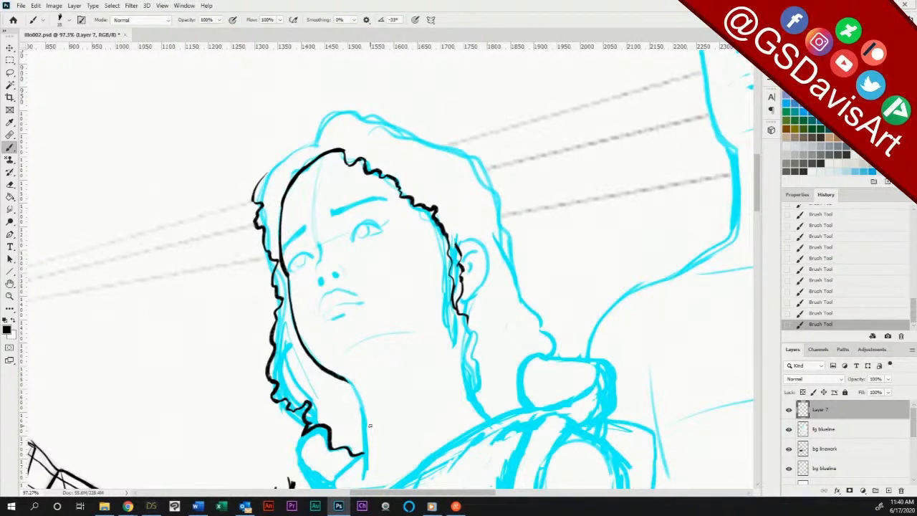
pyautogui.moveTo(267, 177)
pyautogui.mouseDown()
pyautogui.moveTo(276, 153)
pyautogui.moveTo(317, 142)
pyautogui.moveTo(321, 115)
pyautogui.moveTo(337, 107)
pyautogui.moveTo(352, 101)
pyautogui.moveTo(408, 117)
pyautogui.mouseUp()
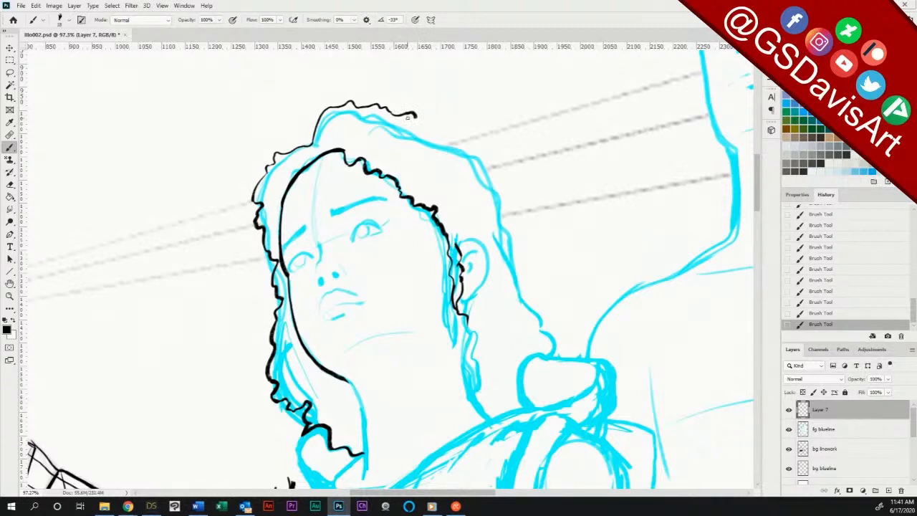
pyautogui.moveTo(417, 114); pyautogui.dragTo(447, 134)
pyautogui.moveTo(447, 131)
pyautogui.mouseDown()
pyautogui.moveTo(478, 149)
pyautogui.moveTo(477, 163)
pyautogui.moveTo(501, 192)
pyautogui.moveTo(500, 226)
pyautogui.moveTo(513, 233)
pyautogui.moveTo(517, 271)
pyautogui.moveTo(536, 288)
pyautogui.moveTo(564, 356)
pyautogui.mouseUp()
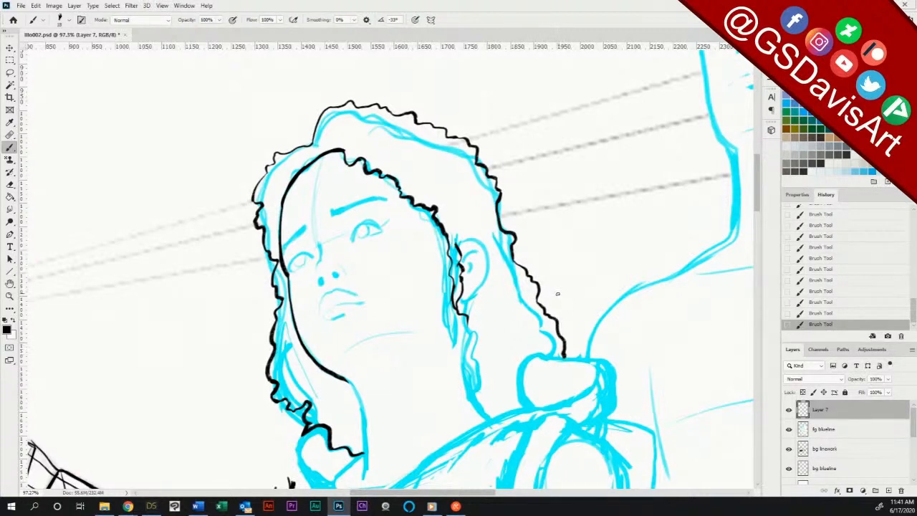
# Step: Ink the back edge of the near collar's opening and the wavy hair edge running down beside the neck
pyautogui.moveTo(522, 387)
pyautogui.mouseDown()
pyautogui.moveTo(535, 357)
pyautogui.moveTo(566, 361)
pyautogui.mouseUp()
pyautogui.moveTo(522, 382); pyautogui.dragTo(534, 407)
pyautogui.moveTo(468, 322)
pyautogui.mouseDown()
pyautogui.moveTo(478, 338)
pyautogui.moveTo(471, 330)
pyautogui.moveTo(476, 403)
pyautogui.moveTo(490, 418)
pyautogui.mouseUp()
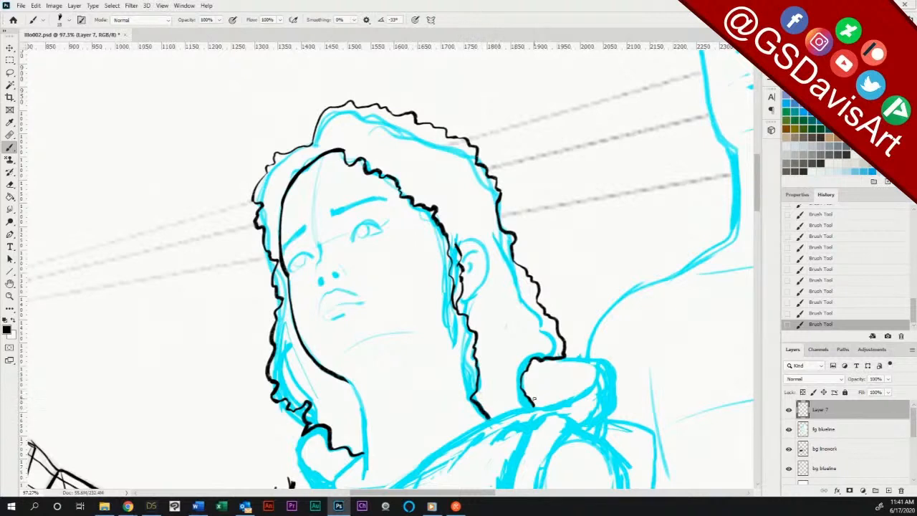
# Step: Ink the outer curve of the woman's ear and the far side of her neck with a thickened line
pyautogui.moveTo(457, 248)
pyautogui.mouseDown()
pyautogui.moveTo(478, 237)
pyautogui.moveTo(486, 253)
pyautogui.moveTo(480, 286)
pyautogui.moveTo(459, 303)
pyautogui.mouseUp()
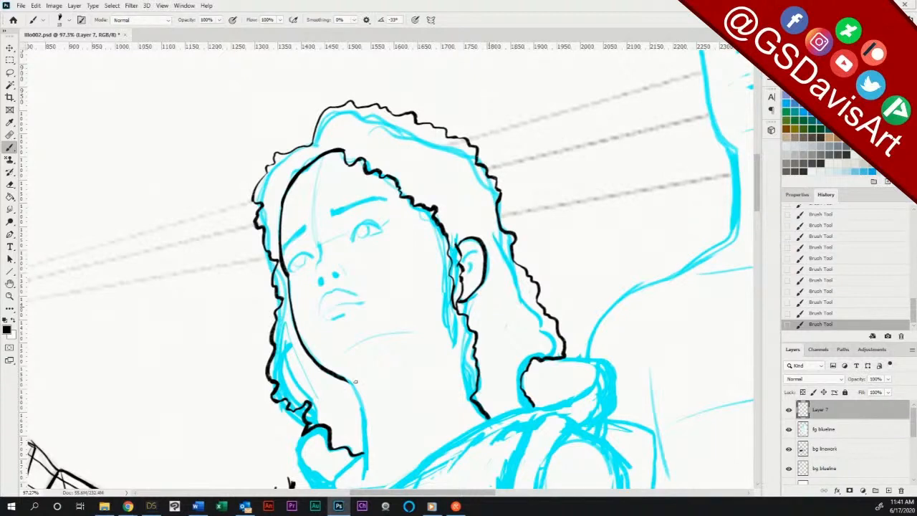
pyautogui.moveTo(348, 379)
pyautogui.mouseDown()
pyautogui.moveTo(368, 462)
pyautogui.moveTo(351, 382)
pyautogui.moveTo(366, 442)
pyautogui.mouseUp()
pyautogui.moveTo(361, 406); pyautogui.dragTo(350, 385)
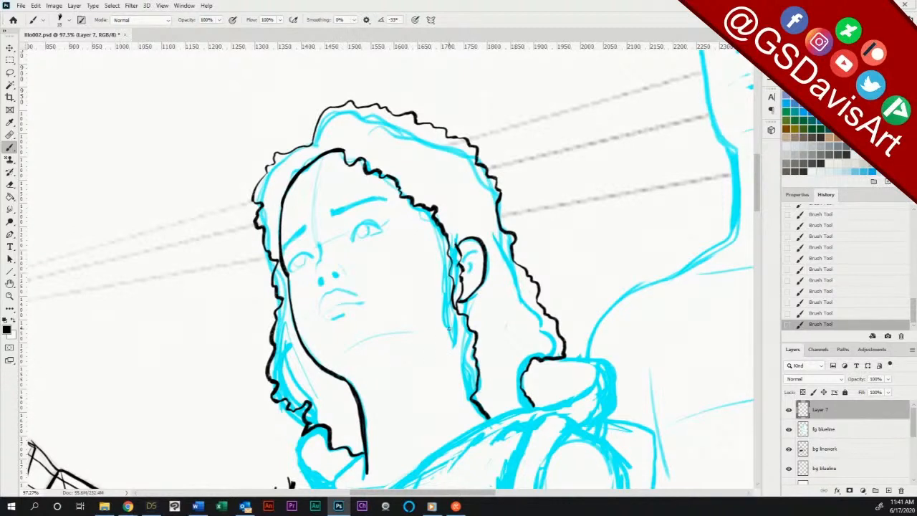
# Step: Ink the inner fold of the ear, then erase and redraw the wavy hair edge just below the earlobe
pyautogui.moveTo(478, 242); pyautogui.dragTo(466, 272)
pyautogui.press('e')
pyautogui.moveTo(465, 331)
pyautogui.mouseDown()
pyautogui.moveTo(459, 310)
pyautogui.moveTo(466, 326)
pyautogui.moveTo(469, 306)
pyautogui.moveTo(470, 330)
pyautogui.mouseUp()
pyautogui.click(10, 148)
pyautogui.click(476, 330)
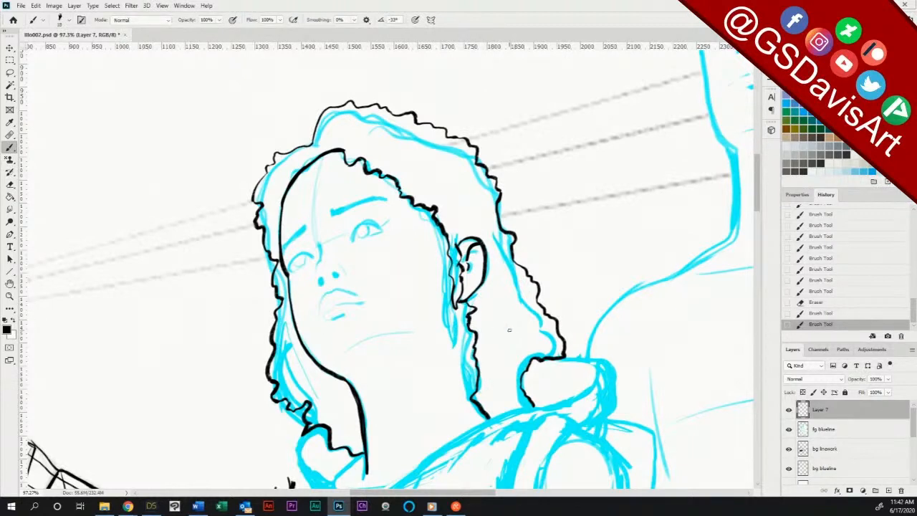
# Step: Ink the near collar's front and outer edges in black and add the shoulder line beneath it
pyautogui.moveTo(406, 479)
pyautogui.mouseDown()
pyautogui.moveTo(471, 428)
pyautogui.moveTo(600, 379)
pyautogui.mouseUp()
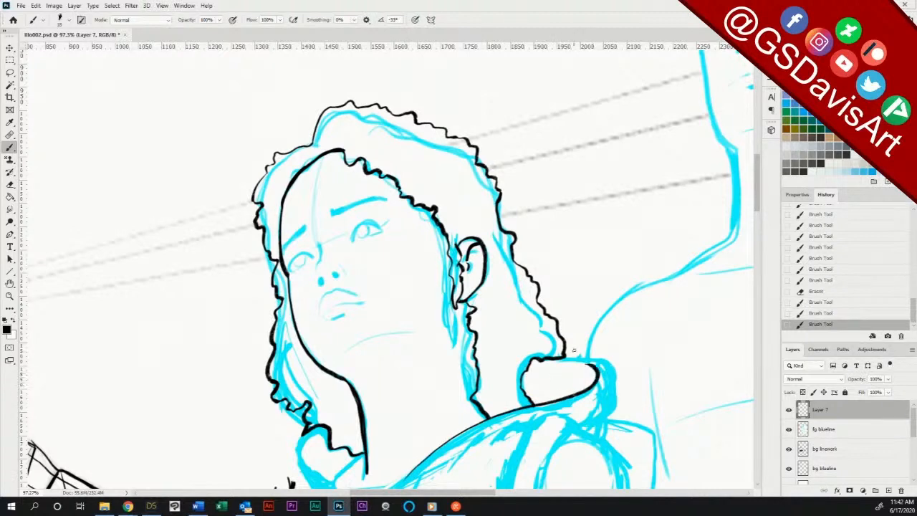
pyautogui.moveTo(563, 354)
pyautogui.mouseDown()
pyautogui.moveTo(613, 364)
pyautogui.moveTo(618, 387)
pyautogui.moveTo(604, 437)
pyautogui.mouseUp()
pyautogui.moveTo(612, 417); pyautogui.dragTo(606, 429)
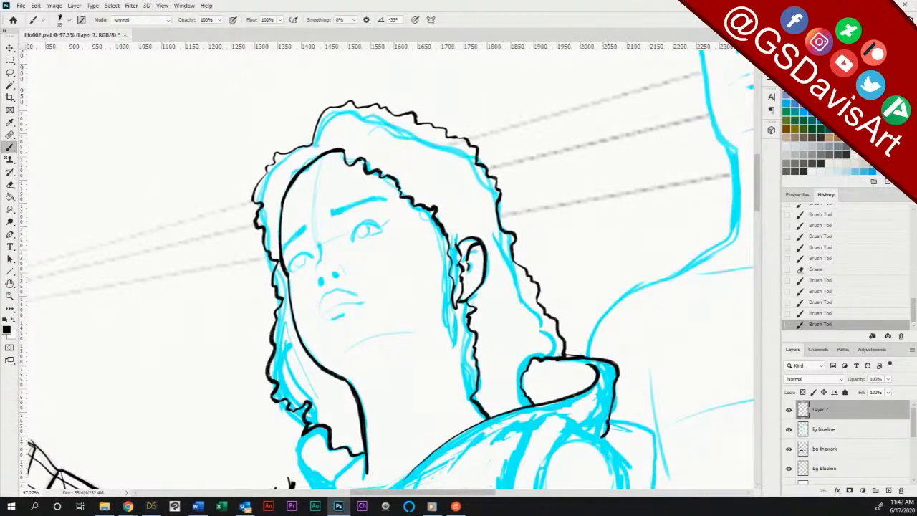
pyautogui.moveTo(615, 390); pyautogui.dragTo(606, 408)
pyautogui.moveTo(536, 428)
pyautogui.mouseDown()
pyautogui.moveTo(528, 430)
pyautogui.moveTo(557, 414)
pyautogui.moveTo(591, 414)
pyautogui.moveTo(577, 425)
pyautogui.moveTo(600, 435)
pyautogui.moveTo(571, 428)
pyautogui.moveTo(611, 446)
pyautogui.moveTo(631, 482)
pyautogui.mouseUp()
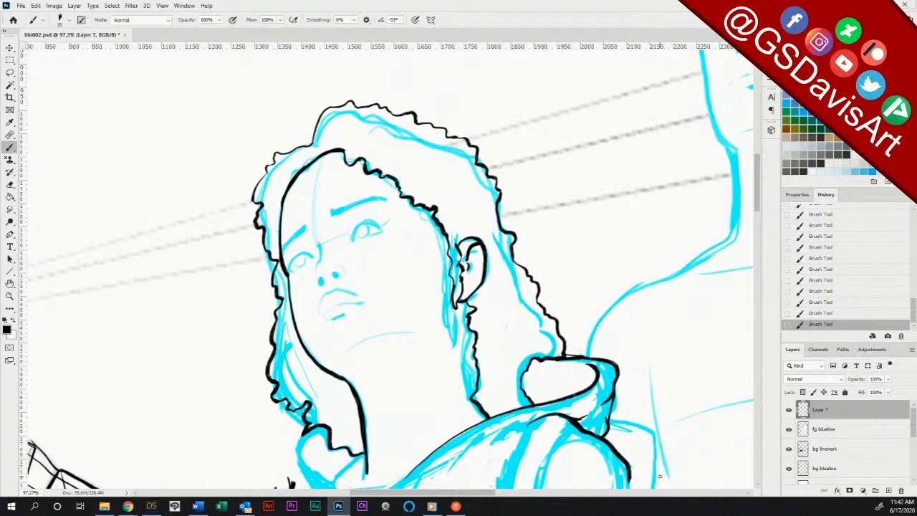
# Step: Ink the two curved edges of the band running from the near shoulder down between the torso and the arm
pyautogui.scroll(-5, 541, 243)
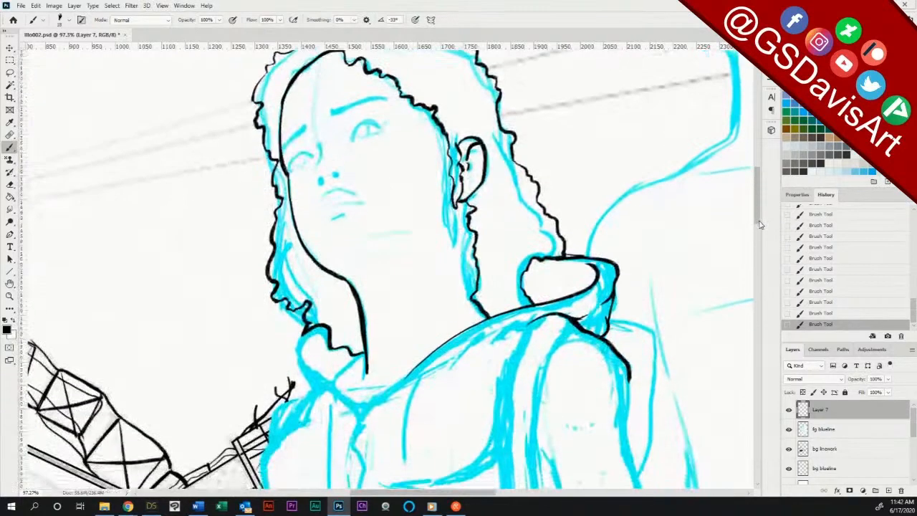
pyautogui.moveTo(530, 233)
pyautogui.mouseDown()
pyautogui.moveTo(506, 283)
pyautogui.moveTo(502, 328)
pyautogui.moveTo(502, 373)
pyautogui.moveTo(529, 477)
pyautogui.mouseUp()
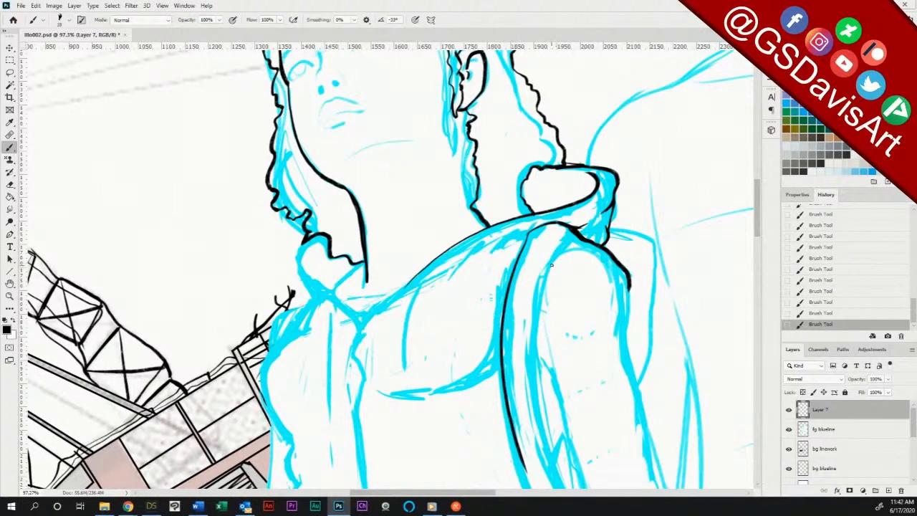
pyautogui.moveTo(584, 241)
pyautogui.mouseDown()
pyautogui.moveTo(541, 285)
pyautogui.moveTo(533, 331)
pyautogui.moveTo(536, 388)
pyautogui.moveTo(563, 480)
pyautogui.mouseUp()
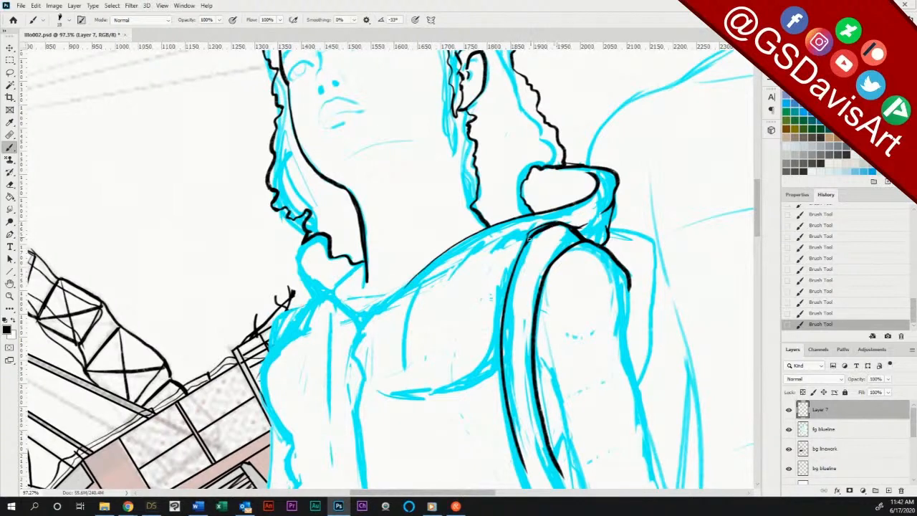
pyautogui.moveTo(531, 234); pyautogui.dragTo(549, 225)
# Step: Ink tapered shadow strokes along the near collar's lower edge, from the chest up to the shoulder
pyautogui.moveTo(500, 248)
pyautogui.mouseDown()
pyautogui.moveTo(487, 255)
pyautogui.moveTo(526, 233)
pyautogui.moveTo(478, 268)
pyautogui.moveTo(502, 247)
pyautogui.mouseUp()
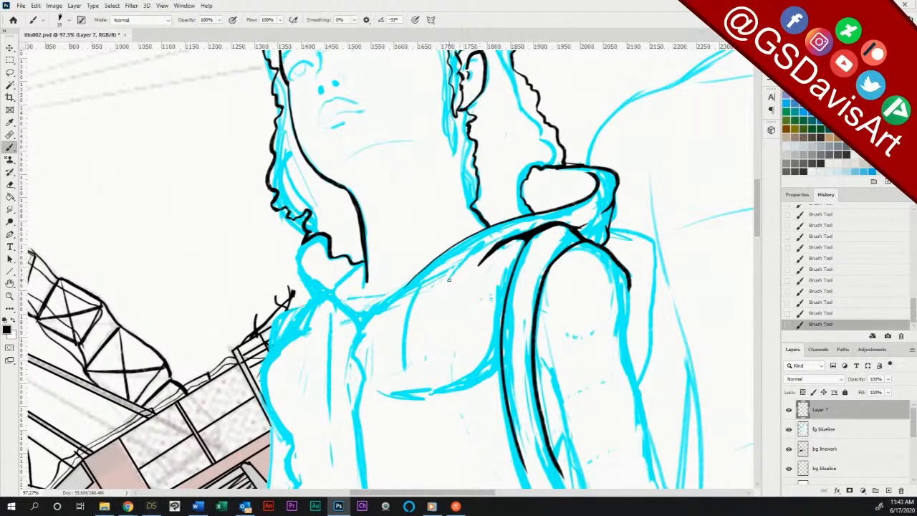
pyautogui.moveTo(450, 280); pyautogui.dragTo(471, 258)
pyautogui.moveTo(426, 284); pyautogui.dragTo(486, 248)
pyautogui.moveTo(419, 285); pyautogui.dragTo(455, 266)
pyautogui.moveTo(414, 288); pyautogui.dragTo(470, 258)
pyautogui.moveTo(566, 226)
pyautogui.mouseDown()
pyautogui.moveTo(601, 216)
pyautogui.moveTo(579, 229)
pyautogui.moveTo(600, 229)
pyautogui.moveTo(605, 244)
pyautogui.moveTo(600, 231)
pyautogui.moveTo(610, 210)
pyautogui.mouseUp()
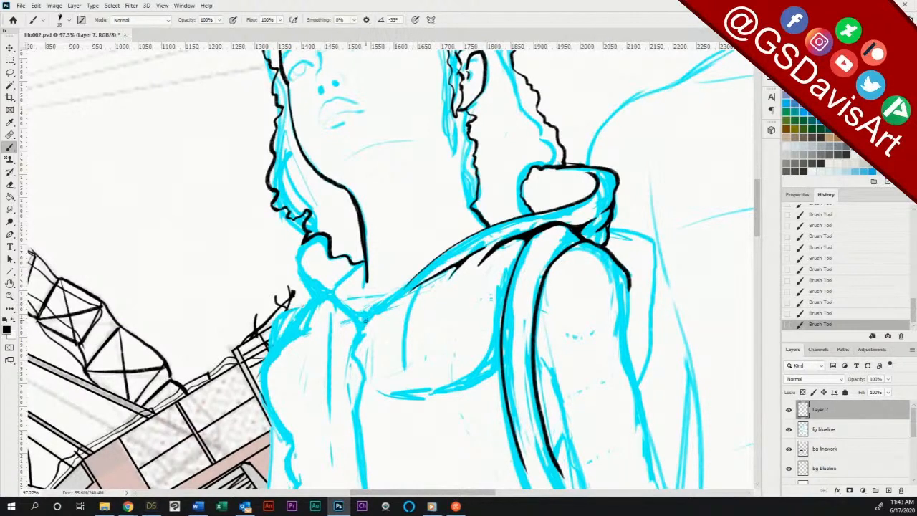
# Step: Extend the near collar's upper edge to its front point and ink the curved chest fold below it
pyautogui.moveTo(365, 323)
pyautogui.mouseDown()
pyautogui.moveTo(412, 278)
pyautogui.moveTo(374, 306)
pyautogui.mouseUp()
pyautogui.moveTo(426, 268); pyautogui.dragTo(452, 250)
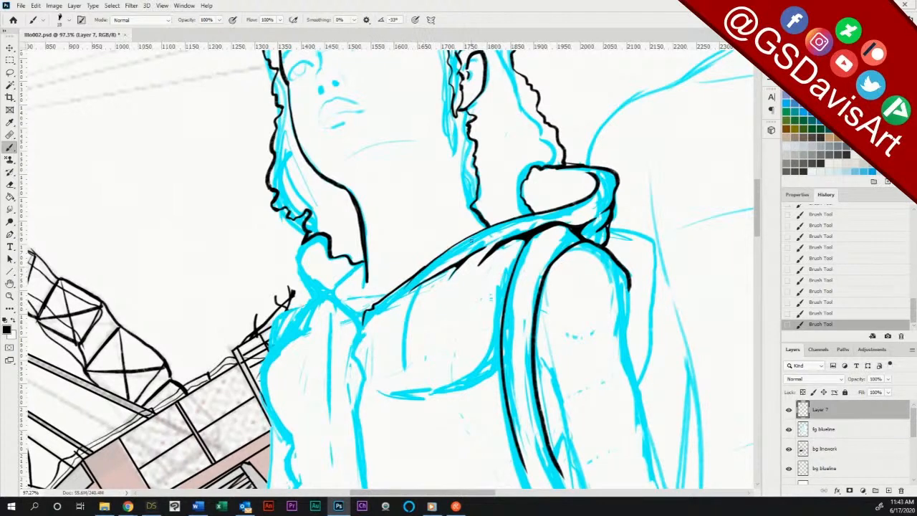
pyautogui.moveTo(384, 309)
pyautogui.mouseDown()
pyautogui.moveTo(377, 318)
pyautogui.moveTo(391, 304)
pyautogui.mouseUp()
pyautogui.moveTo(421, 288)
pyautogui.mouseDown()
pyautogui.moveTo(399, 366)
pyautogui.moveTo(403, 397)
pyautogui.moveTo(403, 344)
pyautogui.moveTo(425, 290)
pyautogui.mouseUp()
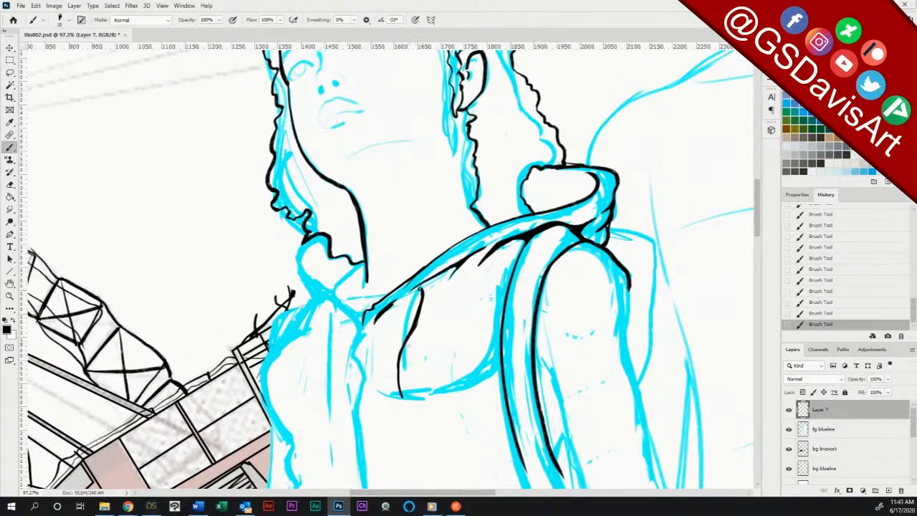
pyautogui.moveTo(400, 372); pyautogui.dragTo(399, 386)
# Step: Thicken the shoulder band's front edge with black wedges at the armpit and chest, and thicken its top at the shoulder
pyautogui.moveTo(515, 256)
pyautogui.mouseDown()
pyautogui.moveTo(502, 312)
pyautogui.moveTo(501, 286)
pyautogui.moveTo(494, 295)
pyautogui.mouseUp()
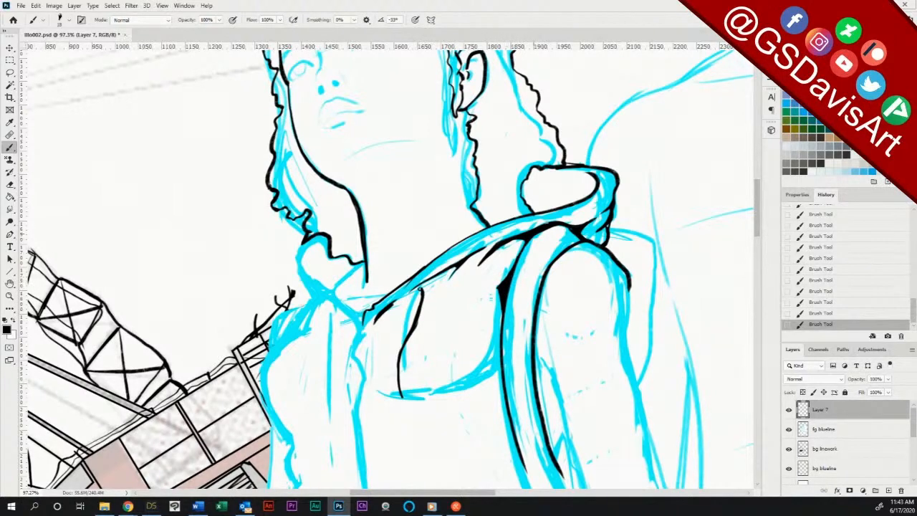
pyautogui.moveTo(499, 349); pyautogui.dragTo(505, 409)
pyautogui.moveTo(499, 360); pyautogui.dragTo(501, 390)
pyautogui.moveTo(499, 344)
pyautogui.mouseDown()
pyautogui.moveTo(497, 370)
pyautogui.moveTo(499, 348)
pyautogui.mouseUp()
pyautogui.moveTo(520, 262)
pyautogui.mouseDown()
pyautogui.moveTo(529, 245)
pyautogui.moveTo(570, 227)
pyautogui.moveTo(550, 229)
pyautogui.moveTo(568, 229)
pyautogui.mouseUp()
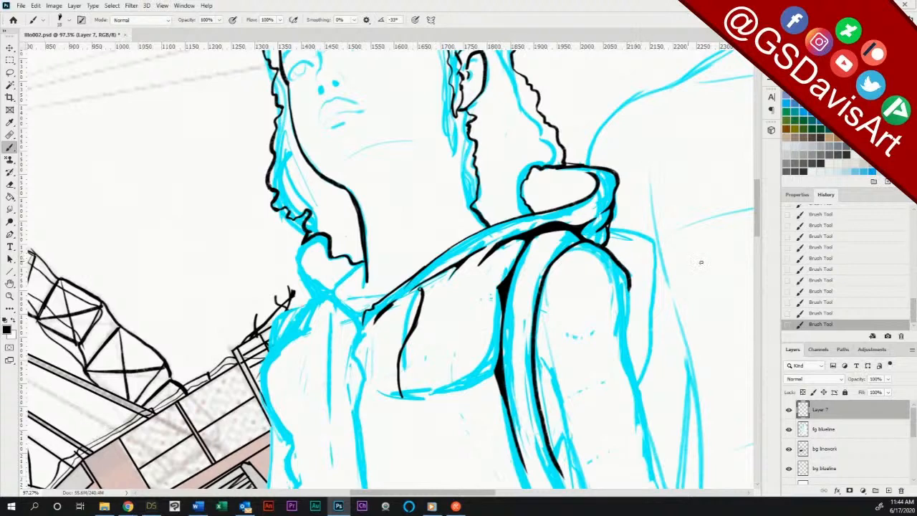
# Step: Thicken the curved chest fold and flick fine short strokes at its lower end
pyautogui.moveTo(756, 237); pyautogui.dragTo(761, 256)
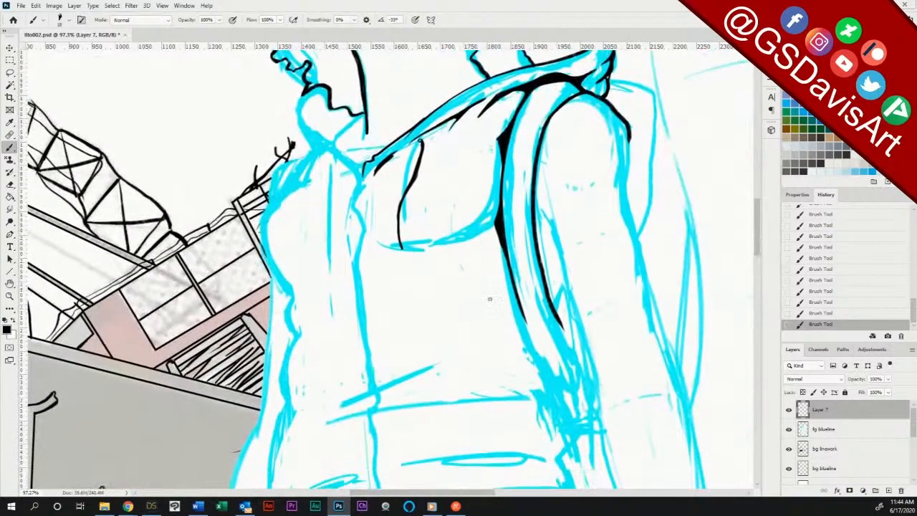
pyautogui.moveTo(403, 192)
pyautogui.mouseDown()
pyautogui.moveTo(400, 247)
pyautogui.moveTo(409, 186)
pyautogui.mouseUp()
pyautogui.moveTo(400, 246)
pyautogui.mouseDown()
pyautogui.moveTo(402, 264)
pyautogui.moveTo(403, 243)
pyautogui.mouseUp()
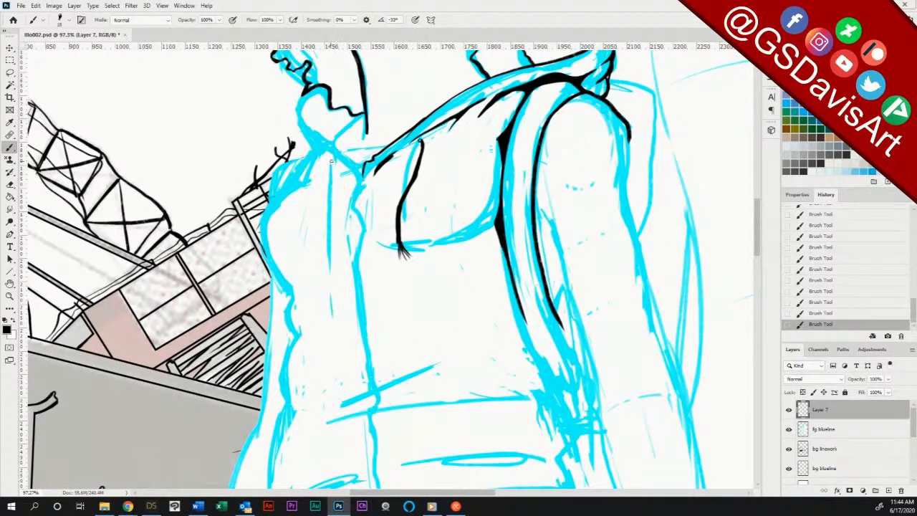
# Step: Ink the far collar with its inner folds, plus the jacket's far contour down to the waist and its creases
pyautogui.moveTo(305, 92)
pyautogui.mouseDown()
pyautogui.moveTo(295, 116)
pyautogui.moveTo(301, 142)
pyautogui.moveTo(354, 169)
pyautogui.moveTo(359, 188)
pyautogui.mouseUp()
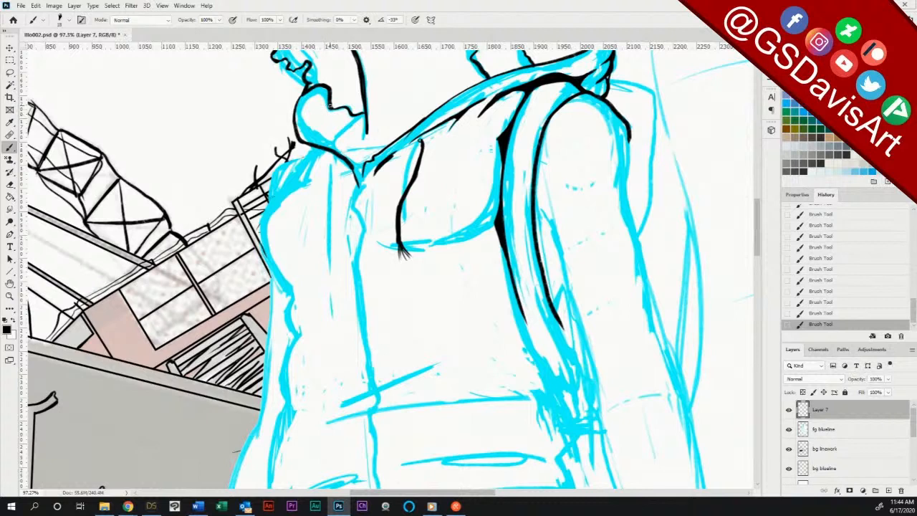
pyautogui.moveTo(330, 106)
pyautogui.mouseDown()
pyautogui.moveTo(313, 120)
pyautogui.moveTo(334, 132)
pyautogui.mouseUp()
pyautogui.moveTo(315, 99); pyautogui.dragTo(310, 117)
pyautogui.moveTo(271, 198)
pyautogui.mouseDown()
pyautogui.moveTo(272, 177)
pyautogui.moveTo(311, 146)
pyautogui.moveTo(330, 177)
pyautogui.moveTo(315, 229)
pyautogui.moveTo(322, 287)
pyautogui.moveTo(314, 215)
pyautogui.moveTo(270, 211)
pyautogui.moveTo(316, 173)
pyautogui.moveTo(279, 193)
pyautogui.moveTo(263, 247)
pyautogui.moveTo(287, 297)
pyautogui.moveTo(293, 339)
pyautogui.moveTo(281, 403)
pyautogui.mouseUp()
pyautogui.moveTo(294, 337)
pyautogui.mouseDown()
pyautogui.moveTo(313, 319)
pyautogui.moveTo(304, 327)
pyautogui.moveTo(310, 321)
pyautogui.moveTo(292, 295)
pyautogui.moveTo(288, 302)
pyautogui.mouseUp()
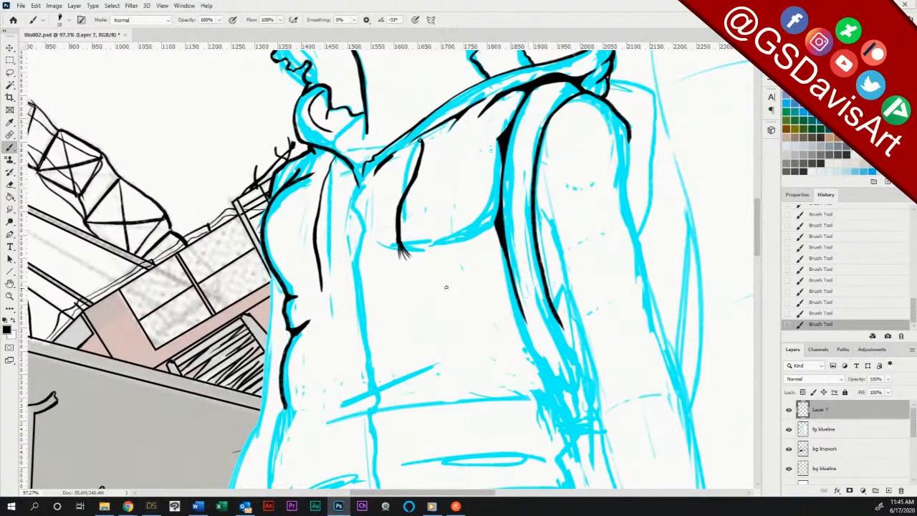
# Step: Ink a tapered crease across the near side of the waist and extend the torso's near edge downward
pyautogui.moveTo(436, 305)
pyautogui.mouseDown()
pyautogui.moveTo(521, 305)
pyautogui.moveTo(514, 285)
pyautogui.mouseUp()
pyautogui.moveTo(505, 305); pyautogui.dragTo(512, 273)
pyautogui.moveTo(505, 305)
pyautogui.mouseDown()
pyautogui.moveTo(527, 323)
pyautogui.moveTo(529, 313)
pyautogui.moveTo(513, 306)
pyautogui.moveTo(542, 352)
pyautogui.mouseUp()
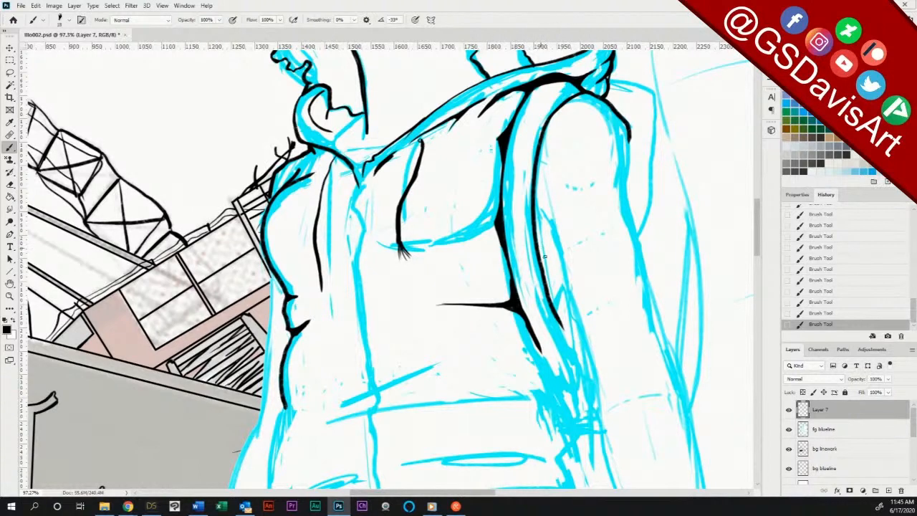
# Step: Ink the near sleeve's inner and outer edges, add an upper-arm fold, and fill the shadow beside the band black
pyautogui.moveTo(539, 245); pyautogui.dragTo(600, 454)
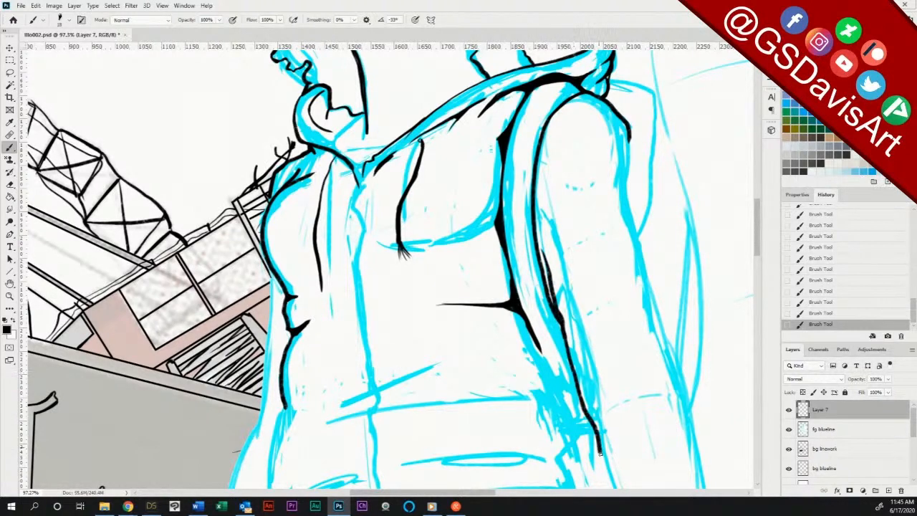
pyautogui.moveTo(629, 145)
pyautogui.mouseDown()
pyautogui.moveTo(625, 180)
pyautogui.moveTo(699, 455)
pyautogui.mouseUp()
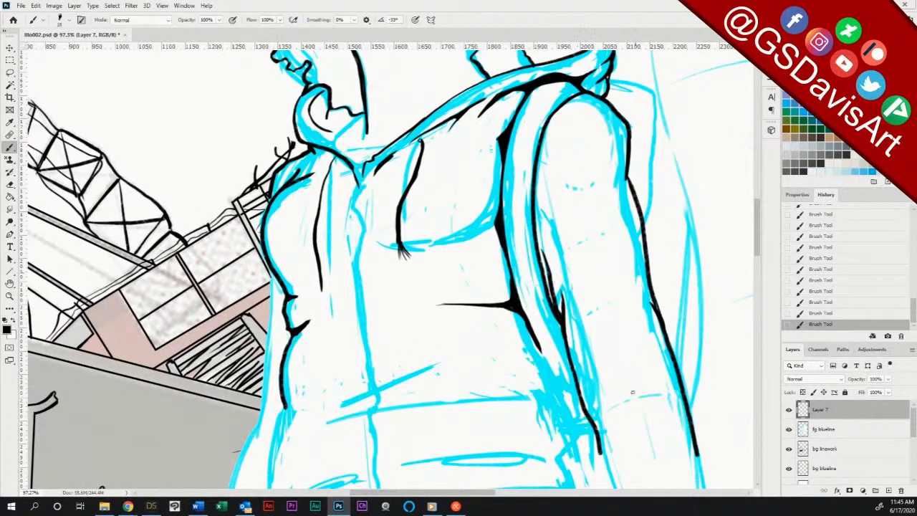
pyautogui.moveTo(621, 186); pyautogui.dragTo(618, 234)
pyautogui.moveTo(543, 250); pyautogui.dragTo(554, 302)
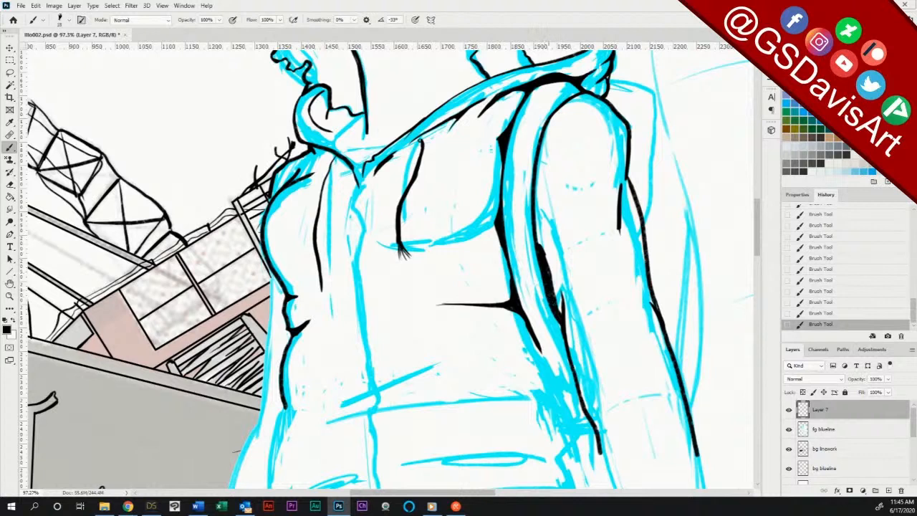
pyautogui.moveTo(538, 228); pyautogui.dragTo(568, 311)
# Step: Ink the jacket's hem with its far lower corner, and join the near waist contour down to it
pyautogui.scroll(-5, 664, 296)
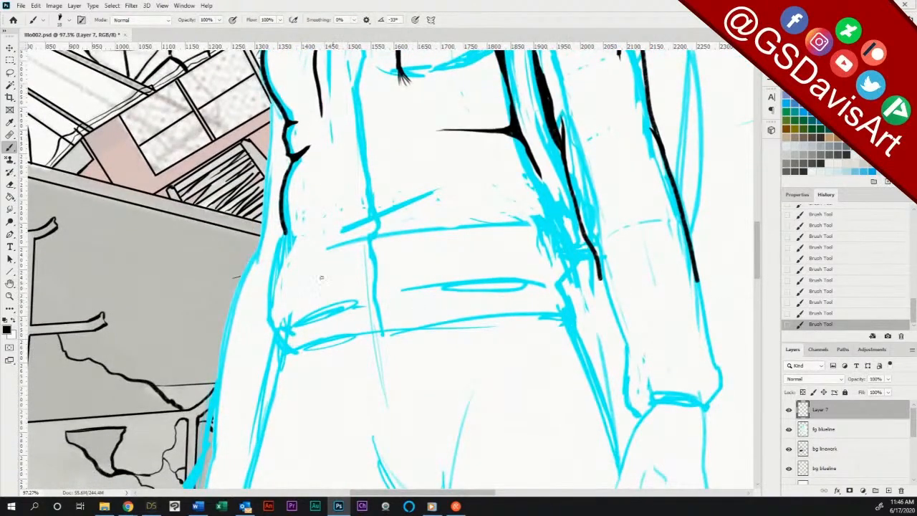
pyautogui.moveTo(294, 223)
pyautogui.mouseDown()
pyautogui.moveTo(270, 316)
pyautogui.moveTo(285, 328)
pyautogui.moveTo(279, 263)
pyautogui.moveTo(293, 222)
pyautogui.mouseUp()
pyautogui.moveTo(286, 328)
pyautogui.mouseDown()
pyautogui.moveTo(338, 311)
pyautogui.moveTo(288, 330)
pyautogui.moveTo(281, 359)
pyautogui.moveTo(380, 331)
pyautogui.moveTo(566, 320)
pyautogui.moveTo(493, 318)
pyautogui.mouseUp()
pyautogui.moveTo(565, 292)
pyautogui.mouseDown()
pyautogui.moveTo(566, 320)
pyautogui.moveTo(562, 281)
pyautogui.moveTo(572, 271)
pyautogui.mouseUp()
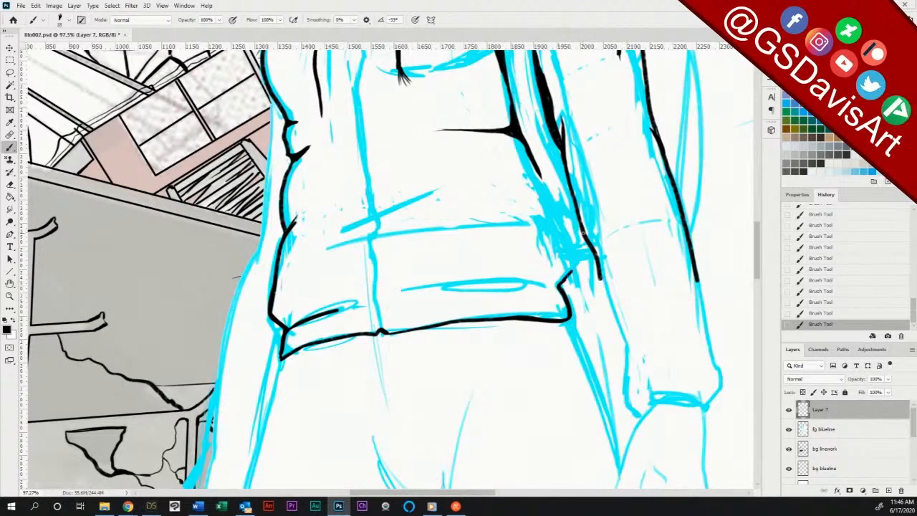
pyautogui.moveTo(538, 172)
pyautogui.mouseDown()
pyautogui.moveTo(573, 230)
pyautogui.moveTo(577, 258)
pyautogui.moveTo(571, 277)
pyautogui.moveTo(545, 287)
pyautogui.moveTo(532, 284)
pyautogui.moveTo(571, 274)
pyautogui.moveTo(515, 281)
pyautogui.moveTo(553, 287)
pyautogui.mouseUp()
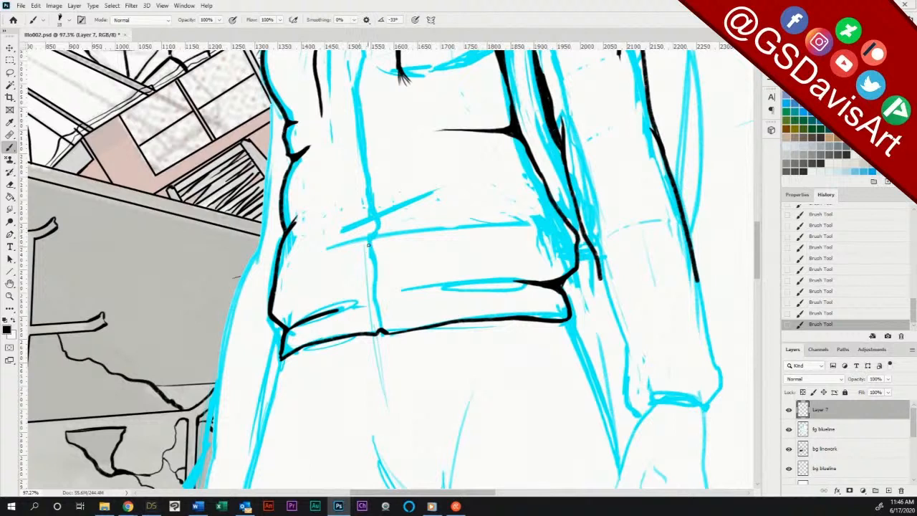
# Step: Ink the jacket's front opening up from the hem and the tapered creases crossing it at the waist
pyautogui.moveTo(369, 245)
pyautogui.mouseDown()
pyautogui.moveTo(379, 331)
pyautogui.moveTo(378, 276)
pyautogui.moveTo(382, 331)
pyautogui.mouseUp()
pyautogui.moveTo(371, 245); pyautogui.dragTo(372, 198)
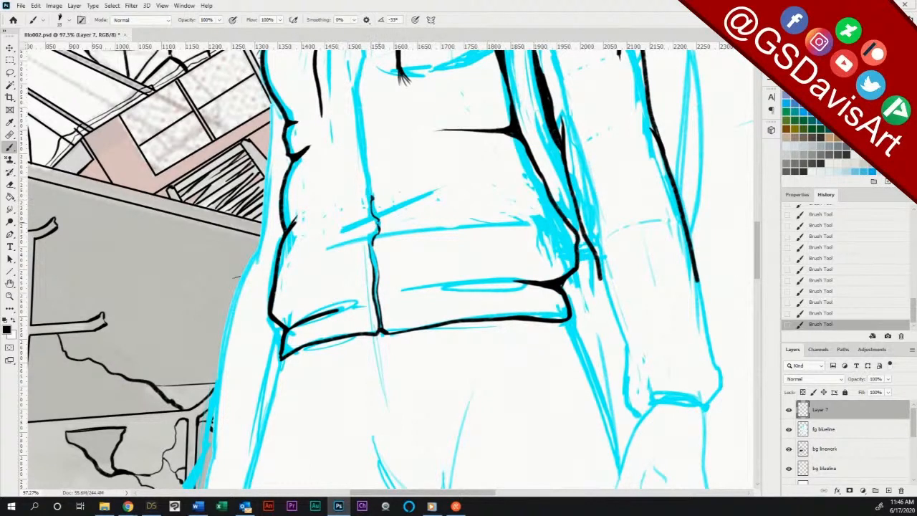
pyautogui.moveTo(334, 234); pyautogui.dragTo(471, 172)
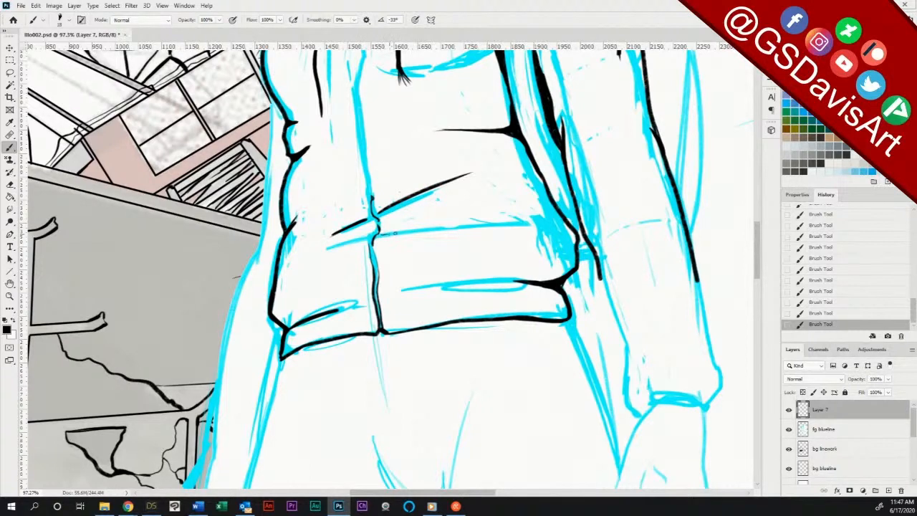
pyautogui.moveTo(379, 233); pyautogui.dragTo(493, 221)
pyautogui.moveTo(328, 248)
pyautogui.mouseDown()
pyautogui.moveTo(361, 239)
pyautogui.moveTo(322, 250)
pyautogui.mouseUp()
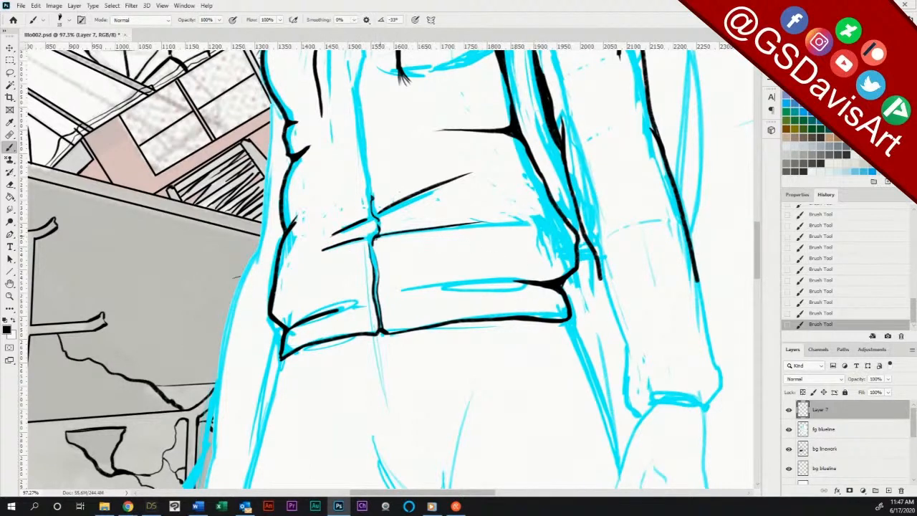
# Step: Thicken and lengthen the lower waist crease toward the near side, and add a short fold at the jacket's near waist edge
pyautogui.moveTo(378, 236); pyautogui.dragTo(497, 221)
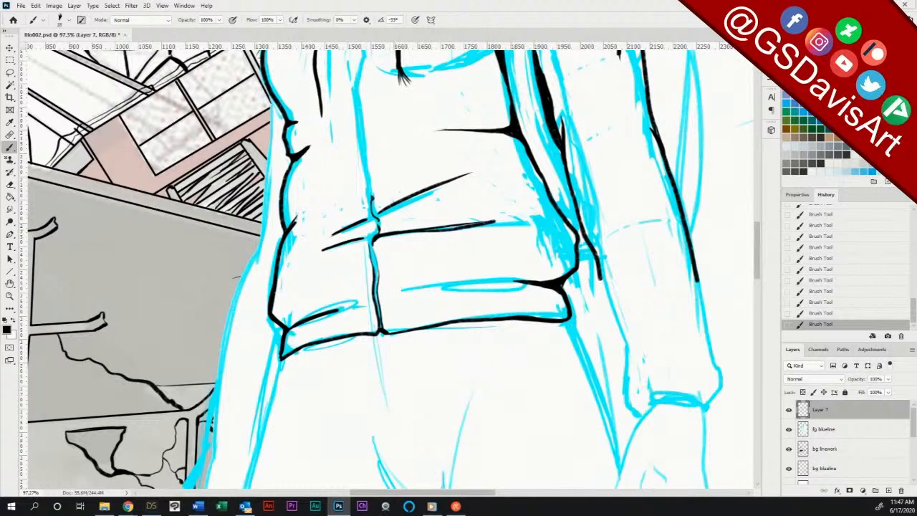
pyautogui.moveTo(429, 231)
pyautogui.mouseDown()
pyautogui.moveTo(530, 219)
pyautogui.moveTo(512, 220)
pyautogui.mouseUp()
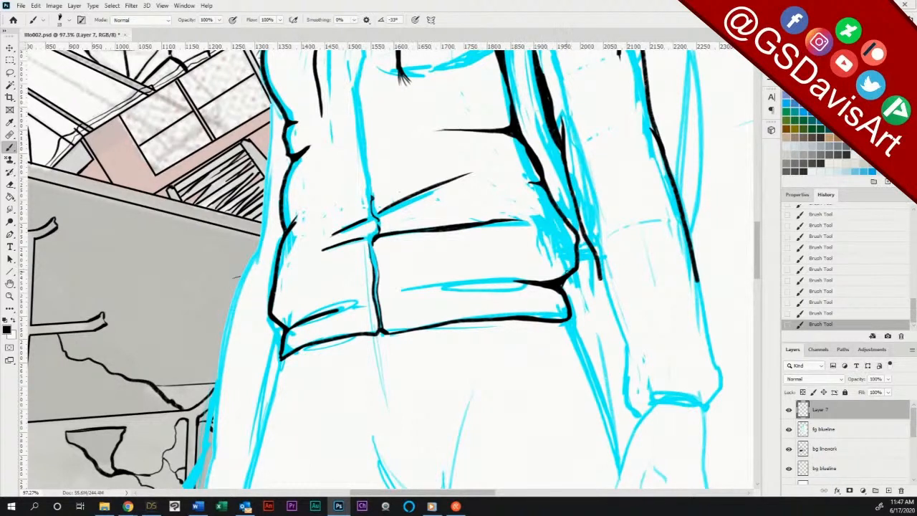
pyautogui.hotkey('ctrl', '-')
pyautogui.hotkey('ctrl', '-')
pyautogui.hotkey('ctrl', '-')
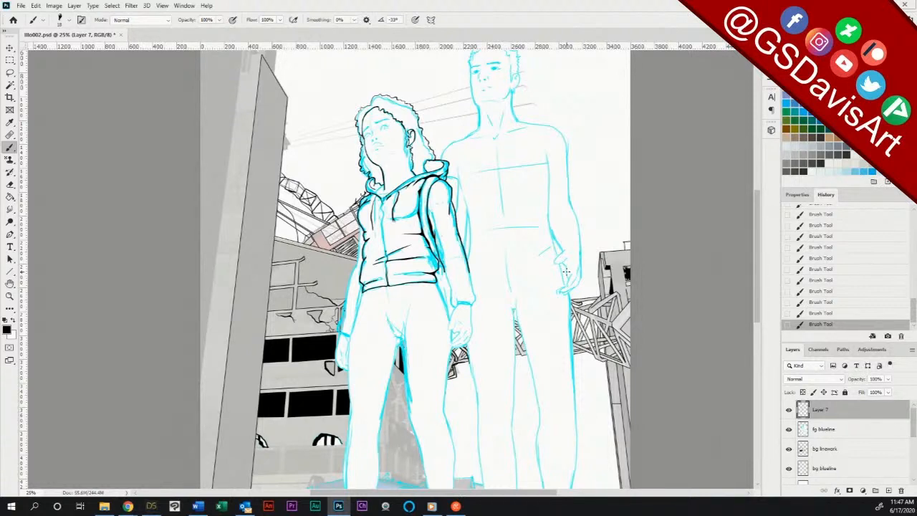
# Step: Ink both of the woman's eyebrows as thick black tapered shapes, squaring off the near brow's inner end
pyautogui.hotkey('ctrl', '+')
pyautogui.hotkey('ctrl', '+')
pyautogui.hotkey('ctrl', '+')
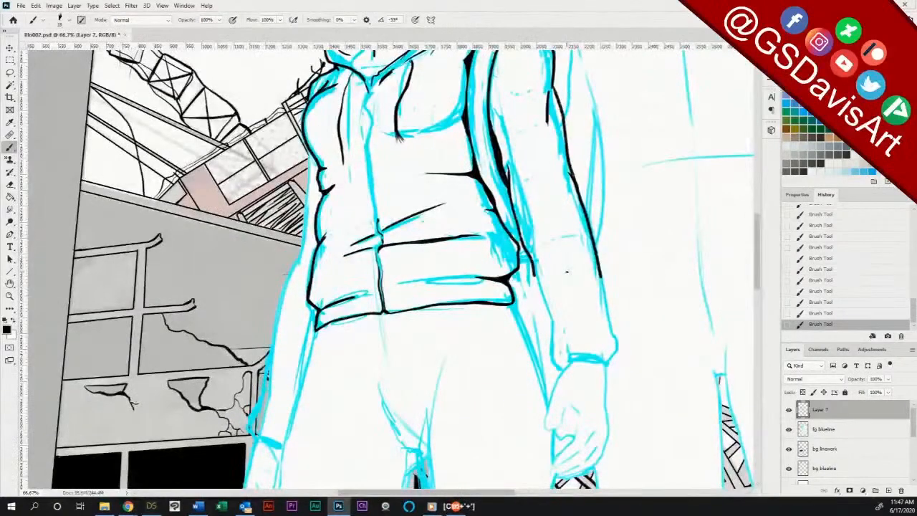
pyautogui.moveTo(448, 165); pyautogui.dragTo(515, 351)
pyautogui.hotkey('ctrl', '+')
pyautogui.hotkey('ctrl', '+')
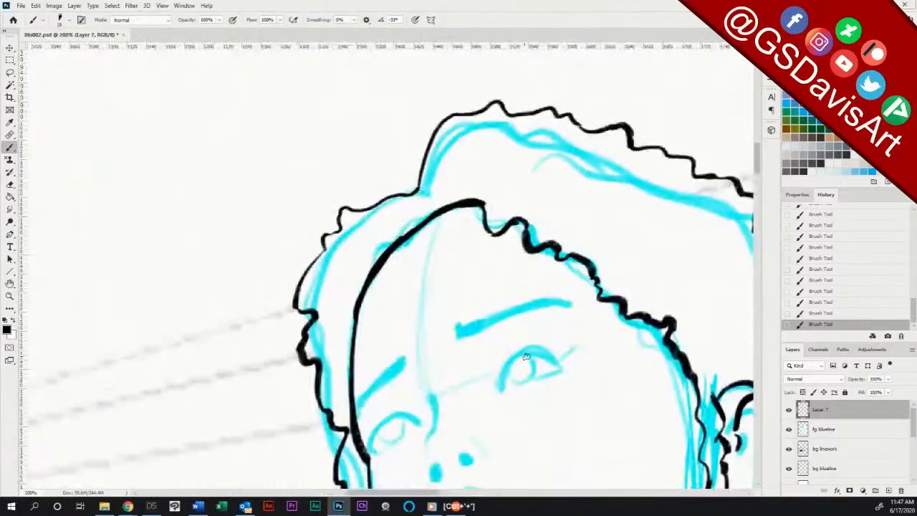
pyautogui.moveTo(574, 390); pyautogui.dragTo(518, 239)
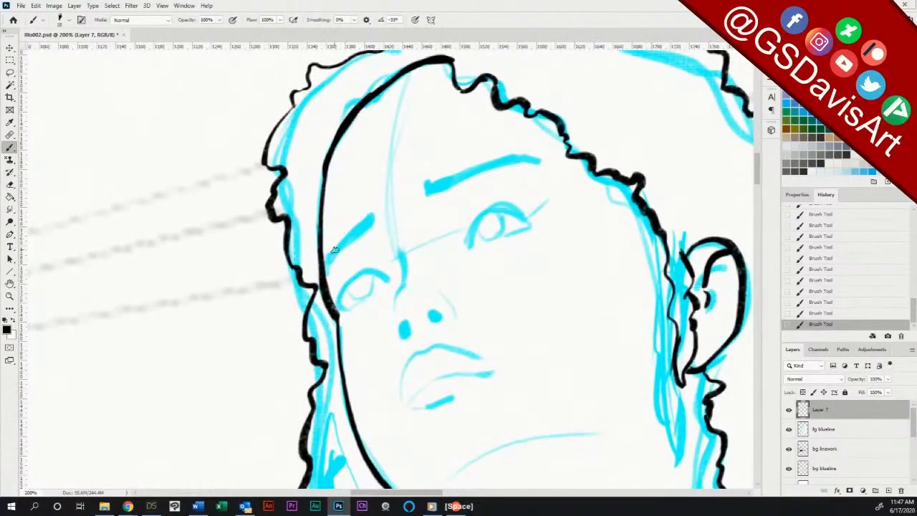
pyautogui.moveTo(324, 258)
pyautogui.mouseDown()
pyautogui.moveTo(370, 208)
pyautogui.moveTo(326, 271)
pyautogui.moveTo(342, 238)
pyautogui.moveTo(365, 222)
pyautogui.mouseUp()
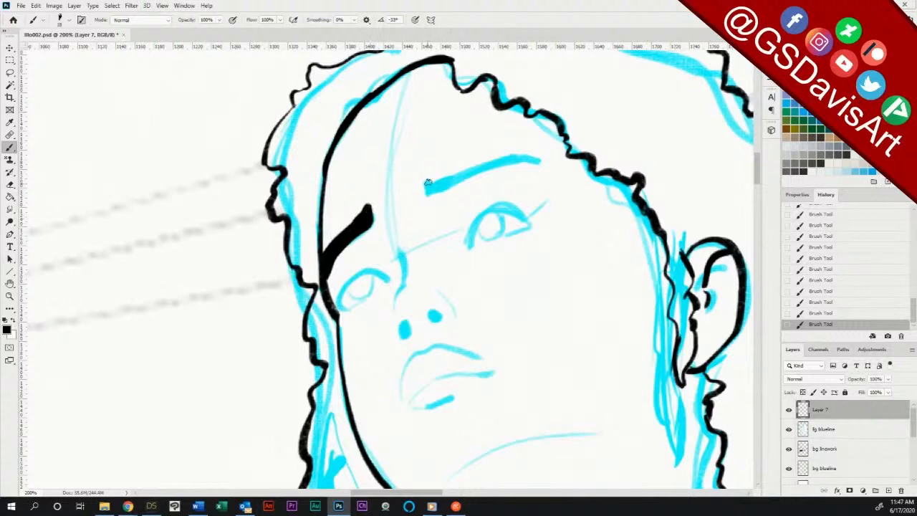
pyautogui.moveTo(428, 183)
pyautogui.mouseDown()
pyautogui.moveTo(509, 155)
pyautogui.moveTo(430, 188)
pyautogui.moveTo(520, 153)
pyautogui.moveTo(536, 152)
pyautogui.moveTo(507, 161)
pyautogui.moveTo(541, 156)
pyautogui.moveTo(430, 192)
pyautogui.mouseUp()
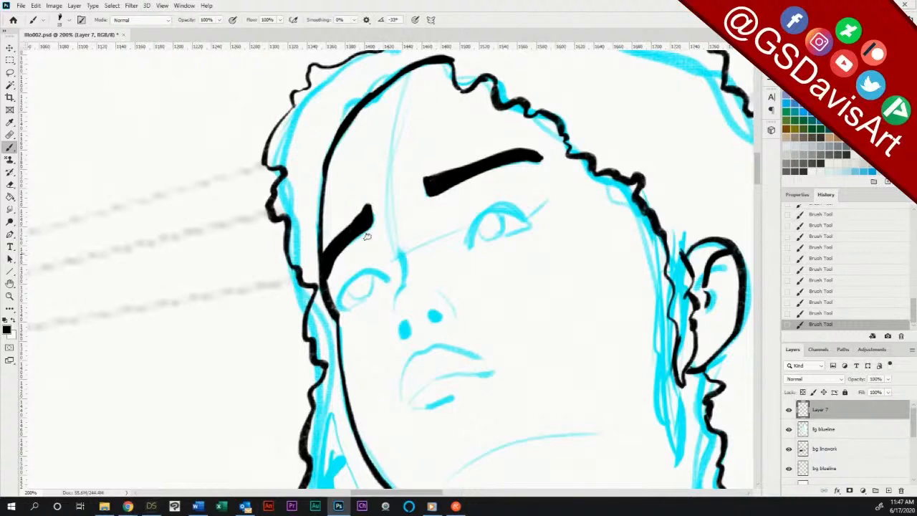
pyautogui.moveTo(414, 184)
pyautogui.mouseDown()
pyautogui.moveTo(438, 195)
pyautogui.moveTo(419, 181)
pyautogui.mouseUp()
# Step: Ink the woman's nose with a short bridge line, the tip's contour and curves for both nostril wings
pyautogui.moveTo(398, 249)
pyautogui.mouseDown()
pyautogui.moveTo(403, 280)
pyautogui.moveTo(397, 245)
pyautogui.mouseUp()
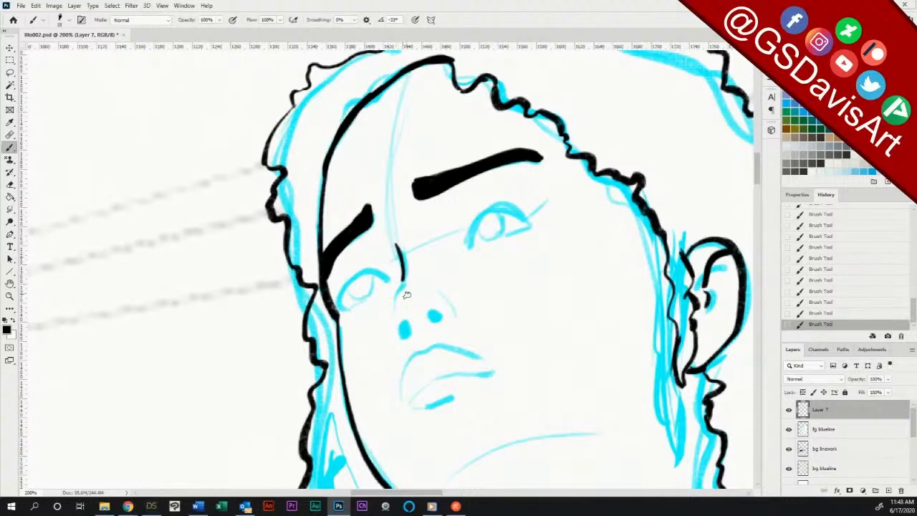
pyautogui.moveTo(396, 290)
pyautogui.mouseDown()
pyautogui.moveTo(407, 282)
pyautogui.moveTo(393, 309)
pyautogui.mouseUp()
pyautogui.moveTo(446, 294); pyautogui.dragTo(456, 314)
pyautogui.moveTo(387, 321); pyautogui.dragTo(389, 342)
# Step: Erase the far nostril wing's stroke, redraw it in black and fill in both nostrils
pyautogui.click(10, 184)
pyautogui.moveTo(390, 327)
pyautogui.mouseDown()
pyautogui.moveTo(384, 317)
pyautogui.moveTo(389, 341)
pyautogui.mouseUp()
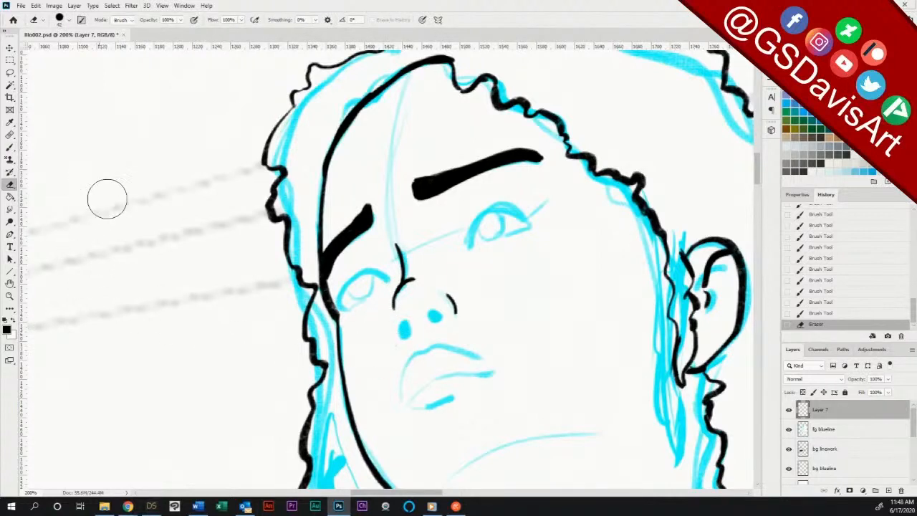
pyautogui.moveTo(379, 375)
pyautogui.mouseDown()
pyautogui.moveTo(350, 416)
pyautogui.moveTo(313, 426)
pyautogui.mouseUp()
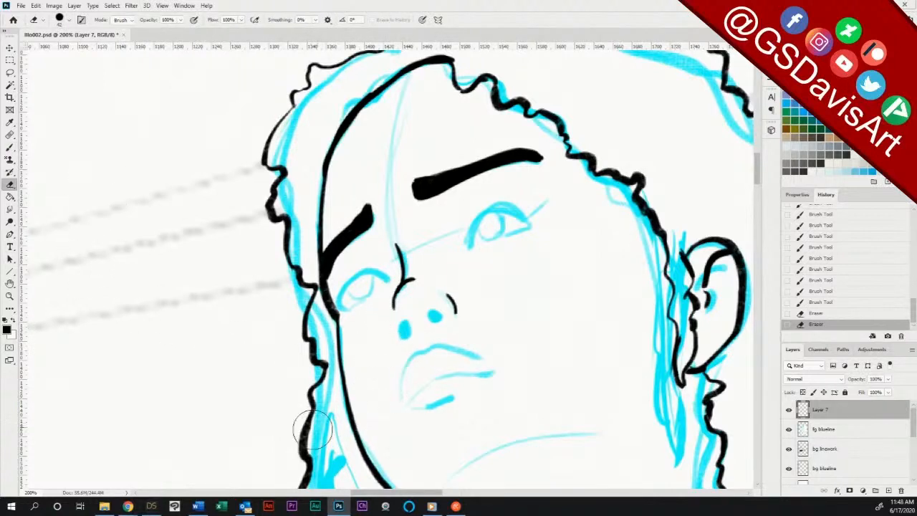
pyautogui.click(10, 147)
pyautogui.moveTo(391, 329)
pyautogui.mouseDown()
pyautogui.moveTo(391, 339)
pyautogui.moveTo(392, 318)
pyautogui.moveTo(395, 337)
pyautogui.moveTo(439, 314)
pyautogui.mouseUp()
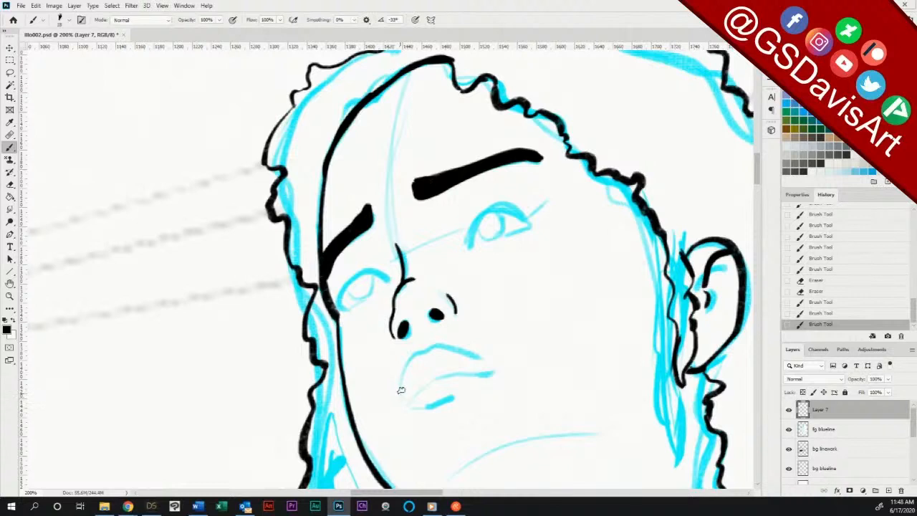
# Step: Ink the upper lip's contour from the far mouth corner to the near one, erasing and redrawing the part past the peak
pyautogui.moveTo(401, 392)
pyautogui.mouseDown()
pyautogui.moveTo(412, 357)
pyautogui.moveTo(453, 353)
pyautogui.mouseUp()
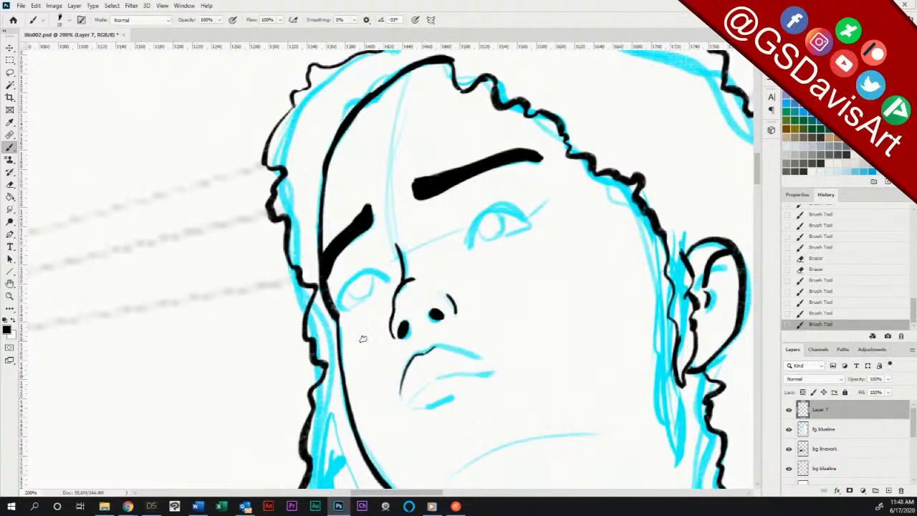
pyautogui.click(10, 186)
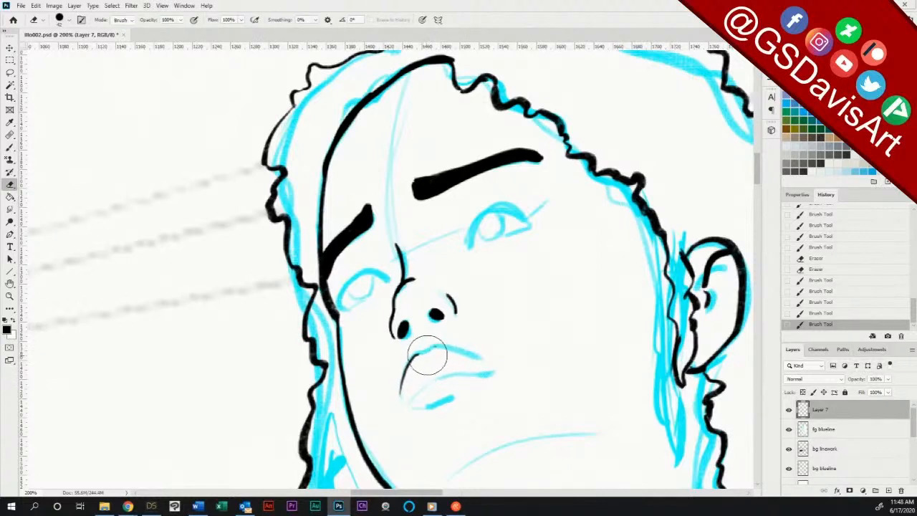
pyautogui.moveTo(432, 351); pyautogui.dragTo(455, 353)
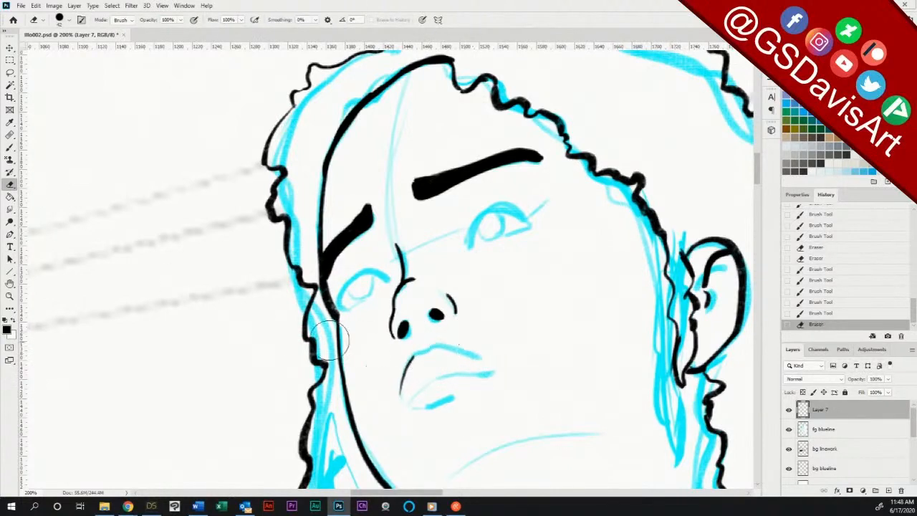
pyautogui.click(10, 147)
pyautogui.moveTo(415, 355)
pyautogui.mouseDown()
pyautogui.moveTo(441, 346)
pyautogui.moveTo(496, 360)
pyautogui.mouseUp()
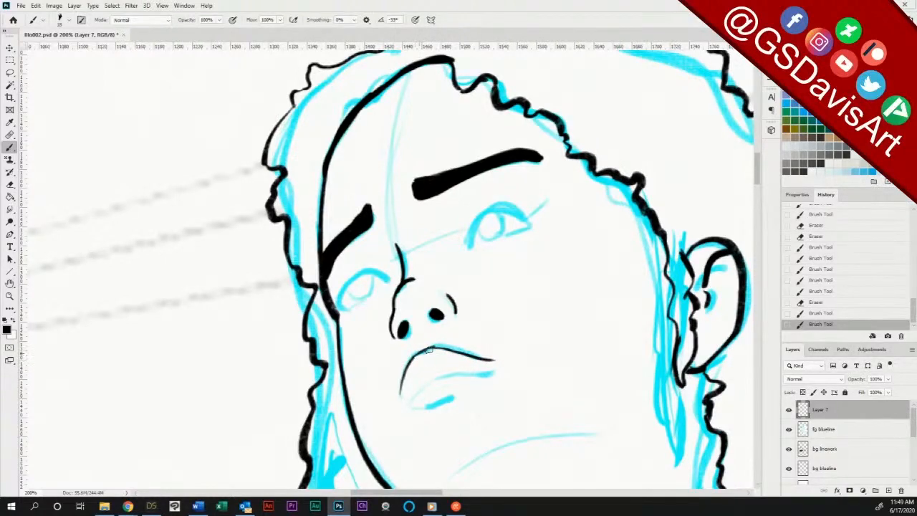
pyautogui.moveTo(418, 353)
pyautogui.mouseDown()
pyautogui.moveTo(453, 347)
pyautogui.moveTo(427, 351)
pyautogui.moveTo(440, 347)
pyautogui.mouseUp()
pyautogui.moveTo(402, 388); pyautogui.dragTo(400, 406)
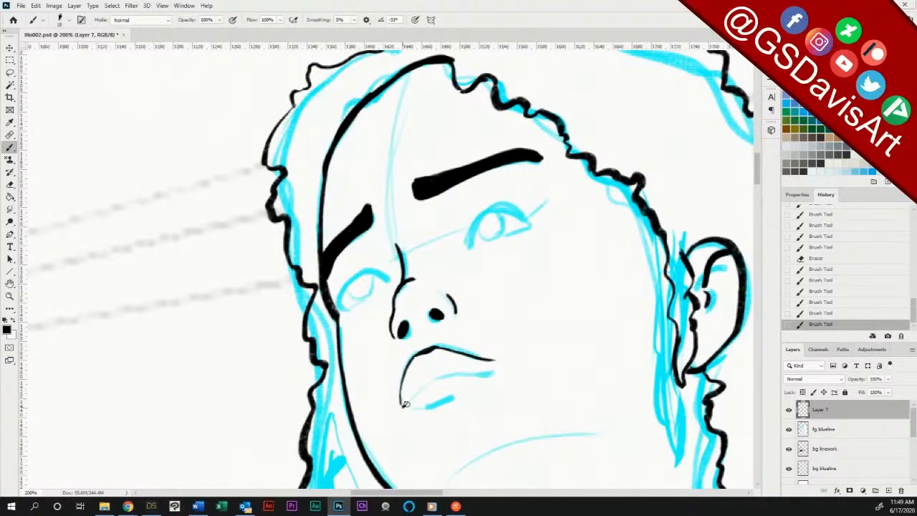
# Step: Ink the line between the lips and the shadow under the lower lip, then trim both with the Eraser
pyautogui.moveTo(405, 405)
pyautogui.mouseDown()
pyautogui.moveTo(440, 374)
pyautogui.moveTo(497, 366)
pyautogui.moveTo(471, 374)
pyautogui.moveTo(497, 369)
pyautogui.mouseUp()
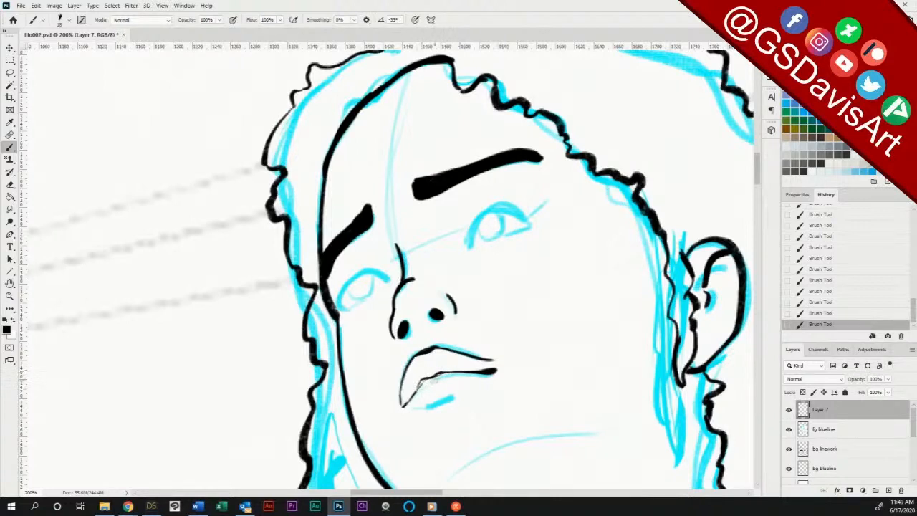
pyautogui.moveTo(425, 379)
pyautogui.mouseDown()
pyautogui.moveTo(407, 403)
pyautogui.moveTo(417, 388)
pyautogui.moveTo(410, 398)
pyautogui.moveTo(448, 400)
pyautogui.moveTo(422, 407)
pyautogui.moveTo(454, 394)
pyautogui.moveTo(421, 408)
pyautogui.moveTo(449, 399)
pyautogui.mouseUp()
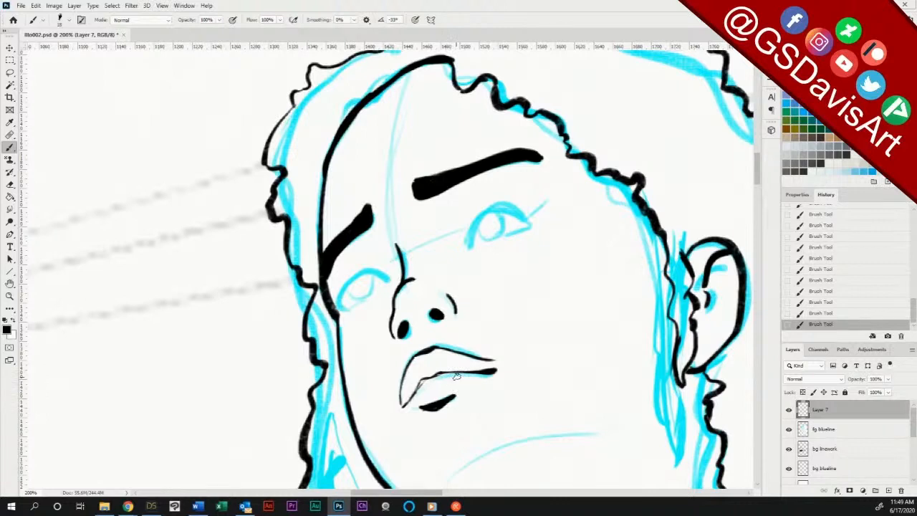
pyautogui.press('e')
pyautogui.moveTo(409, 420)
pyautogui.mouseDown()
pyautogui.moveTo(423, 409)
pyautogui.moveTo(469, 430)
pyautogui.mouseUp()
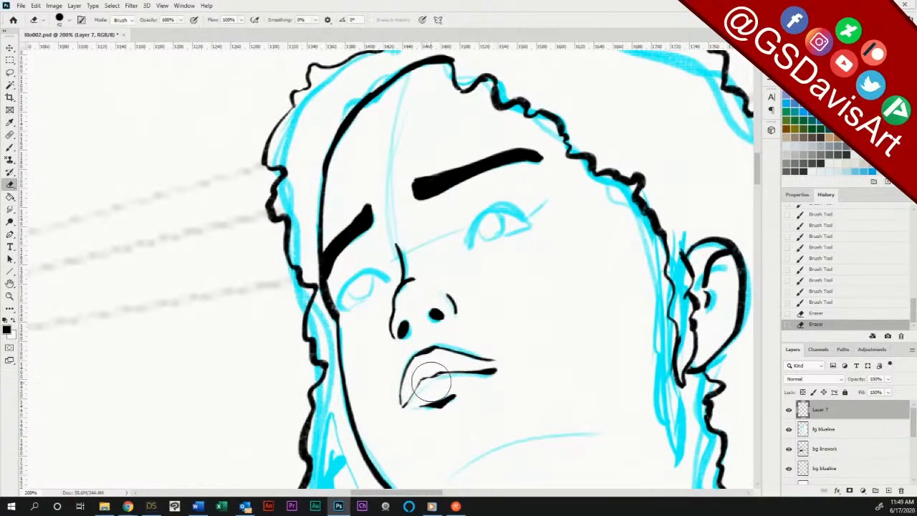
pyautogui.moveTo(436, 379)
pyautogui.mouseDown()
pyautogui.moveTo(452, 374)
pyautogui.moveTo(412, 355)
pyautogui.moveTo(430, 337)
pyautogui.moveTo(480, 328)
pyautogui.mouseUp()
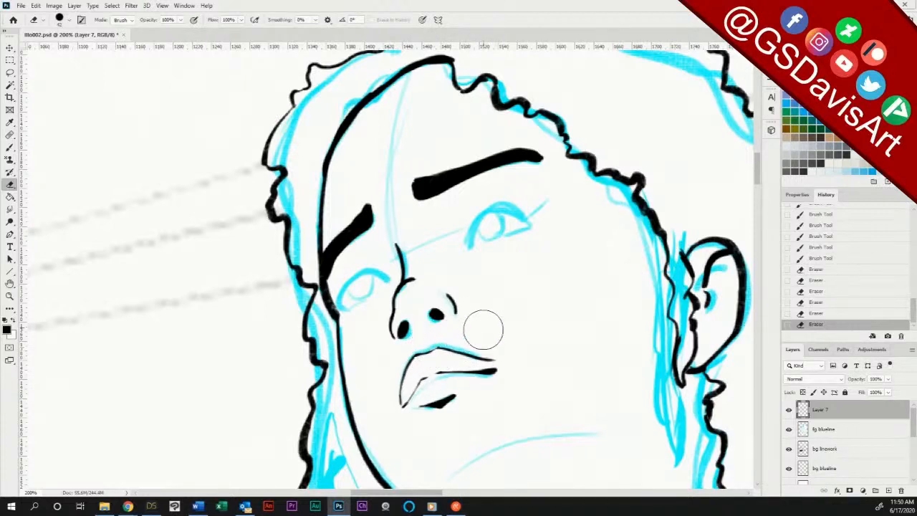
# Step: Reinforce the upper lip's peak and extend the shadow under the lower lip toward the near side with the brush
pyautogui.click(10, 147)
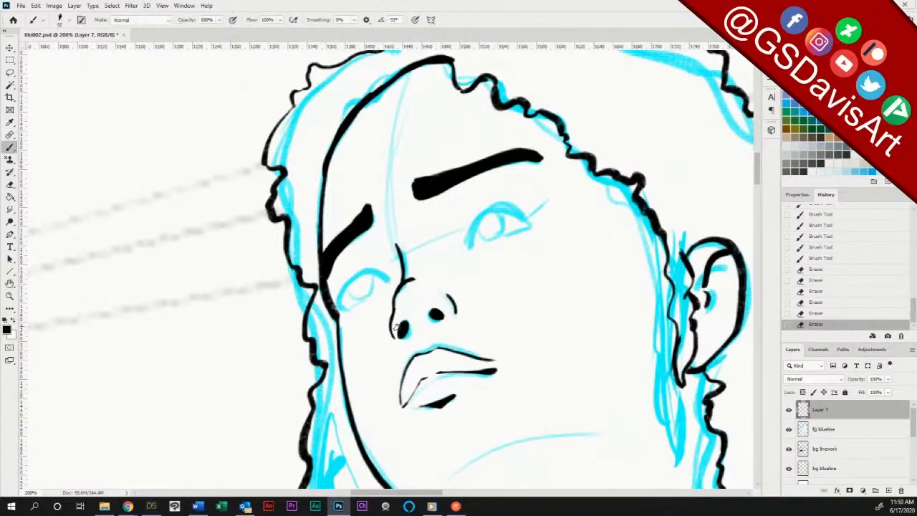
pyautogui.moveTo(435, 348); pyautogui.dragTo(459, 351)
pyautogui.moveTo(449, 399)
pyautogui.mouseDown()
pyautogui.moveTo(465, 391)
pyautogui.moveTo(426, 409)
pyautogui.moveTo(473, 387)
pyautogui.mouseUp()
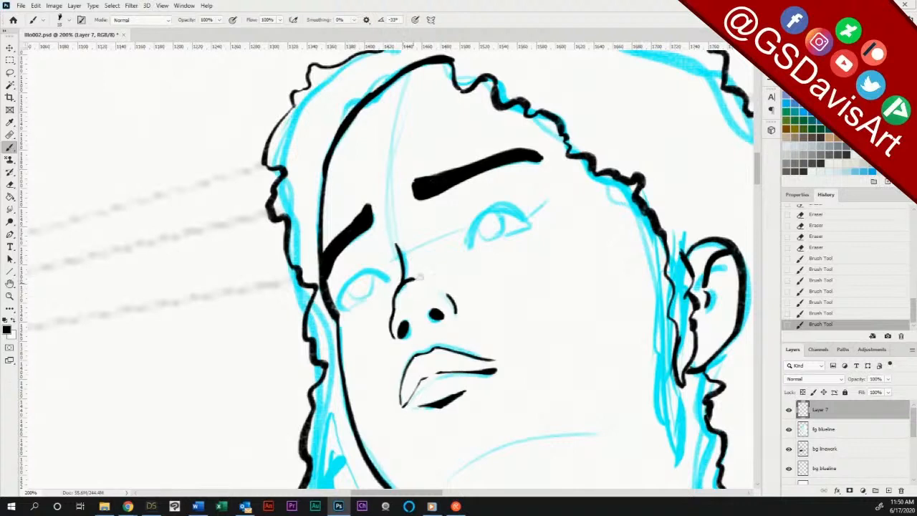
# Step: Ink both eyes' upper lids, and add the near eye's lower lid, iris edge and outer lash
pyautogui.moveTo(337, 308)
pyautogui.mouseDown()
pyautogui.moveTo(354, 277)
pyautogui.moveTo(383, 281)
pyautogui.moveTo(349, 278)
pyautogui.moveTo(344, 310)
pyautogui.moveTo(341, 301)
pyautogui.moveTo(335, 312)
pyautogui.moveTo(364, 272)
pyautogui.moveTo(347, 287)
pyautogui.moveTo(363, 273)
pyautogui.mouseUp()
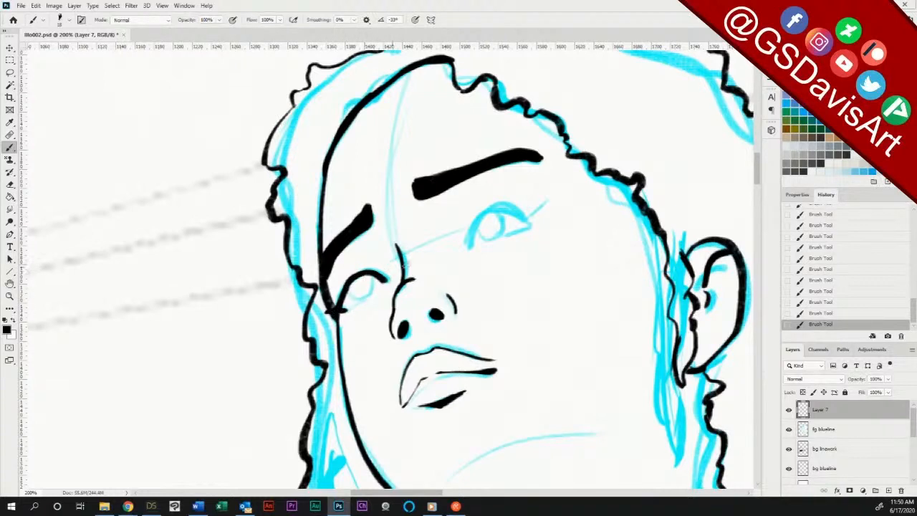
pyautogui.moveTo(469, 244)
pyautogui.mouseDown()
pyautogui.moveTo(468, 229)
pyautogui.moveTo(489, 209)
pyautogui.moveTo(535, 219)
pyautogui.mouseUp()
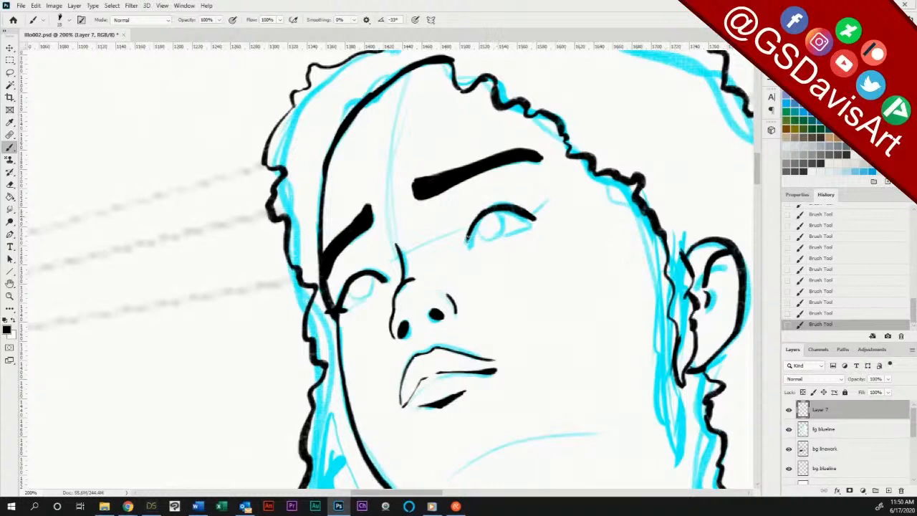
pyautogui.moveTo(466, 247)
pyautogui.mouseDown()
pyautogui.moveTo(506, 229)
pyautogui.moveTo(503, 215)
pyautogui.moveTo(500, 234)
pyautogui.moveTo(507, 231)
pyautogui.moveTo(491, 235)
pyautogui.moveTo(542, 223)
pyautogui.moveTo(523, 228)
pyautogui.moveTo(567, 201)
pyautogui.mouseUp()
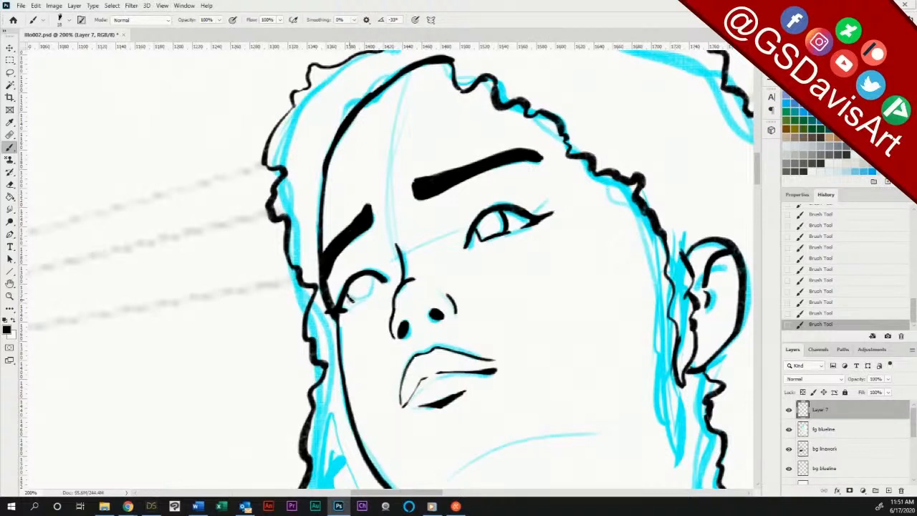
# Step: Fill the irises of both eyes solid black
pyautogui.moveTo(347, 304)
pyautogui.mouseDown()
pyautogui.moveTo(377, 293)
pyautogui.moveTo(374, 277)
pyautogui.moveTo(378, 289)
pyautogui.moveTo(350, 289)
pyautogui.moveTo(367, 288)
pyautogui.mouseUp()
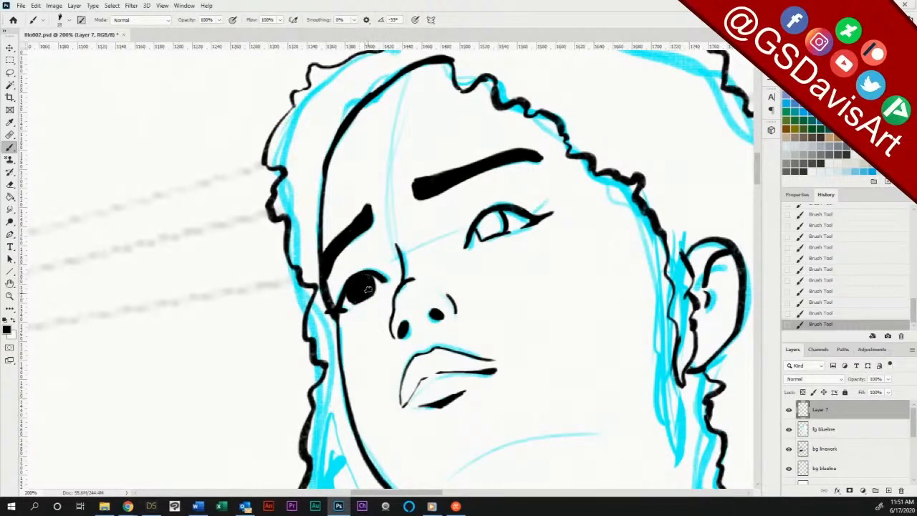
pyautogui.moveTo(492, 231); pyautogui.dragTo(485, 224)
pyautogui.moveTo(478, 225); pyautogui.dragTo(496, 216)
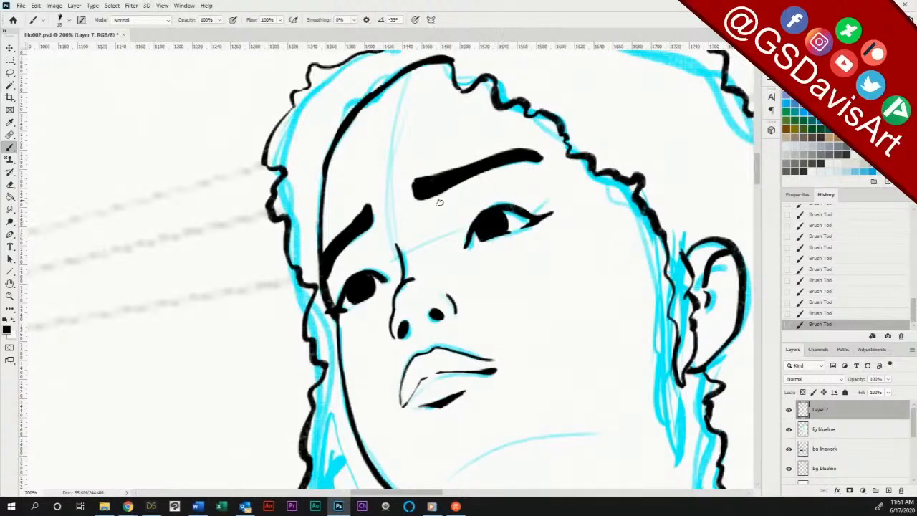
# Step: Erase two small highlights out of each black iris
pyautogui.click(10, 184)
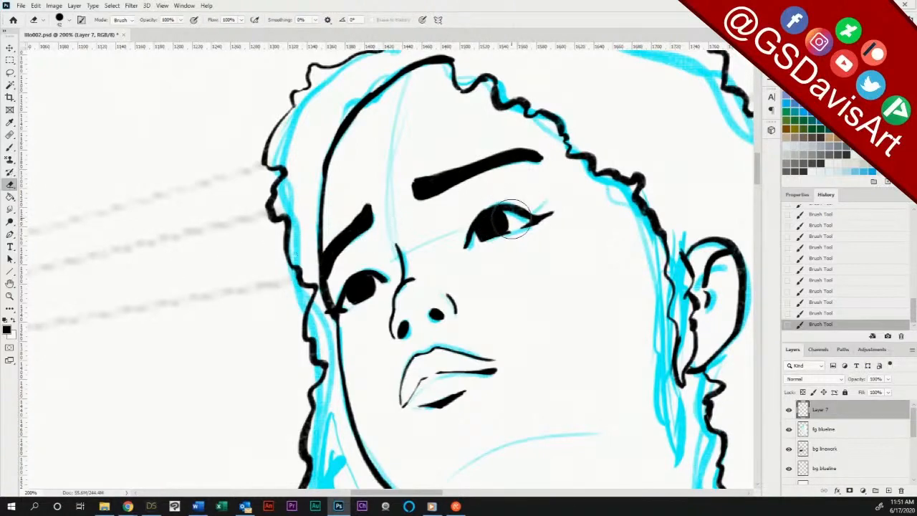
pyautogui.moveTo(513, 220); pyautogui.dragTo(506, 228)
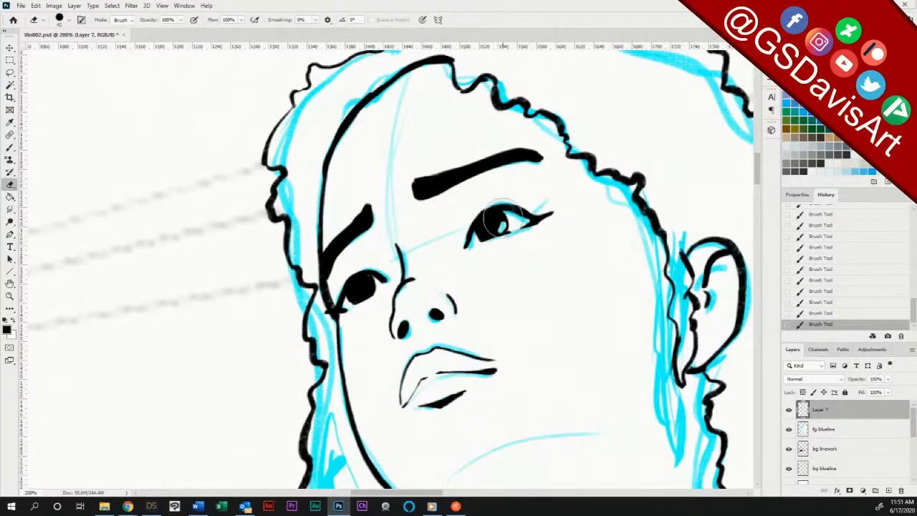
pyautogui.moveTo(367, 292); pyautogui.dragTo(369, 287)
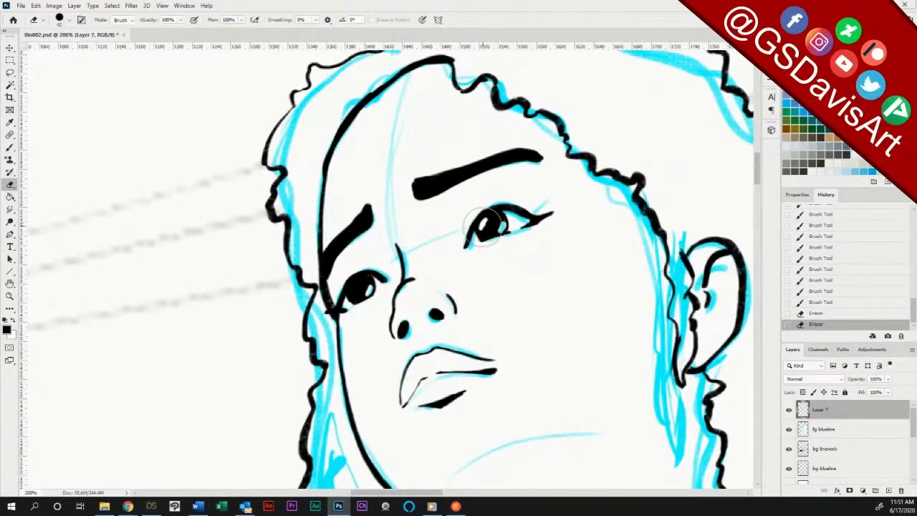
pyautogui.moveTo(488, 219); pyautogui.dragTo(490, 218)
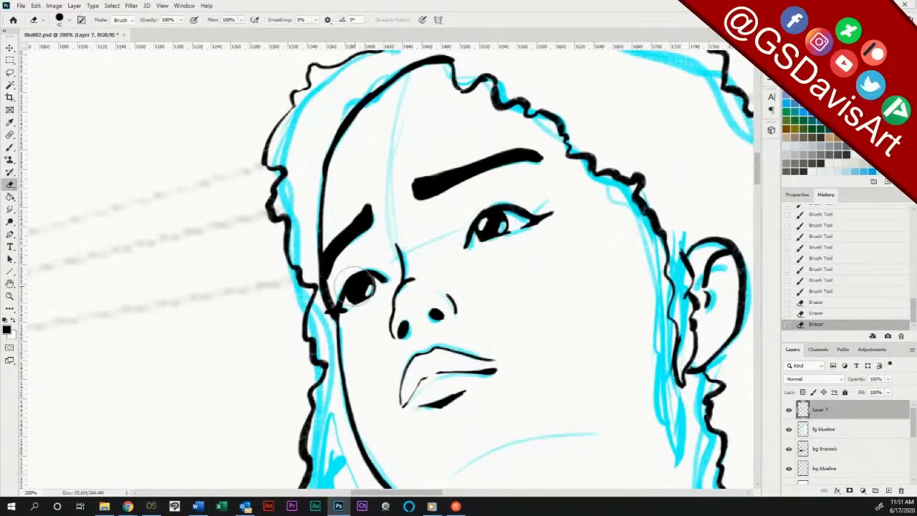
pyautogui.moveTo(358, 290); pyautogui.dragTo(352, 294)
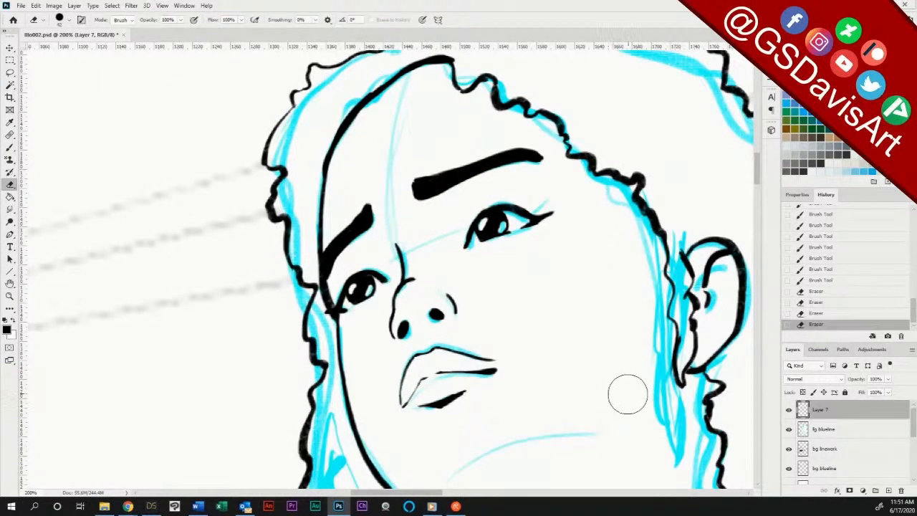
# Step: Fill the woman's hair solid black on both sides of her face and neck with the Paint Bucket
pyautogui.hotkey('ctrl', '-')
pyautogui.hotkey('ctrl', '-')
pyautogui.hotkey('ctrl', '-')
pyautogui.hotkey('ctrl', '-')
pyautogui.hotkey('ctrl', '-')
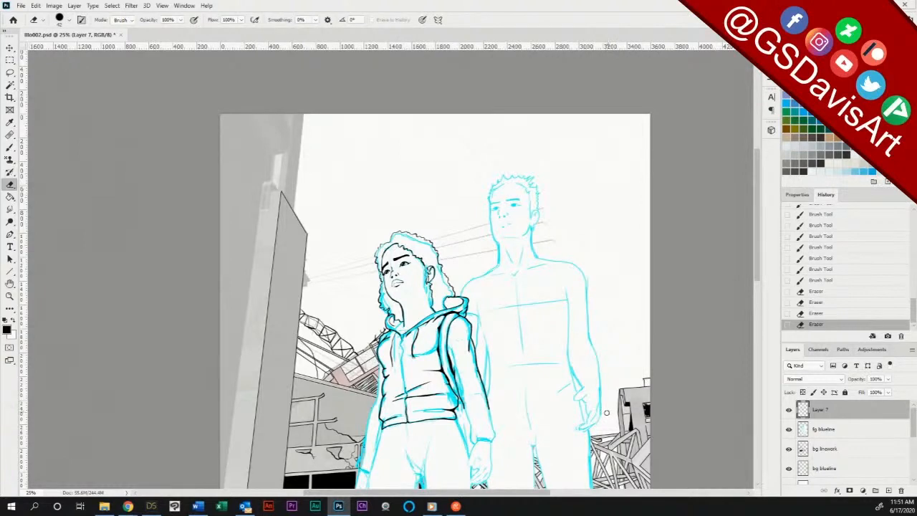
pyautogui.click(10, 196)
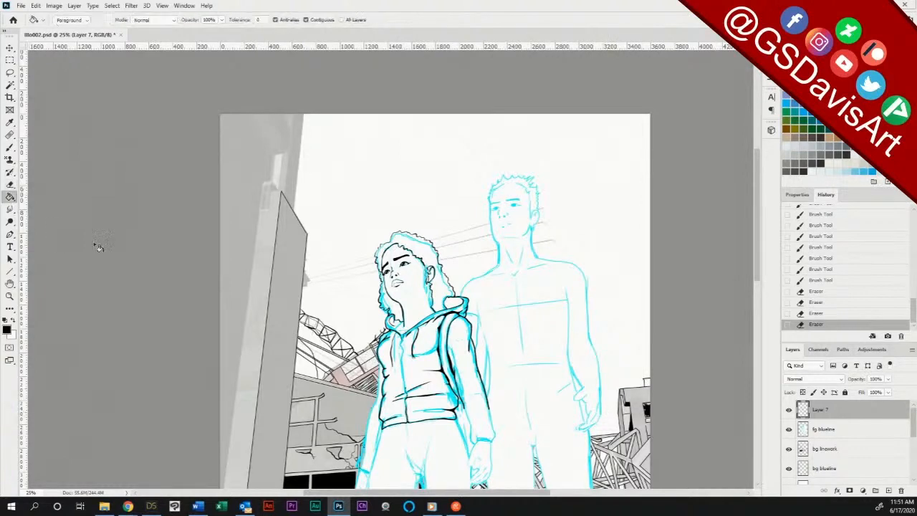
pyautogui.click(429, 256)
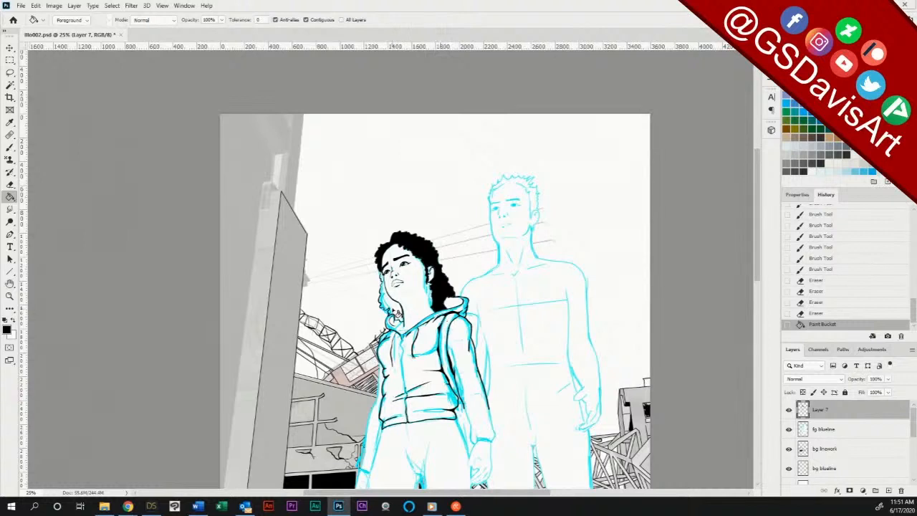
pyautogui.click(395, 317)
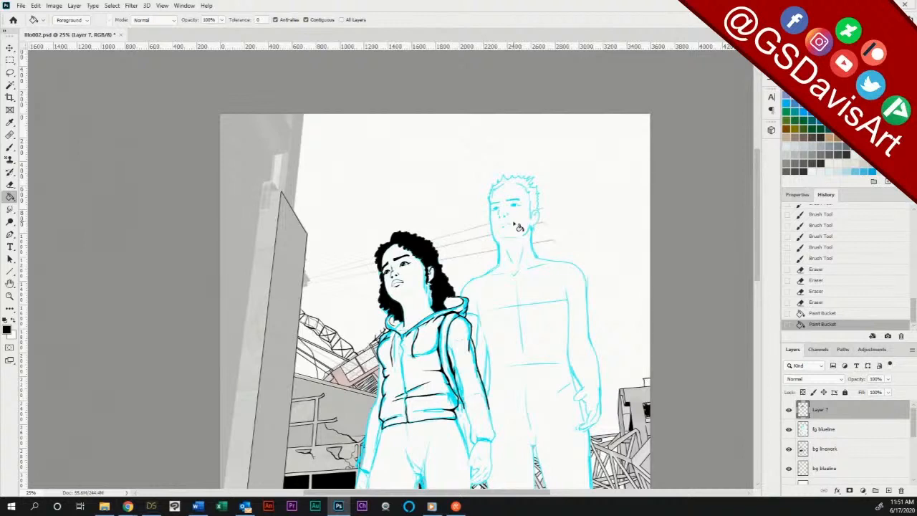
# Step: Brush black over the thin gaps between the hair fill and its outline around the forehead and crown
pyautogui.press('z')
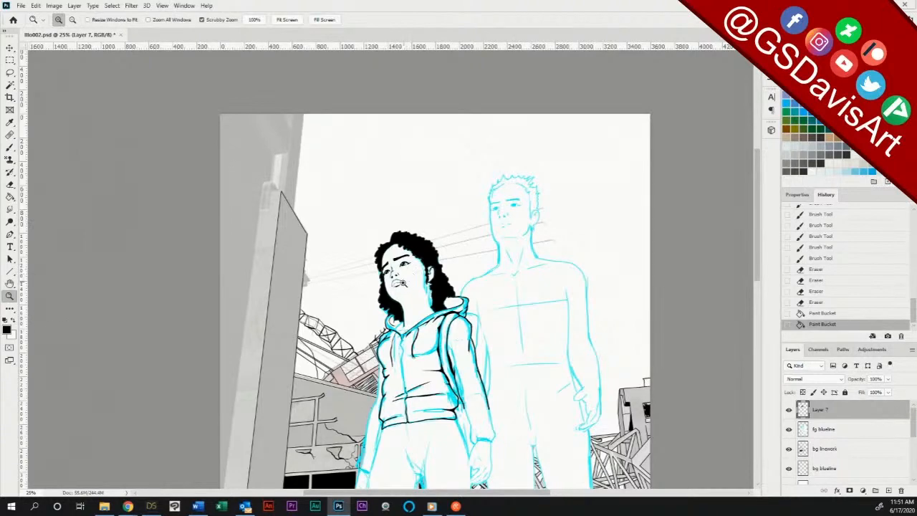
pyautogui.moveTo(400, 295); pyautogui.dragTo(440, 260)
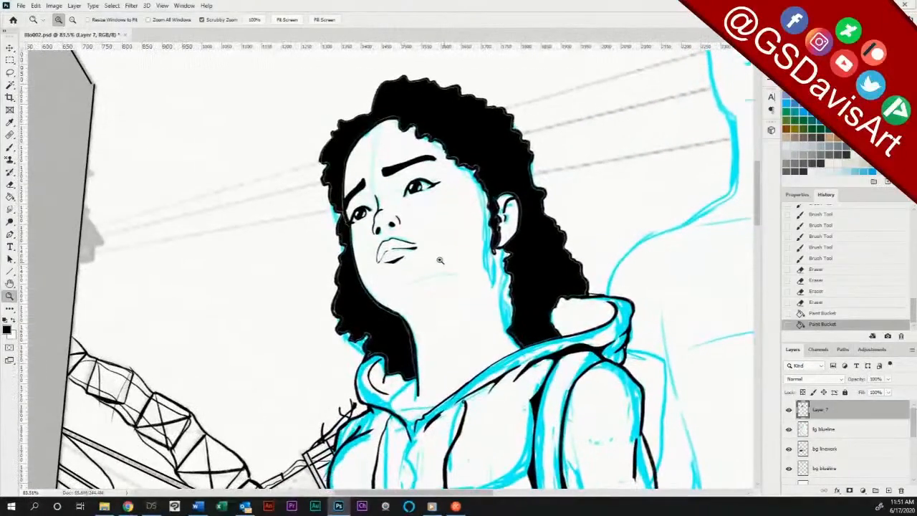
pyautogui.click(10, 148)
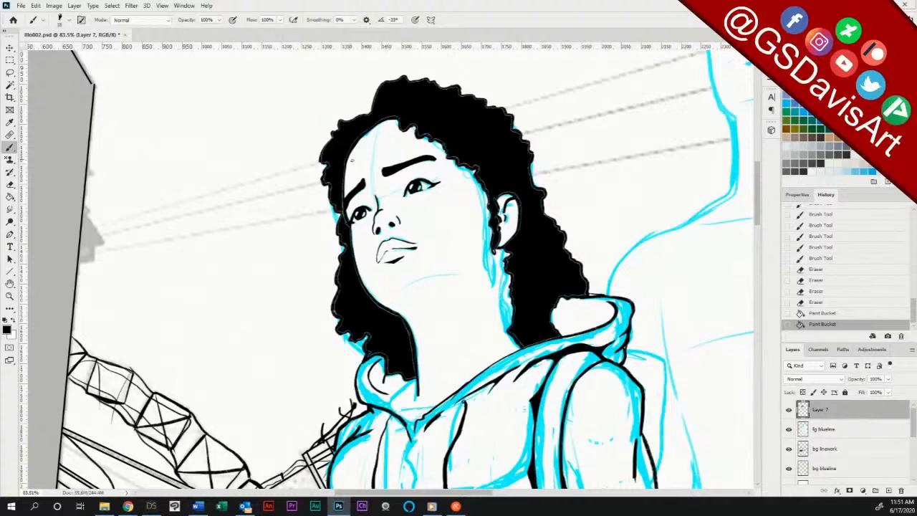
pyautogui.moveTo(341, 170)
pyautogui.mouseDown()
pyautogui.moveTo(347, 224)
pyautogui.moveTo(332, 195)
pyautogui.moveTo(329, 146)
pyautogui.moveTo(322, 159)
pyautogui.moveTo(336, 135)
pyautogui.moveTo(323, 153)
pyautogui.moveTo(342, 123)
pyautogui.moveTo(383, 111)
pyautogui.moveTo(369, 115)
pyautogui.moveTo(383, 86)
pyautogui.moveTo(374, 104)
pyautogui.moveTo(383, 86)
pyautogui.moveTo(428, 83)
pyautogui.mouseUp()
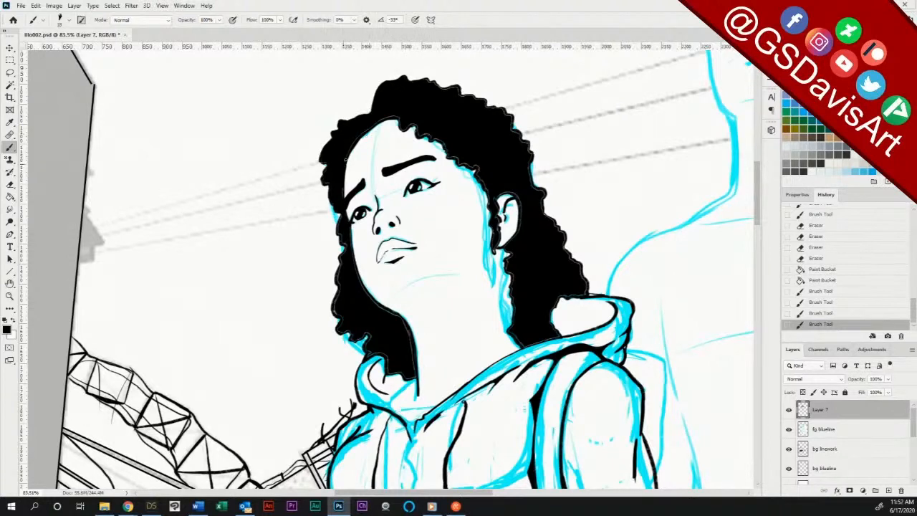
pyautogui.moveTo(345, 159)
pyautogui.mouseDown()
pyautogui.moveTo(383, 120)
pyautogui.moveTo(353, 144)
pyautogui.mouseUp()
pyautogui.moveTo(339, 190); pyautogui.dragTo(342, 198)
# Step: Close the fill gaps in black where the hair meets the far cheek, jaw and neck
pyautogui.moveTo(352, 234); pyautogui.dragTo(378, 308)
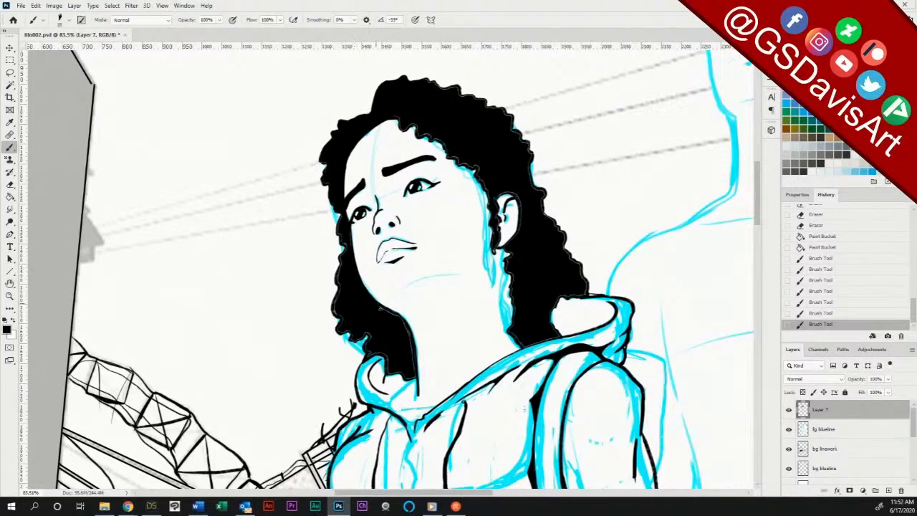
pyautogui.moveTo(360, 272); pyautogui.dragTo(397, 318)
pyautogui.moveTo(371, 294); pyautogui.dragTo(396, 316)
pyautogui.moveTo(360, 278)
pyautogui.mouseDown()
pyautogui.moveTo(408, 339)
pyautogui.moveTo(415, 373)
pyautogui.mouseUp()
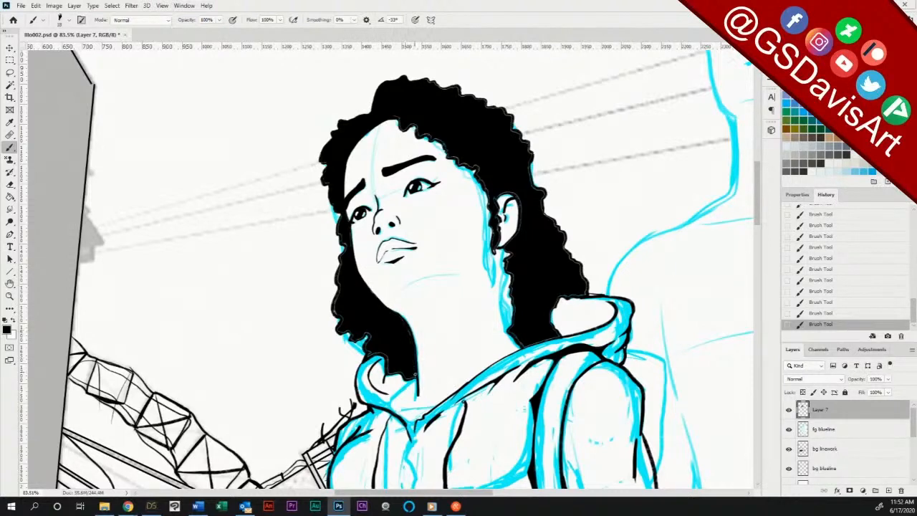
pyautogui.moveTo(371, 354)
pyautogui.mouseDown()
pyautogui.moveTo(410, 379)
pyautogui.moveTo(412, 372)
pyautogui.mouseUp()
# Step: Cover the remaining gaps along the hair's outer edges in black and add small strands at the near hairline and in front of the ear
pyautogui.moveTo(491, 199)
pyautogui.mouseDown()
pyautogui.moveTo(494, 246)
pyautogui.moveTo(497, 218)
pyautogui.moveTo(460, 160)
pyautogui.mouseUp()
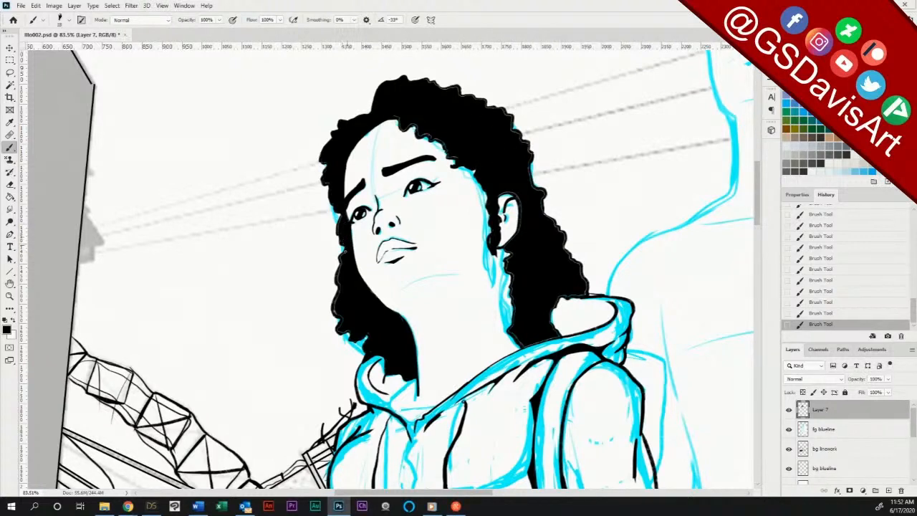
pyautogui.moveTo(340, 289)
pyautogui.mouseDown()
pyautogui.moveTo(336, 329)
pyautogui.moveTo(349, 330)
pyautogui.mouseUp()
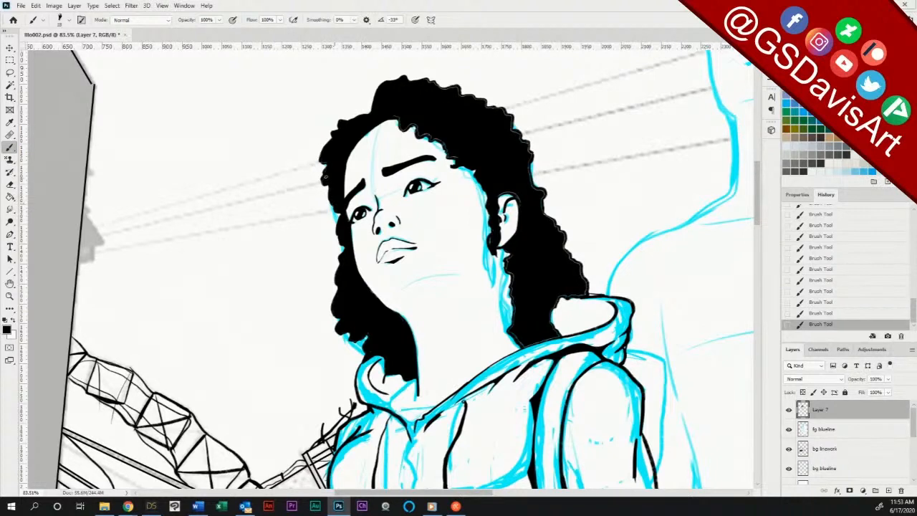
pyautogui.click(326, 161)
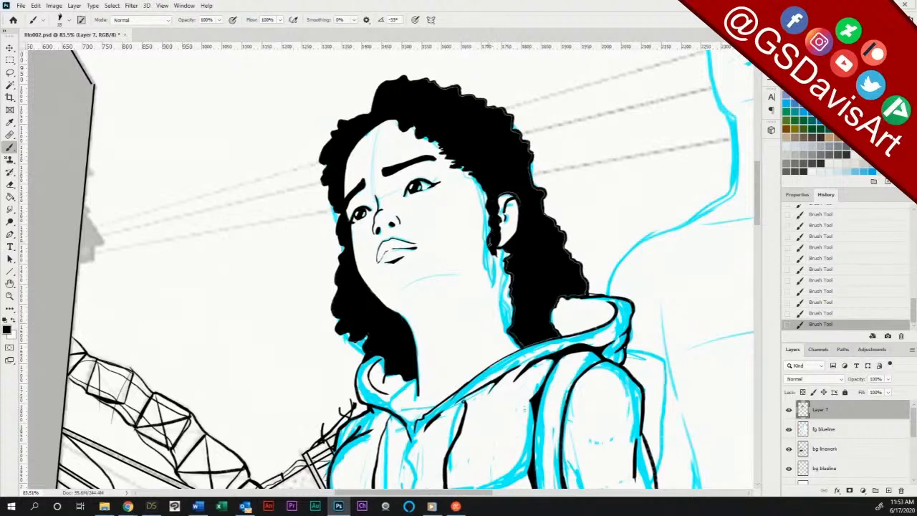
pyautogui.moveTo(489, 193); pyautogui.dragTo(490, 235)
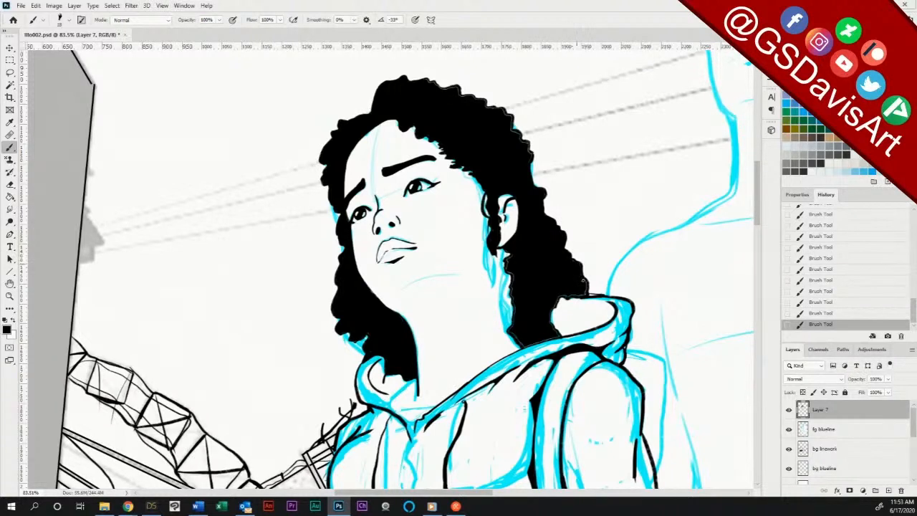
pyautogui.moveTo(566, 294)
pyautogui.mouseDown()
pyautogui.moveTo(584, 297)
pyautogui.moveTo(550, 317)
pyautogui.moveTo(559, 337)
pyautogui.mouseUp()
pyautogui.moveTo(509, 265)
pyautogui.mouseDown()
pyautogui.moveTo(513, 335)
pyautogui.moveTo(547, 341)
pyautogui.mouseUp()
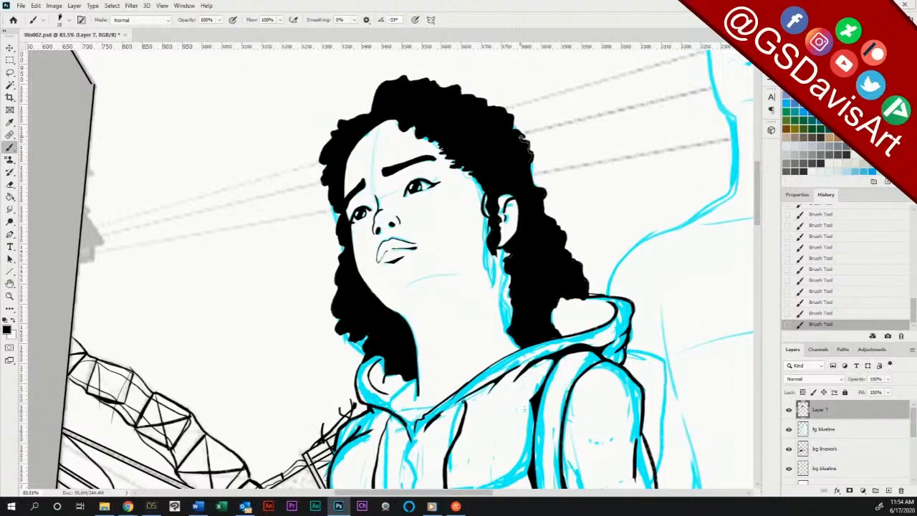
pyautogui.moveTo(523, 138); pyautogui.dragTo(532, 168)
# Step: Paint thin white curl highlights along the far edge of the black hair and on the strands below the ear
pyautogui.press('x')
pyautogui.moveTo(324, 155)
pyautogui.mouseDown()
pyautogui.moveTo(328, 145)
pyautogui.moveTo(323, 180)
pyautogui.mouseUp()
pyautogui.moveTo(342, 125)
pyautogui.mouseDown()
pyautogui.moveTo(335, 136)
pyautogui.moveTo(402, 81)
pyautogui.moveTo(378, 105)
pyautogui.moveTo(384, 86)
pyautogui.moveTo(380, 99)
pyautogui.mouseUp()
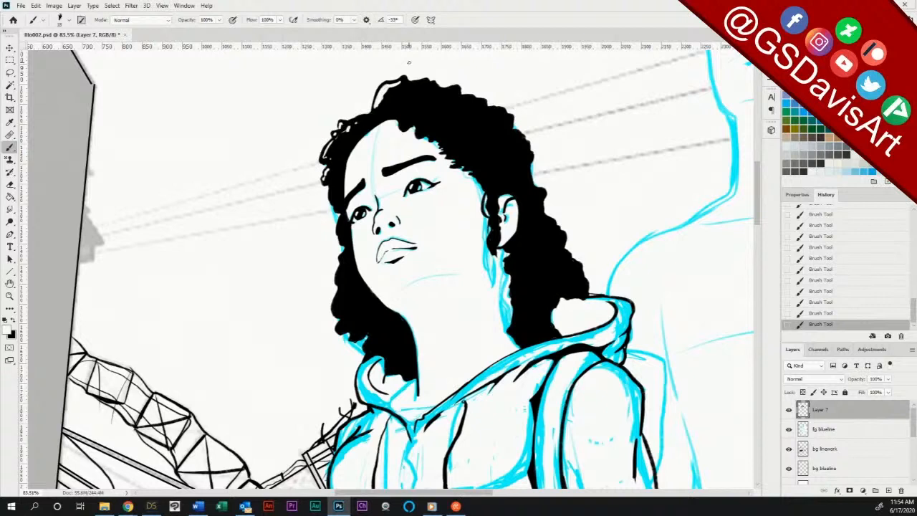
pyautogui.moveTo(329, 184)
pyautogui.mouseDown()
pyautogui.moveTo(345, 237)
pyautogui.moveTo(341, 330)
pyautogui.moveTo(347, 306)
pyautogui.moveTo(354, 309)
pyautogui.moveTo(354, 338)
pyautogui.moveTo(379, 348)
pyautogui.moveTo(390, 373)
pyautogui.moveTo(388, 363)
pyautogui.mouseUp()
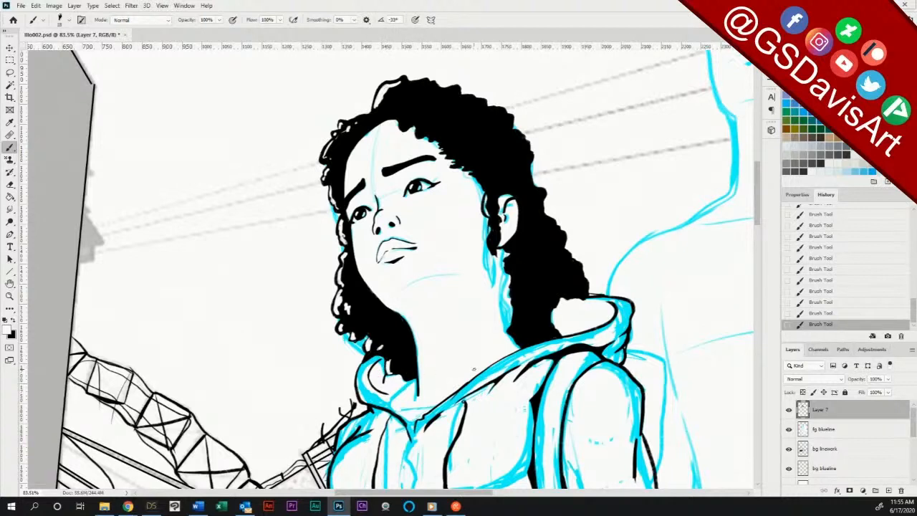
pyautogui.moveTo(511, 261)
pyautogui.mouseDown()
pyautogui.moveTo(517, 321)
pyautogui.moveTo(564, 270)
pyautogui.moveTo(556, 286)
pyautogui.moveTo(524, 291)
pyautogui.mouseUp()
# Step: Save the illustration and show the whole page
pyautogui.hotkey('ctrl', '-')
pyautogui.hotkey('ctrl', '-')
pyautogui.hotkey('ctrl', '-')
pyautogui.hotkey('ctrl', '-')
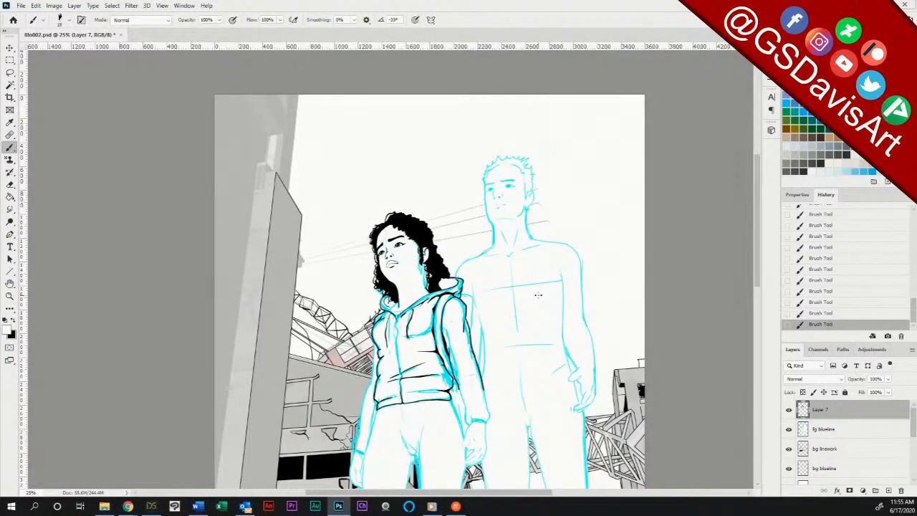
pyautogui.hotkey('ctrl', 's')
pyautogui.hotkey('ctrl', '-')
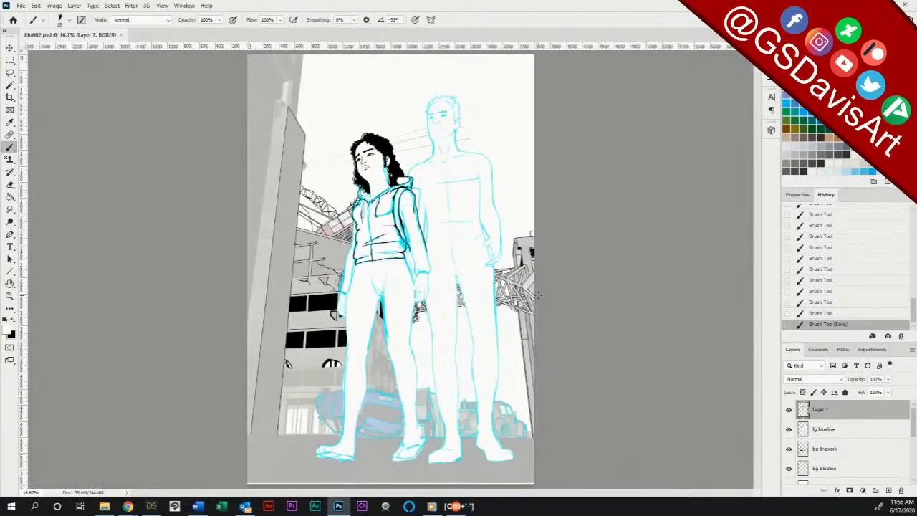